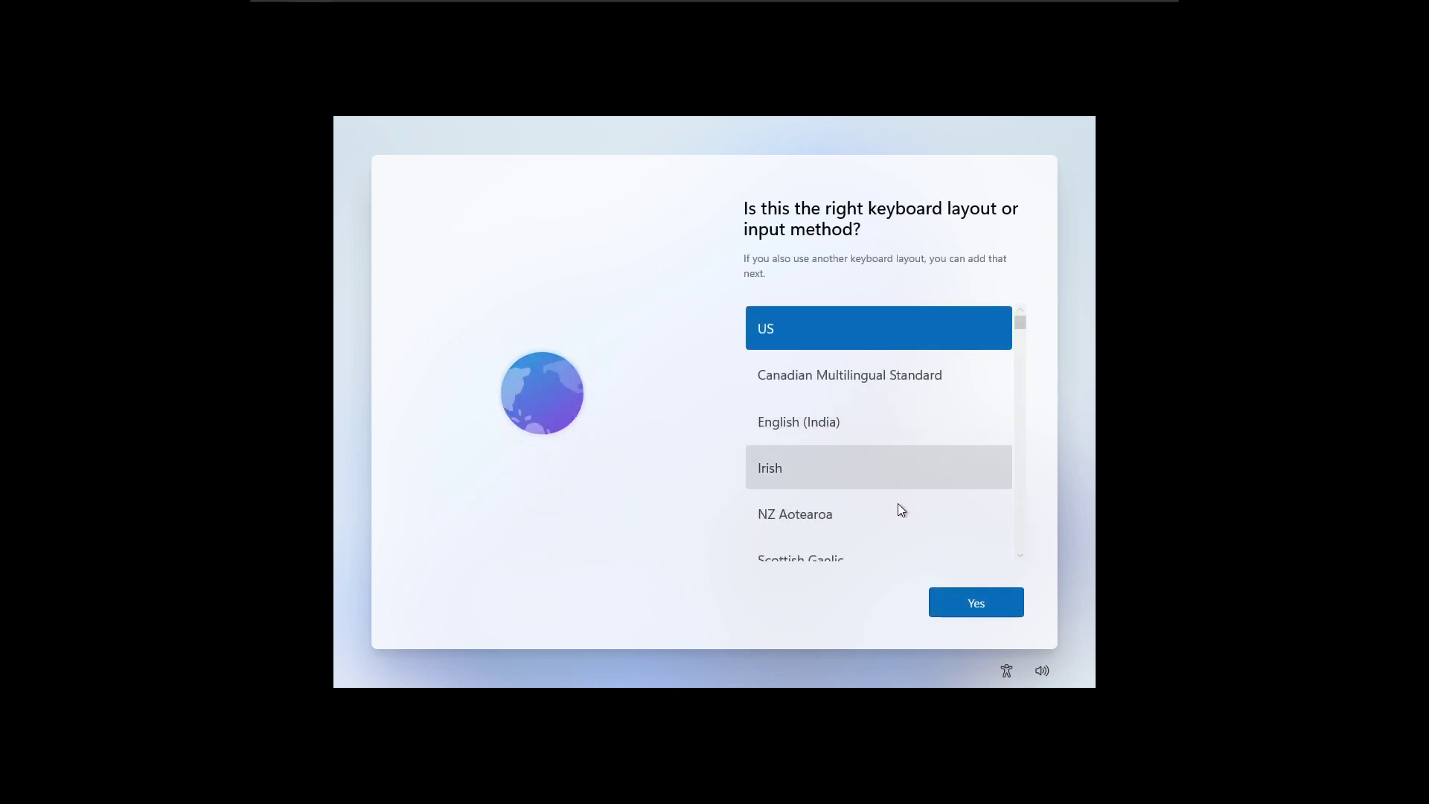
Step: Accept the US keyboard layout and choose to set the device up for personal use
left_click(955, 605)
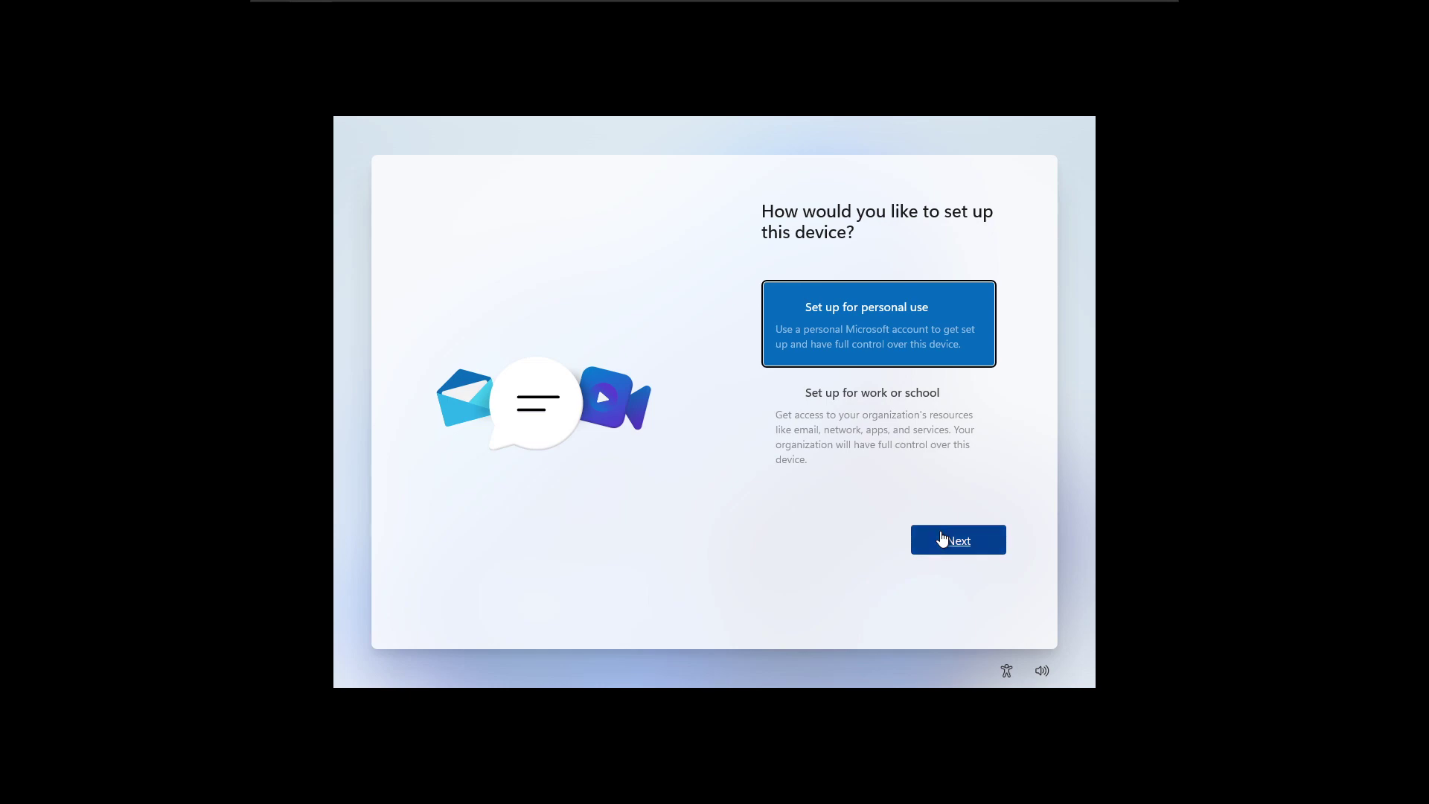
left_click(942, 537)
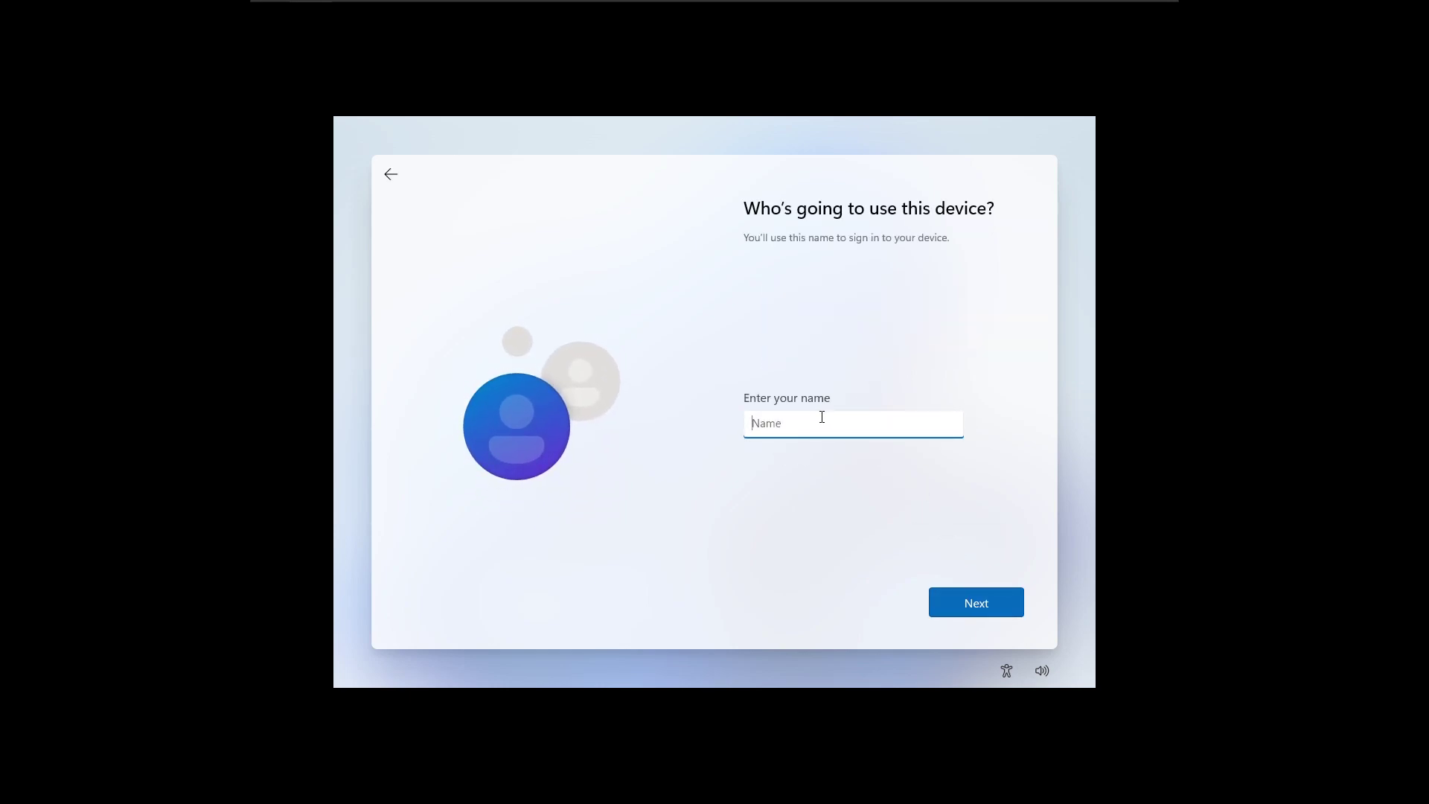
Step: Enter the user's name on the name page and continue with setup
type("Philip")
left_click(958, 600)
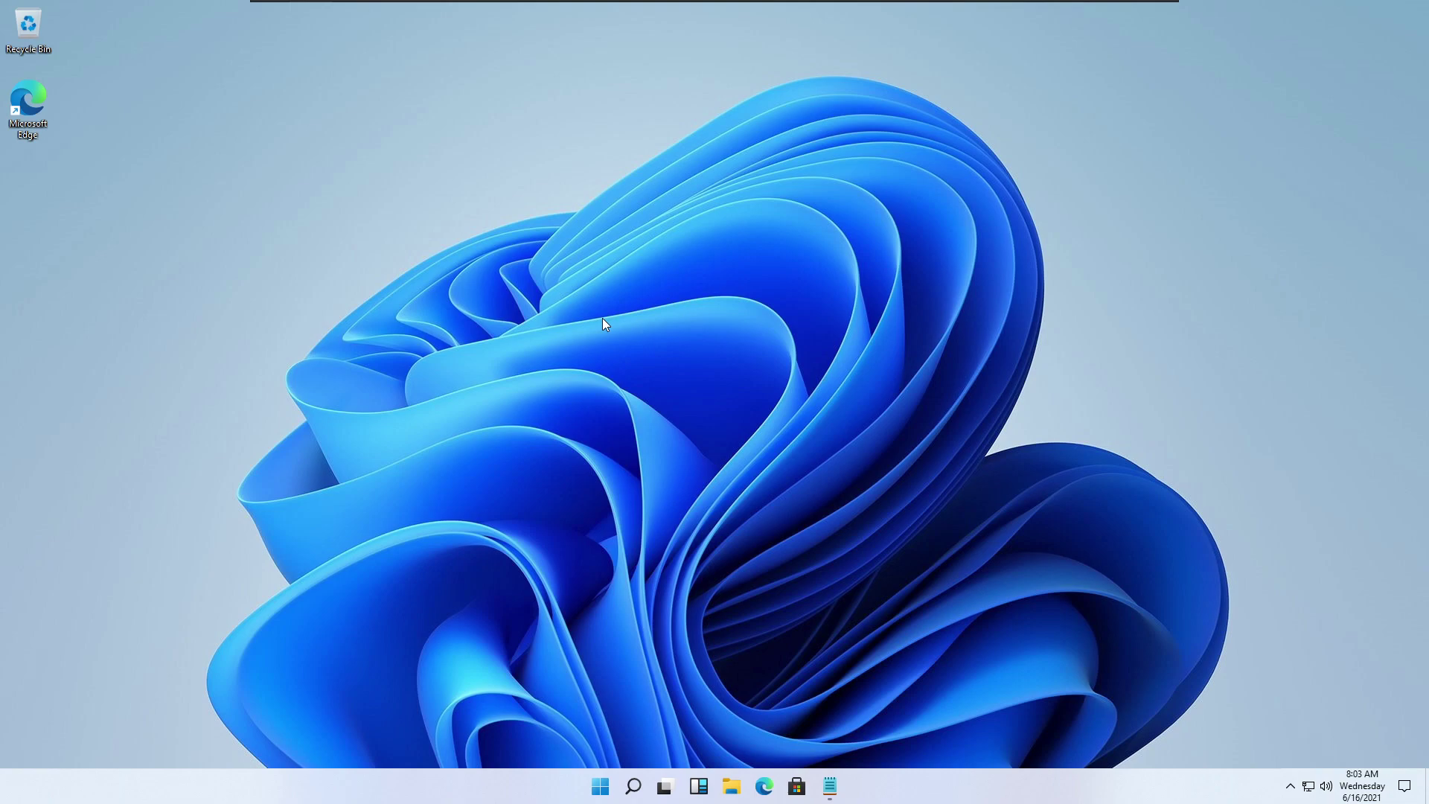
right_click(681, 379)
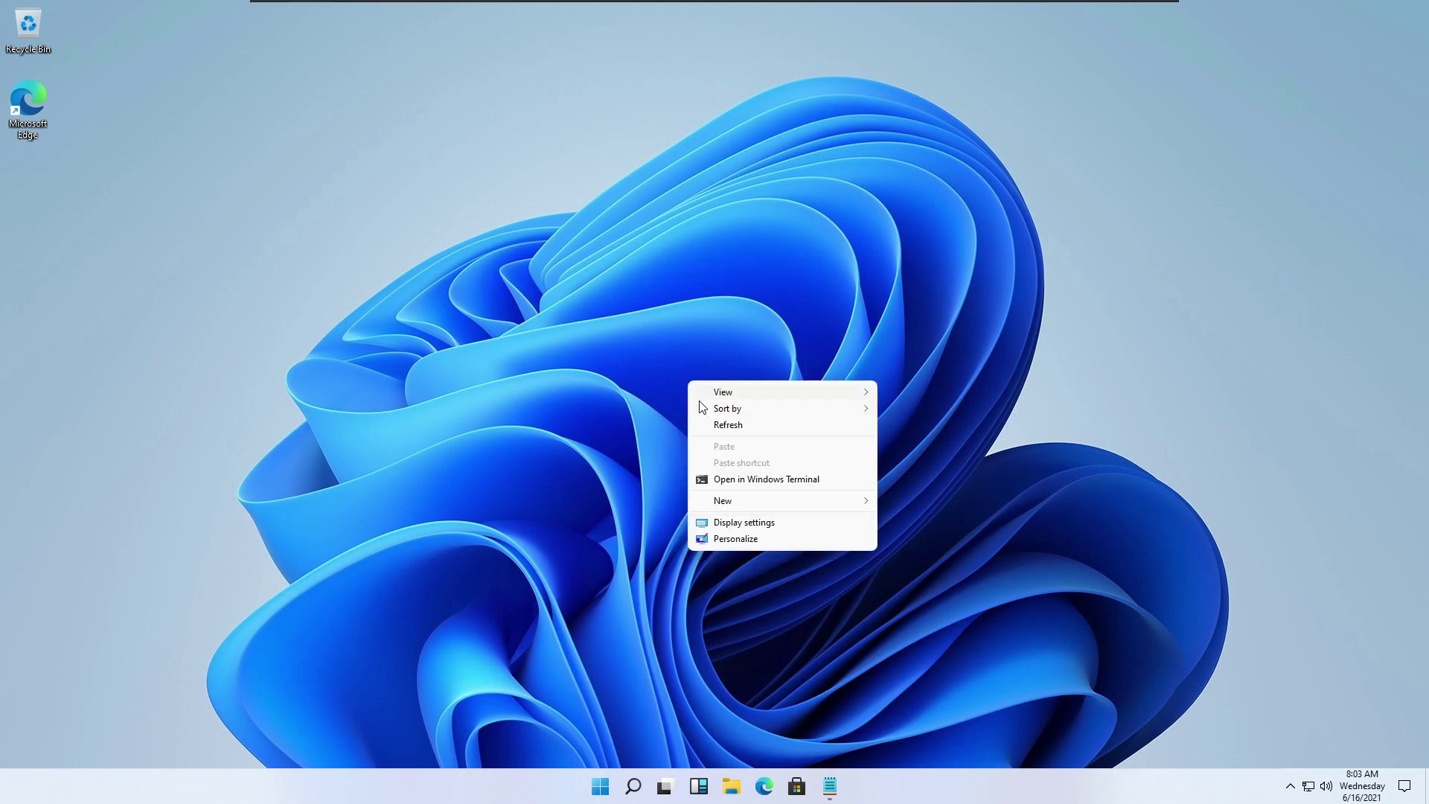
left_click(747, 523)
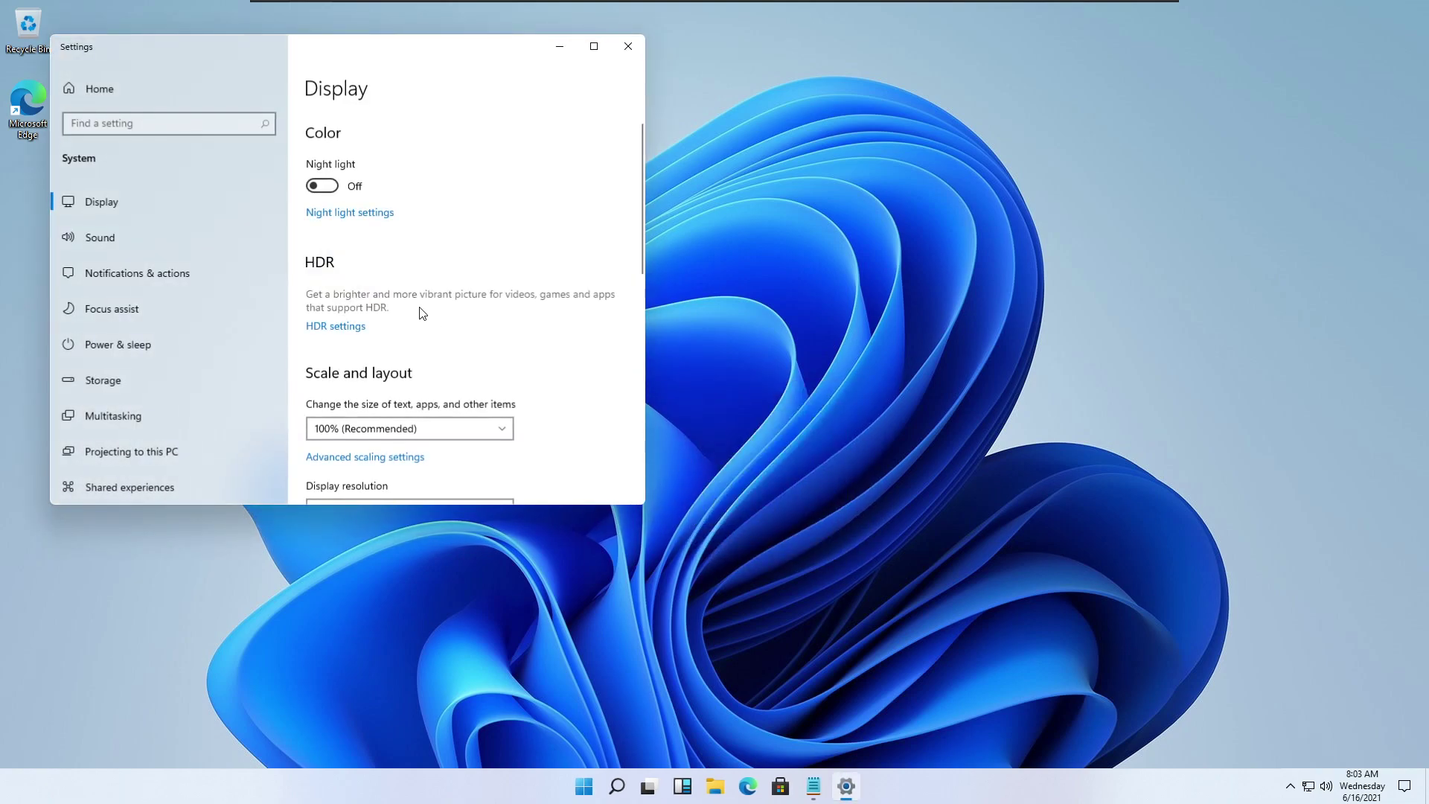
scroll(415, 310, "down", 2)
right_click(786, 310)
left_click(832, 465)
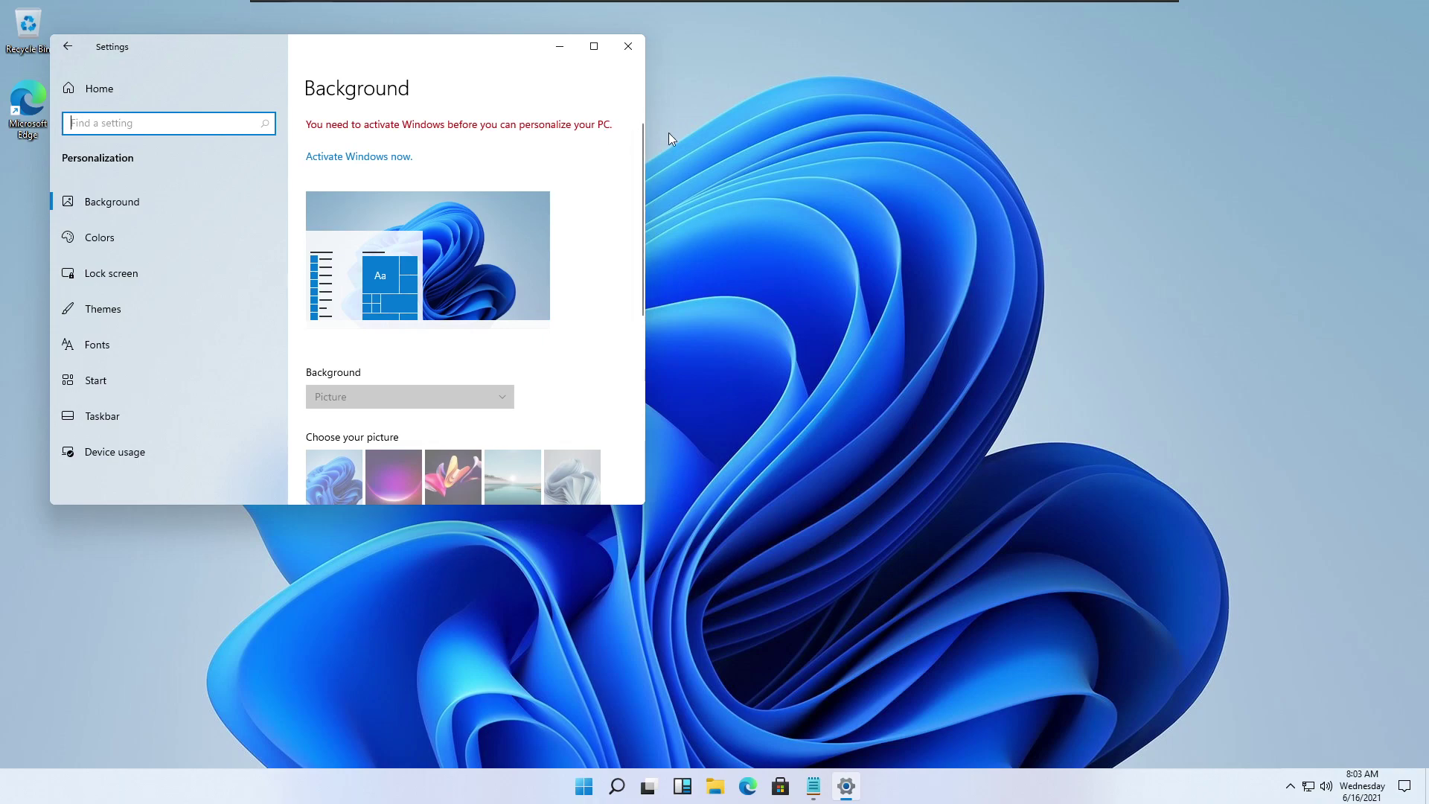
left_click(627, 47)
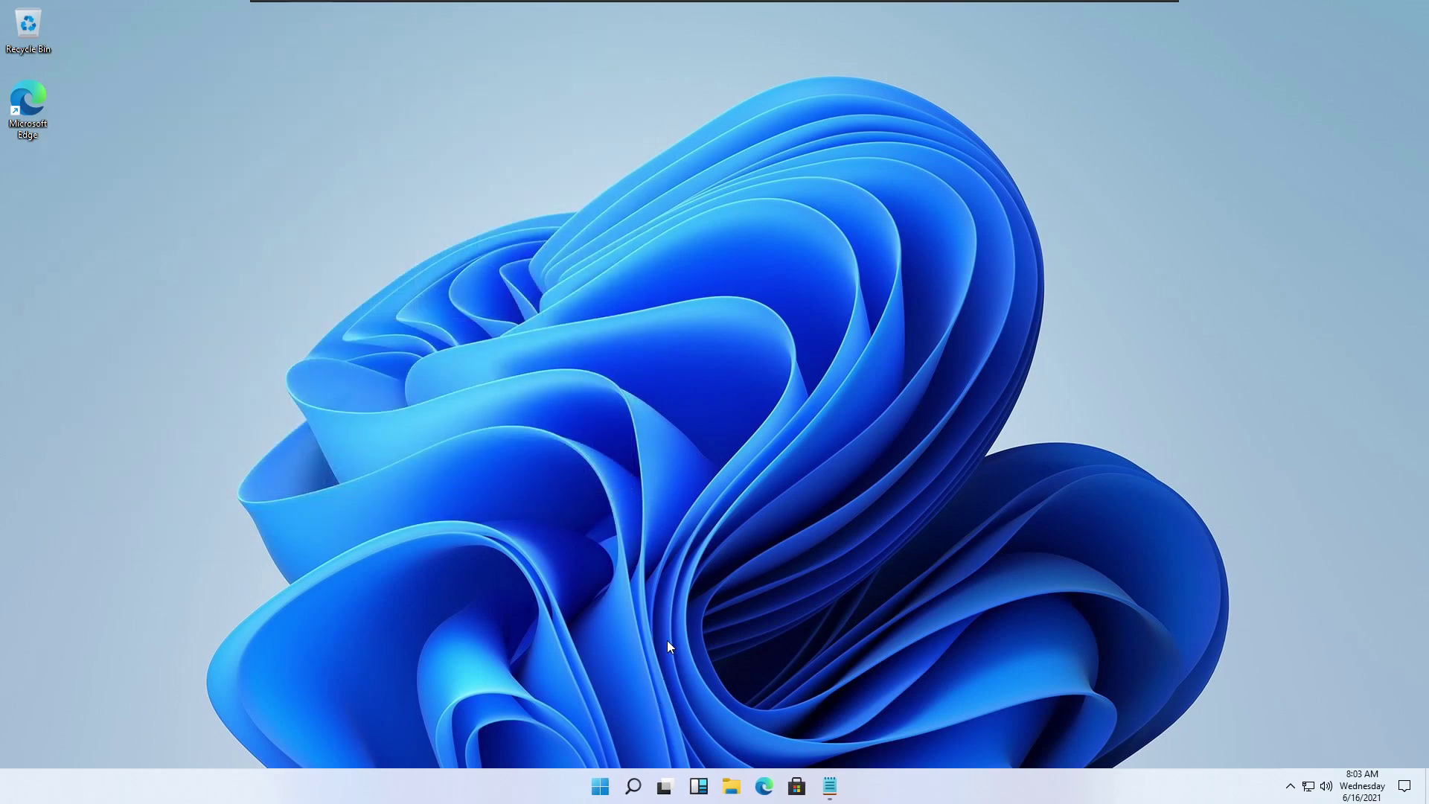
key("super+r")
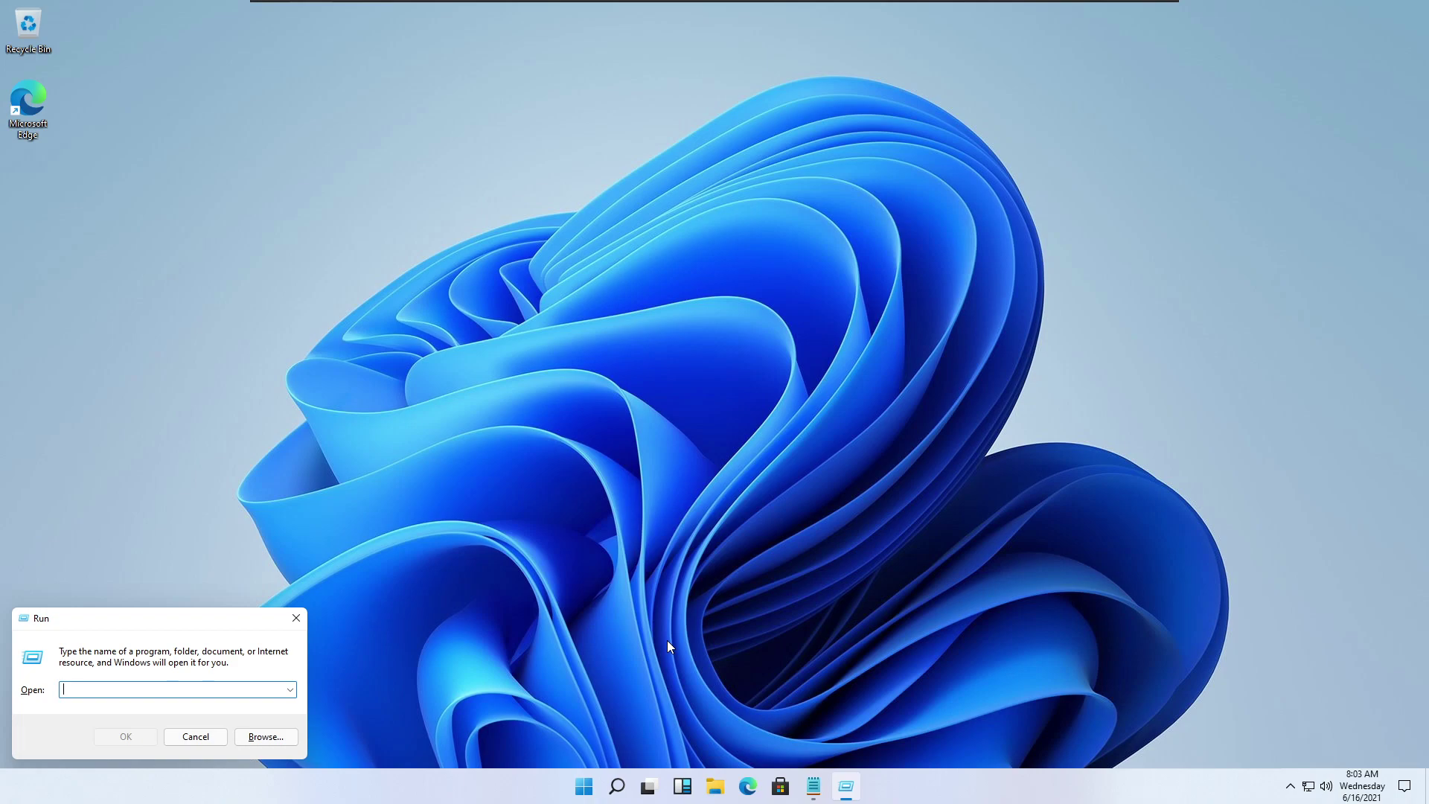
type("winver")
key("Return")
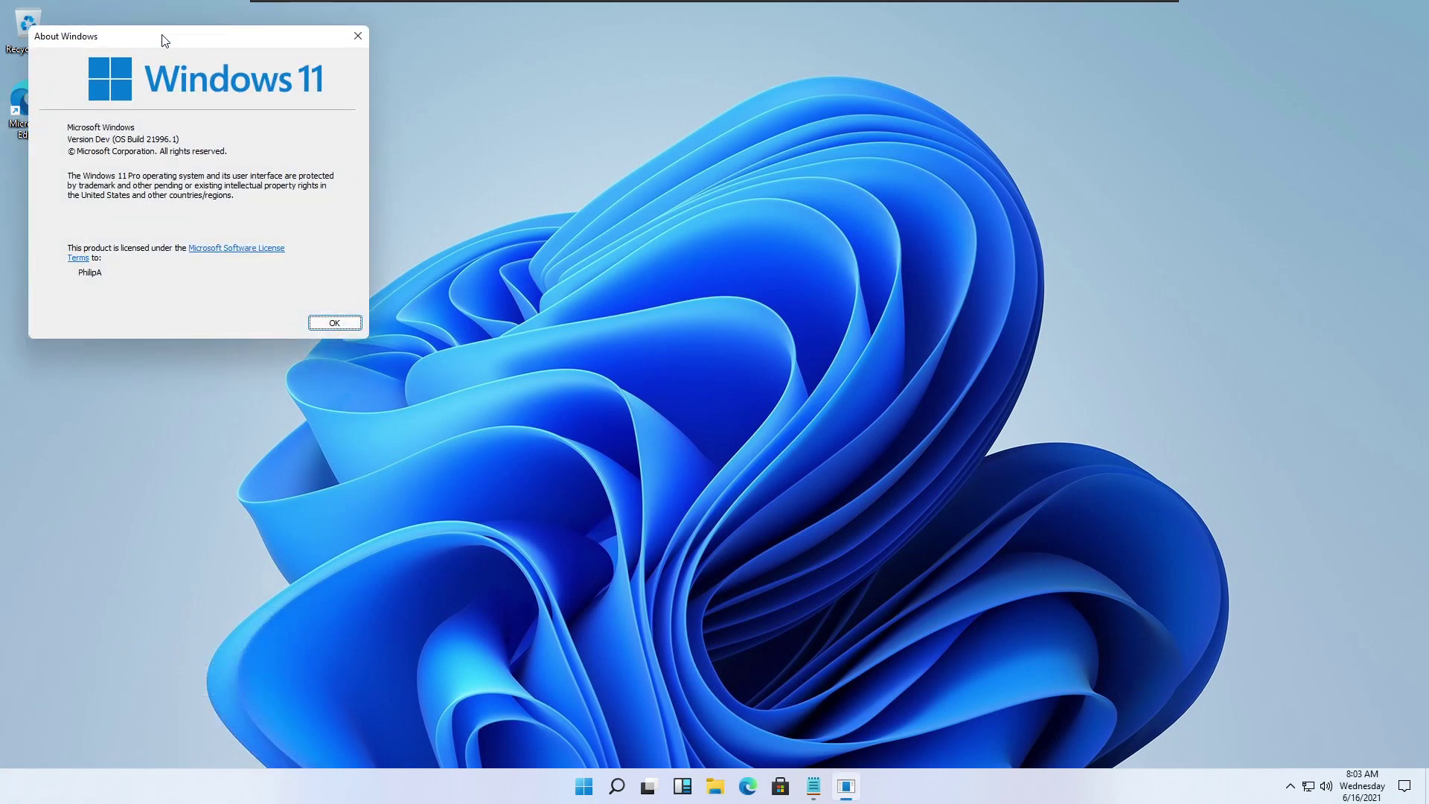
left_click_drag(161, 42, 678, 212)
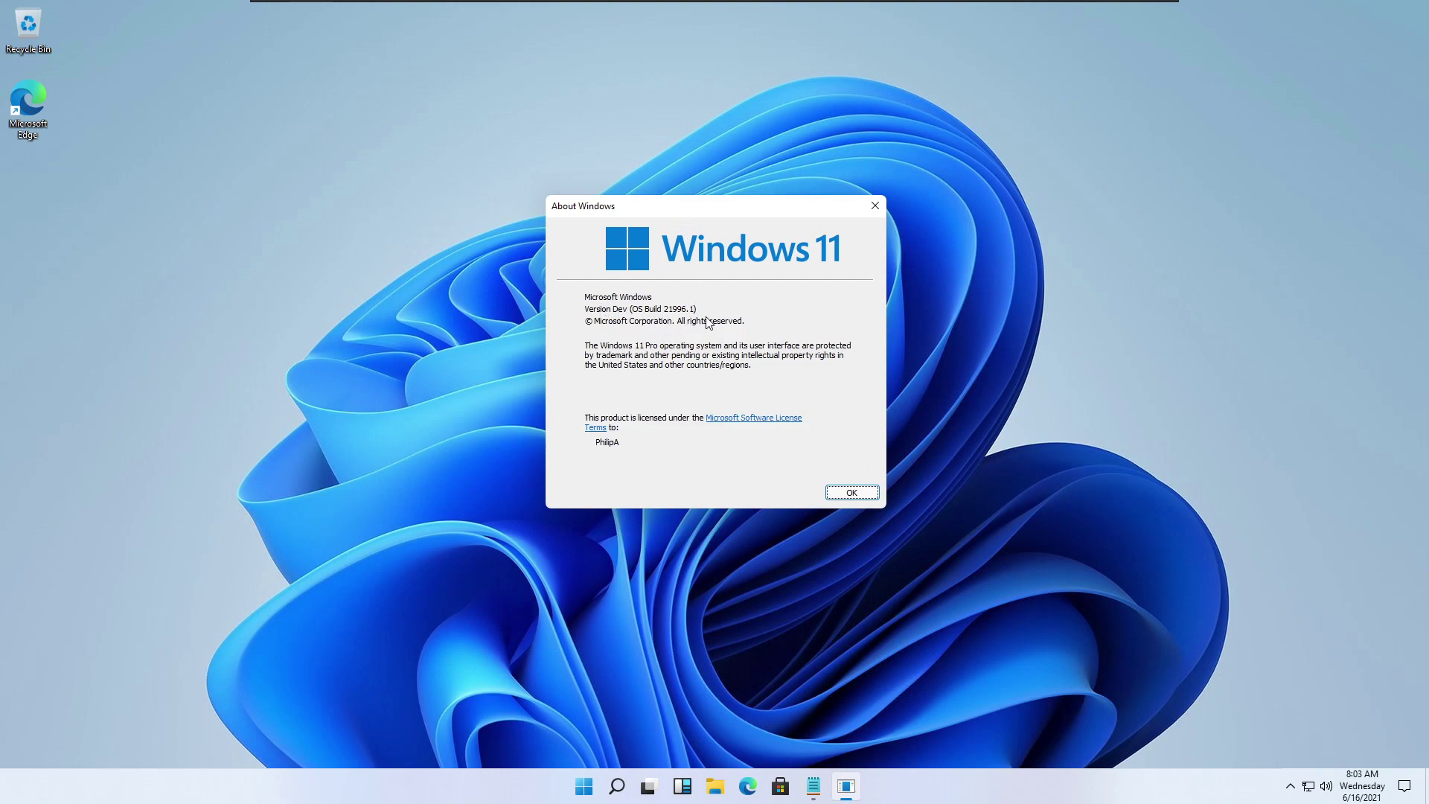
left_click(860, 495)
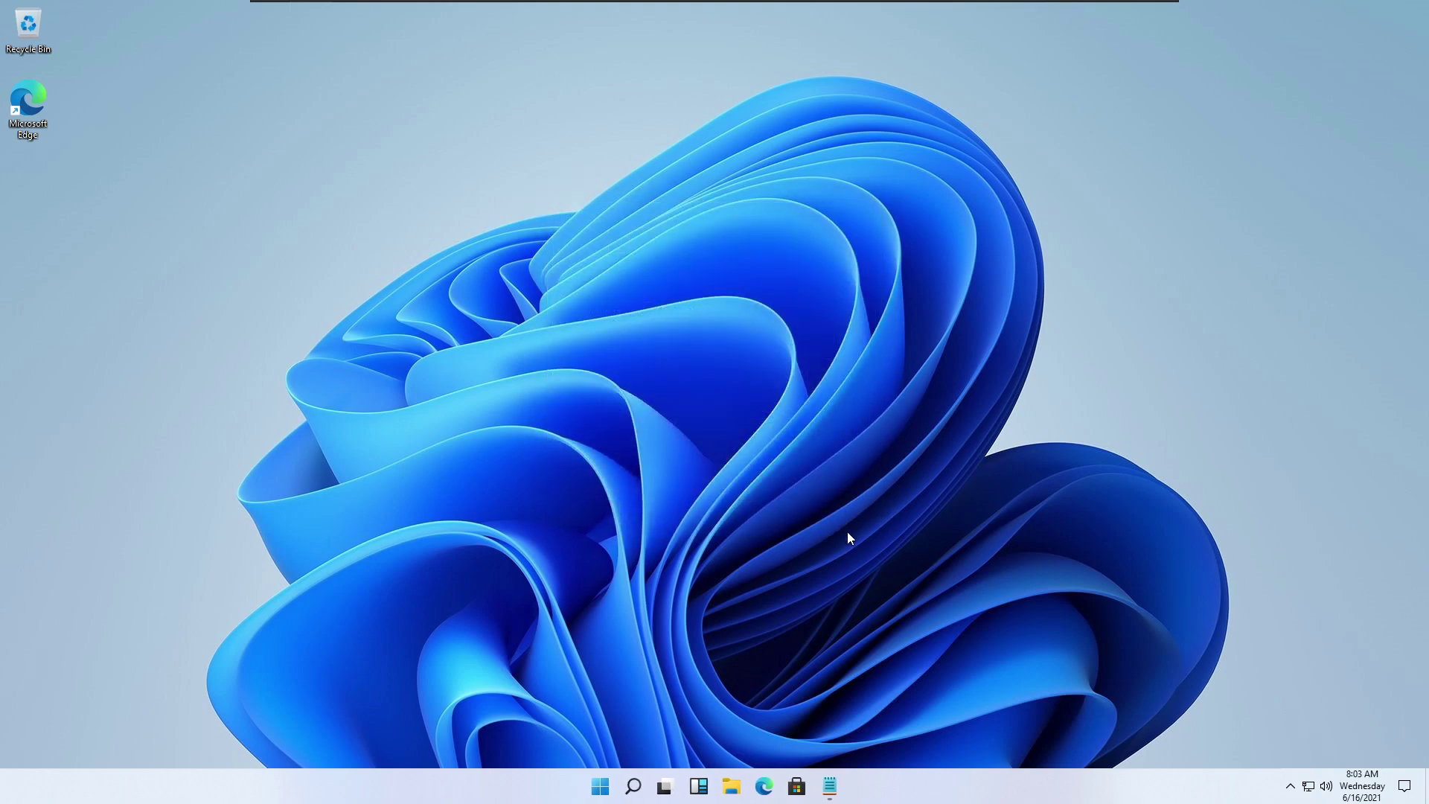
right_click(772, 494)
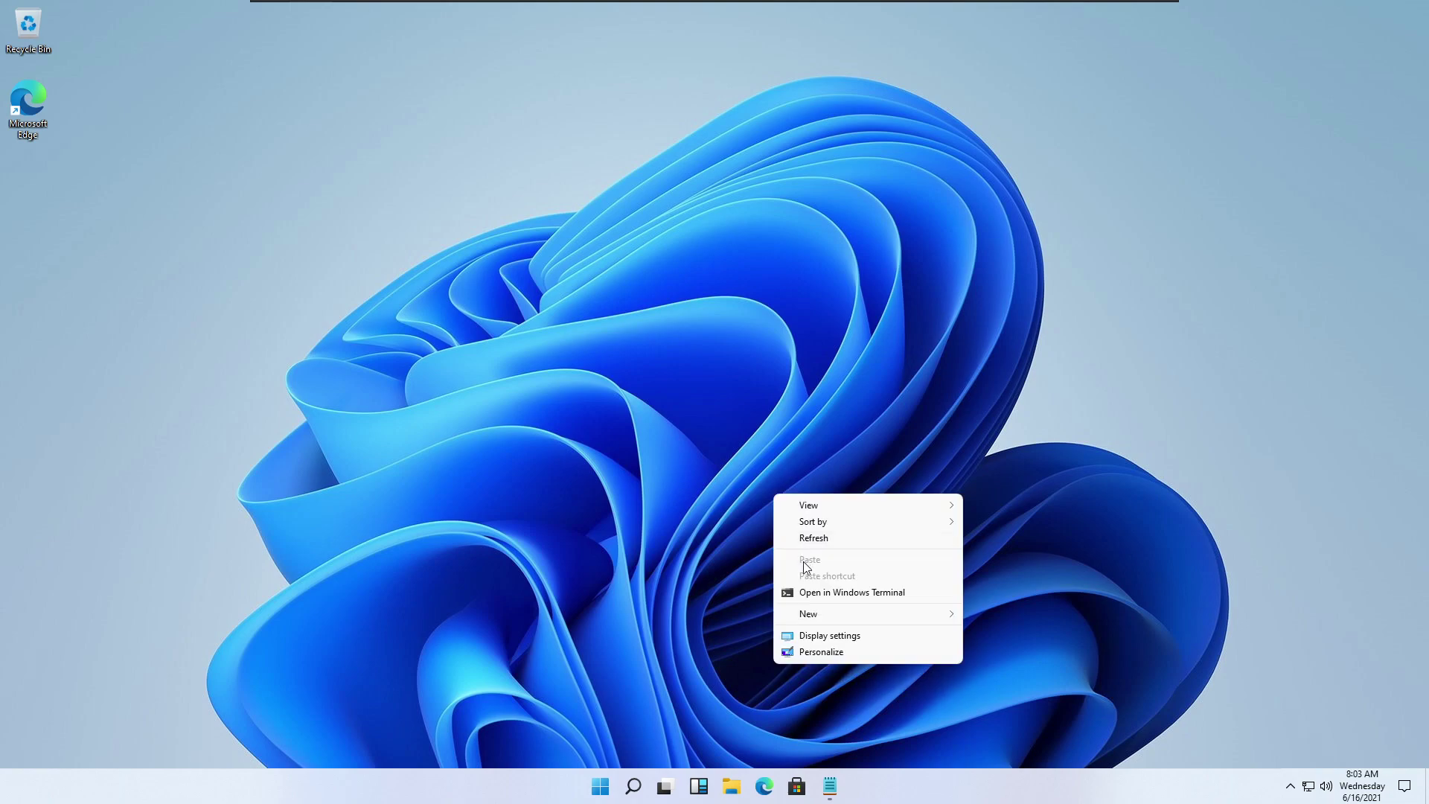
left_click(837, 651)
left_click_drag(498, 45, 908, 141)
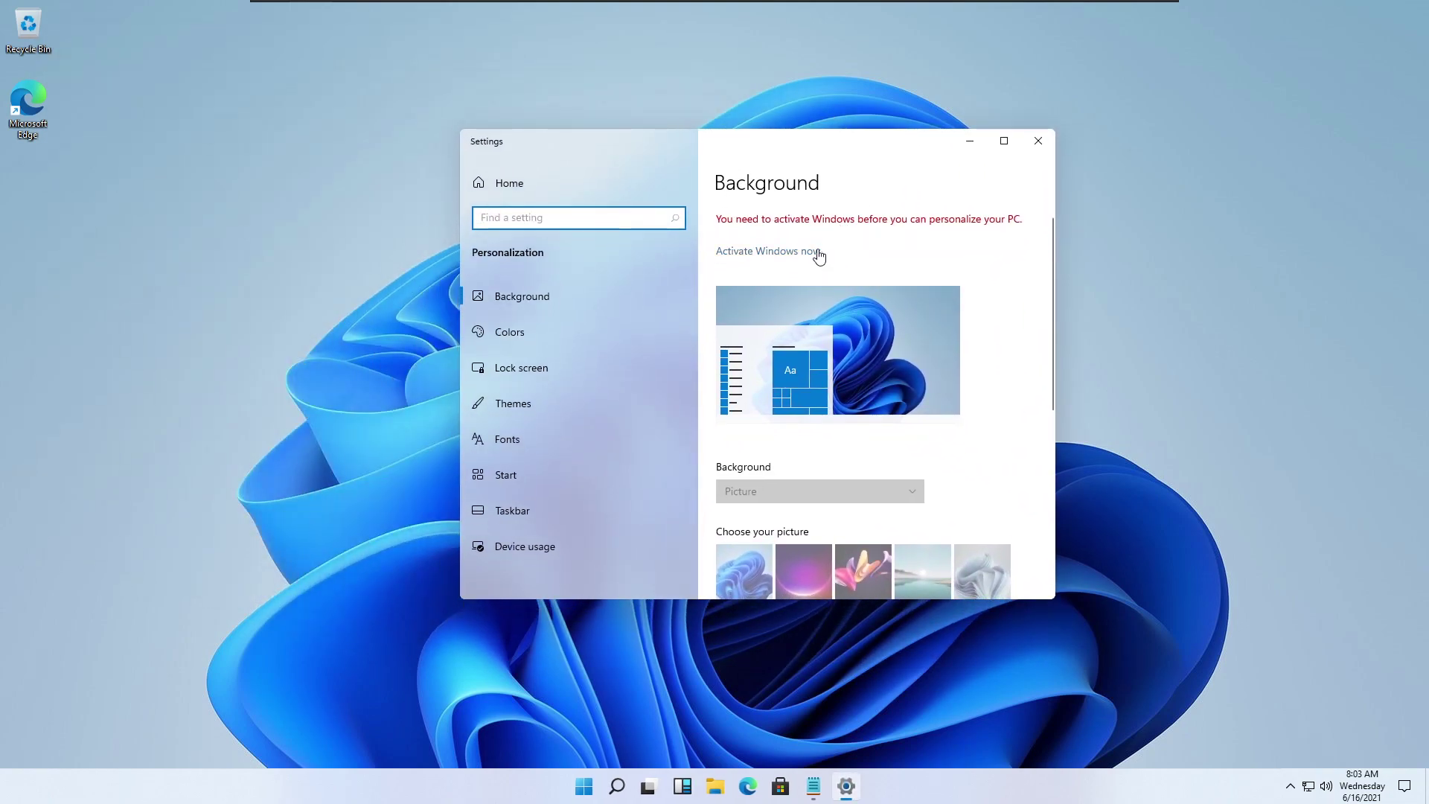
scroll(878, 422, "down", 3)
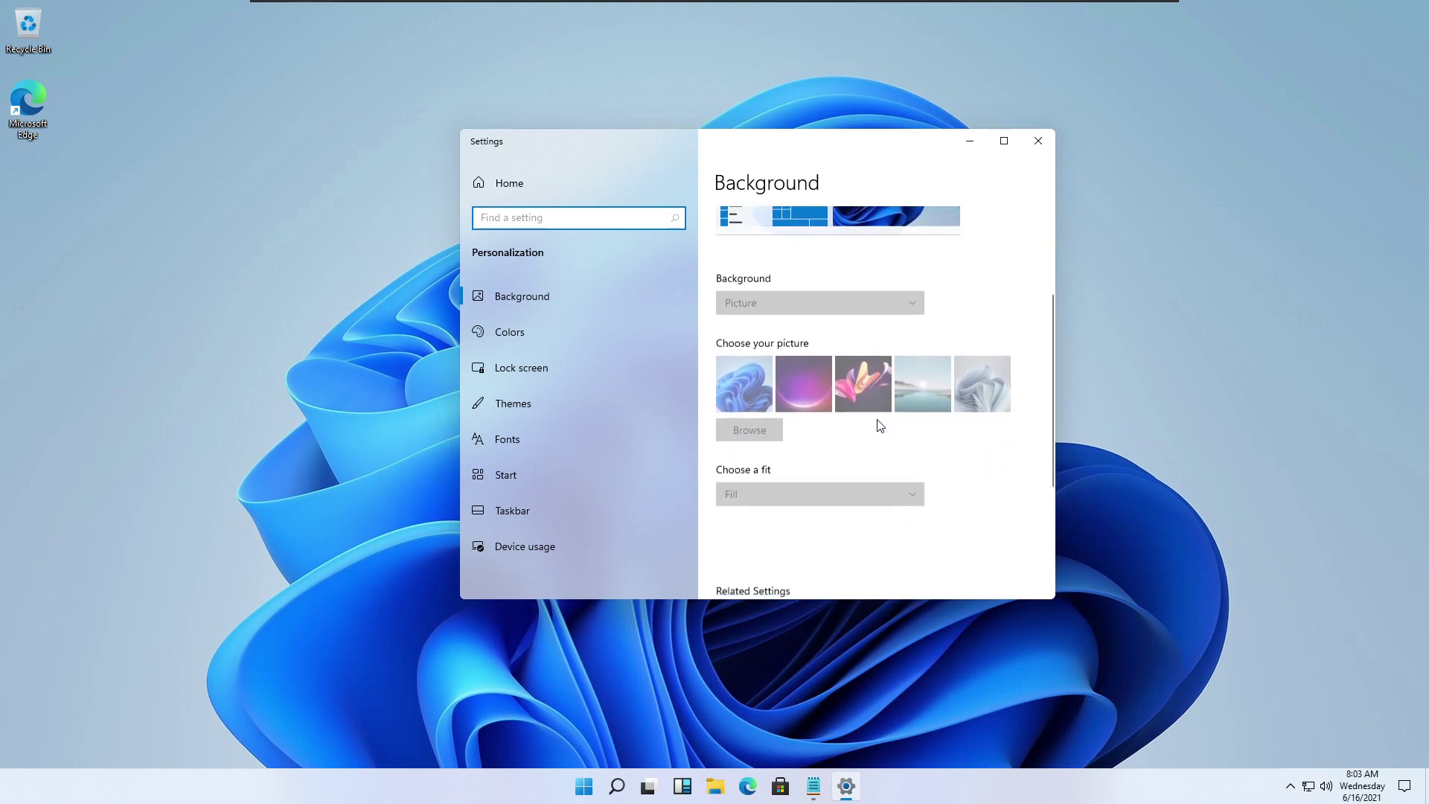
scroll(880, 424, "up", 3)
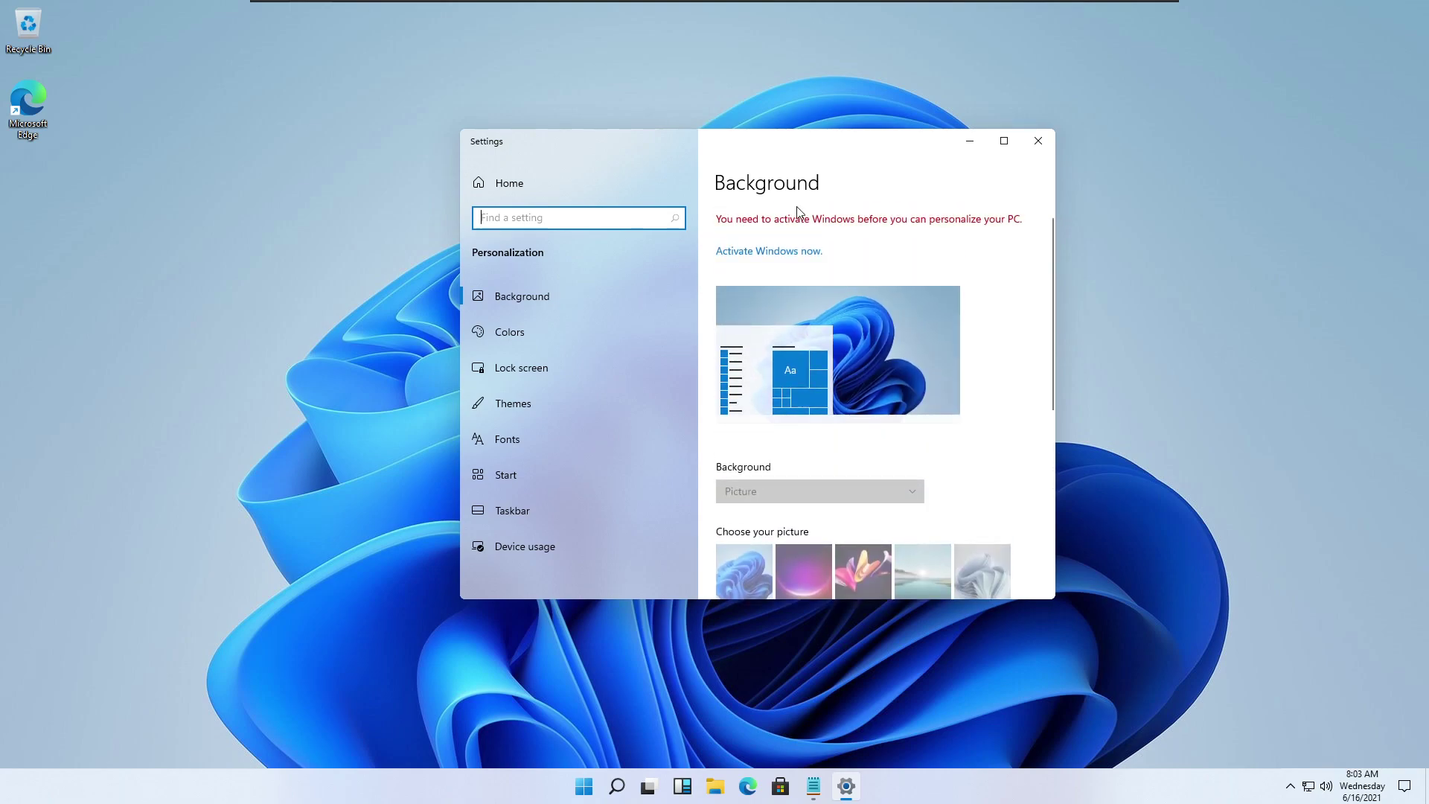
left_click(1040, 143)
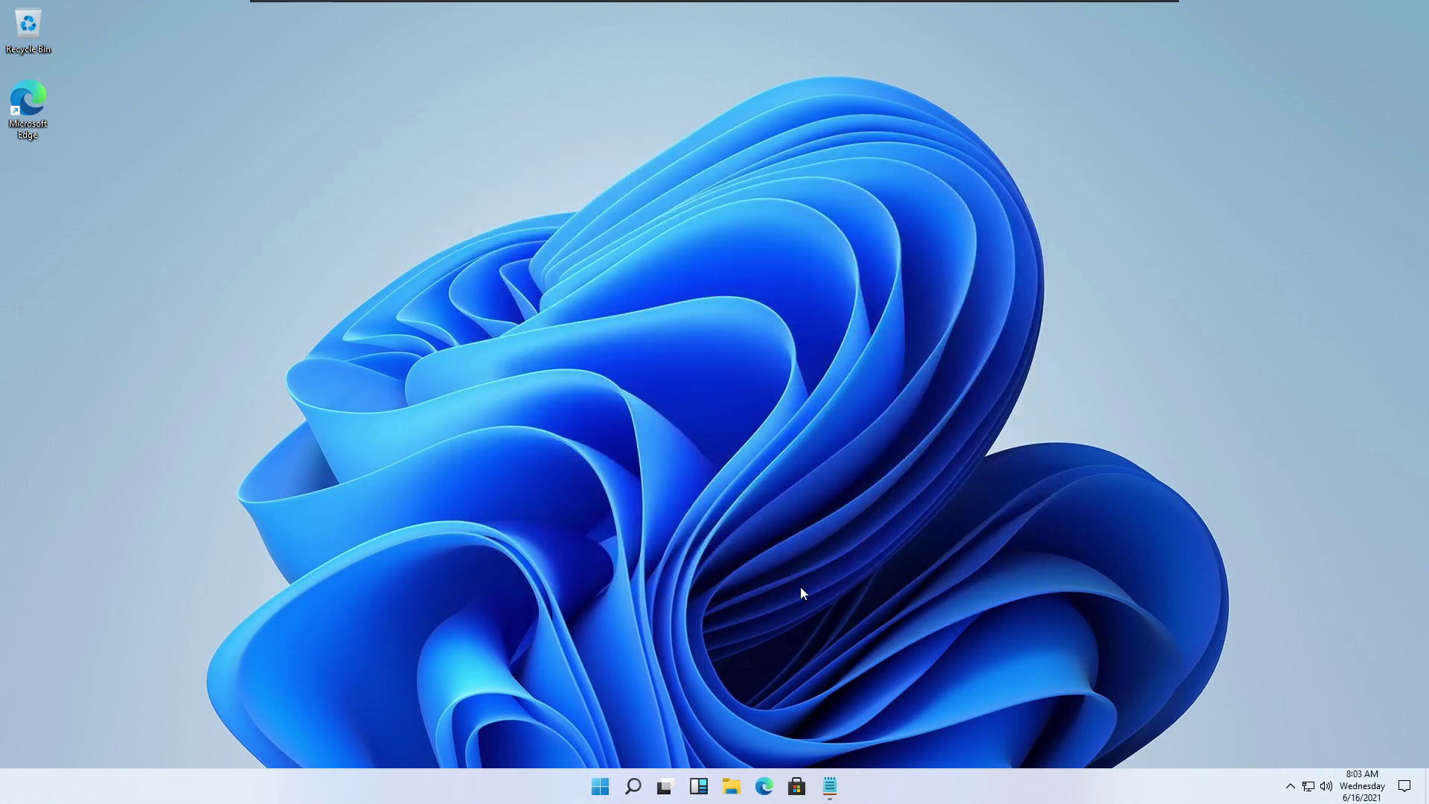
Step: Launch Command Prompt as administrator from a Start search for 'cmd'
left_click(601, 787)
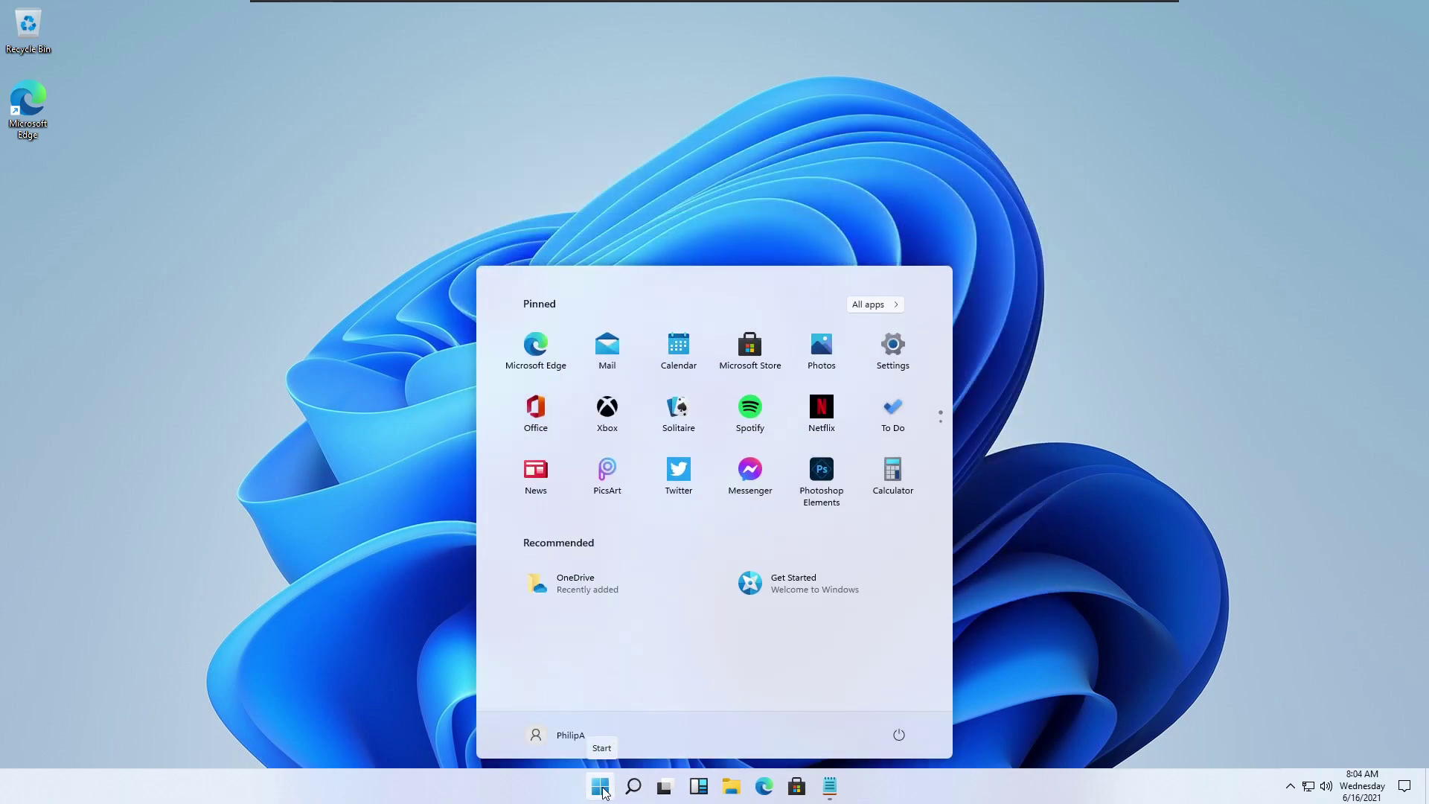
type("cm")
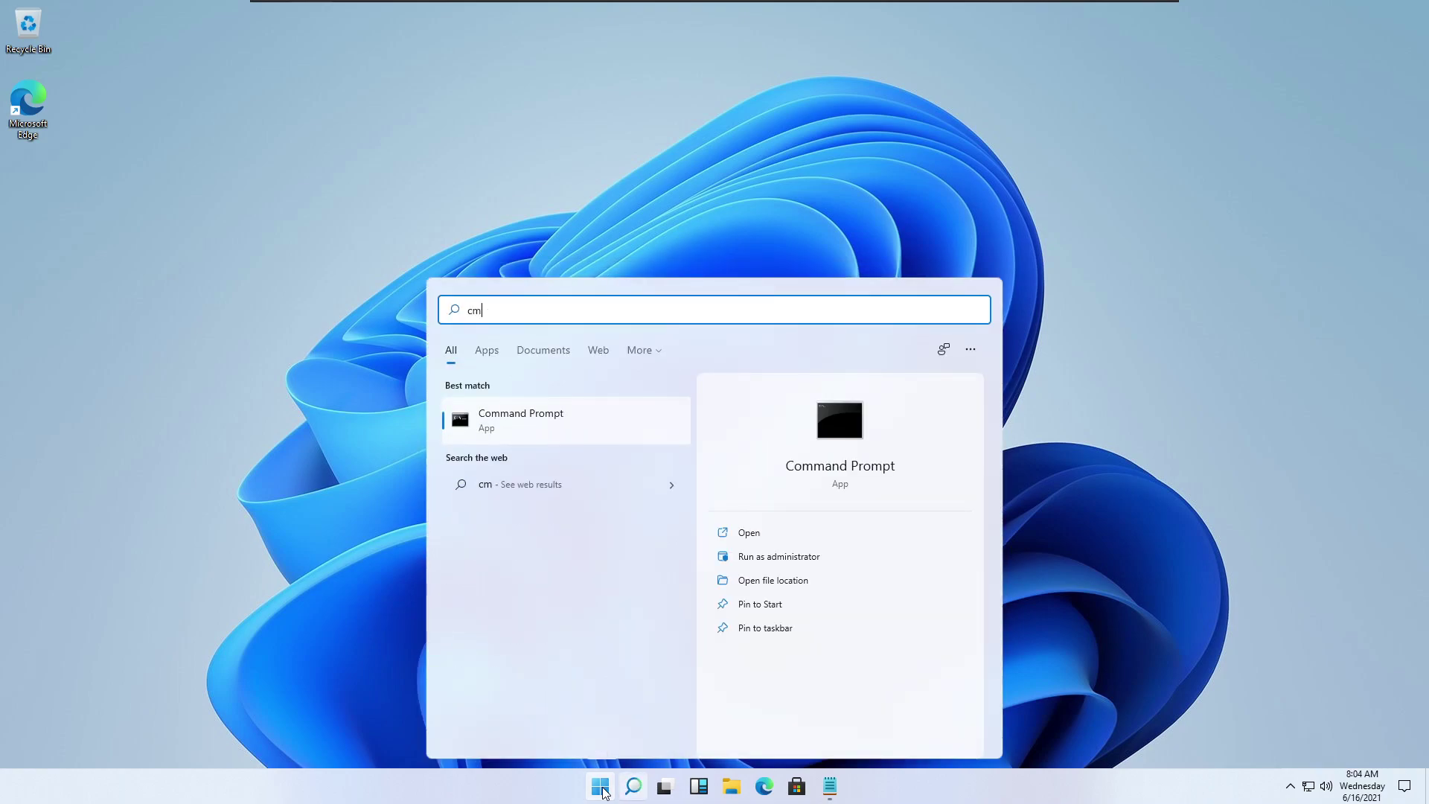
type("d")
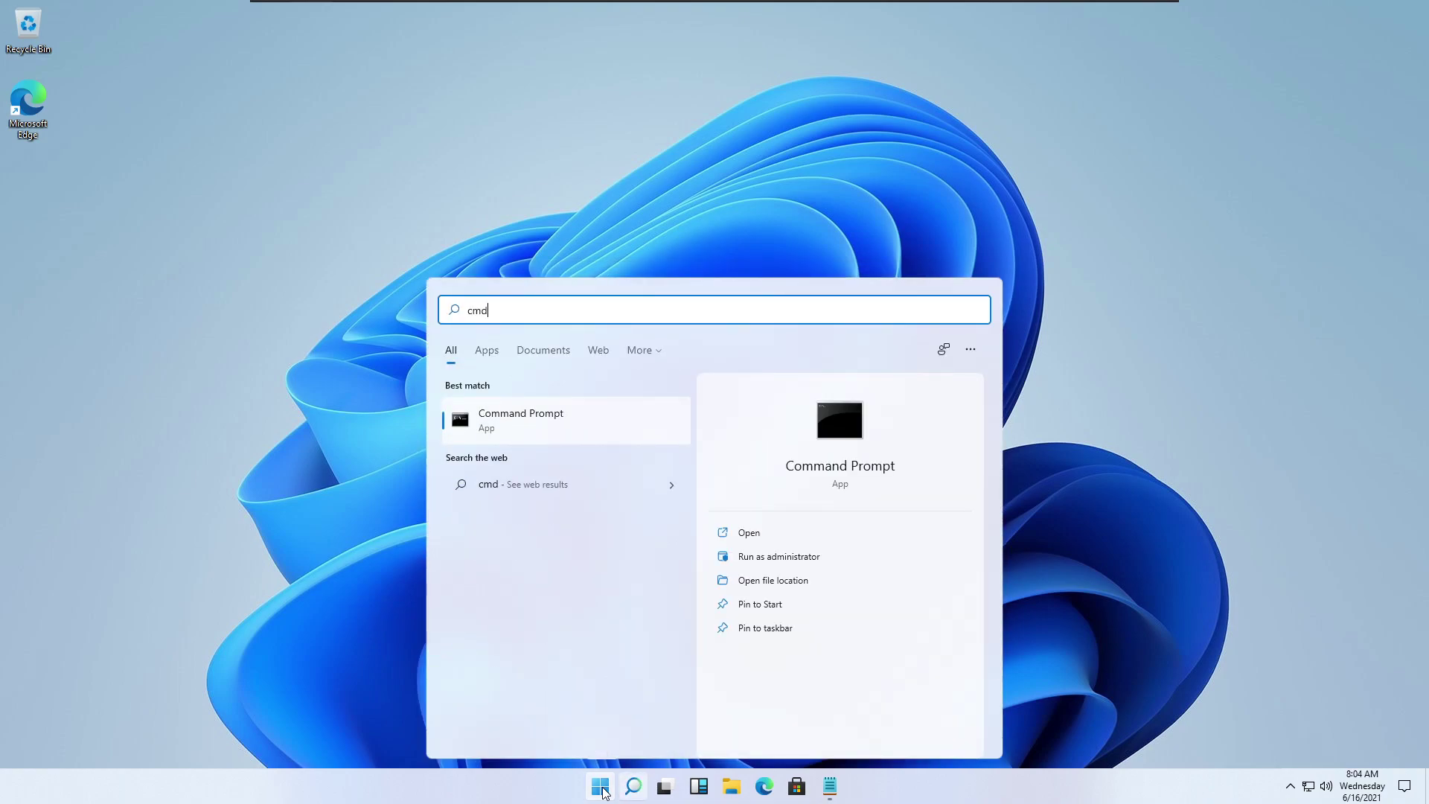
left_click(794, 558)
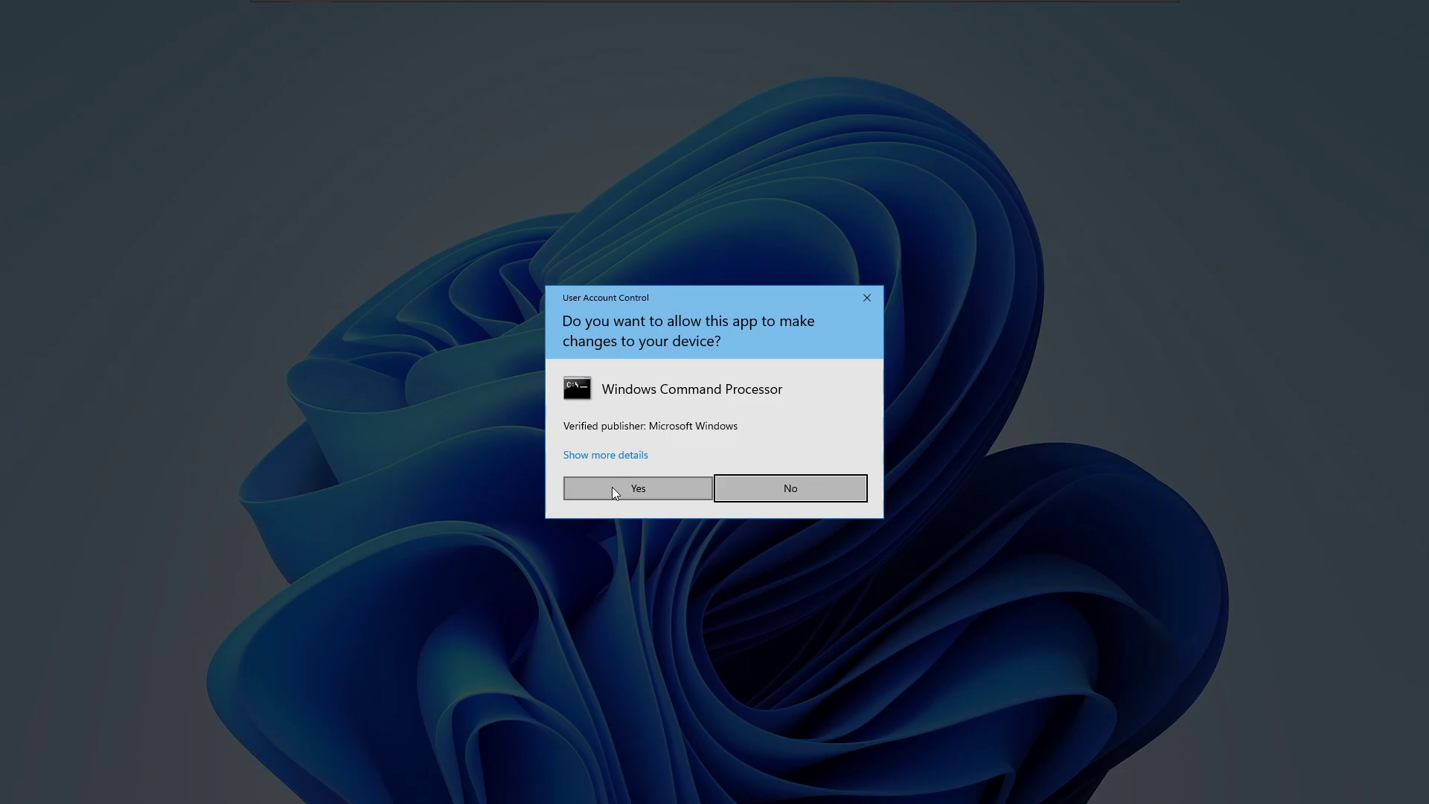
left_click(612, 488)
Step: Arrange Command Prompt at the top right and a narrowed Notepad at the top left
left_click_drag(578, 51, 1198, 33)
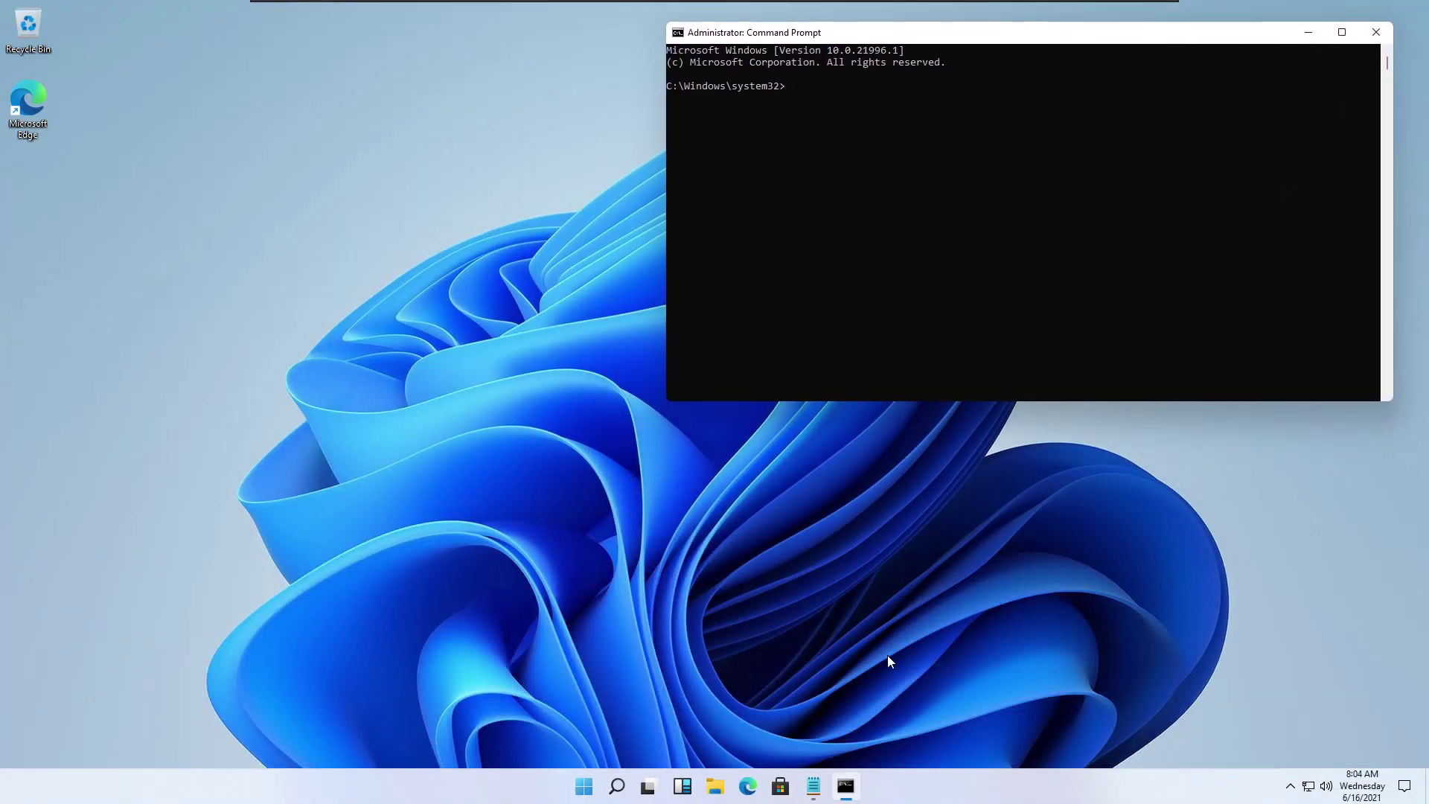
left_click(813, 785)
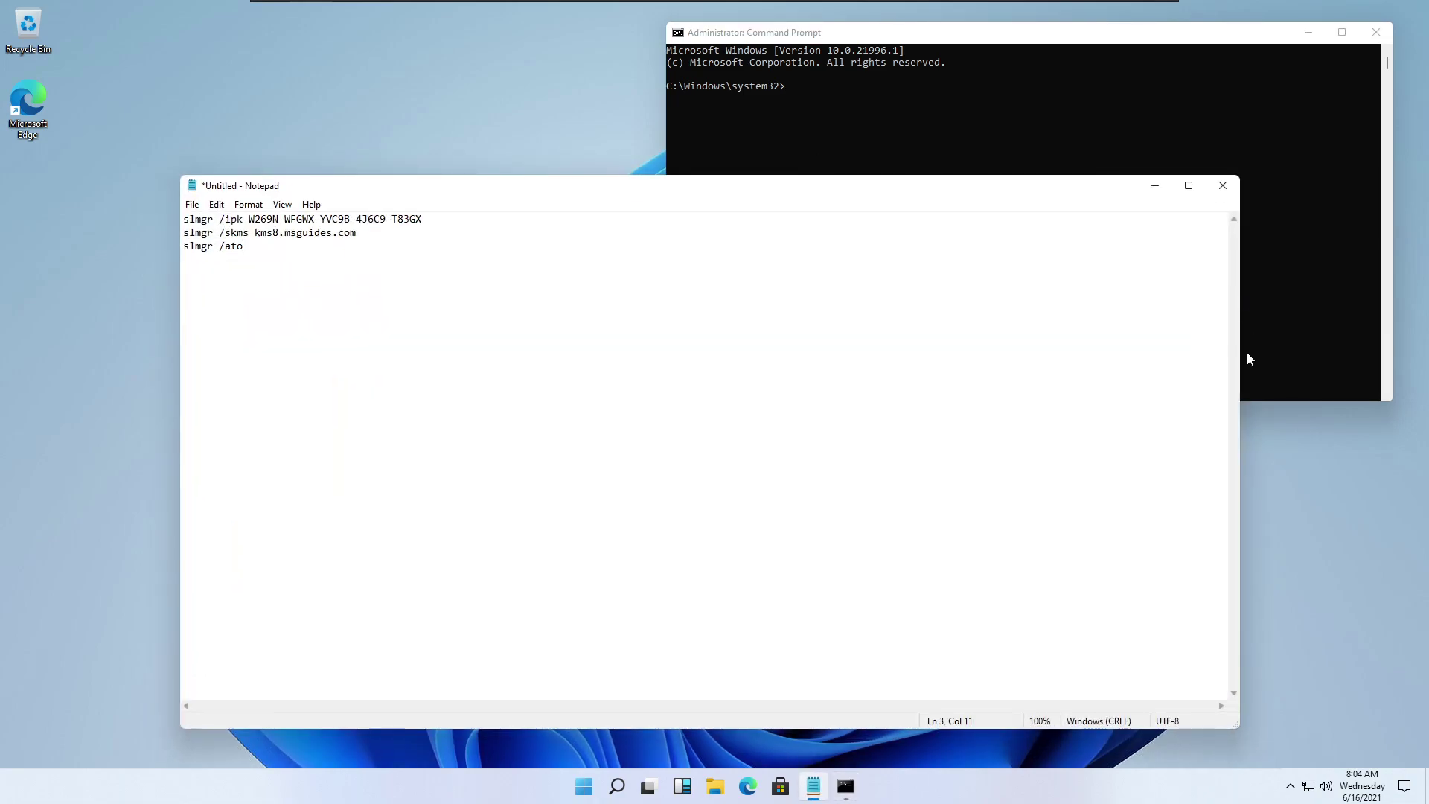
left_click_drag(1247, 359, 560, 358)
left_click_drag(434, 190, 157, 137)
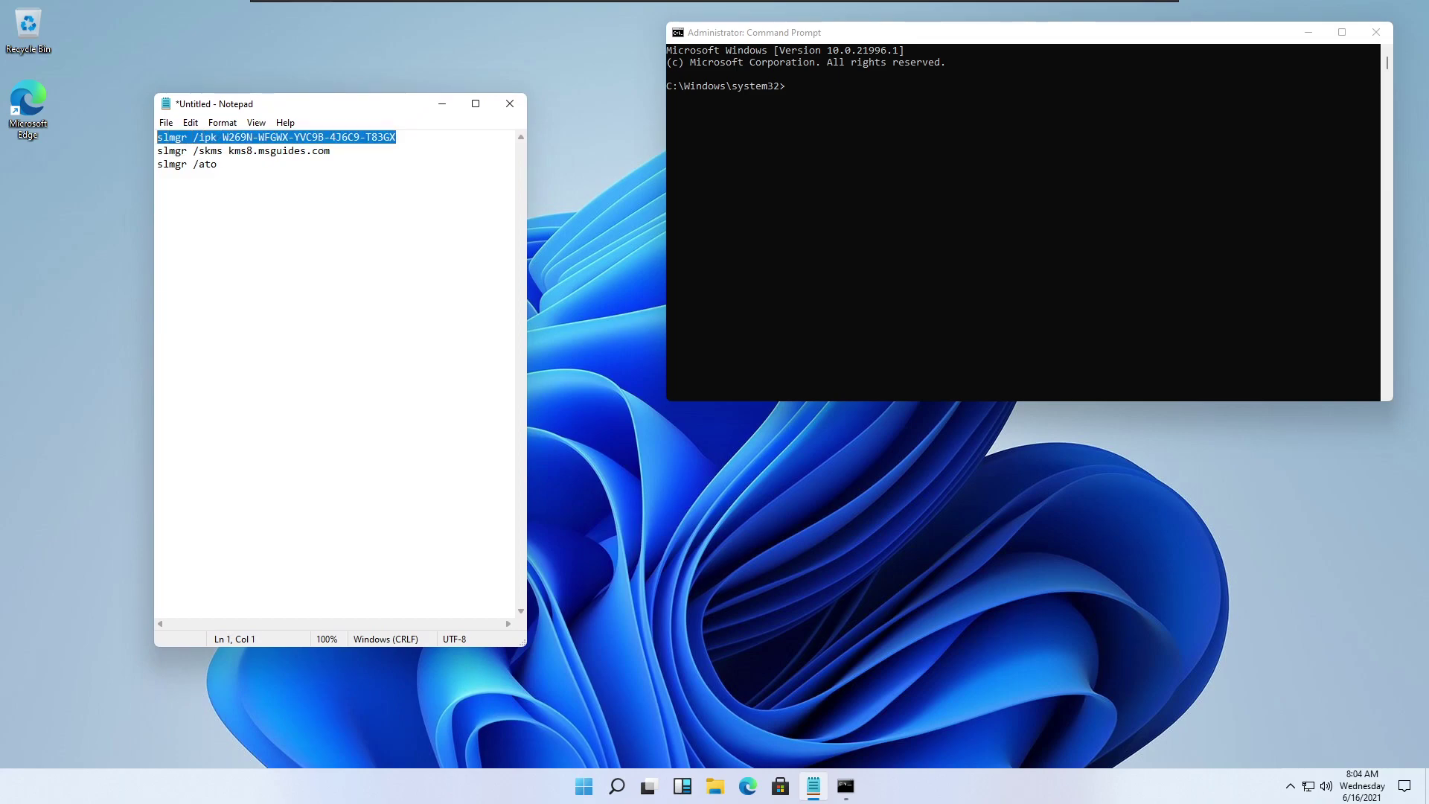
Step: Copy the slmgr /ipk product key line from Notepad and run it in Command Prompt
right_click(197, 136)
left_click(218, 181)
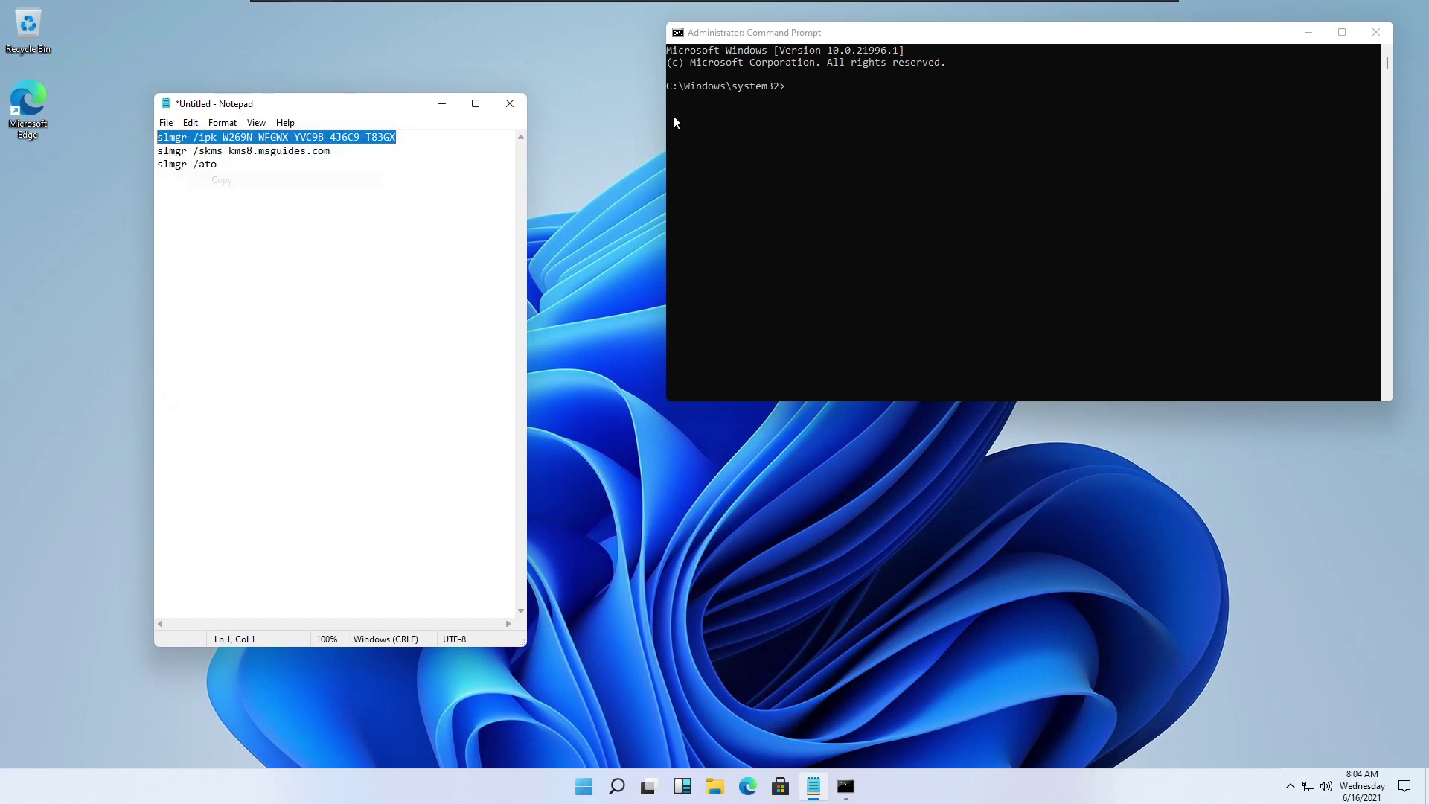
left_click(792, 87)
right_click(811, 88)
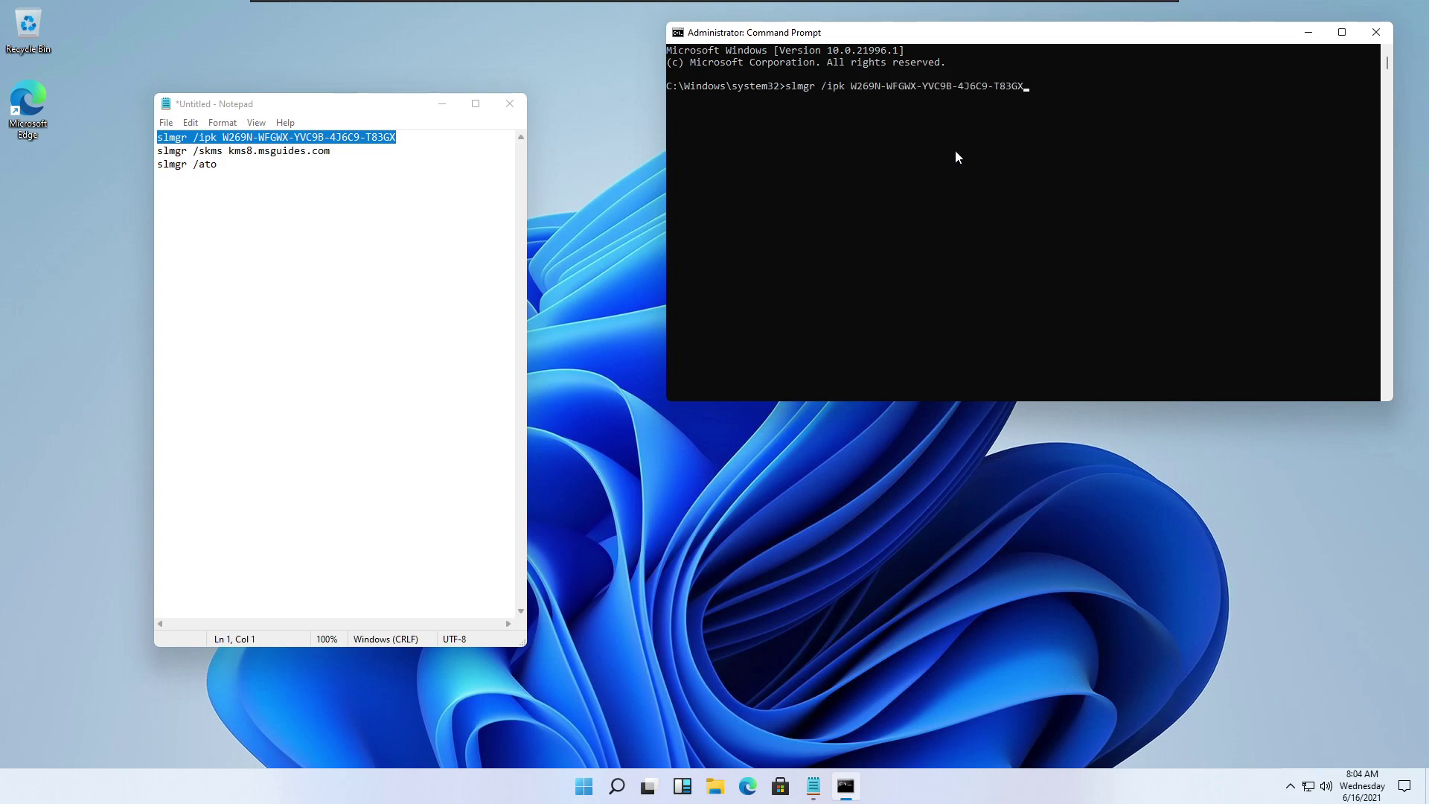
key("Return")
left_click_drag(331, 150, 157, 150)
Step: Dismiss the product key message, then run the slmgr /skms KMS server command
right_click(252, 150)
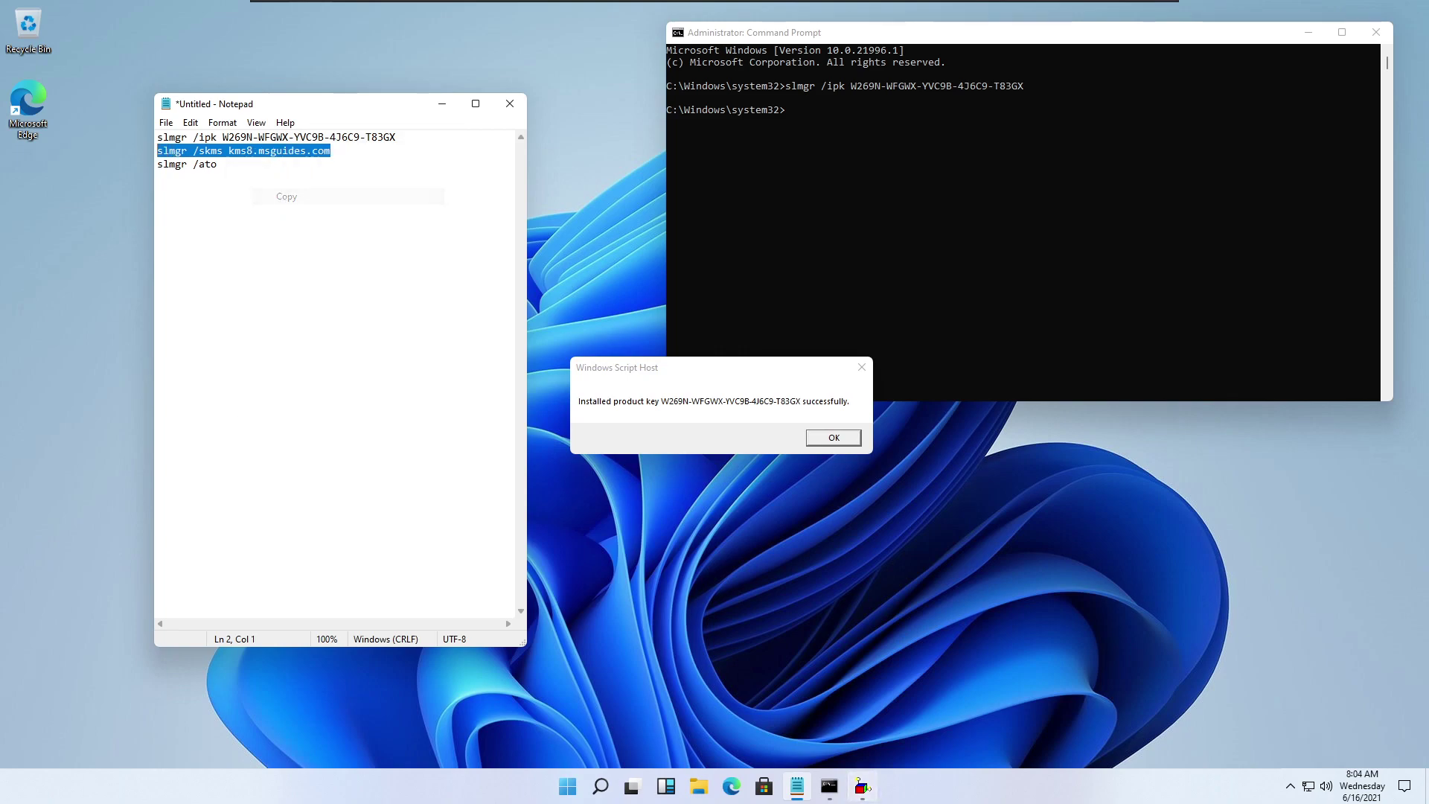
left_click_drag(728, 363, 797, 450)
left_click(901, 525)
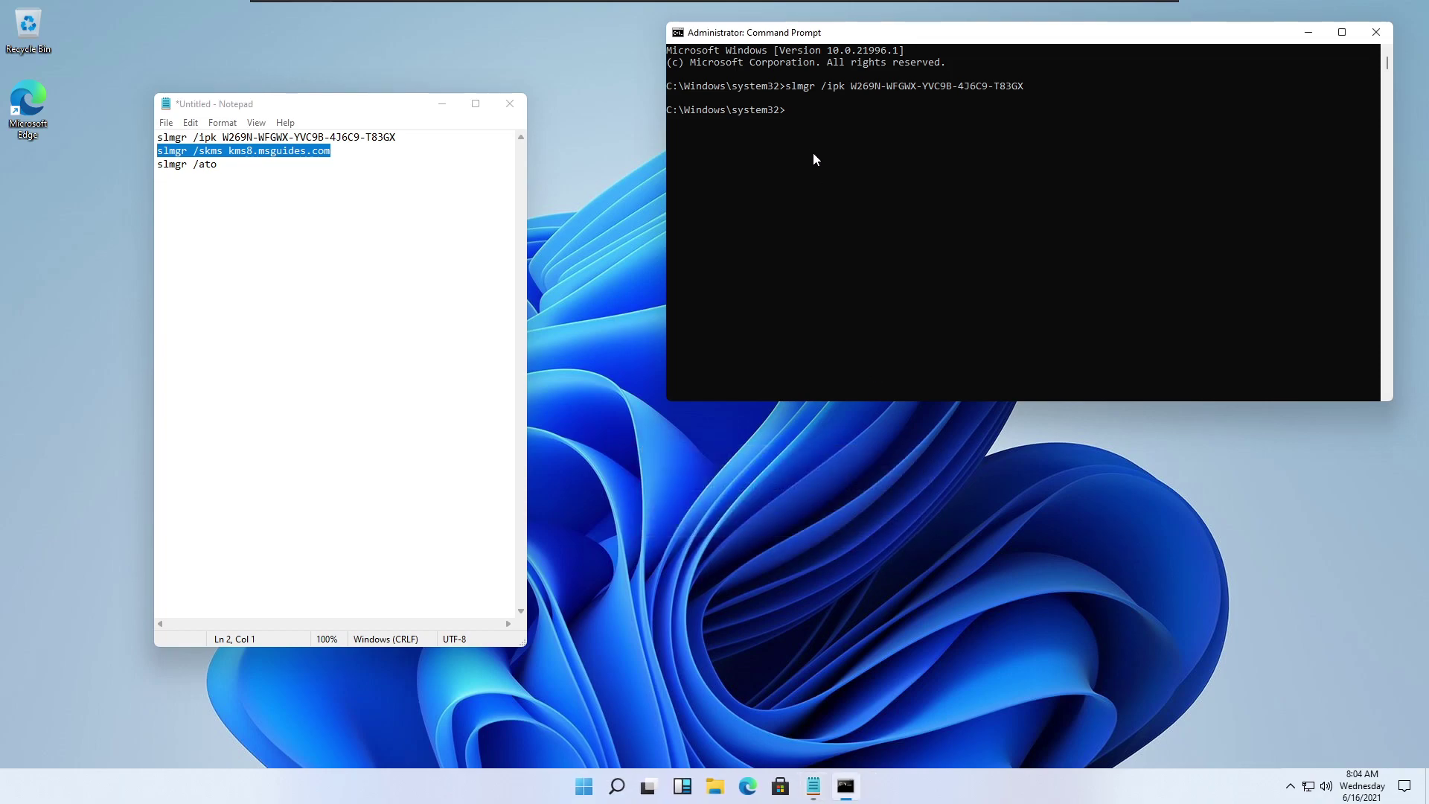
right_click(801, 112)
key("Return")
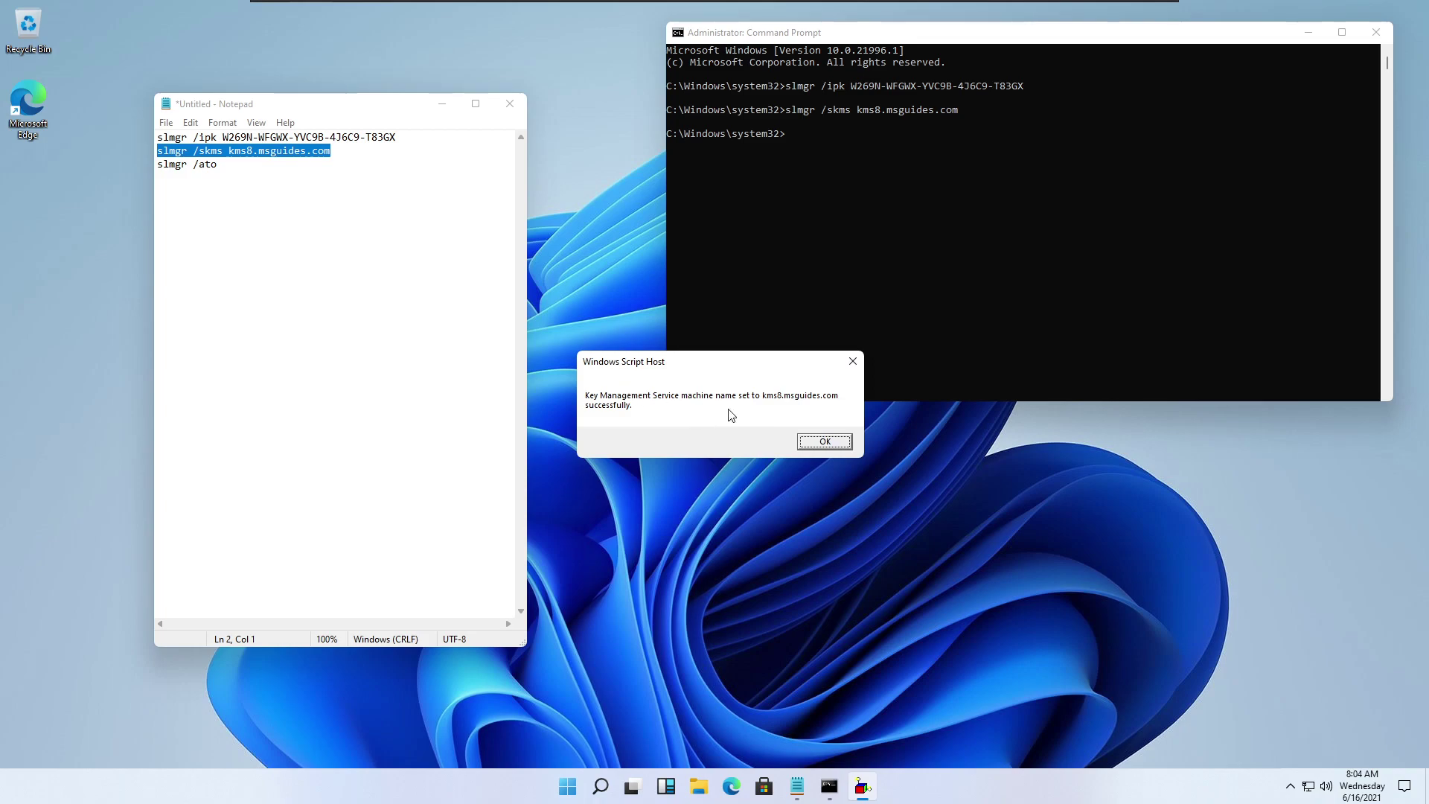
left_click(824, 442)
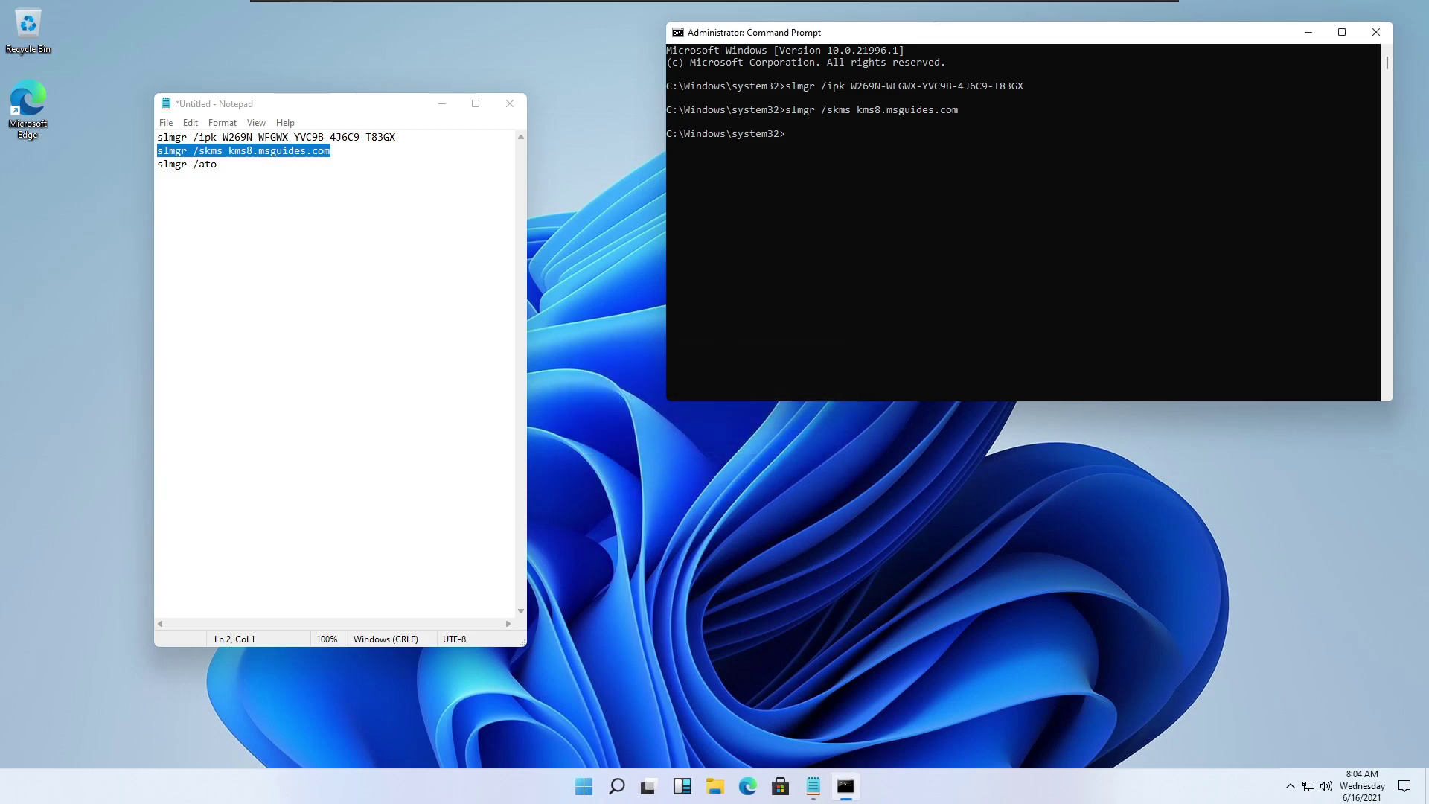
Step: Copy and run the slmgr /ato activation command, dismissing its success message
left_click_drag(217, 163, 169, 164)
right_click(216, 175)
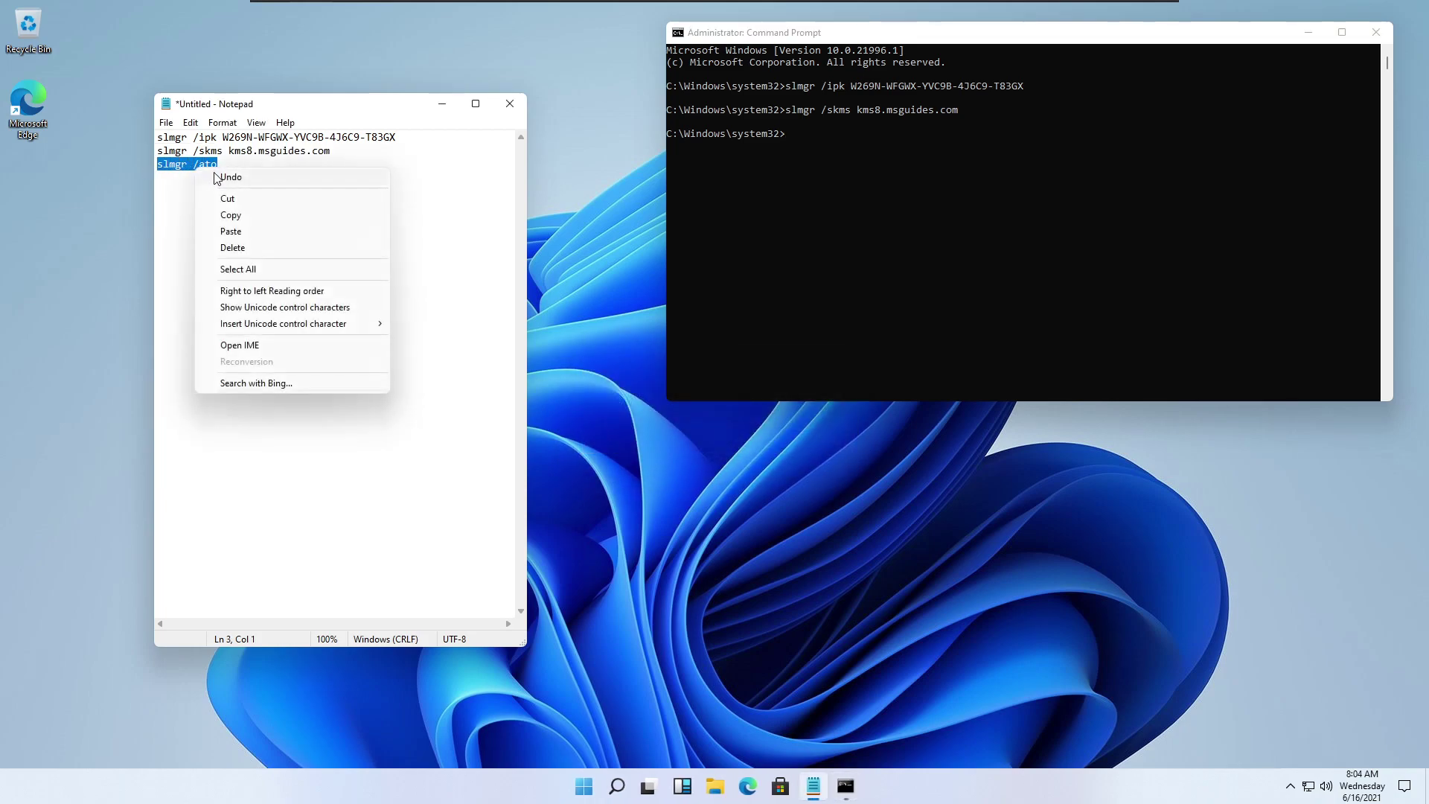
left_click(231, 215)
left_click(812, 145)
key("Return")
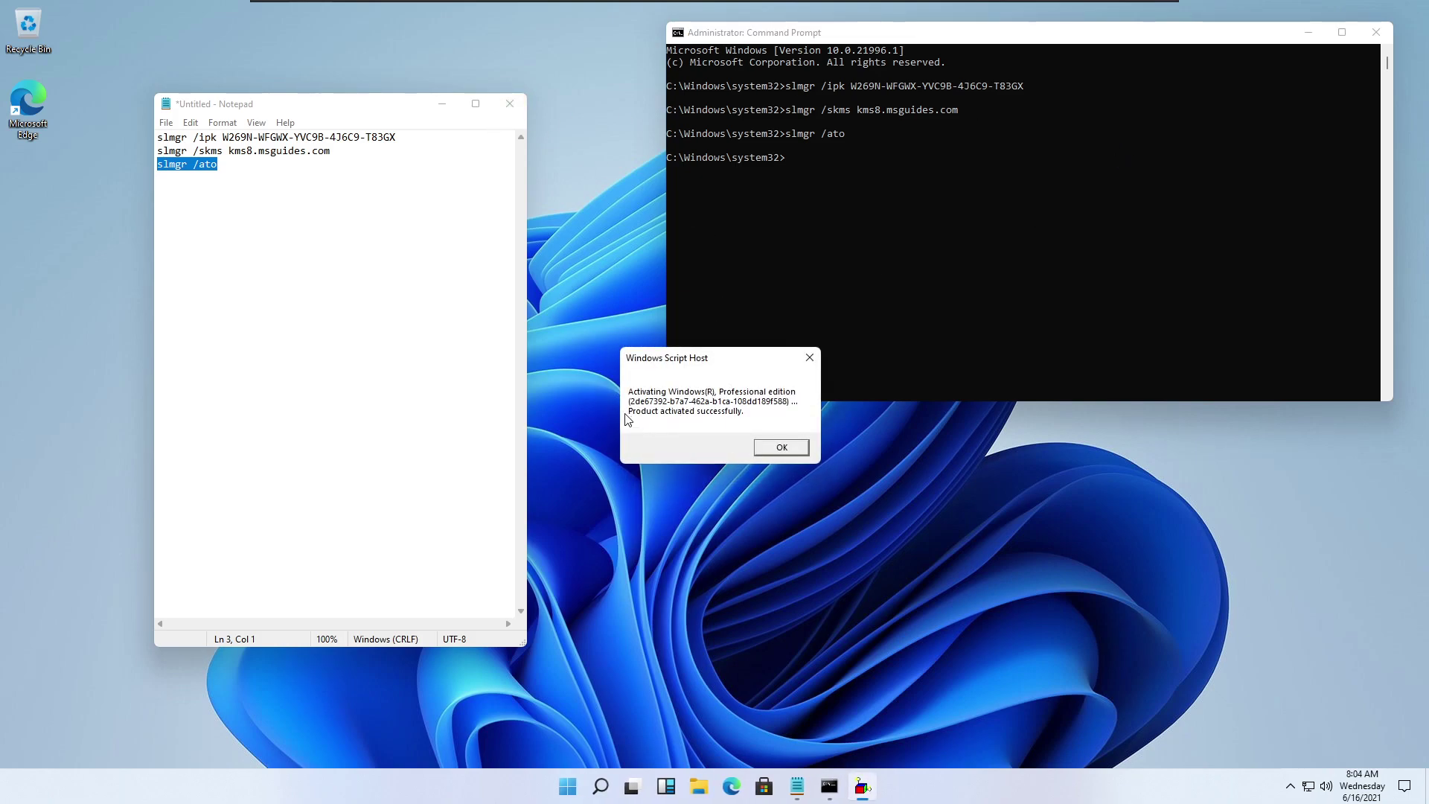
left_click(768, 449)
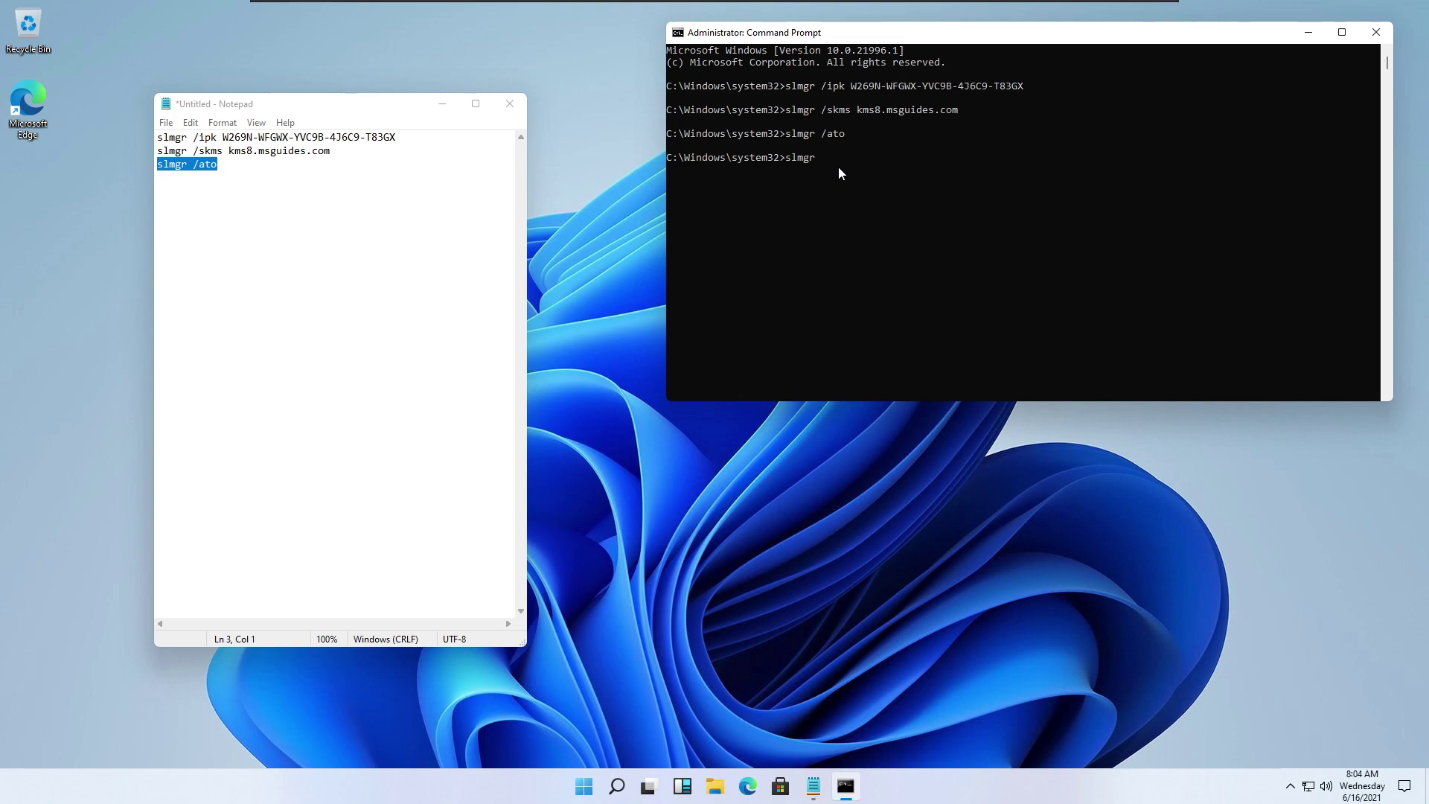
Step: Check the activation expiry of 12/13/2021, dismiss the notice, and close Command Prompt
key("Return")
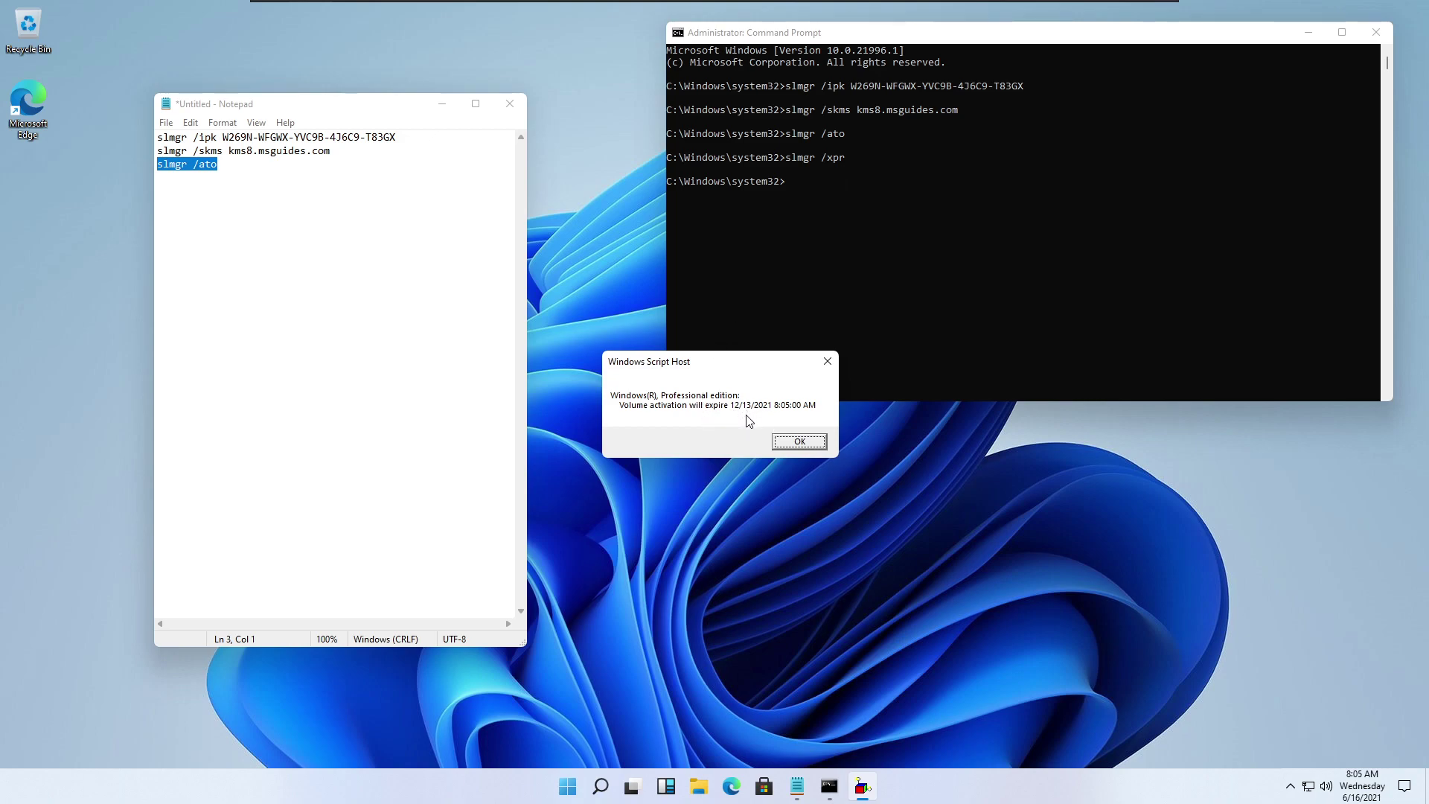
left_click(800, 443)
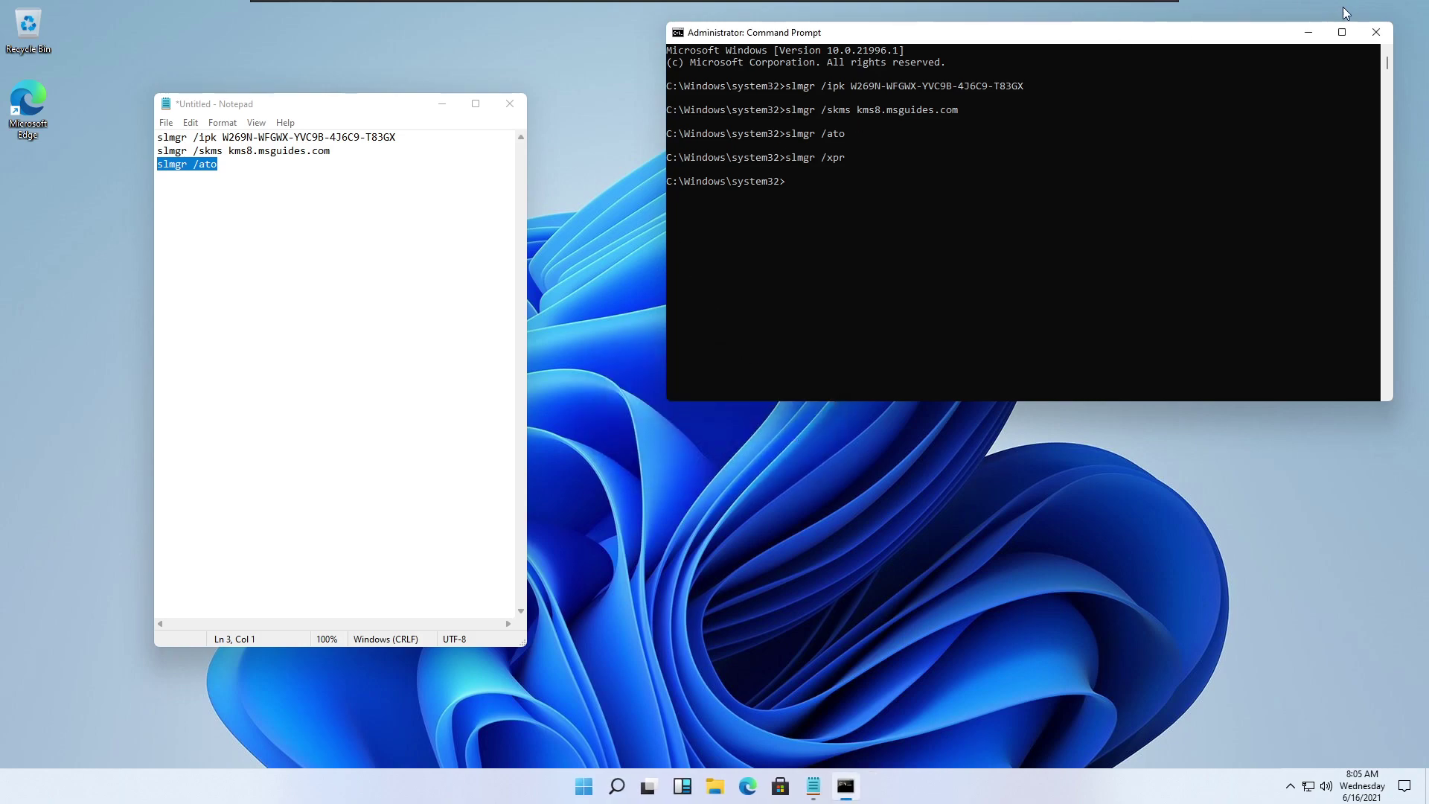
left_click(1377, 33)
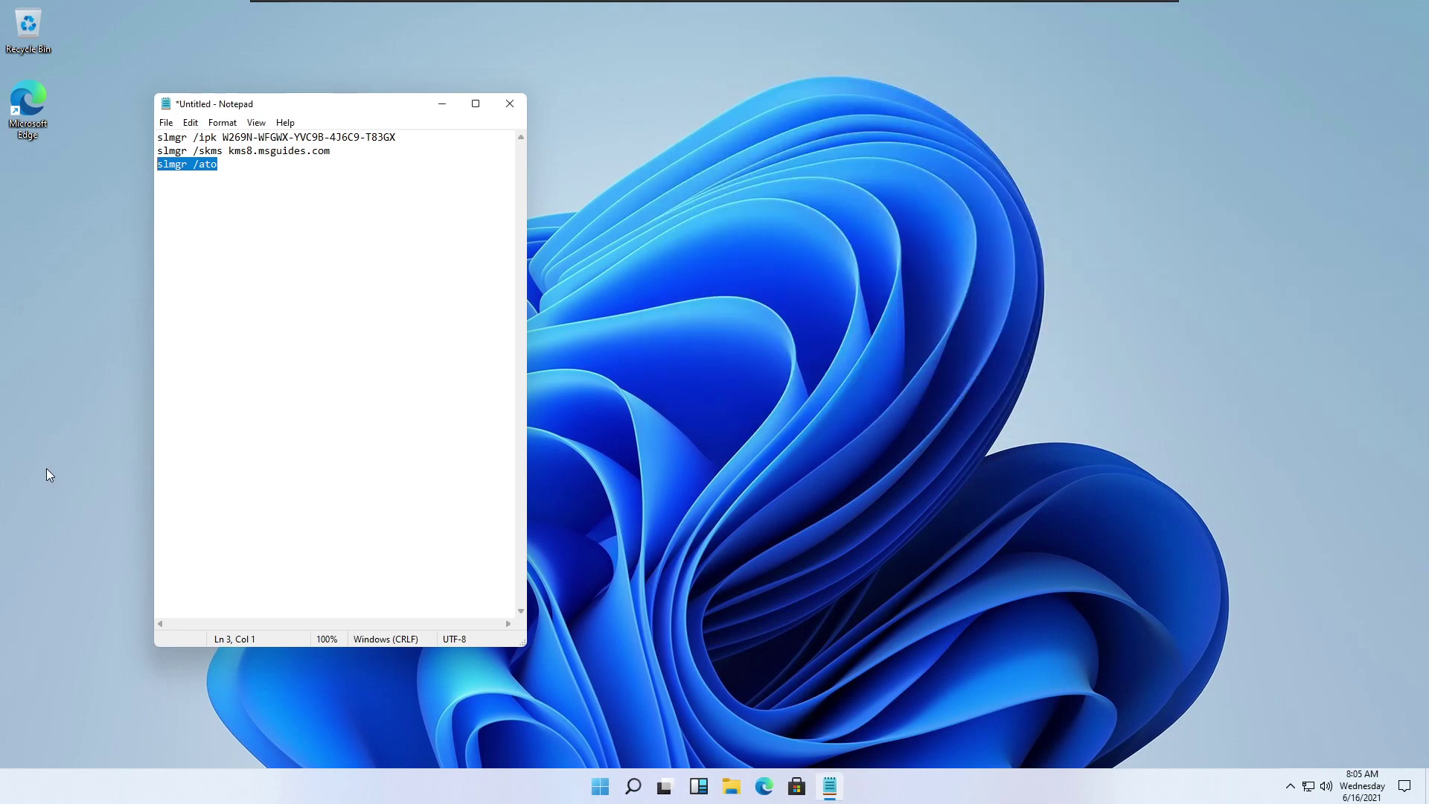
Step: Close Notepad without saving and open Personalize from the desktop's right-click menu
left_click(499, 95)
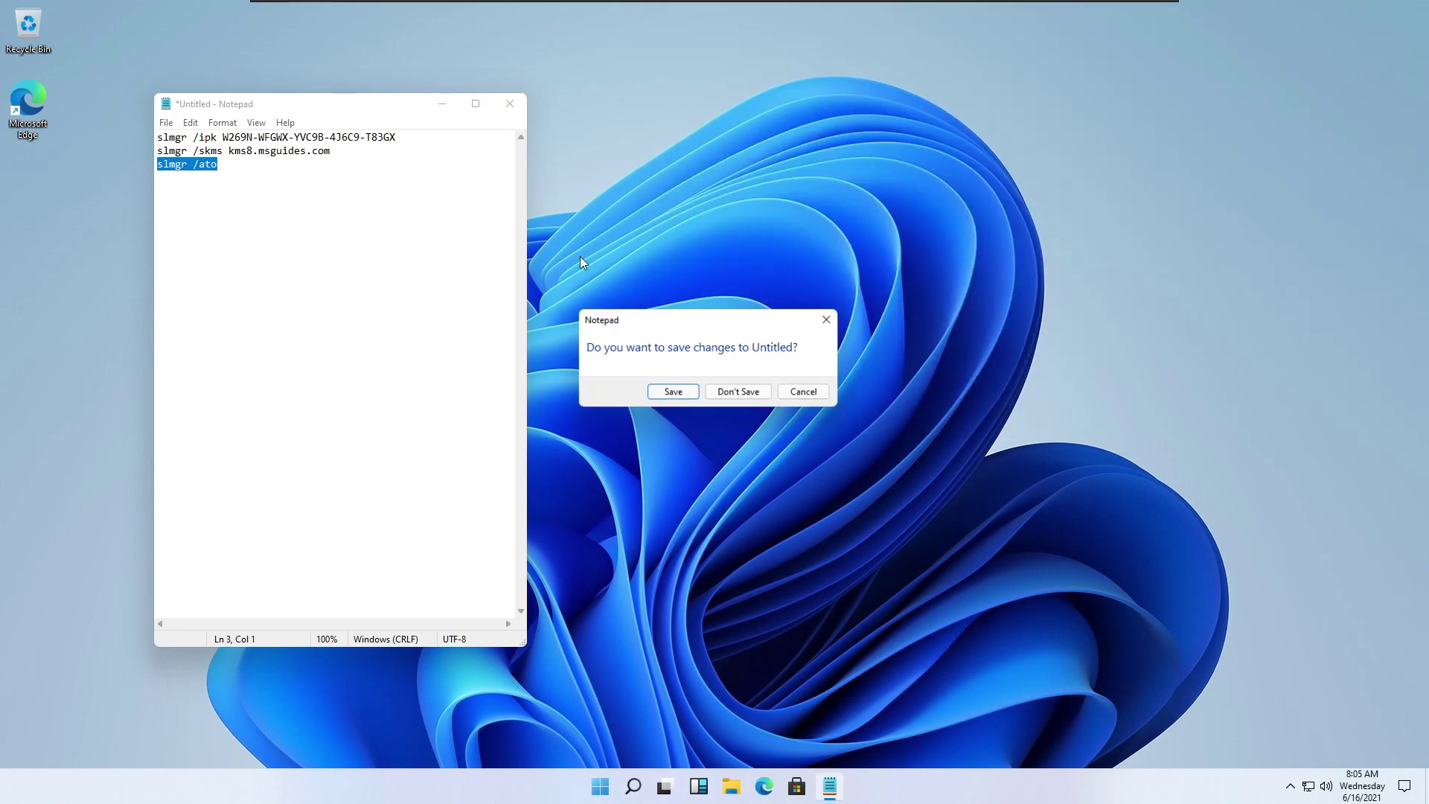
left_click(711, 392)
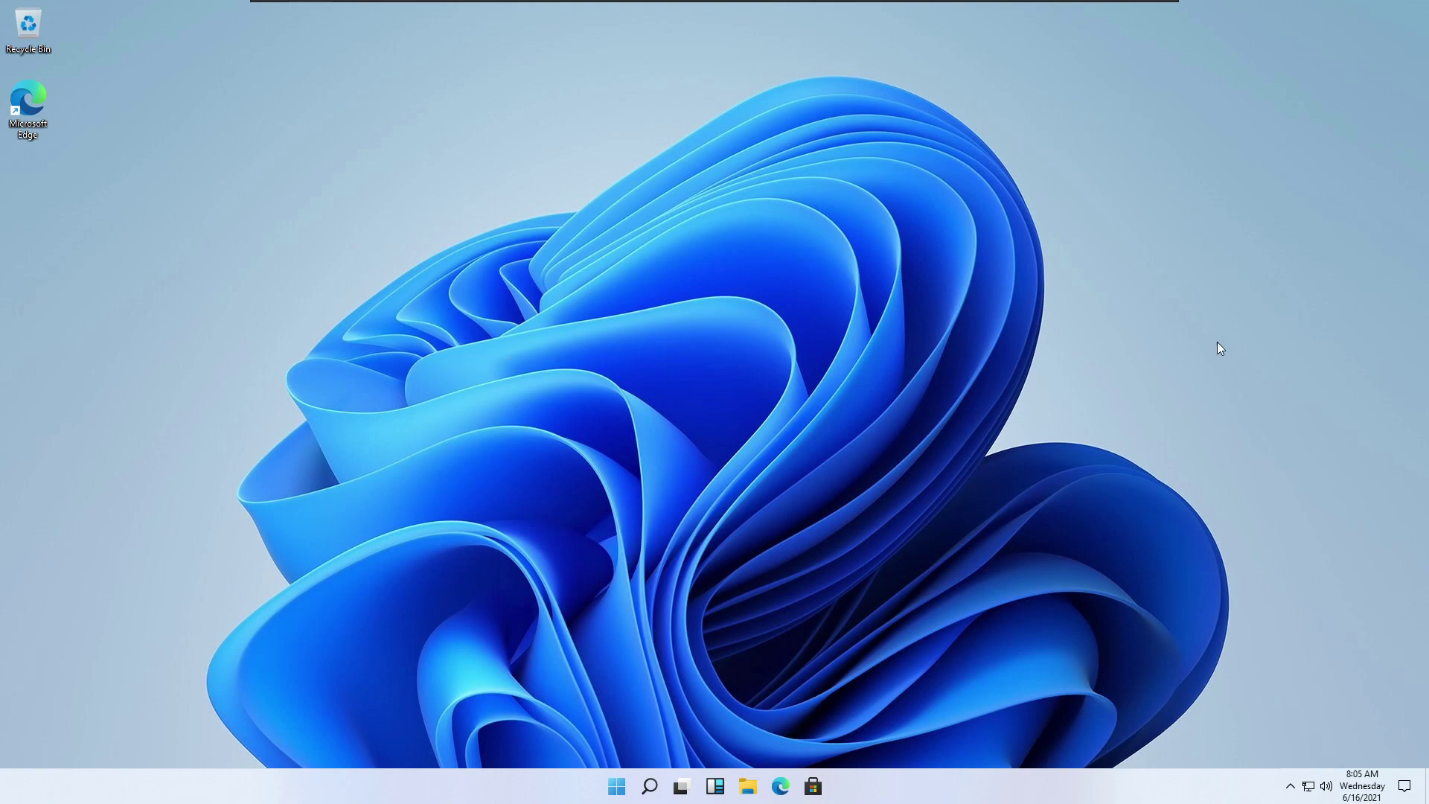
right_click(872, 577)
left_click(935, 735)
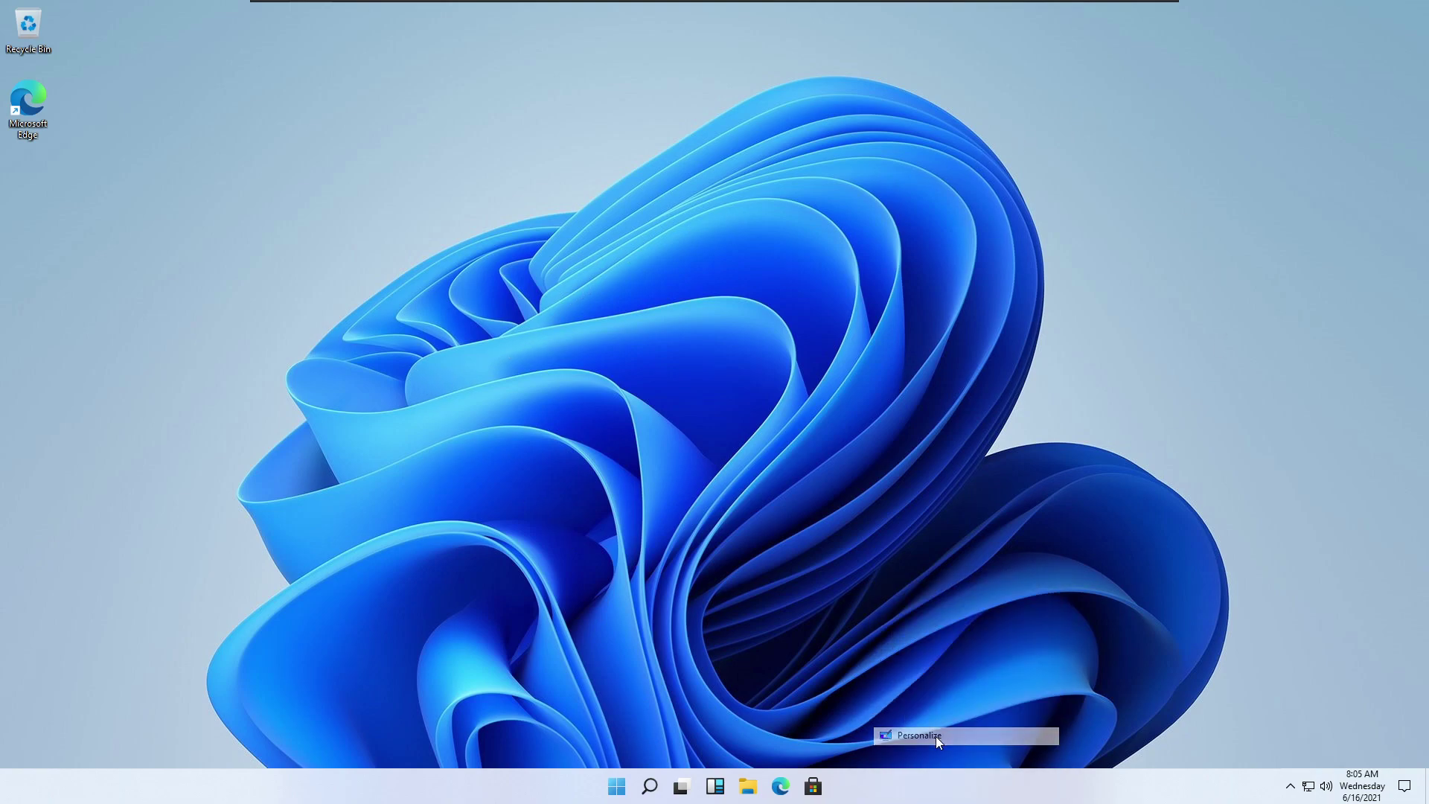
scroll(837, 422, "down", 2)
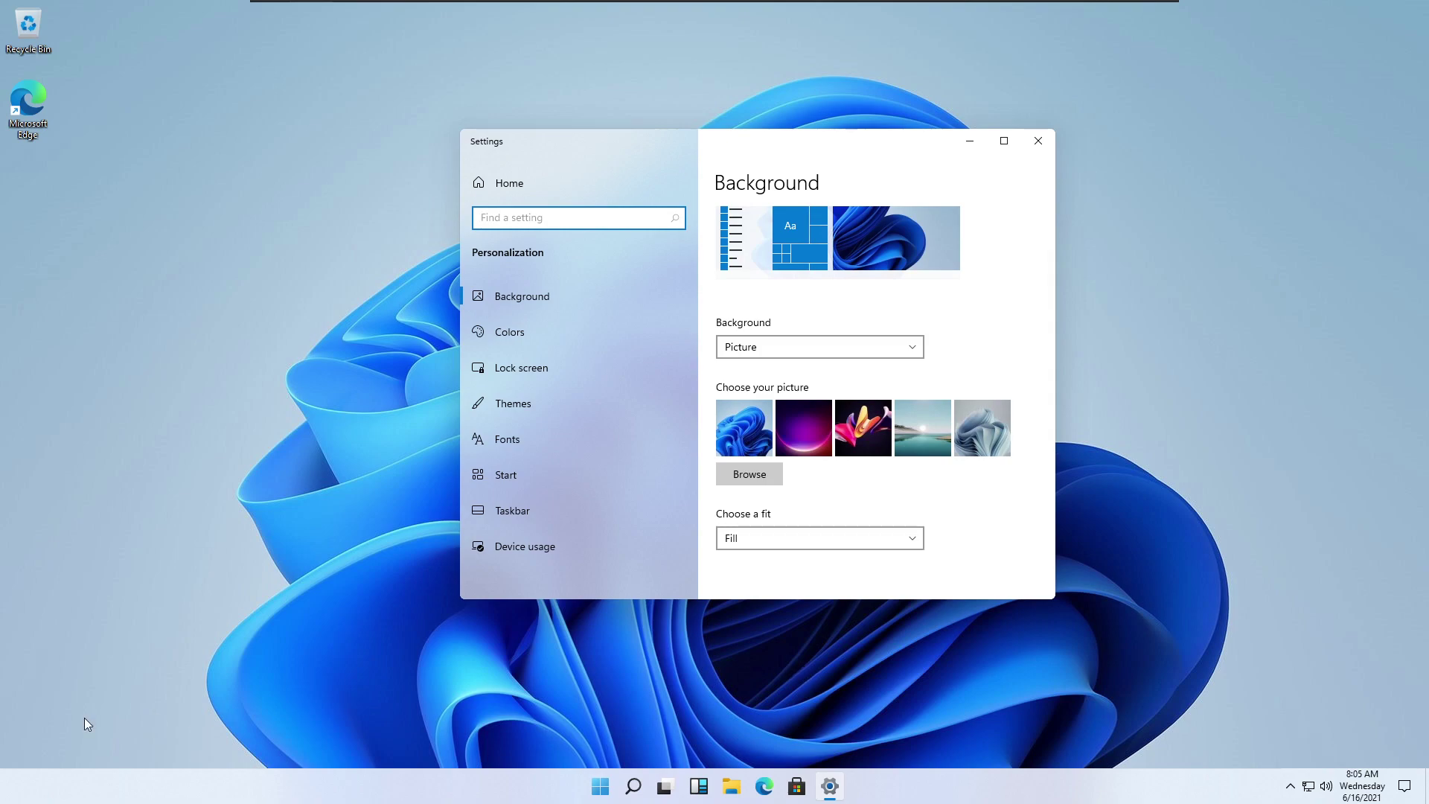
Step: Open File Explorer and browse This PC to C:\Windows\Web
key("super+e")
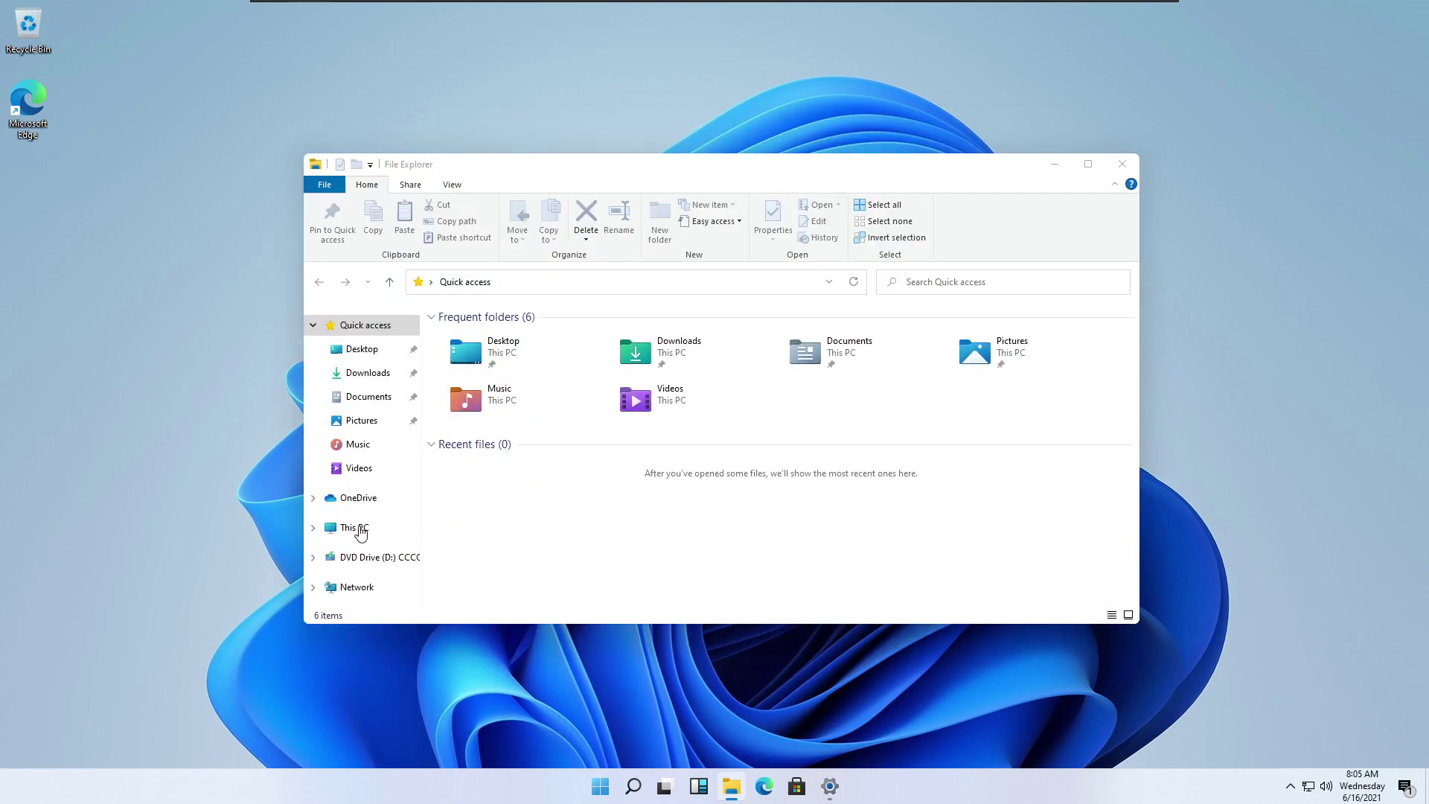
left_click(370, 530)
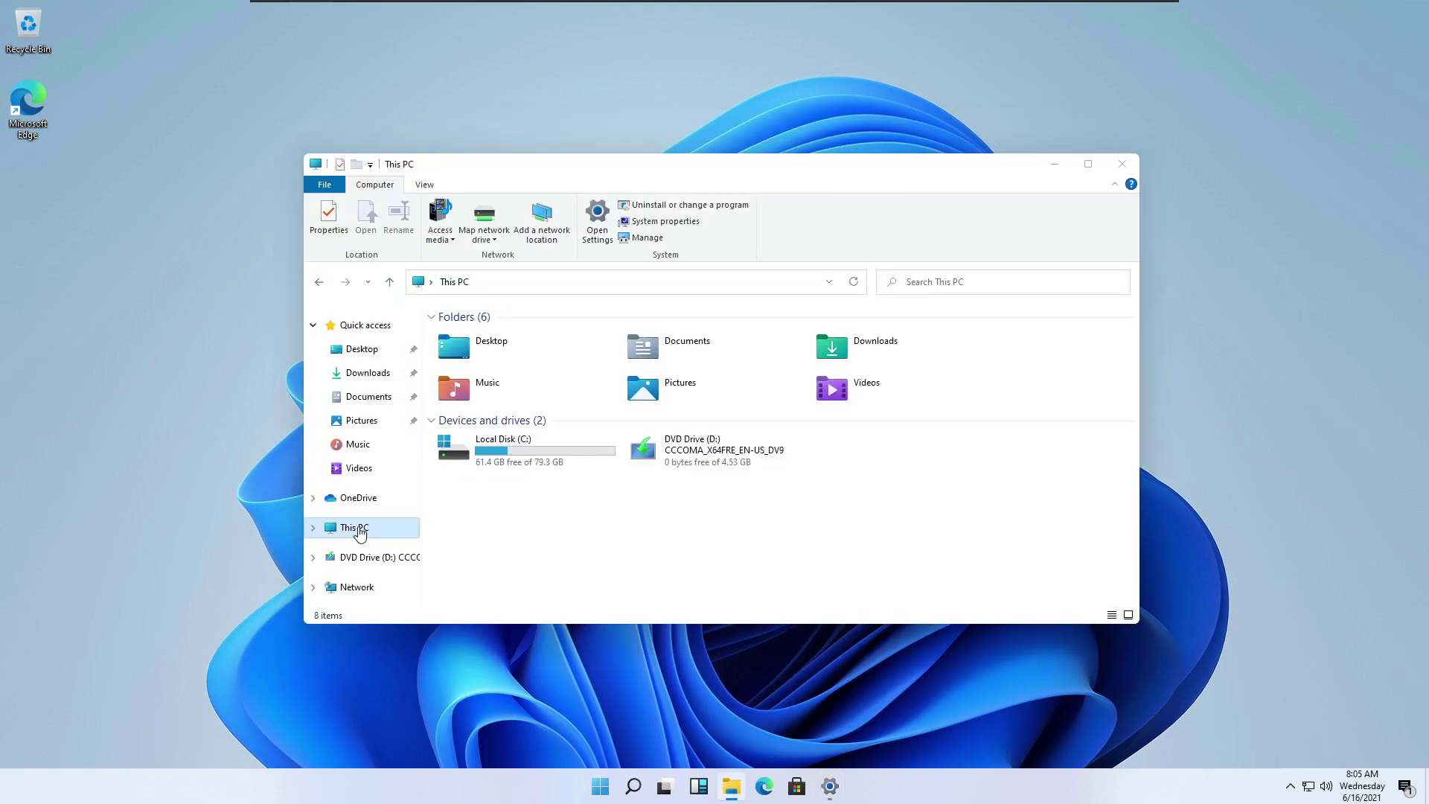
double_click(536, 451)
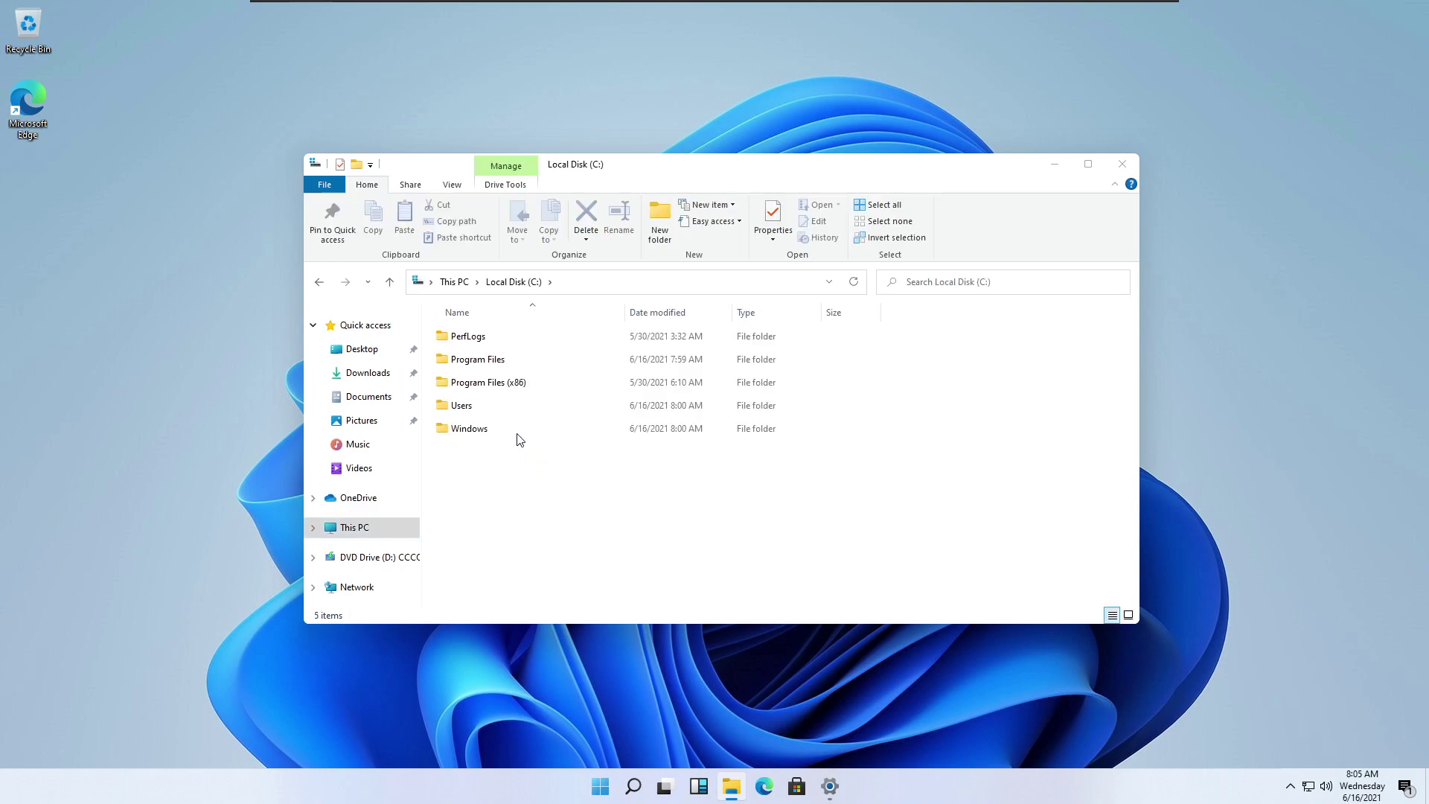
double_click(512, 432)
scroll(521, 424, "down", 20)
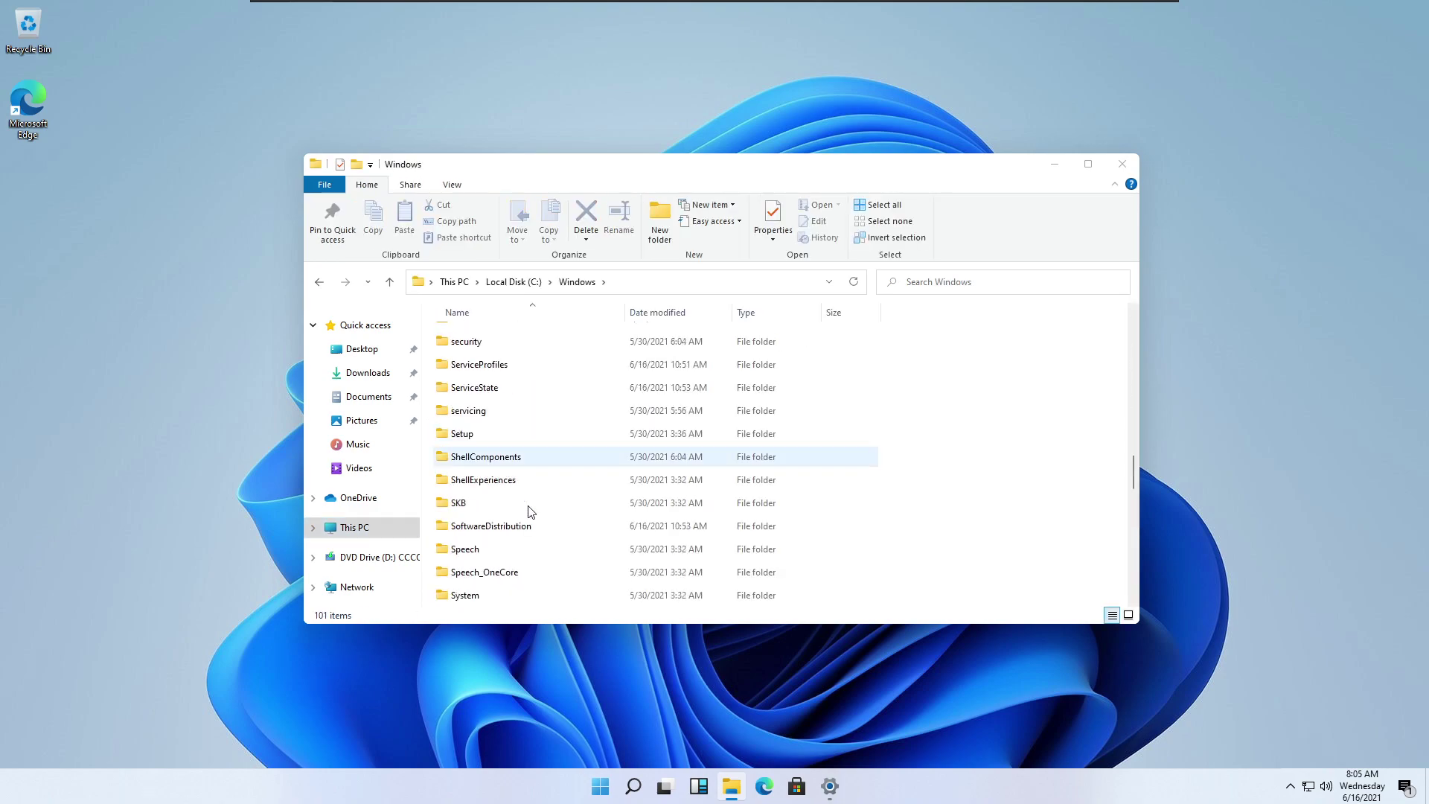
scroll(532, 558, "down", 3)
double_click(480, 374)
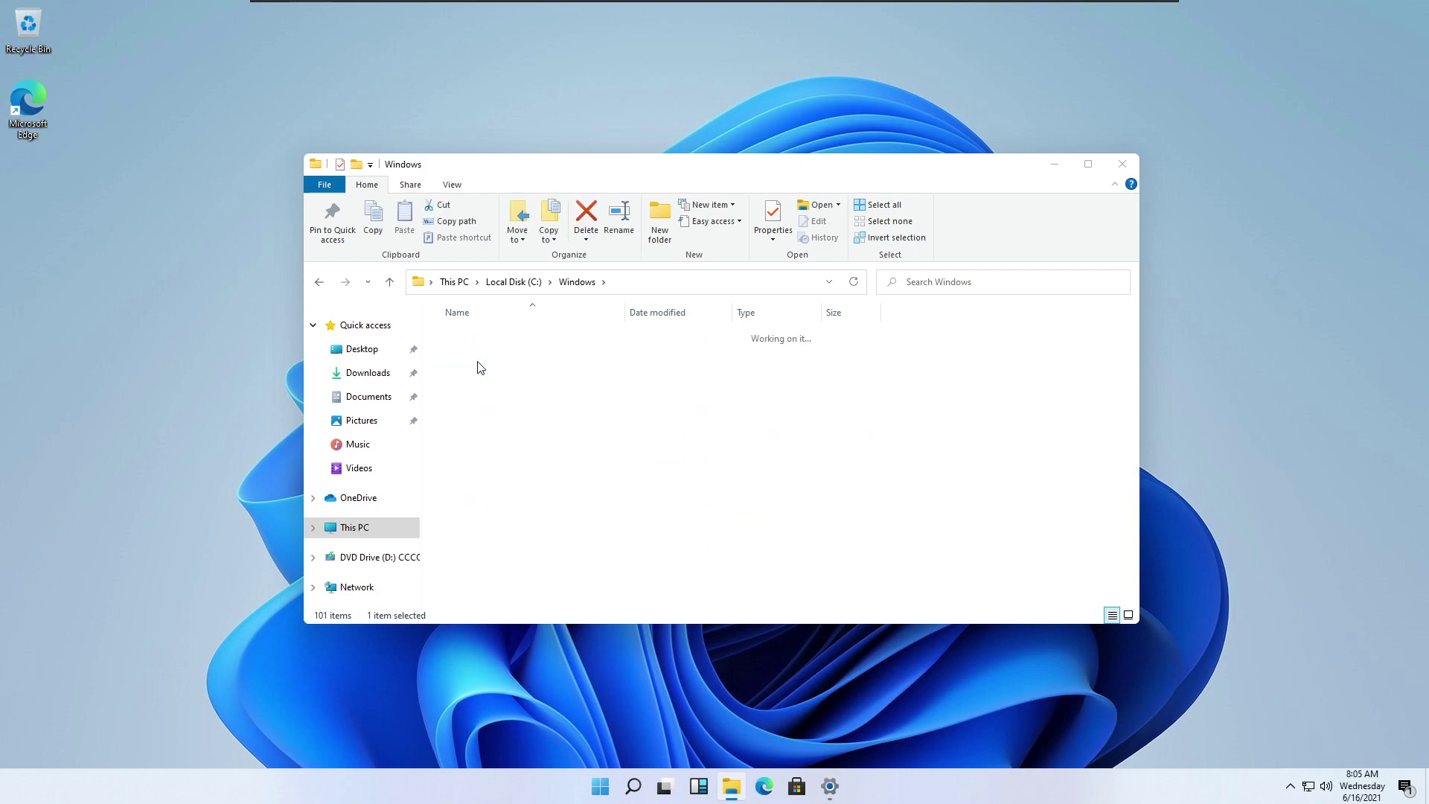
Step: Browse 4K\Wallpaper\Windows and select the img19_1920x1200 and img0_1920x1200 images
double_click(530, 329)
double_click(550, 335)
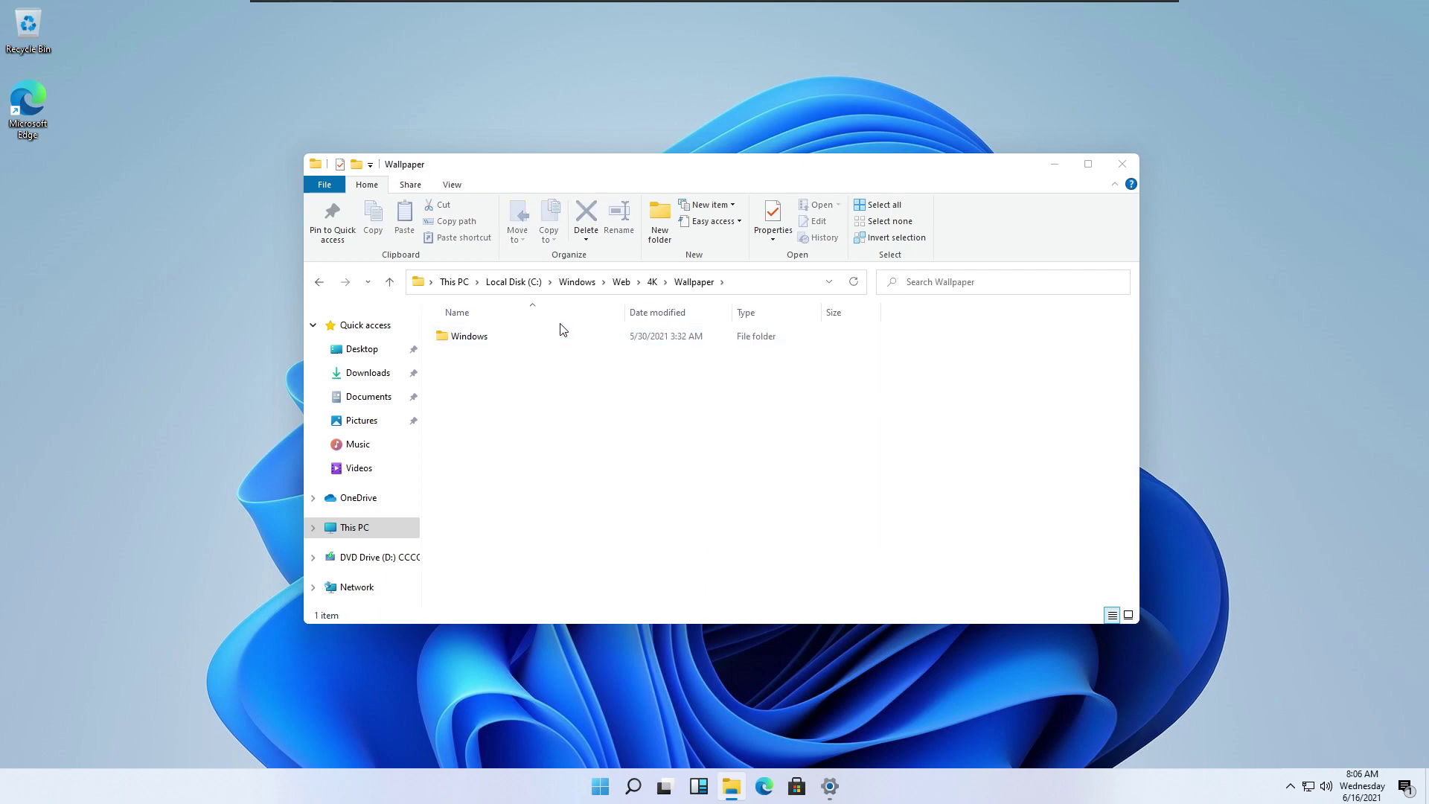
double_click(553, 340)
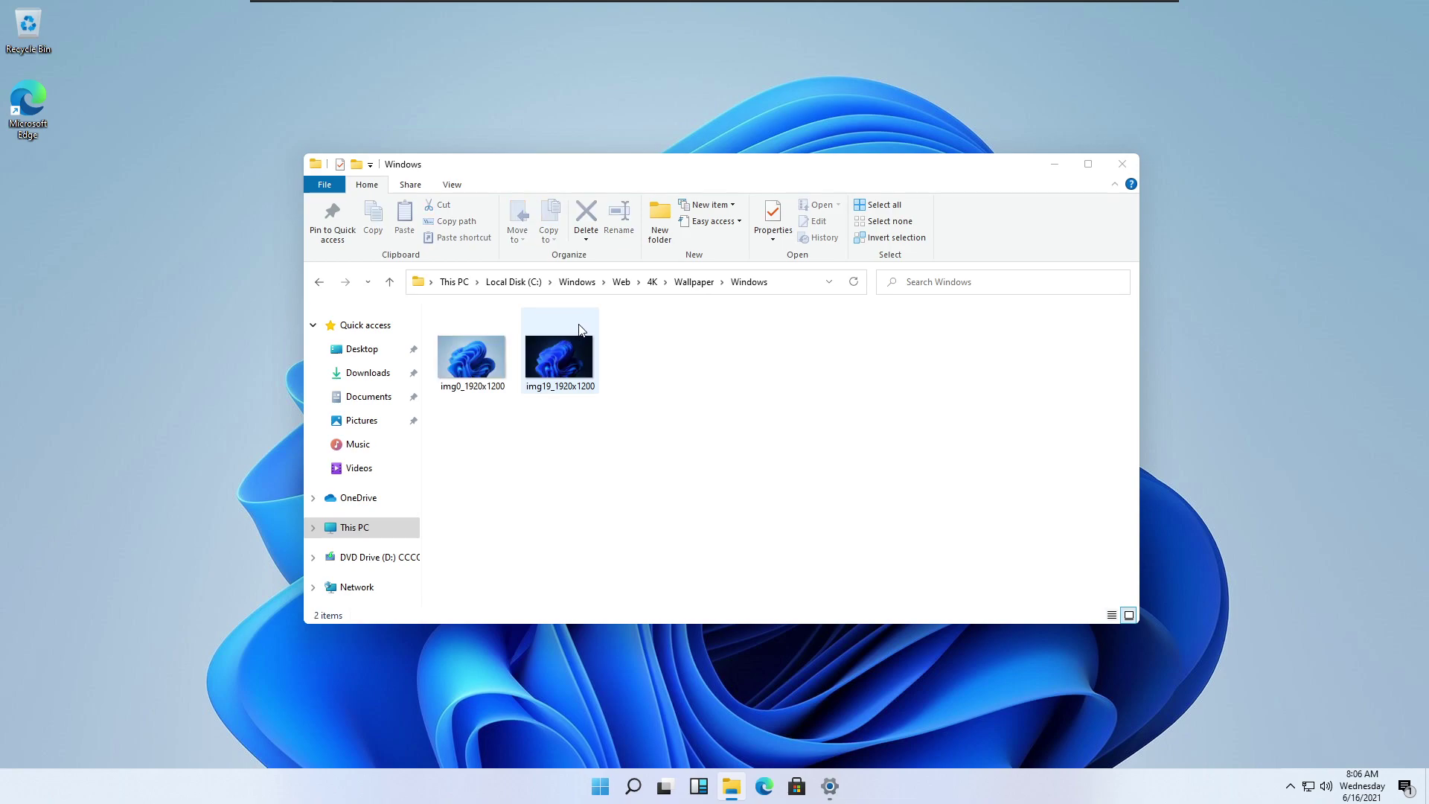
left_click(559, 364)
left_click(482, 364)
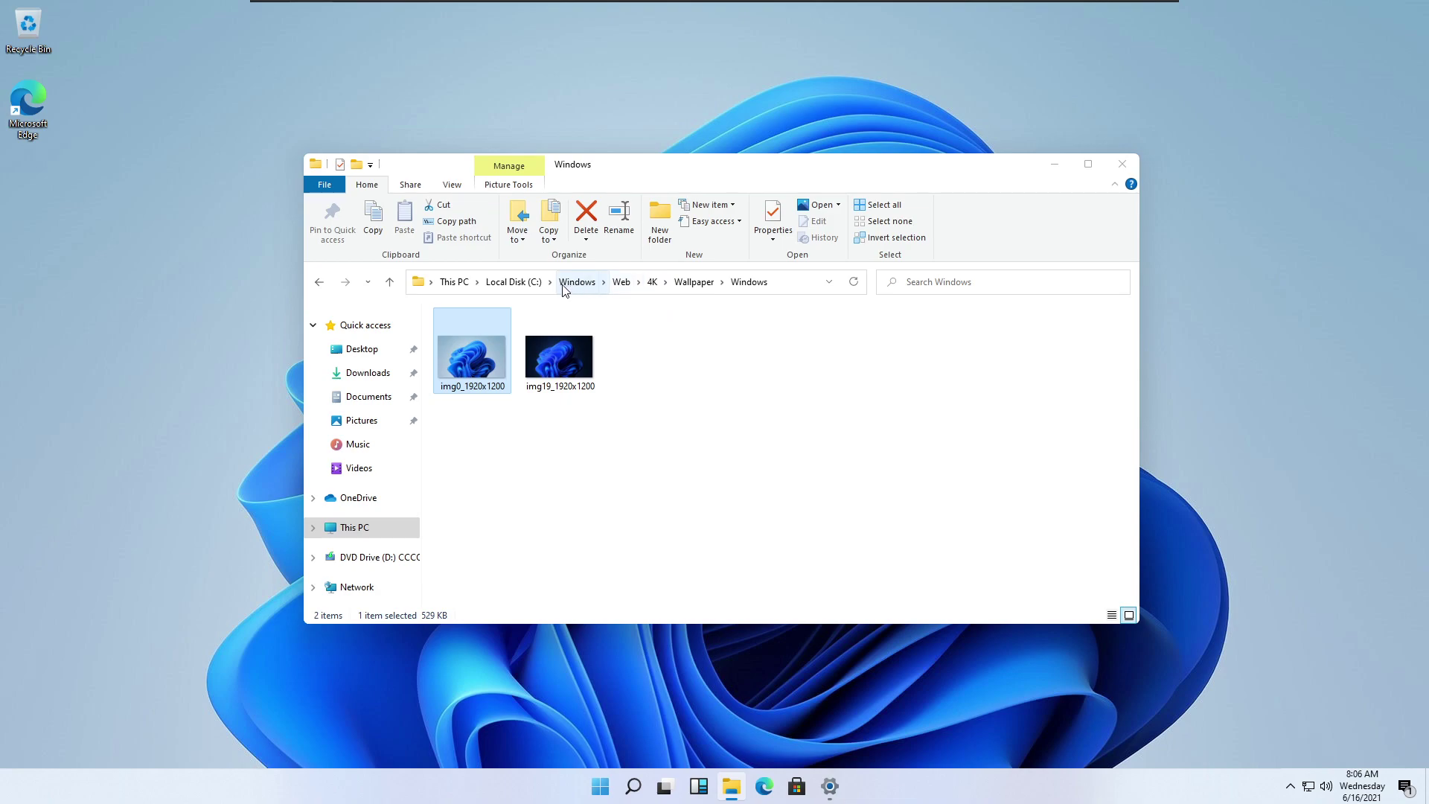
Step: View the lock screen images in Screen and the touchkeyboard folder under Web
left_click(626, 282)
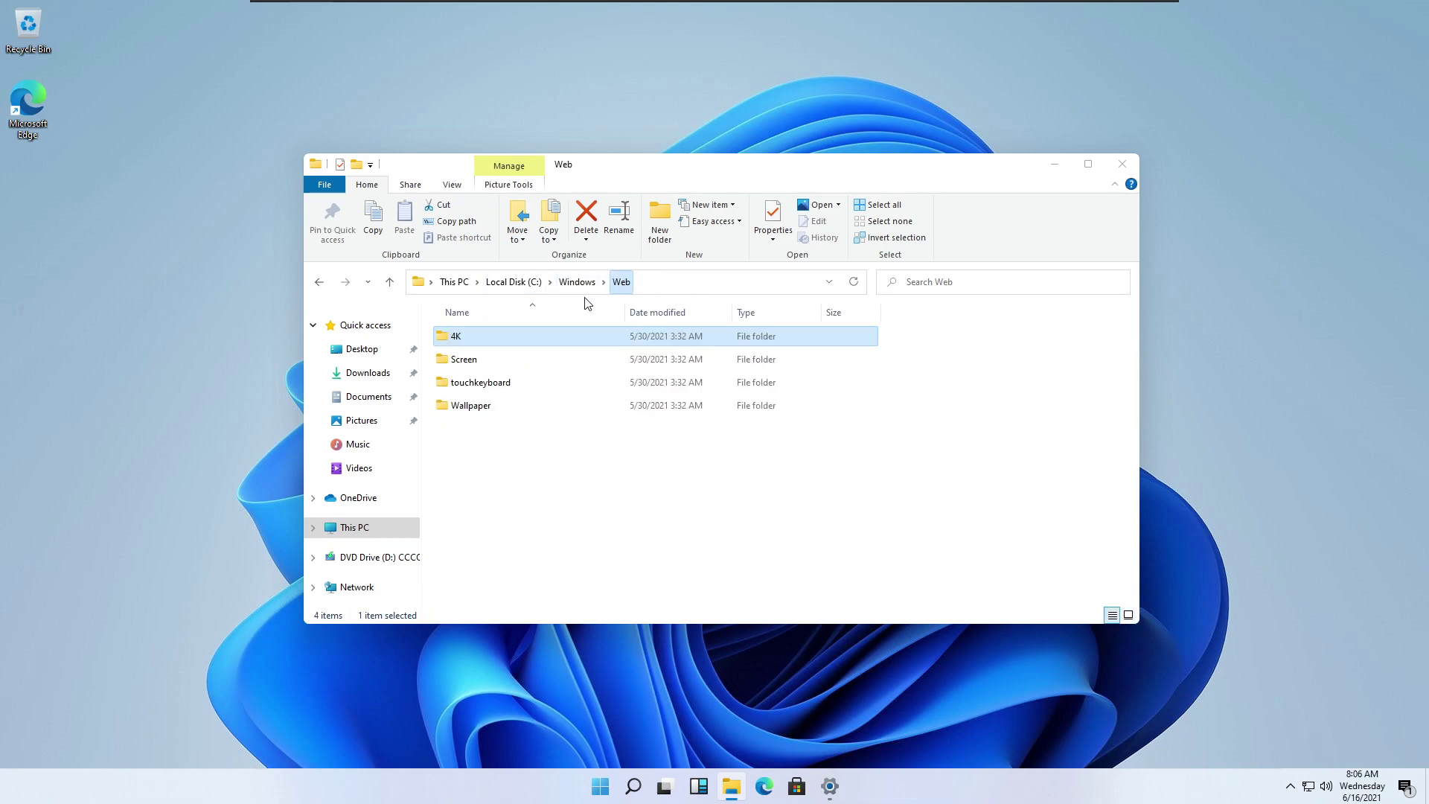
double_click(491, 359)
left_click_drag(960, 413, 446, 369)
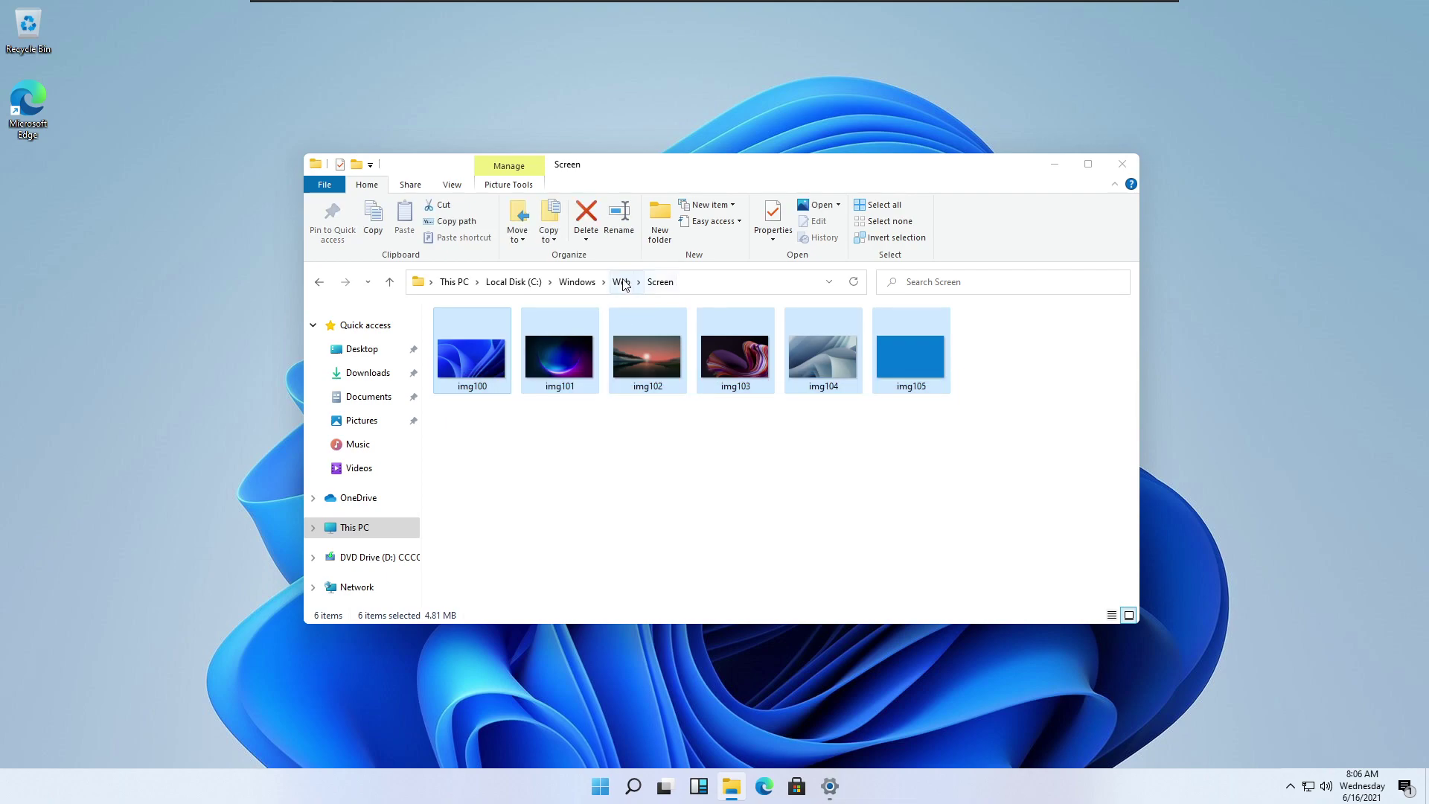
left_click(621, 281)
double_click(504, 382)
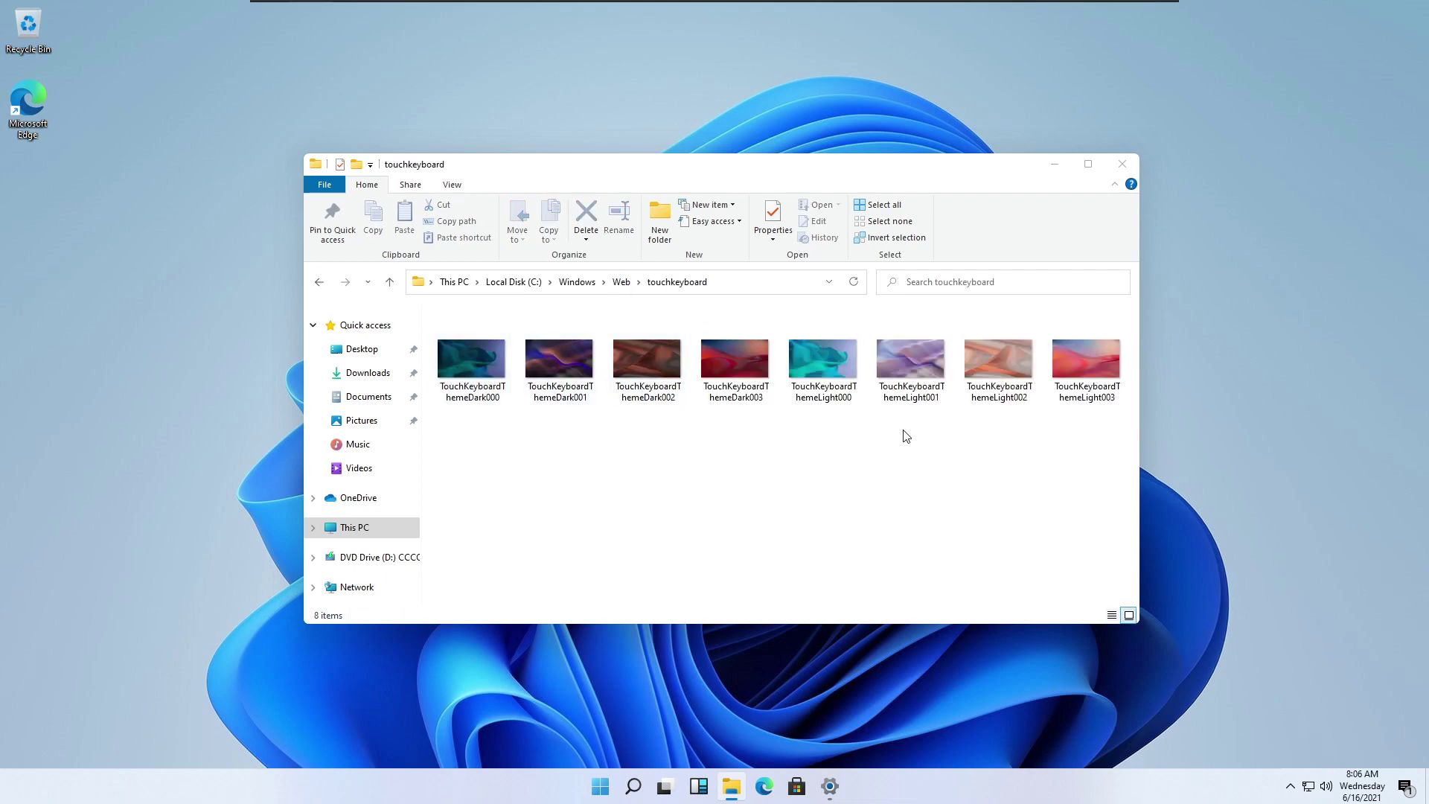
left_click_drag(1100, 445, 646, 430)
Step: Browse Wallpaper's Glow, Flow, Captured Motion, Sunrise and Windows folders, then show the desktop
left_click(621, 281)
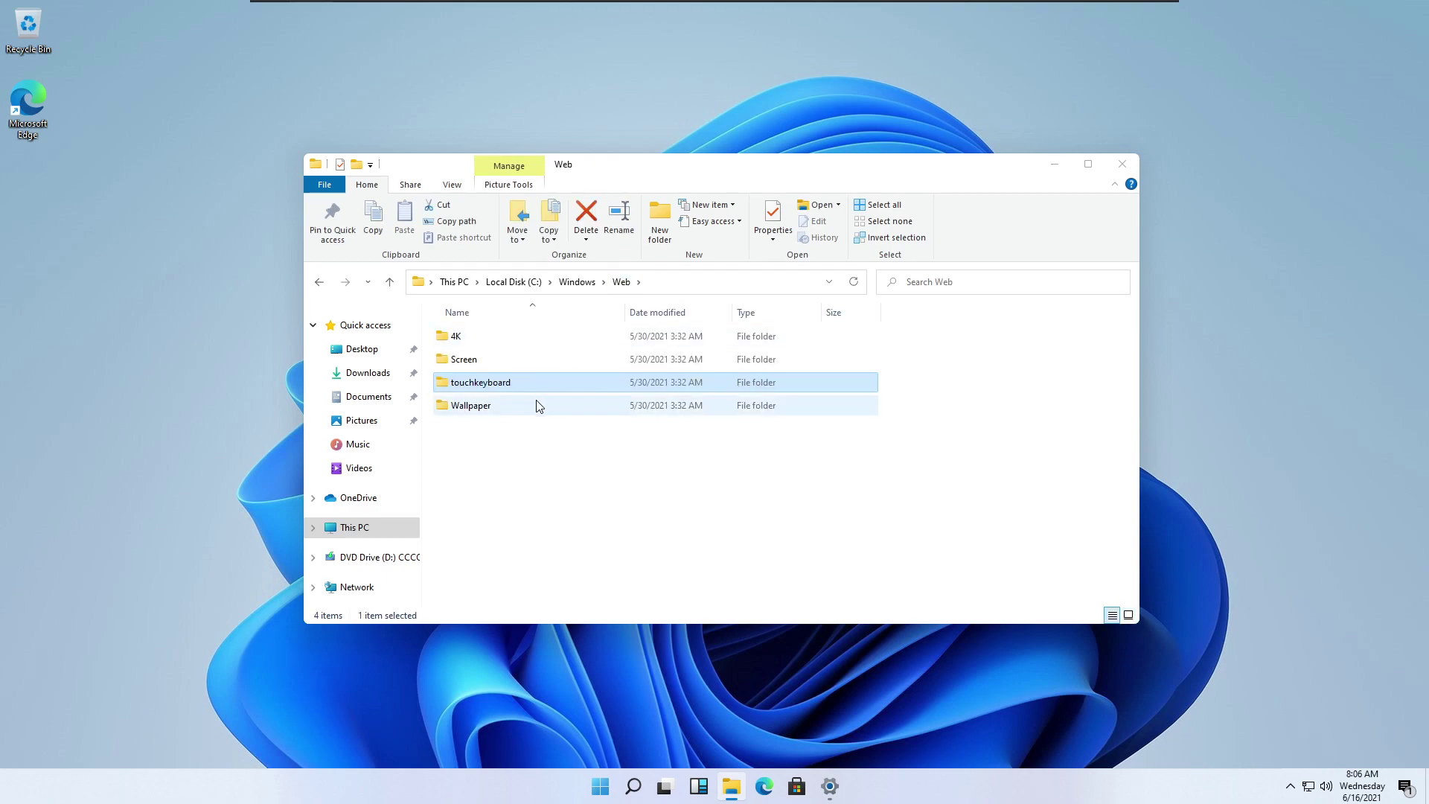
double_click(529, 405)
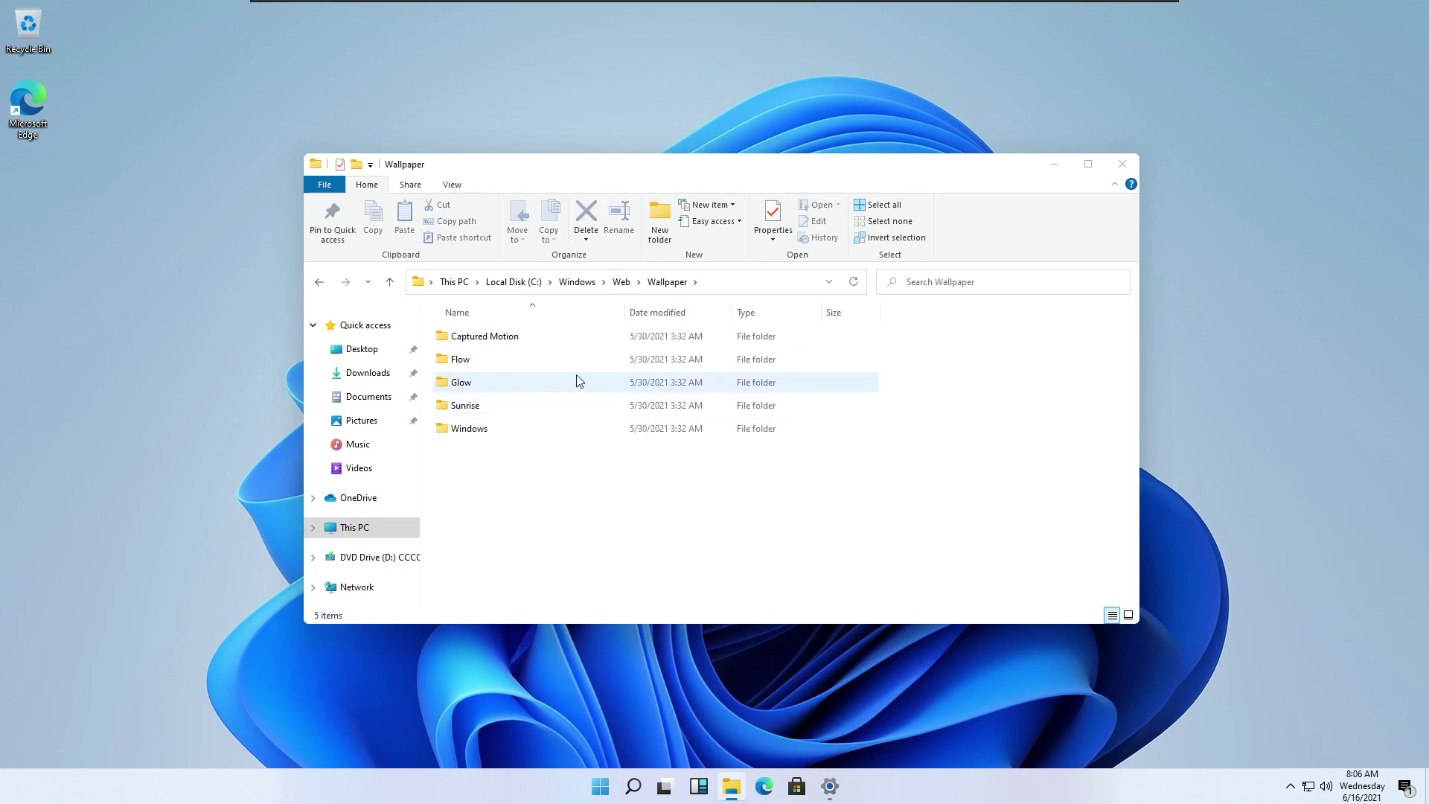
double_click(504, 382)
left_click(649, 288)
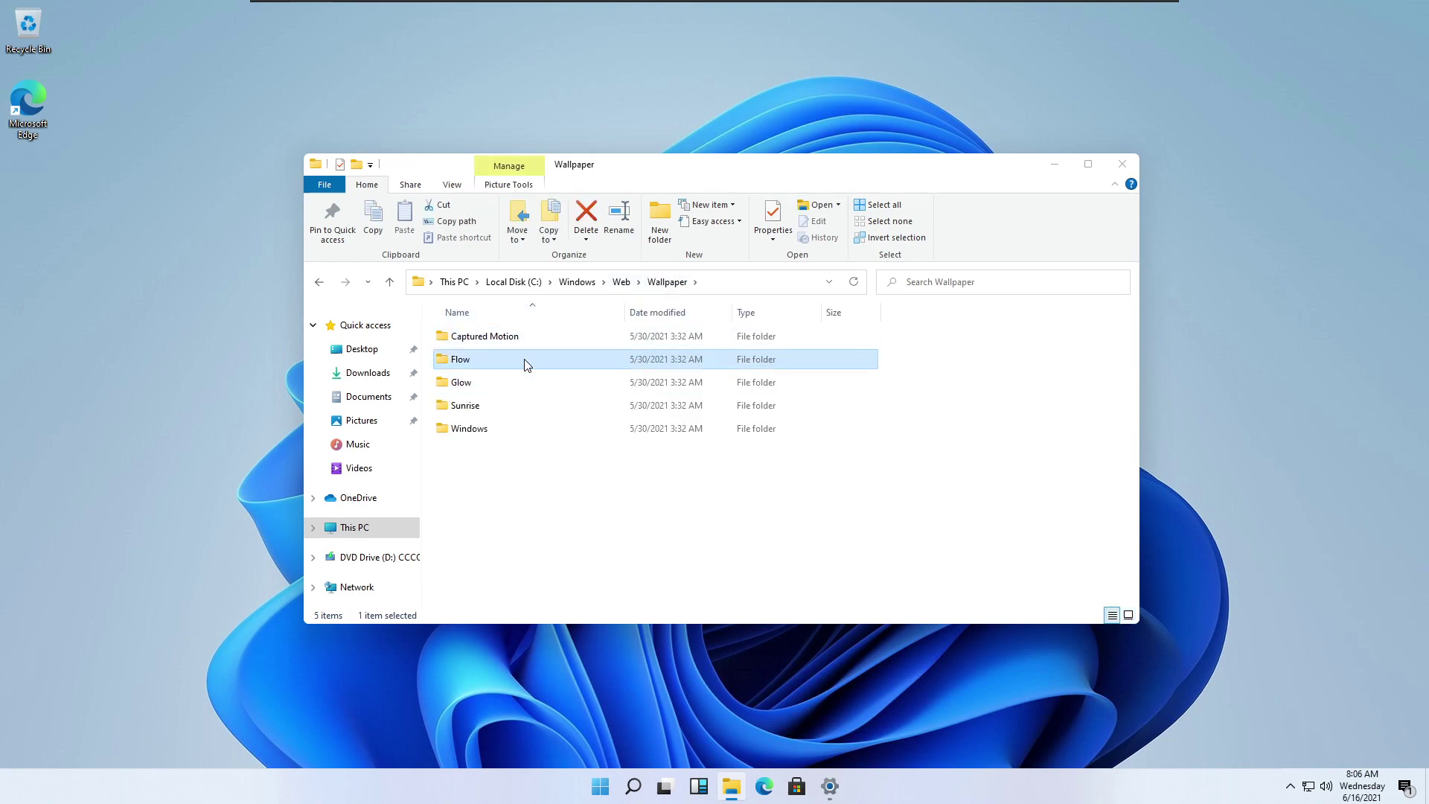
double_click(527, 360)
left_click(652, 289)
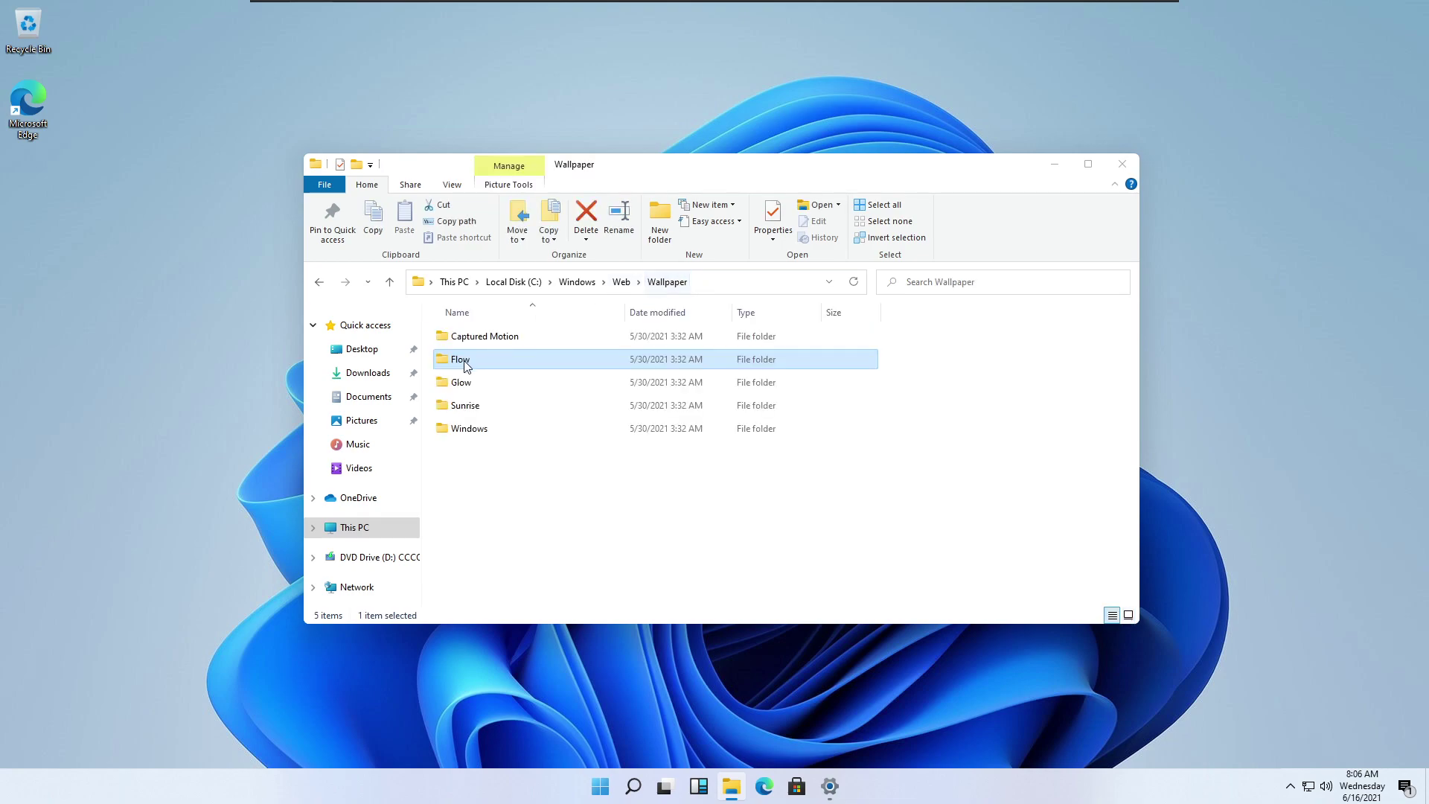
double_click(501, 339)
left_click(657, 282)
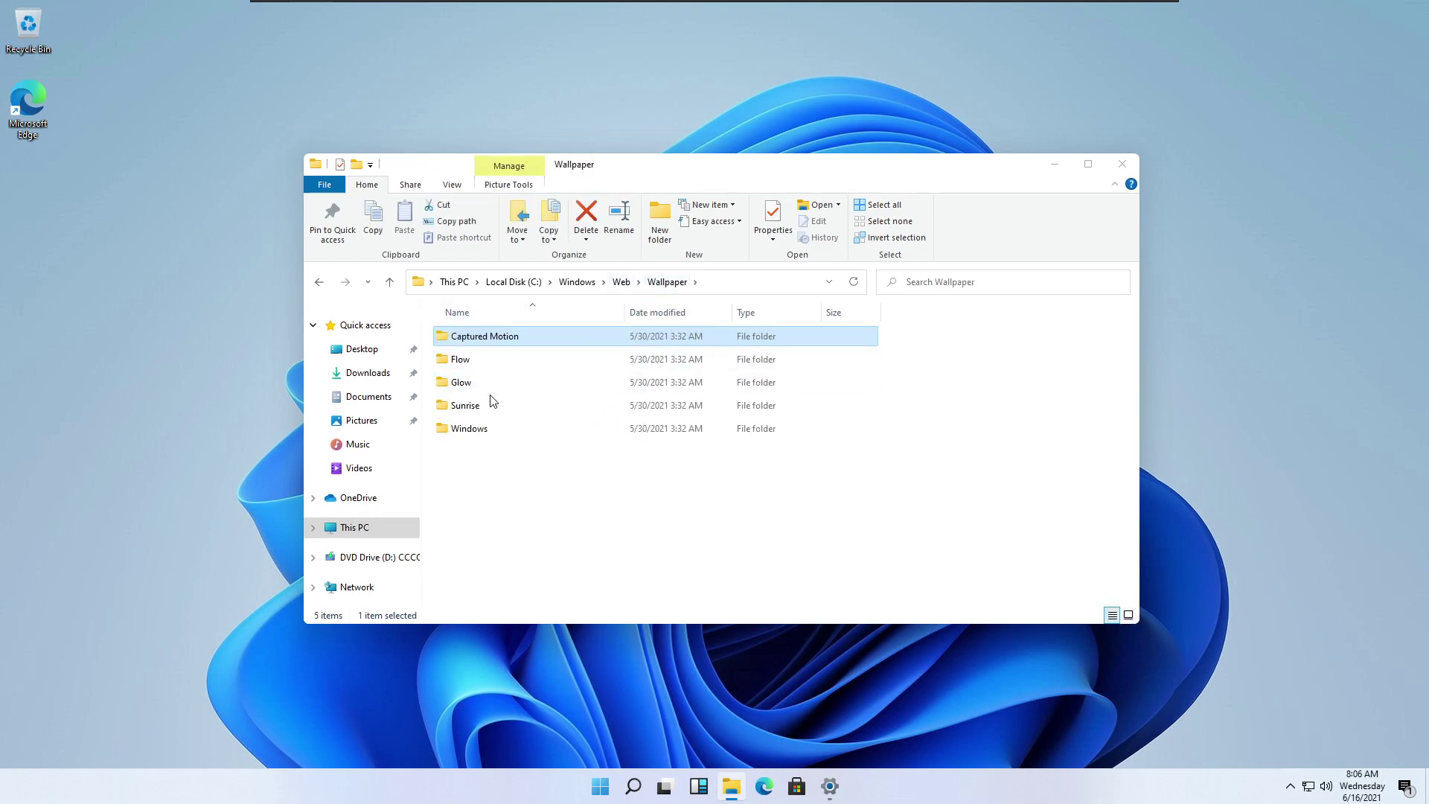
double_click(491, 406)
left_click(668, 283)
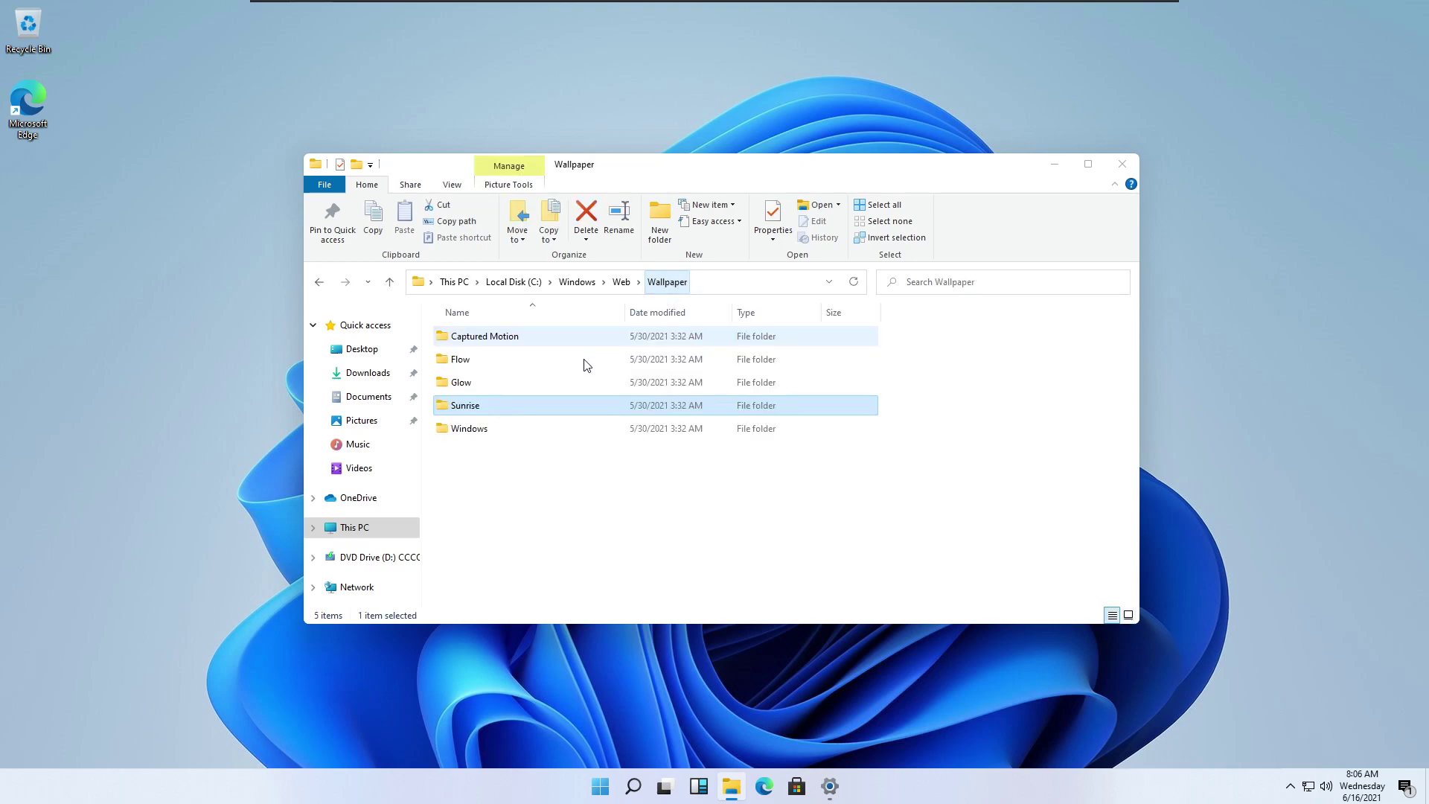
double_click(523, 428)
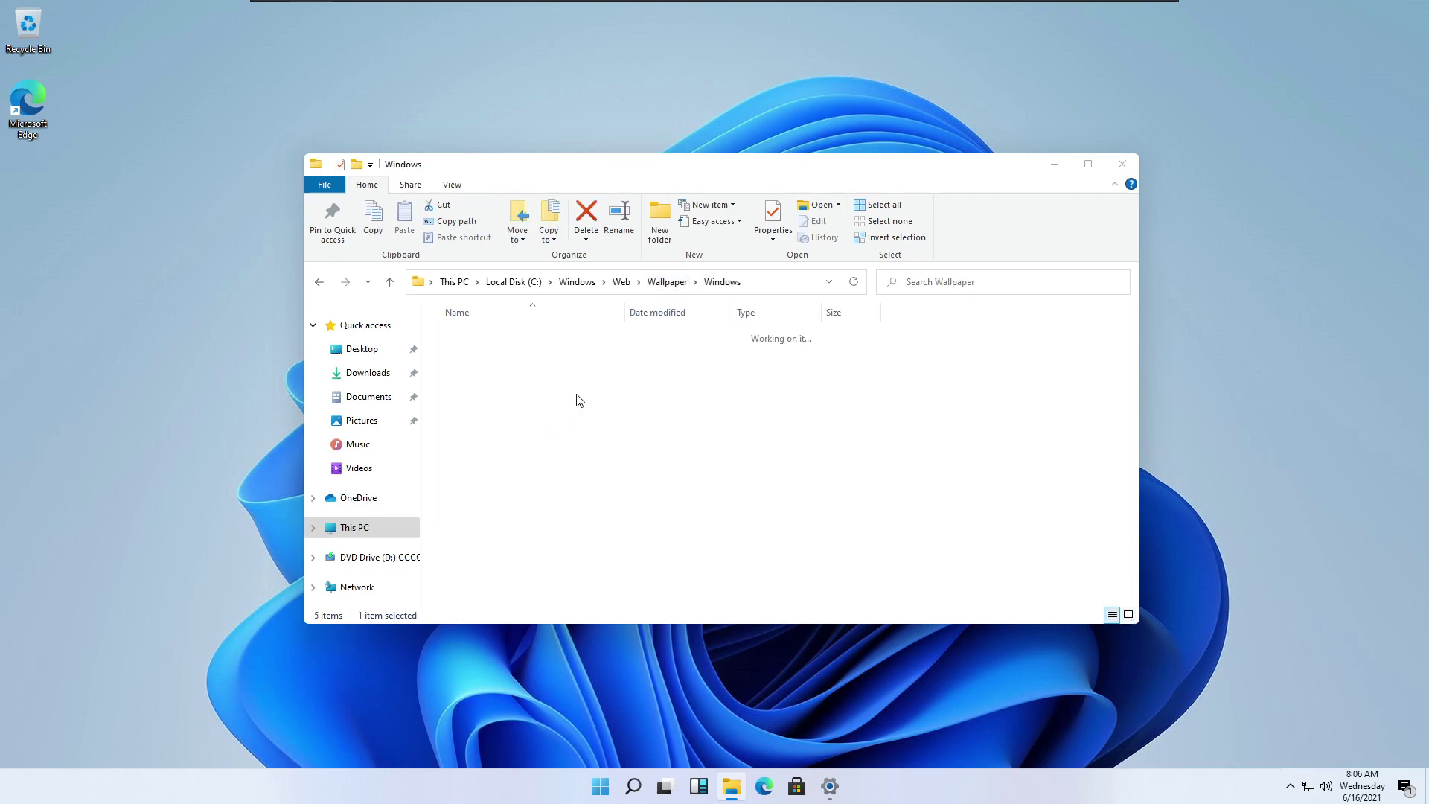
left_click(664, 283)
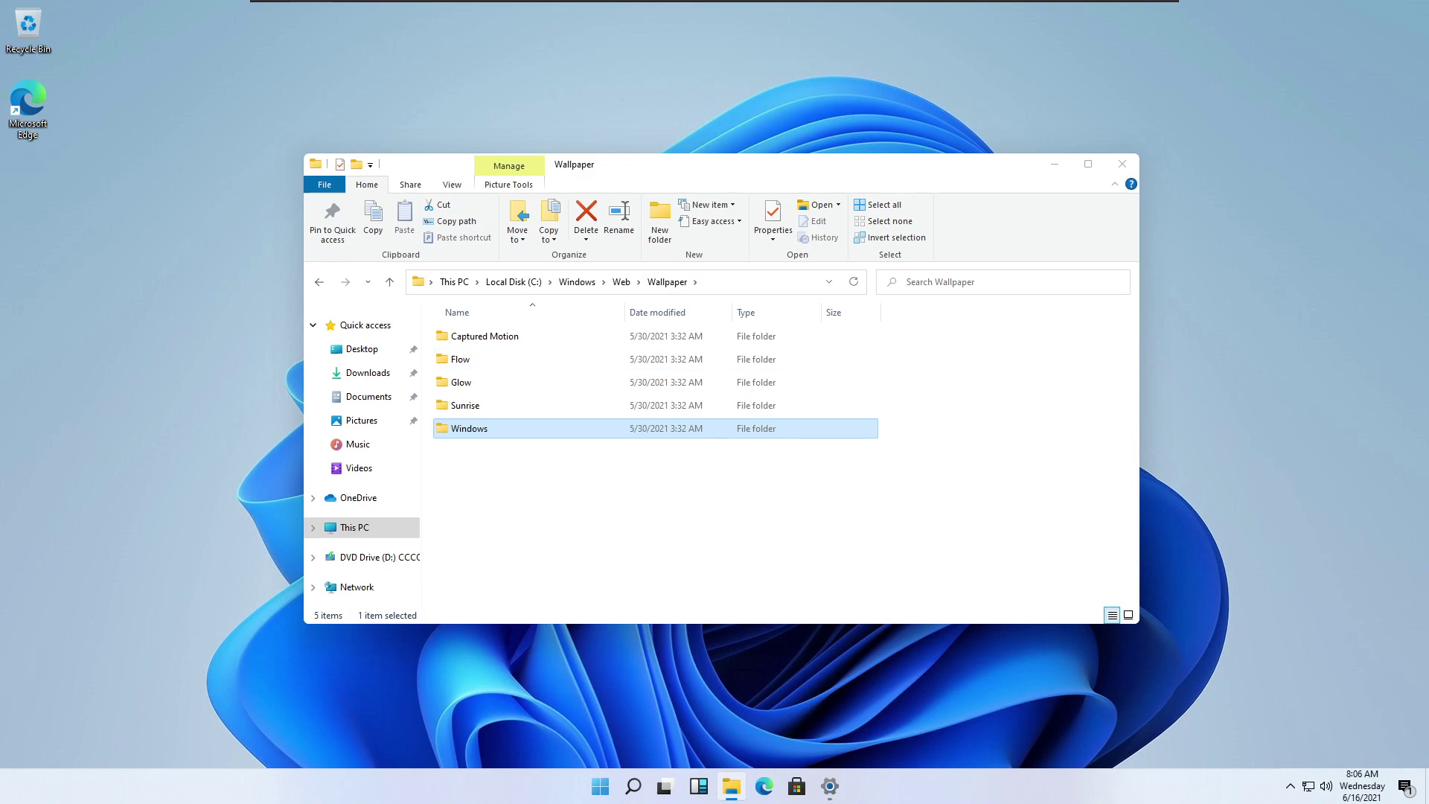
key("super+d")
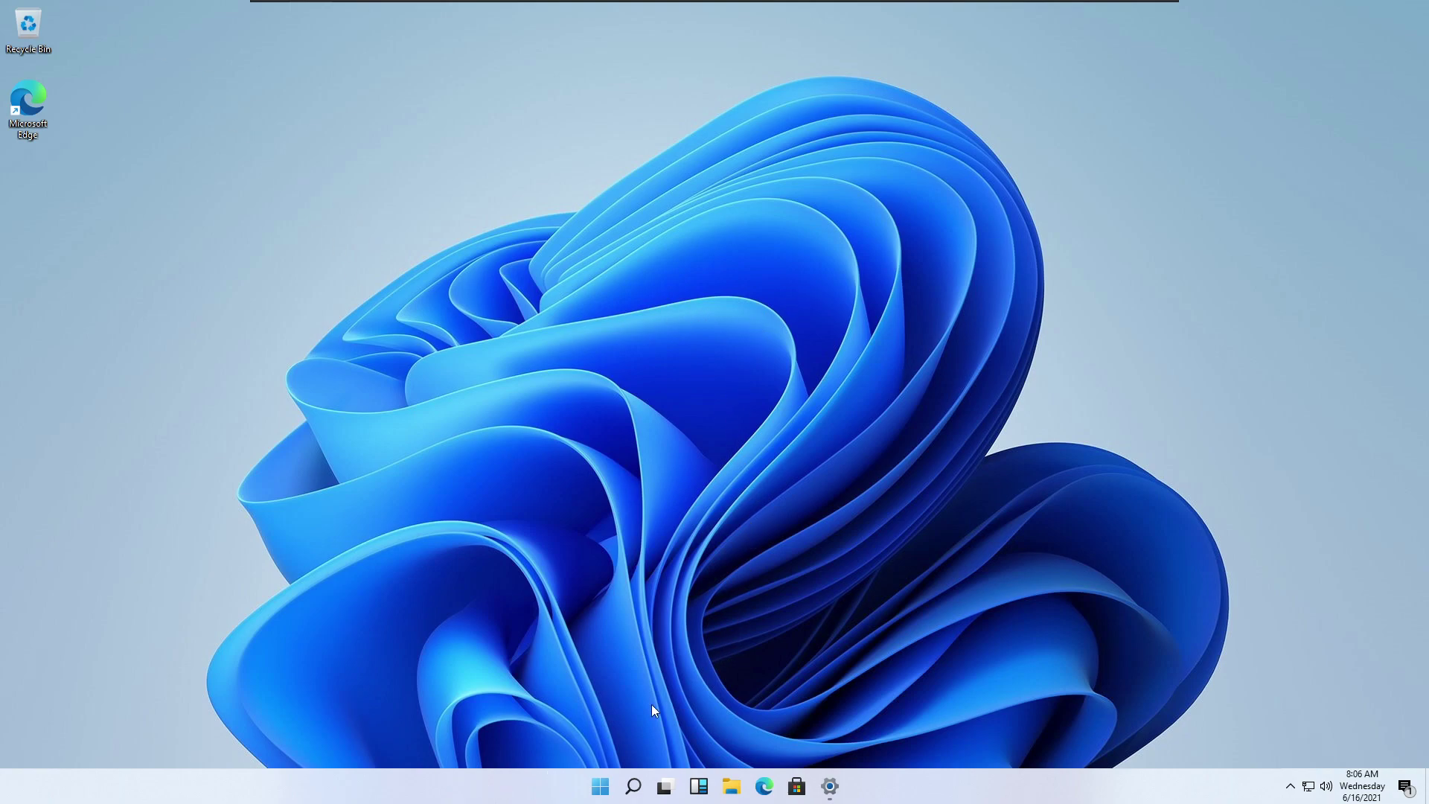
Step: Return the Personalization Background settings window to the front via the Start menu
left_click(599, 783)
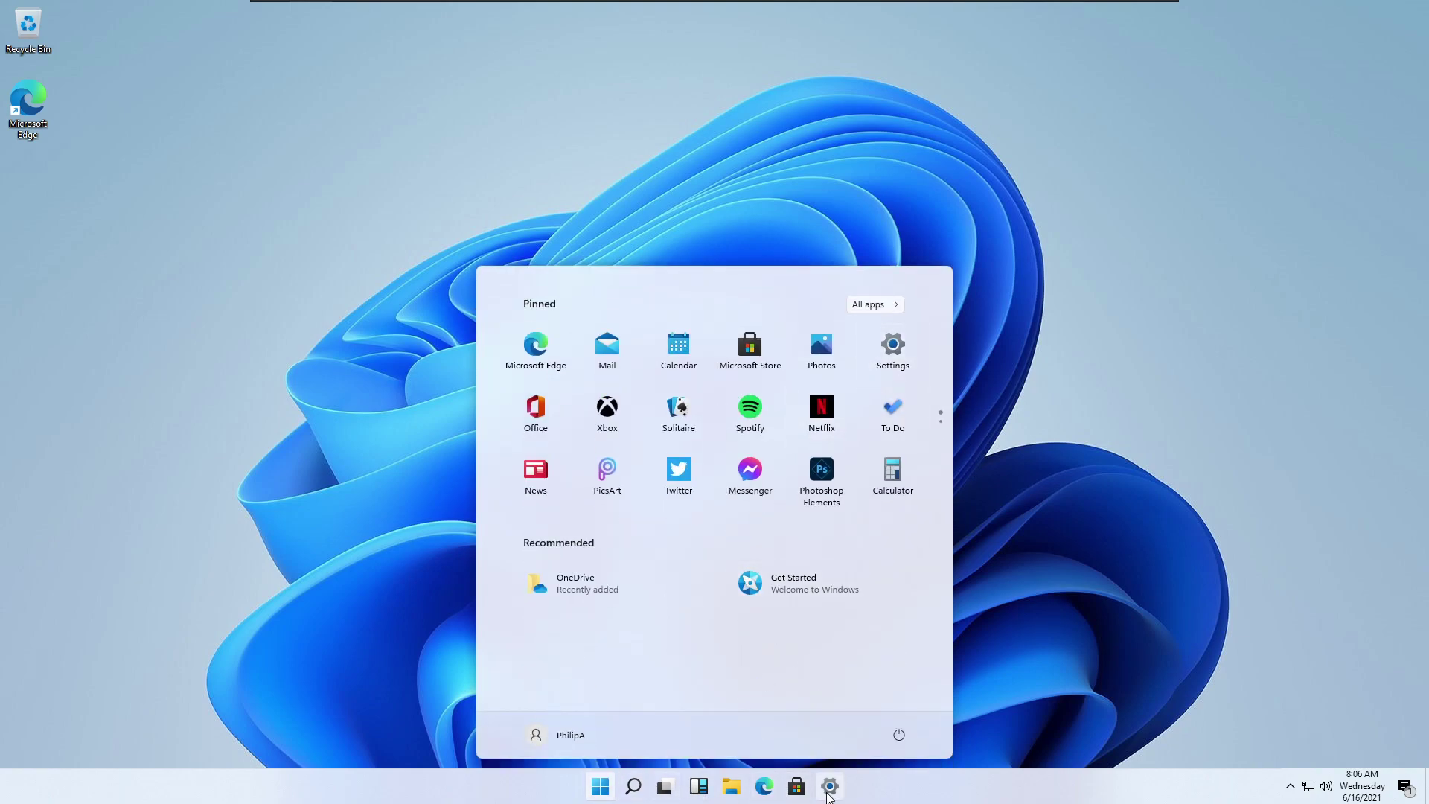
mouse_move(829, 786)
left_click(892, 349)
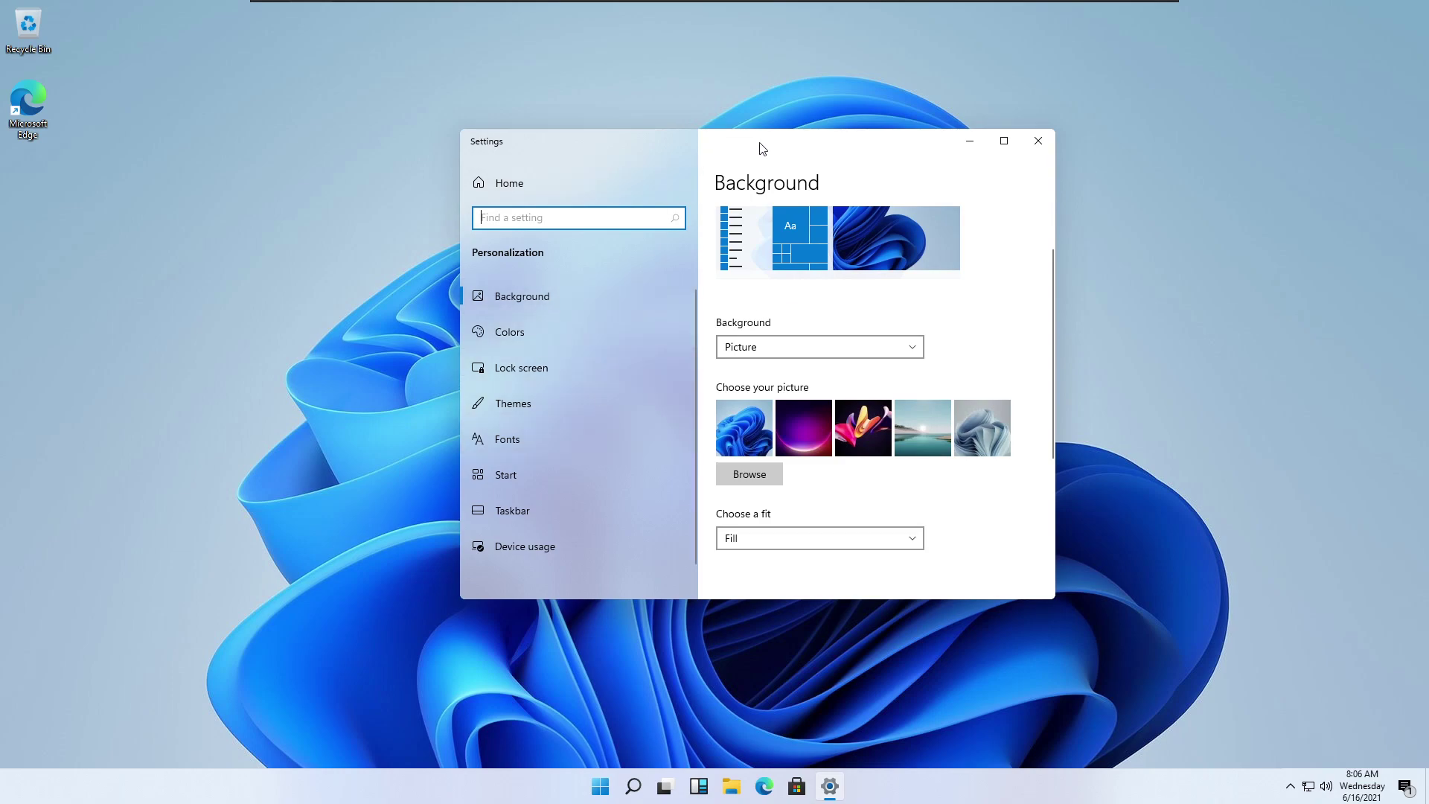
right_click(1152, 289)
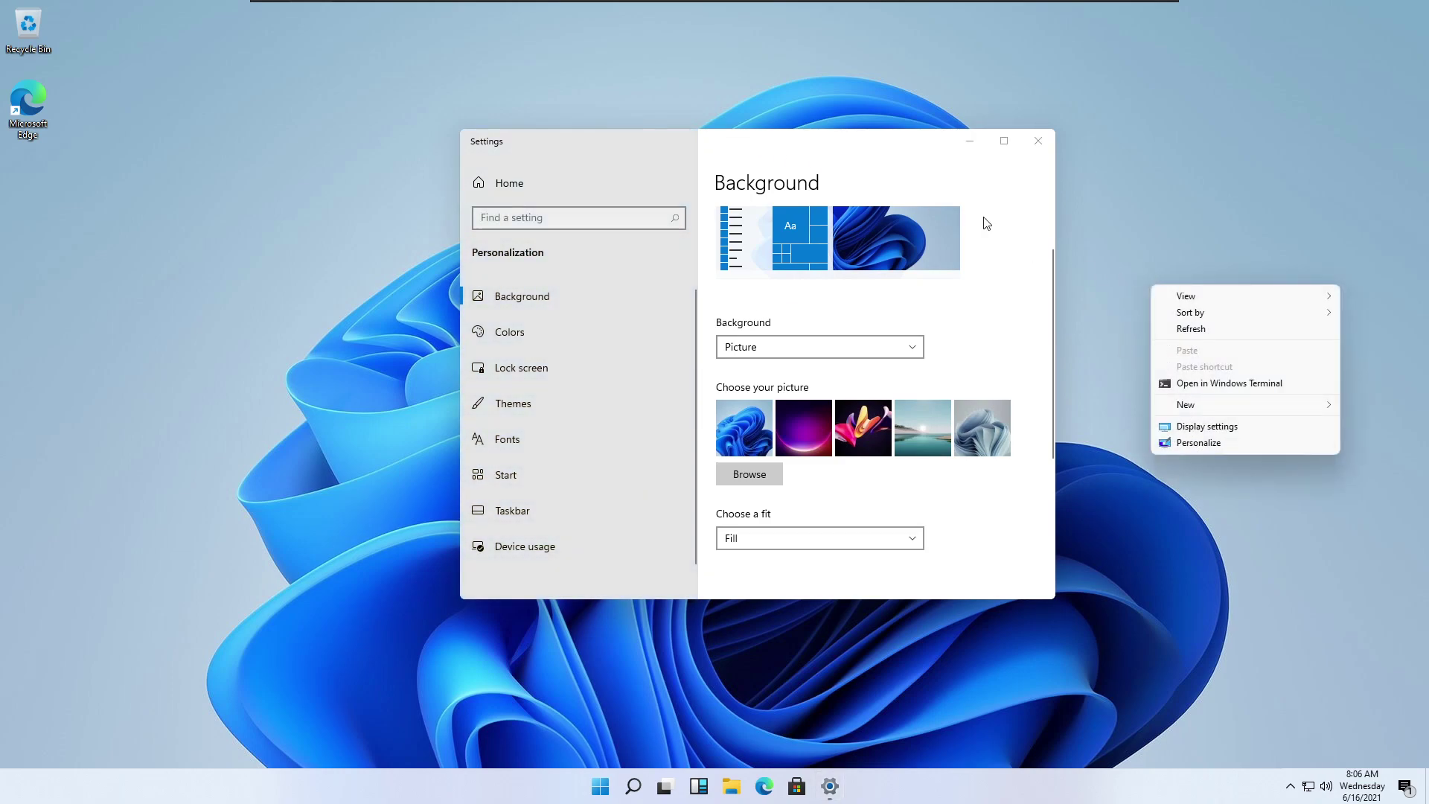
left_click_drag(827, 149, 766, 121)
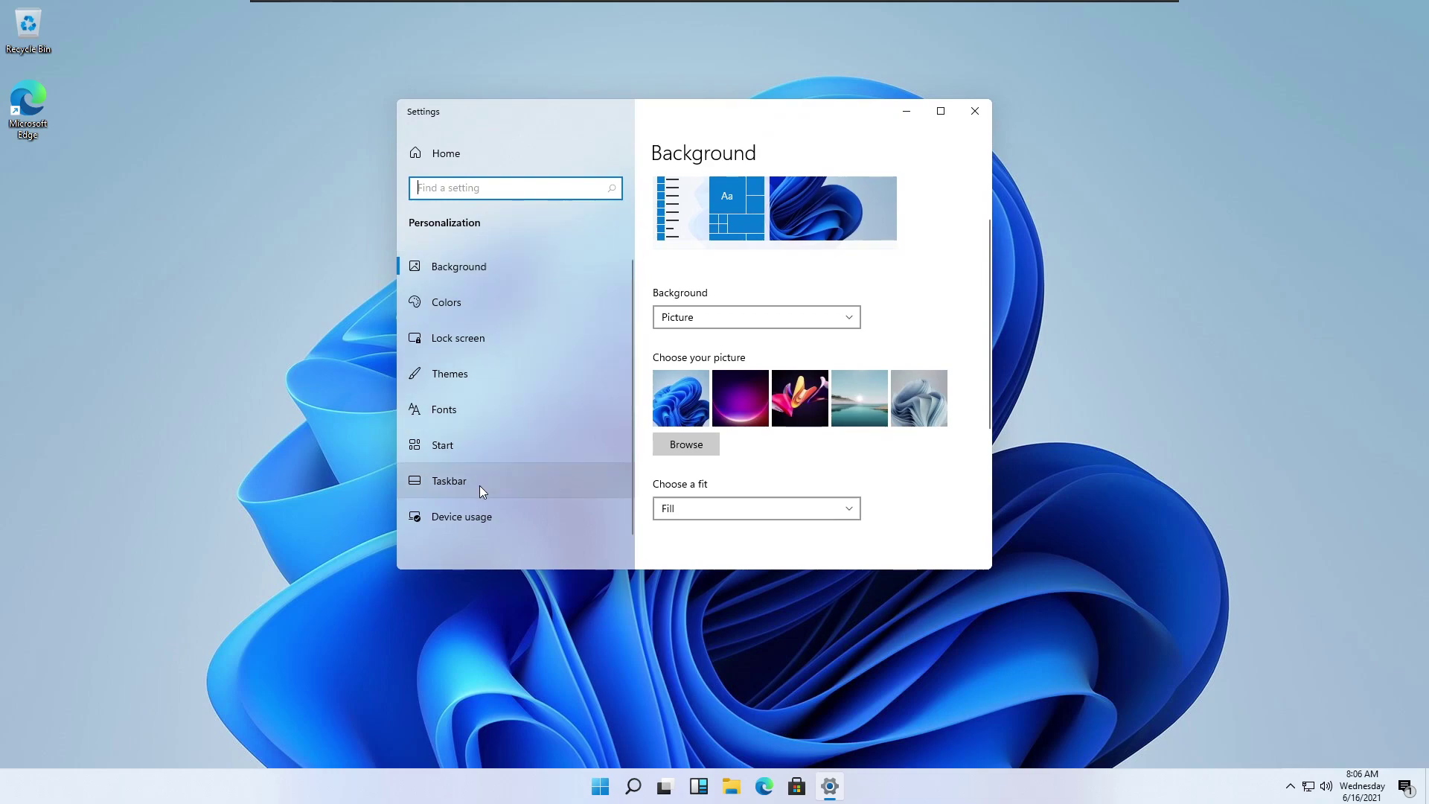
left_click(519, 444)
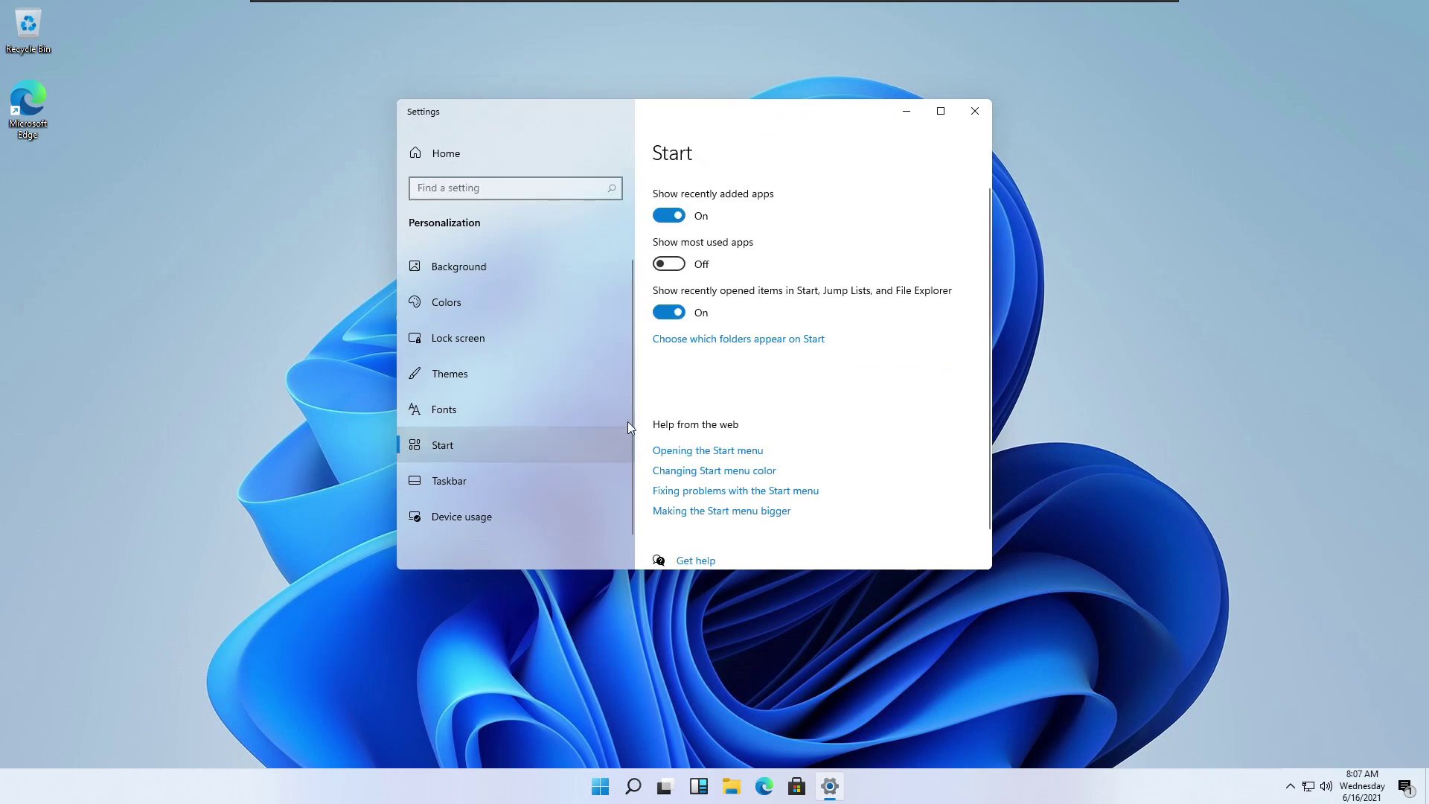
left_click(557, 480)
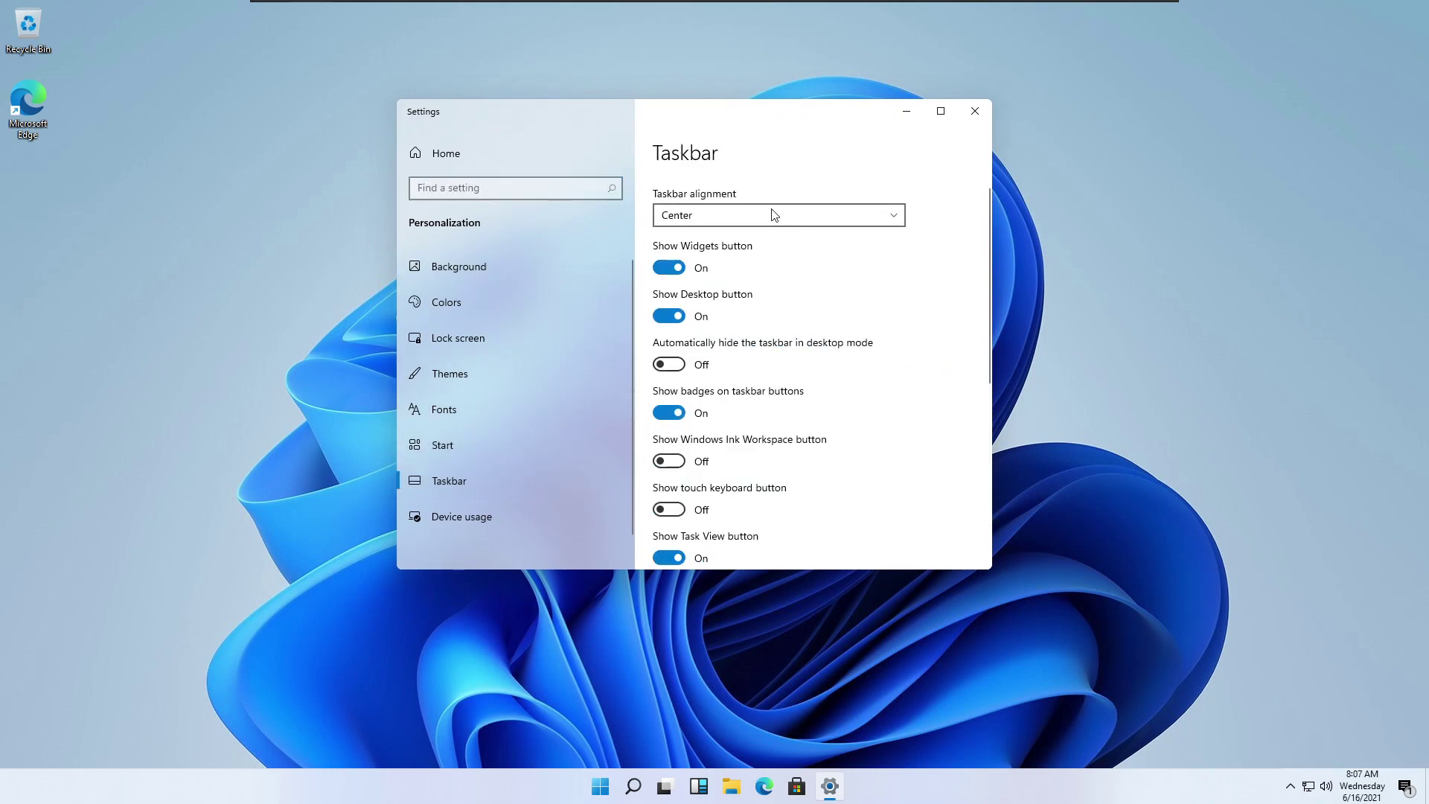
left_click(681, 218)
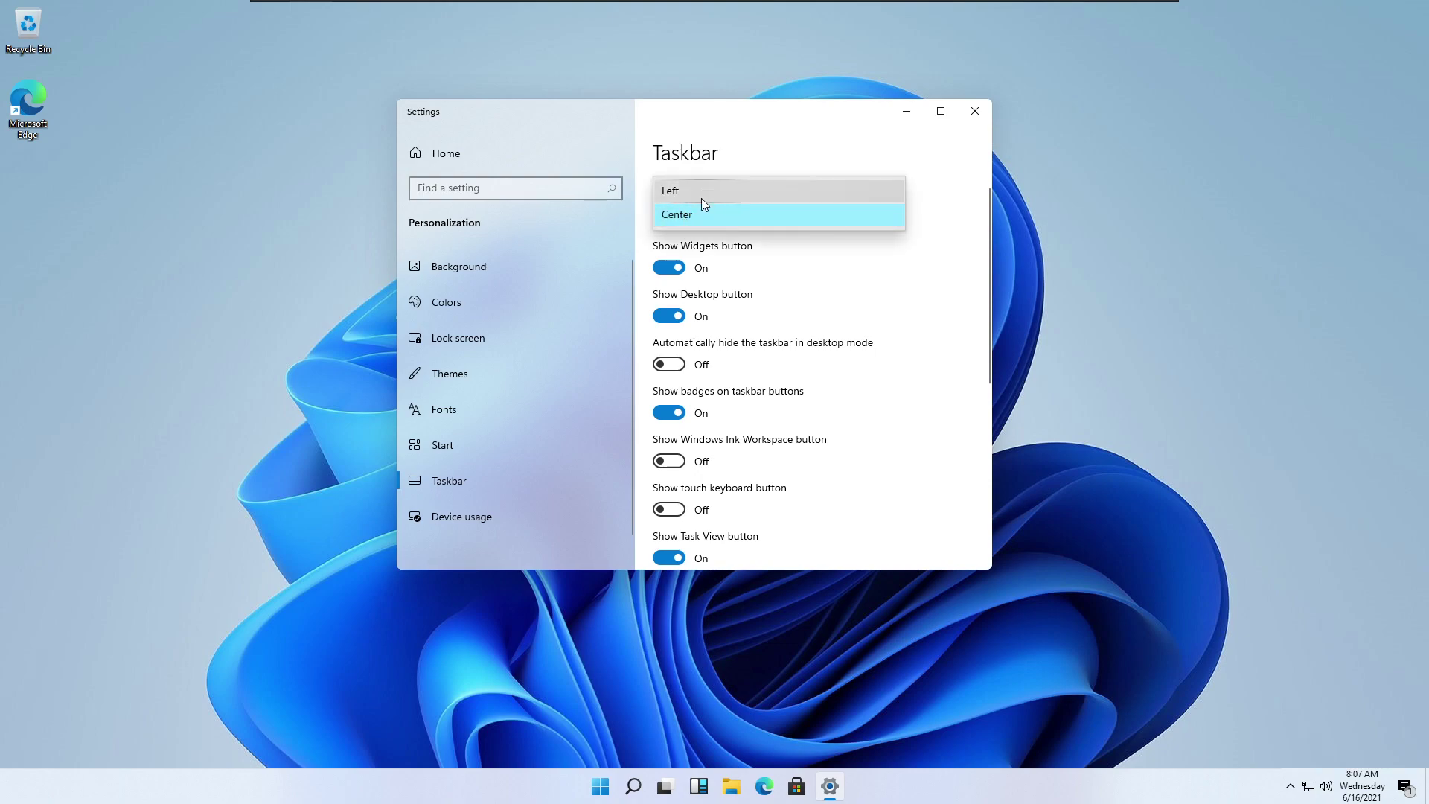
left_click(701, 196)
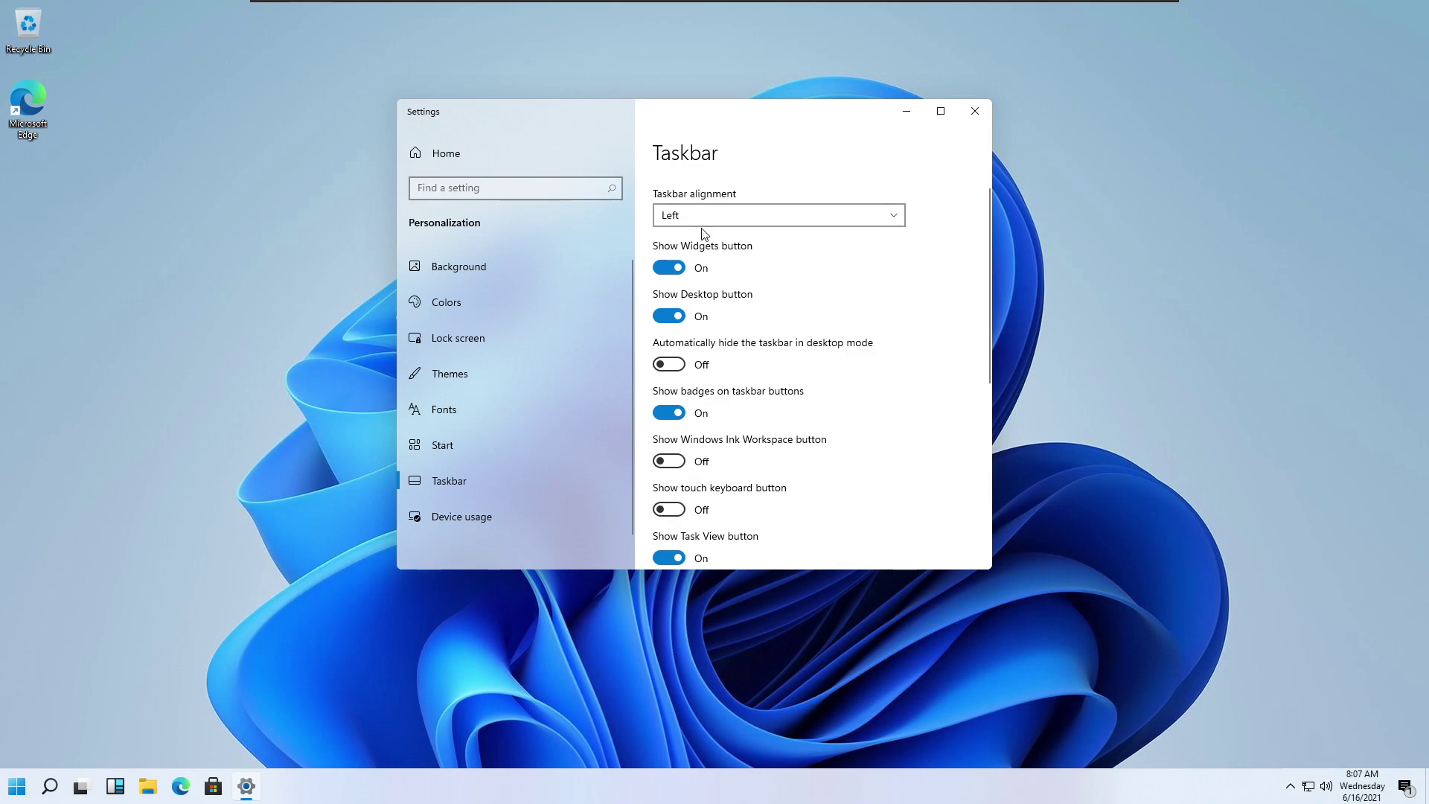
left_click(707, 220)
left_click(702, 239)
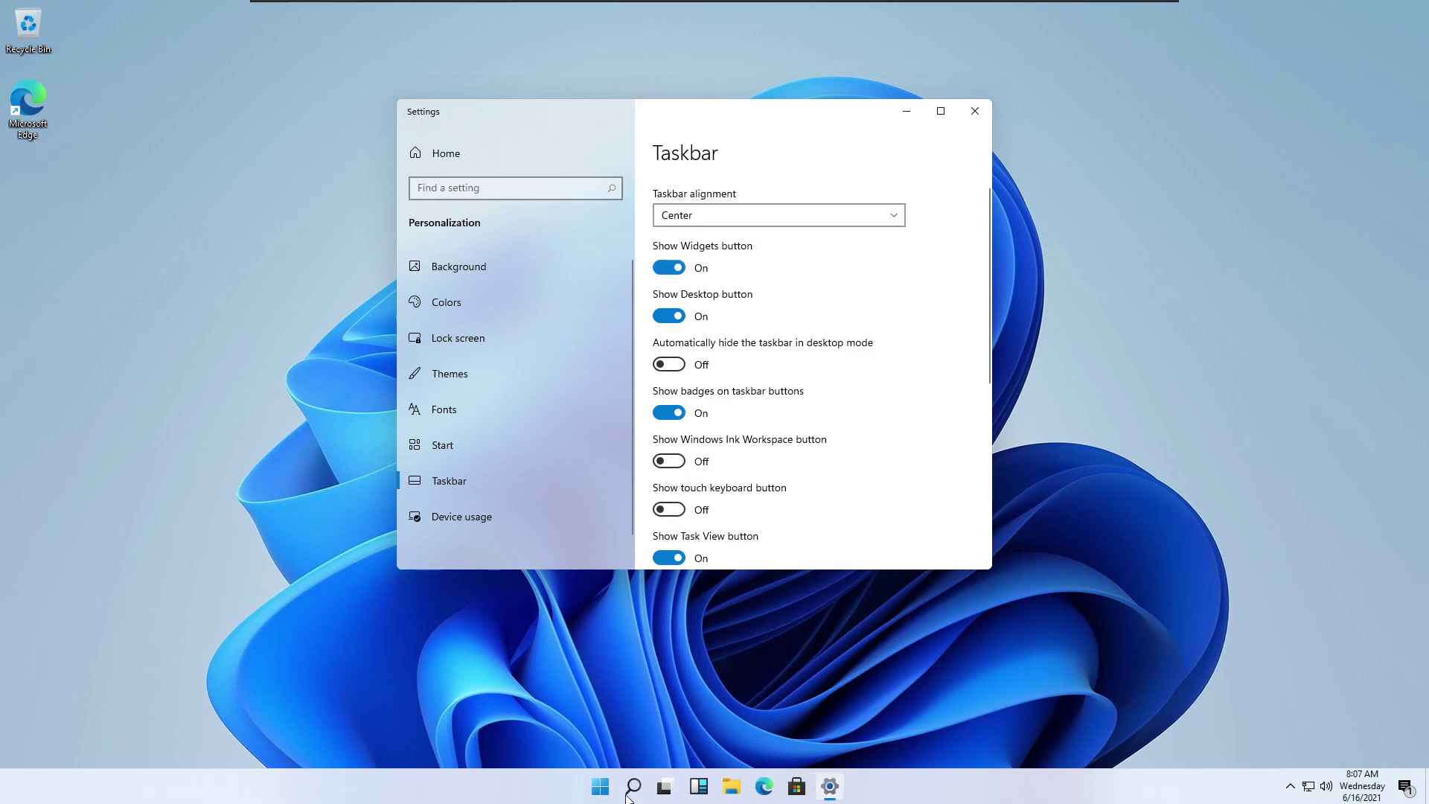
scroll(842, 257, "down", 5)
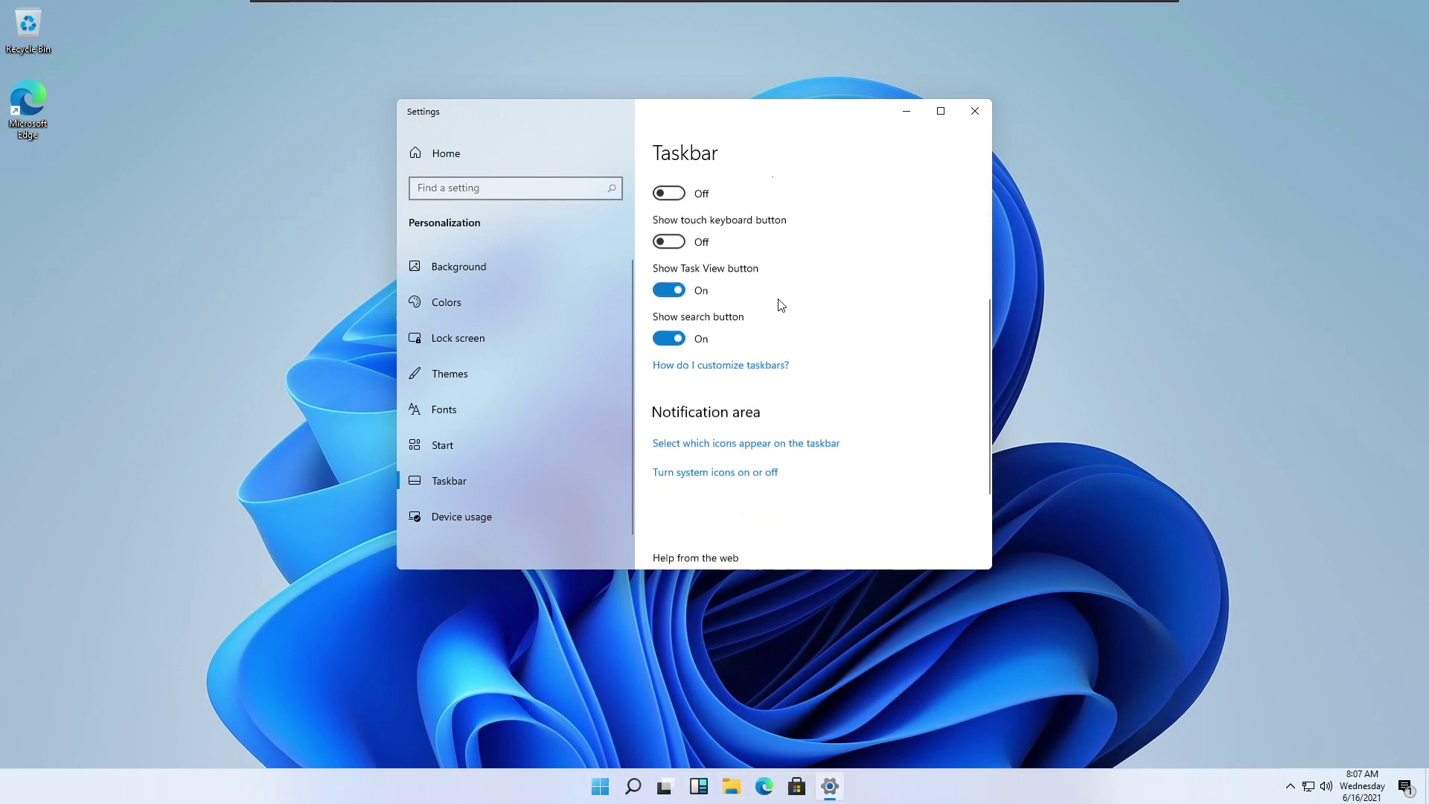
scroll(769, 373, "up", 5)
left_click(523, 445)
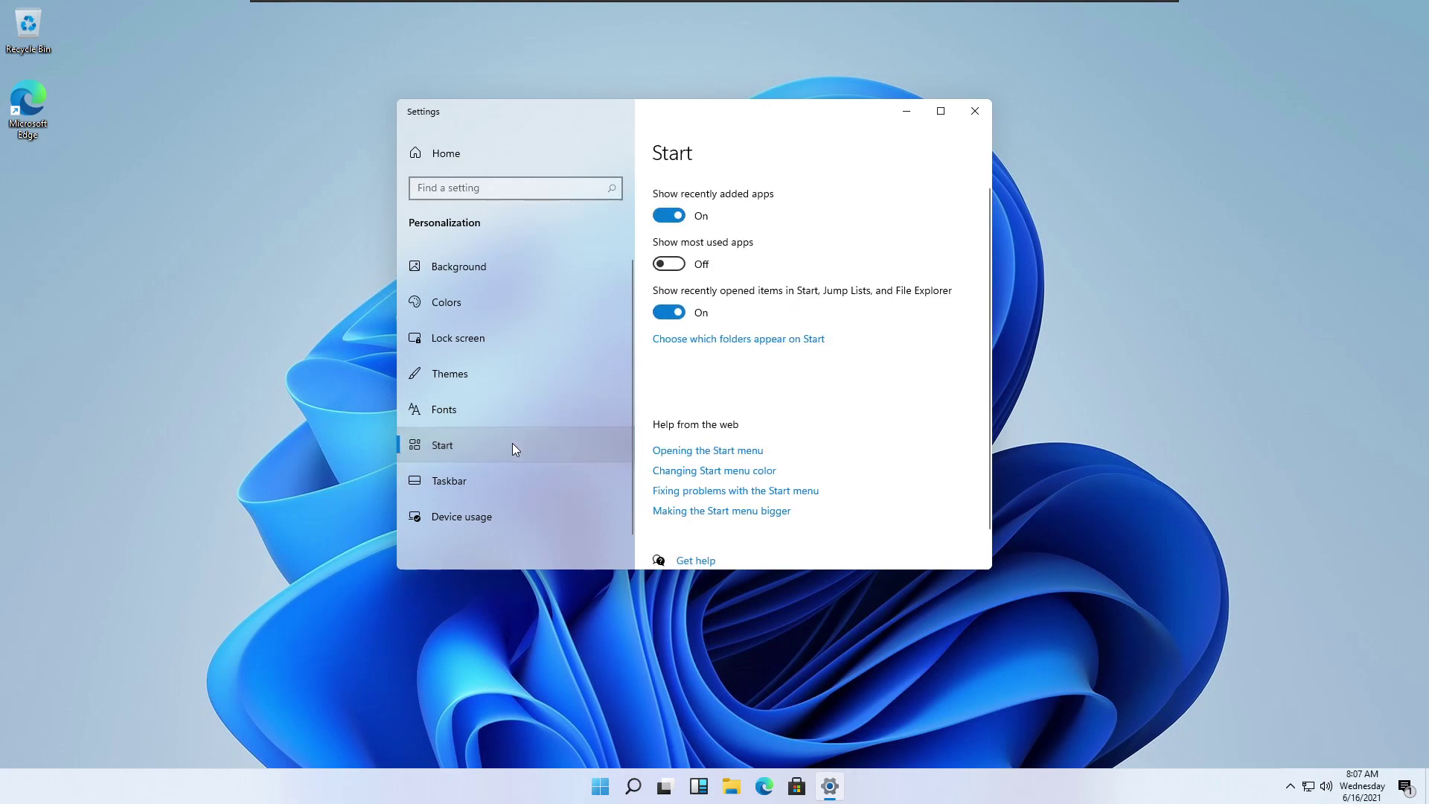
Step: Switch Windows to the Dark colour mode on the Colors settings page
left_click(554, 416)
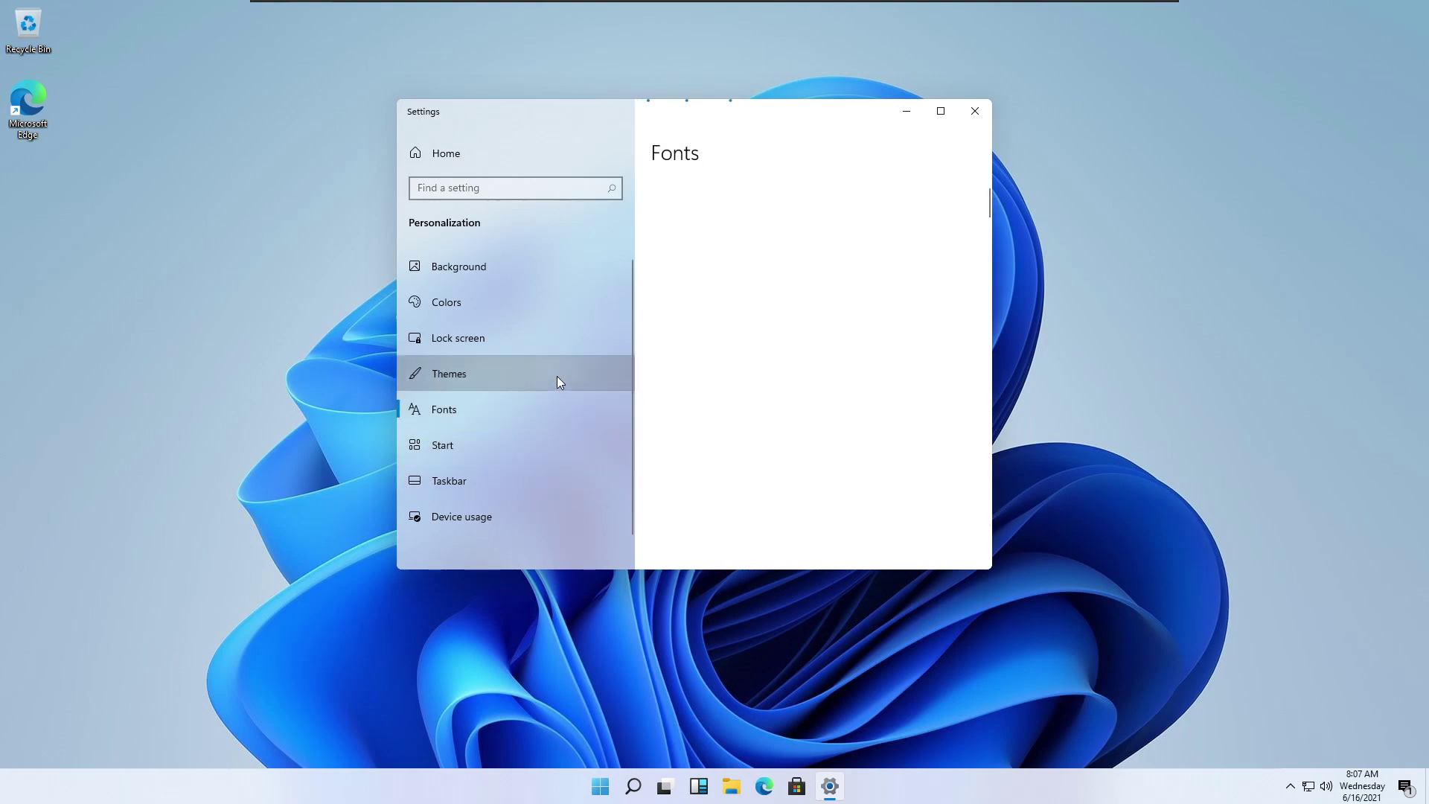
left_click(557, 376)
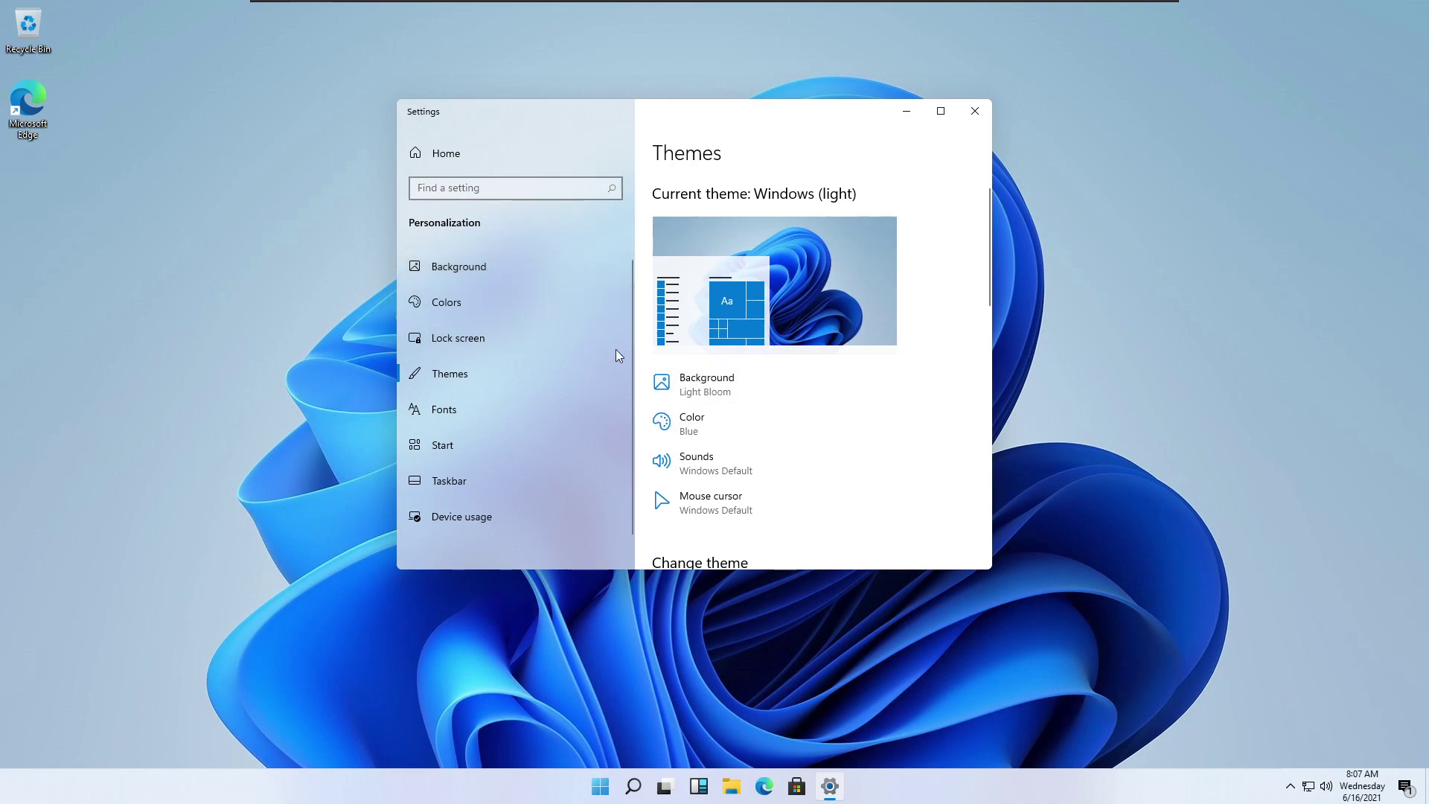
left_click(525, 296)
left_click(722, 392)
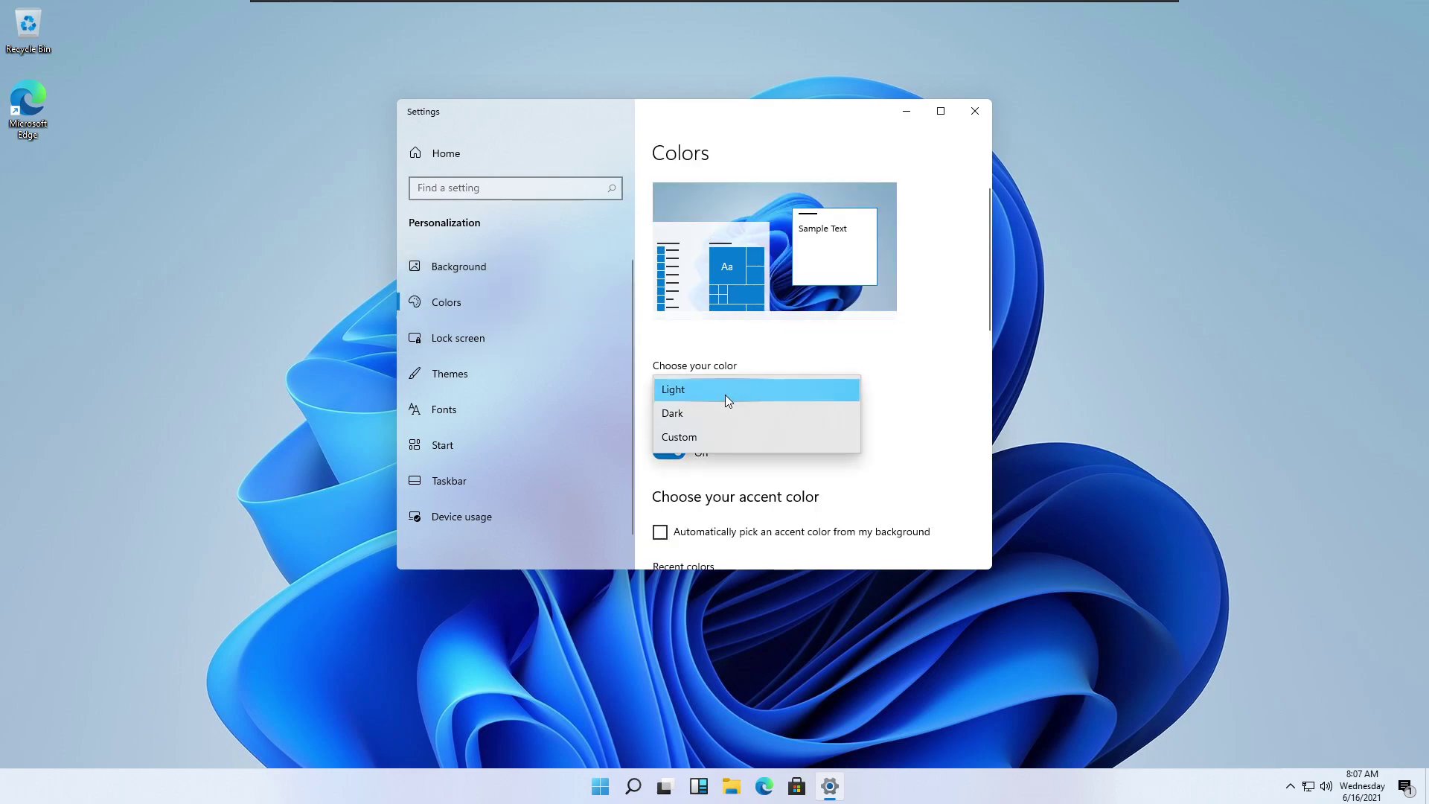
left_click(721, 415)
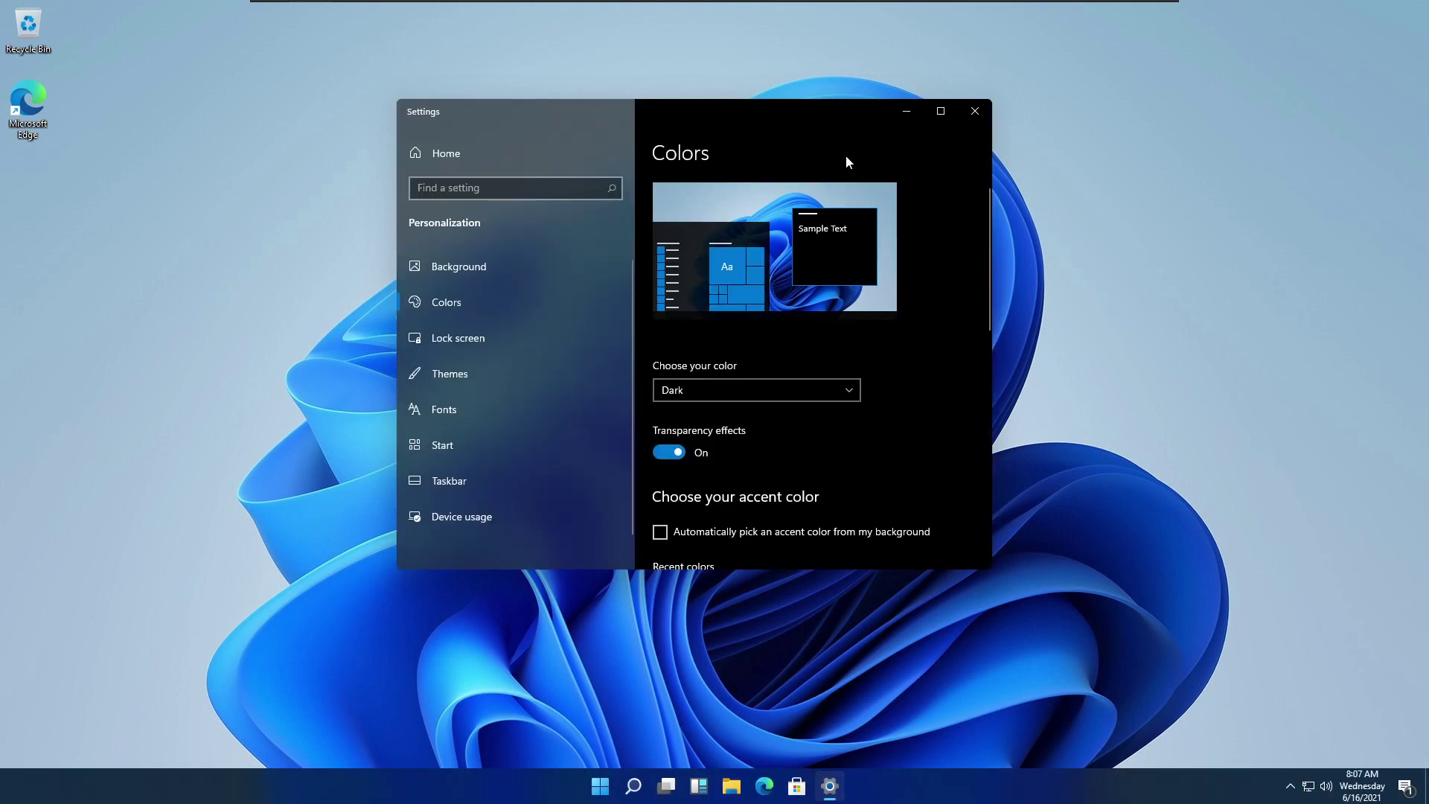
Step: Move through the Lock screen page to the Background settings page
scroll(895, 444, "down", 5)
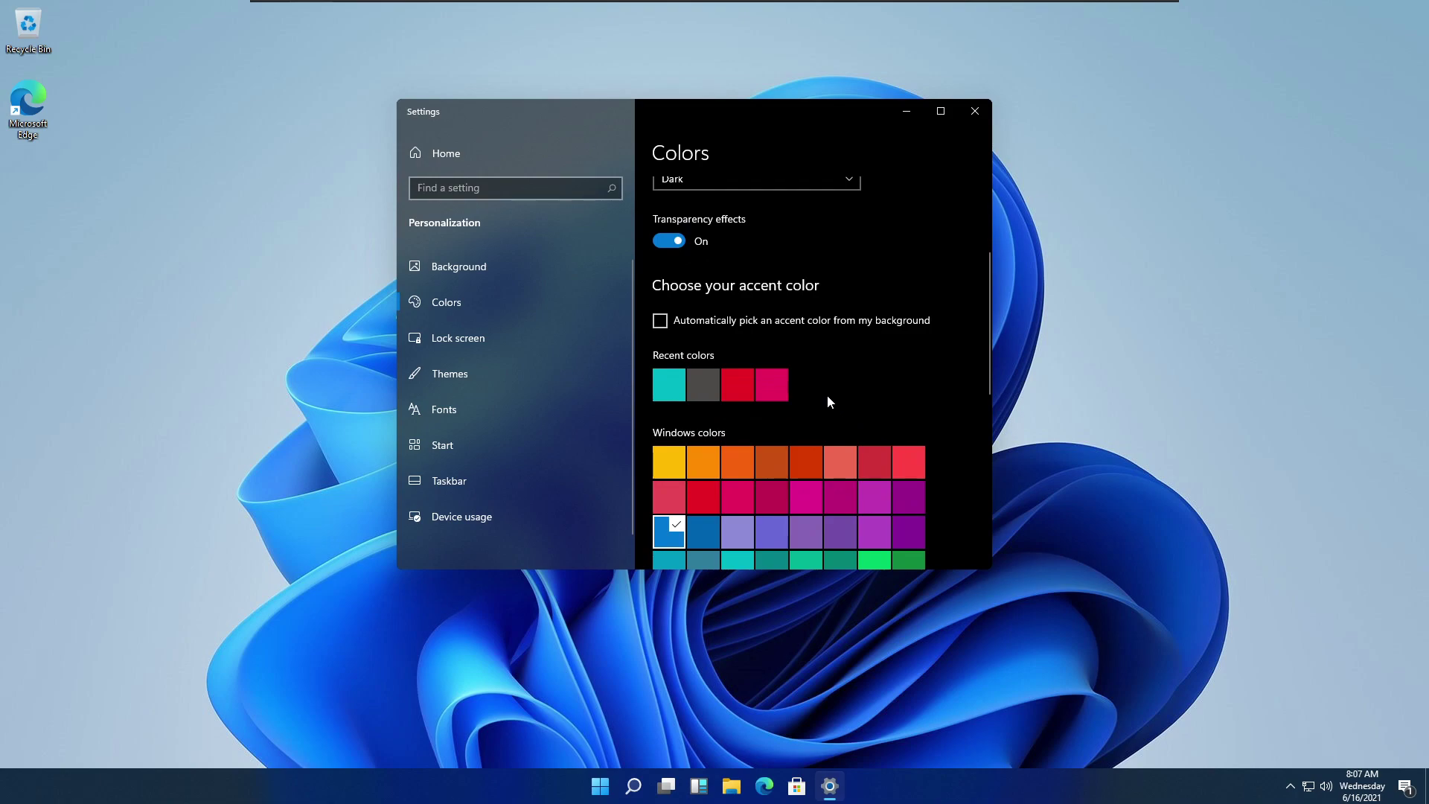
left_click(571, 330)
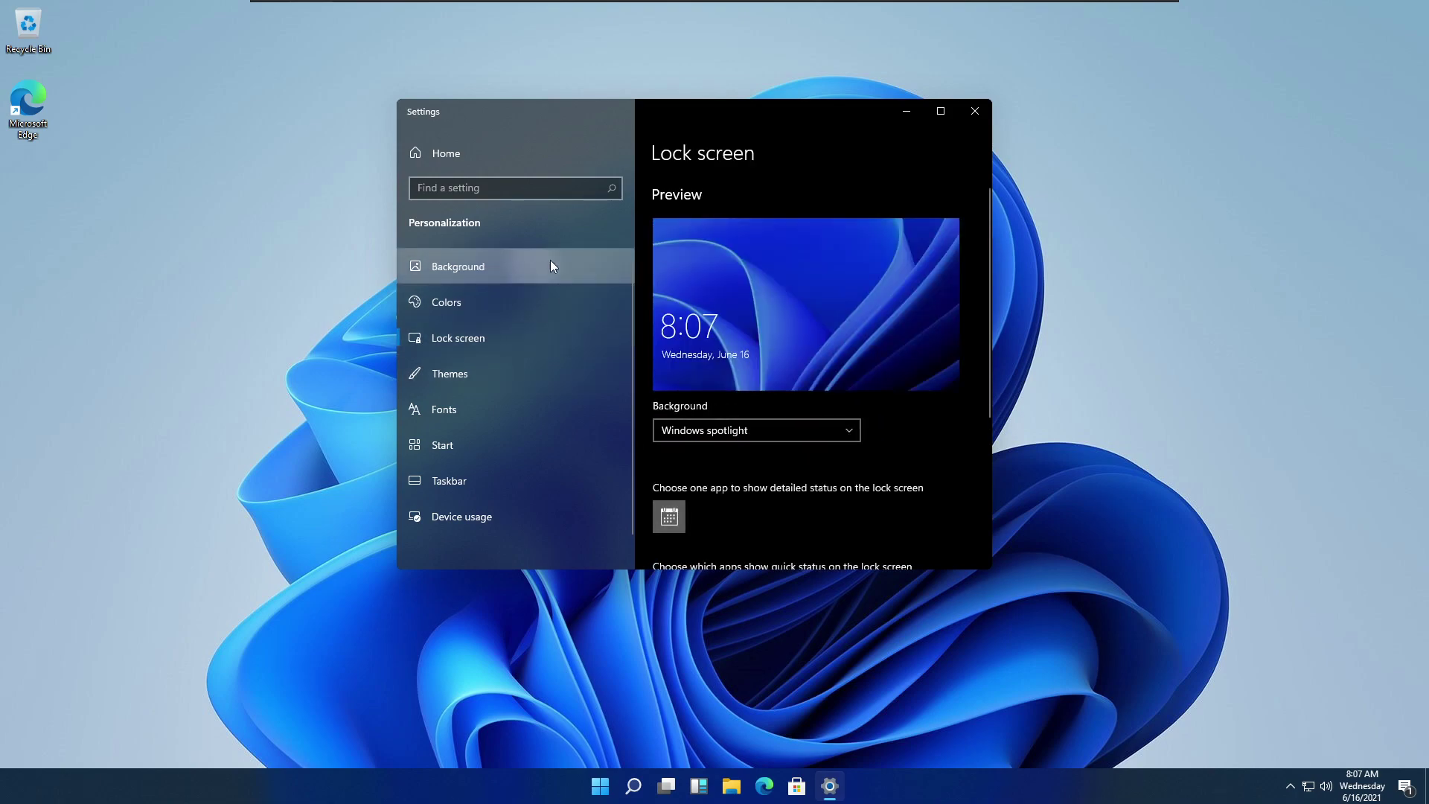
left_click(525, 265)
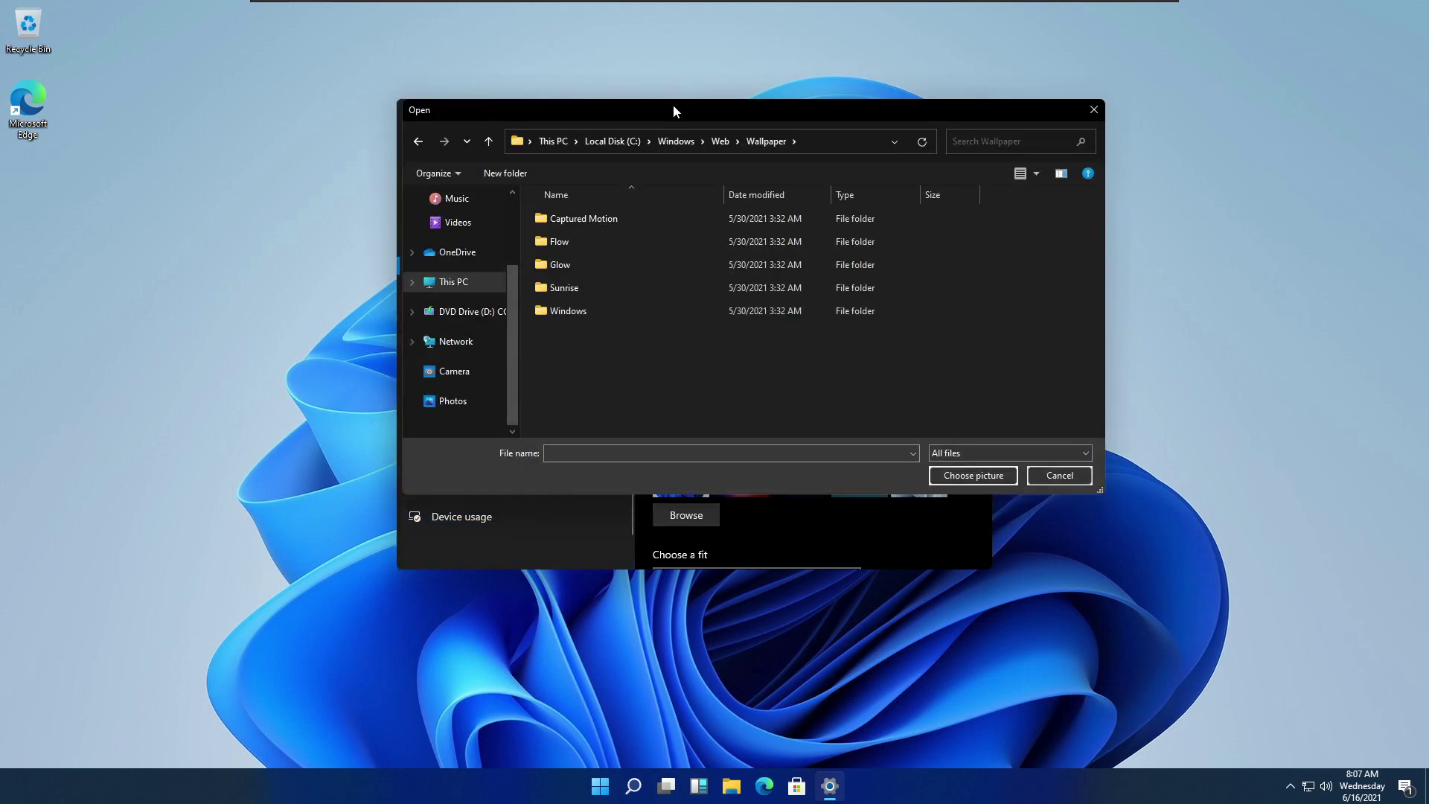
Step: Set img19, the dark bloom picture in Wallpaper\Windows, as the desktop background
left_click_drag(819, 128, 1083, 219)
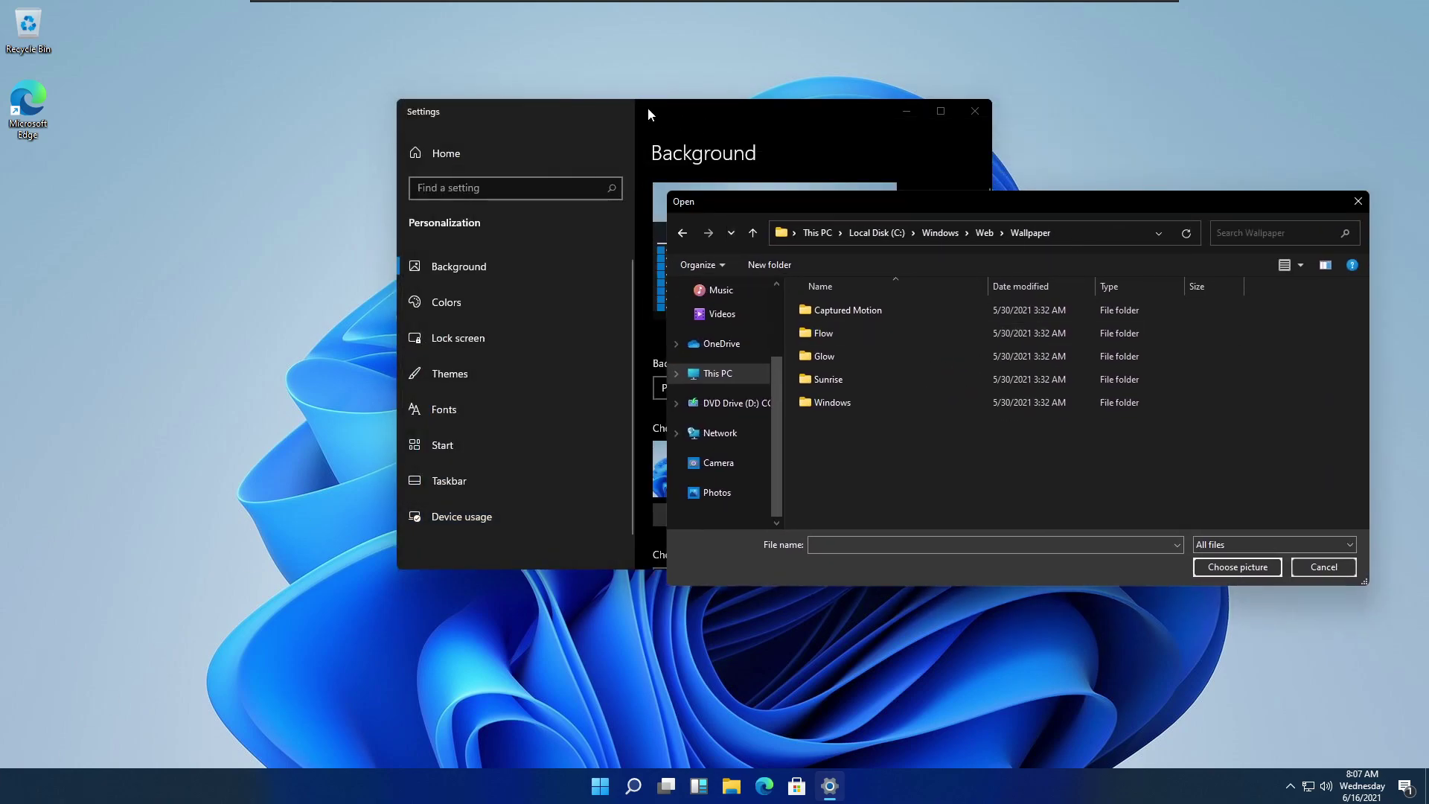
left_click_drag(786, 205, 693, 290)
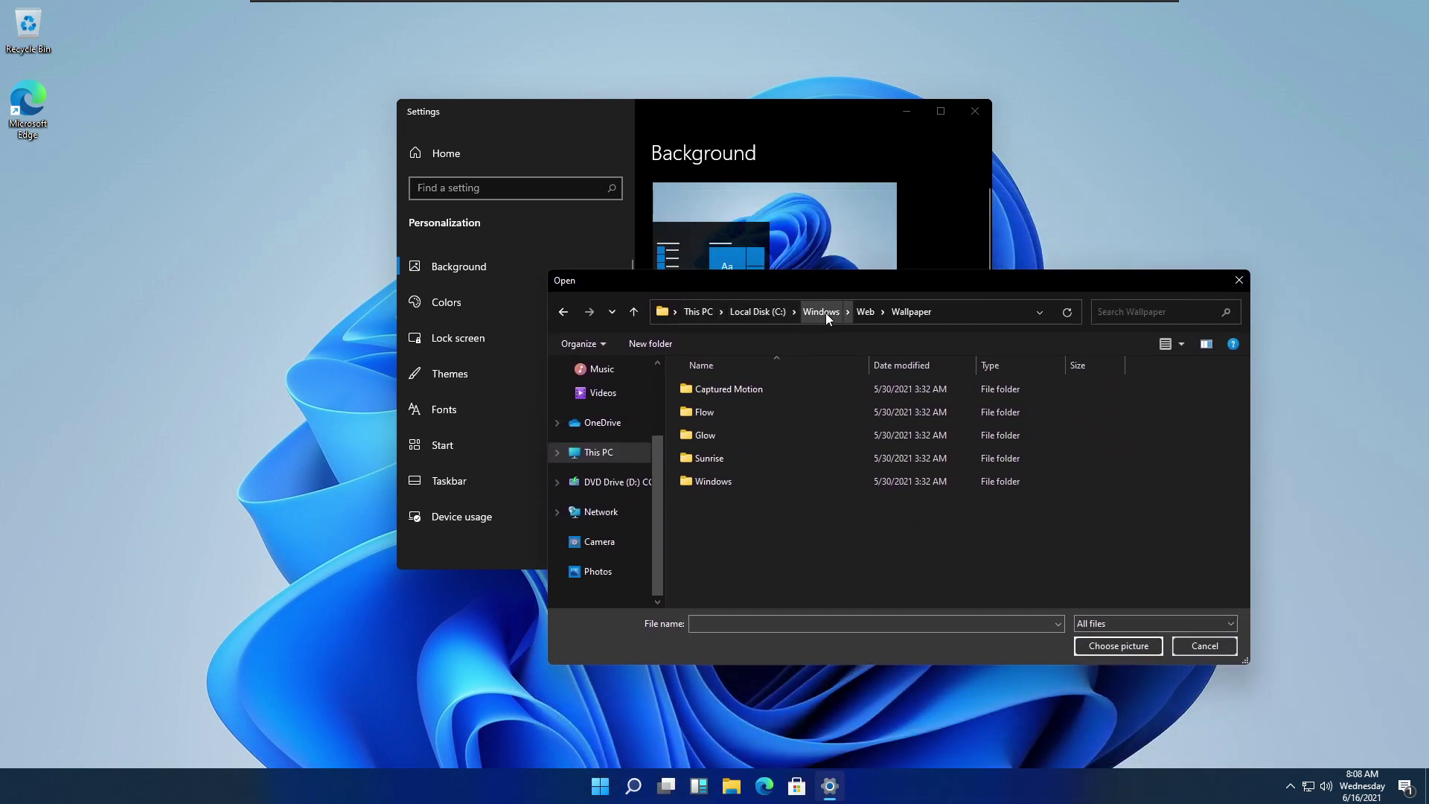
left_click(727, 481)
double_click(727, 481)
double_click(797, 406)
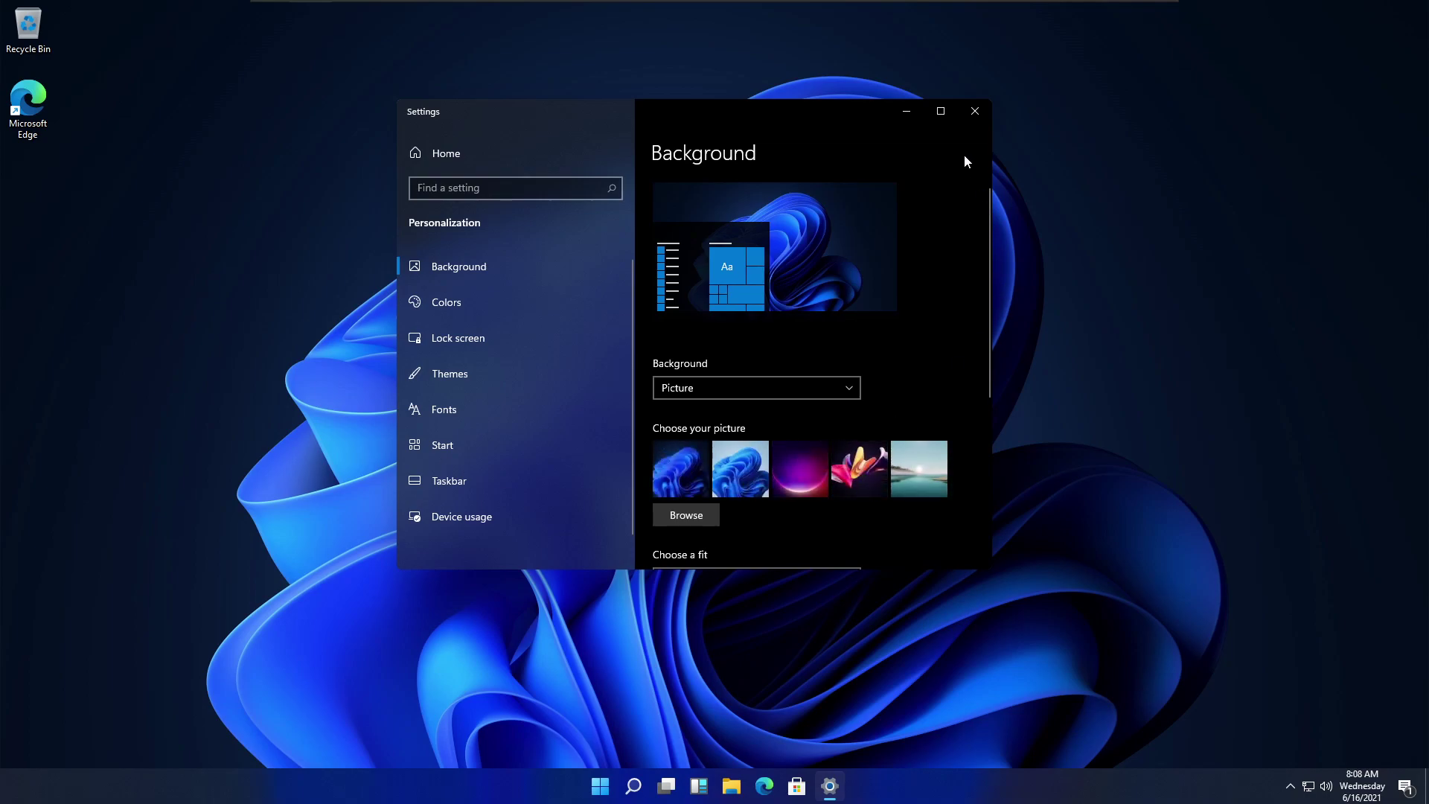
Step: Close Settings and turn off Show desktop icons from the desktop's View menu
left_click(973, 113)
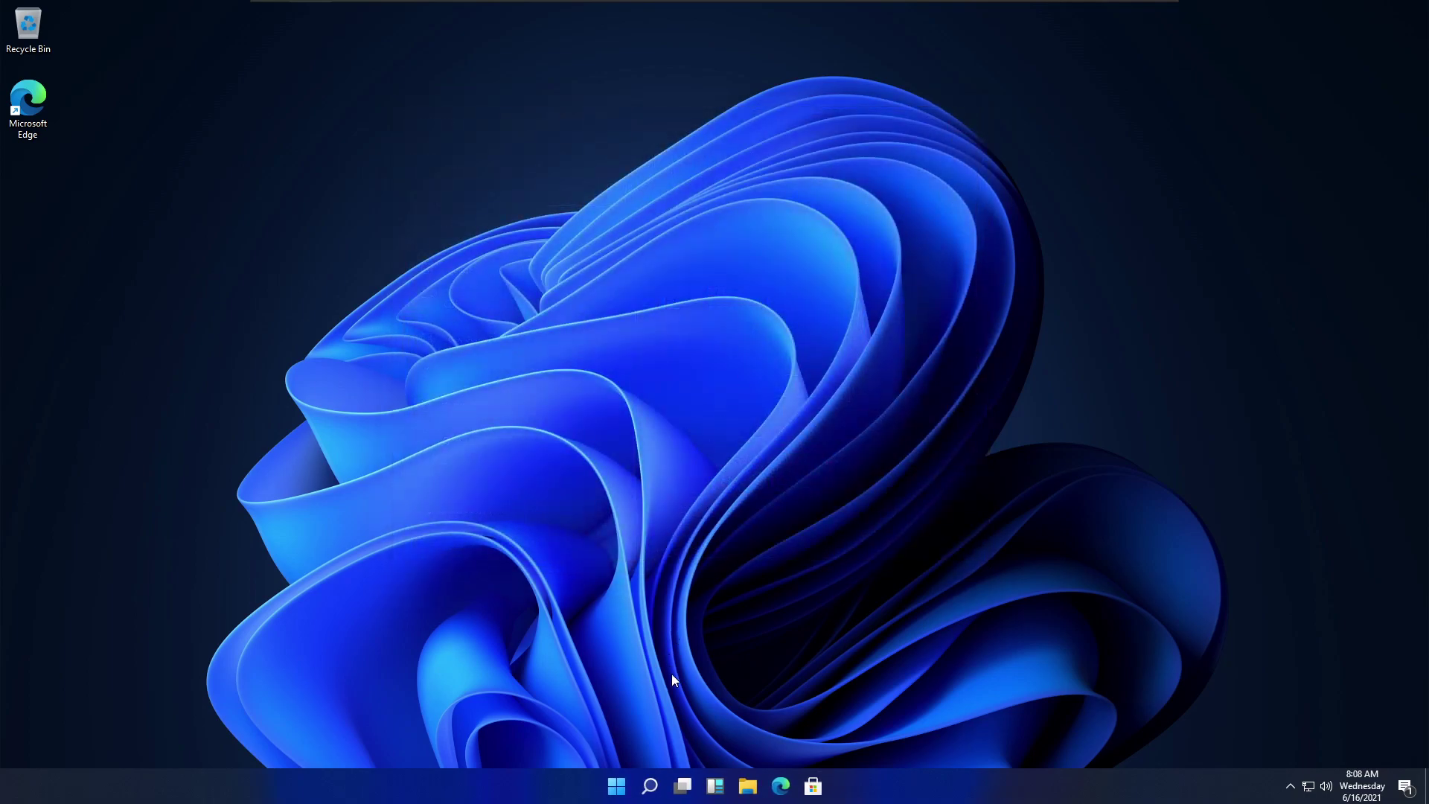
right_click(419, 291)
mouse_move(516, 300)
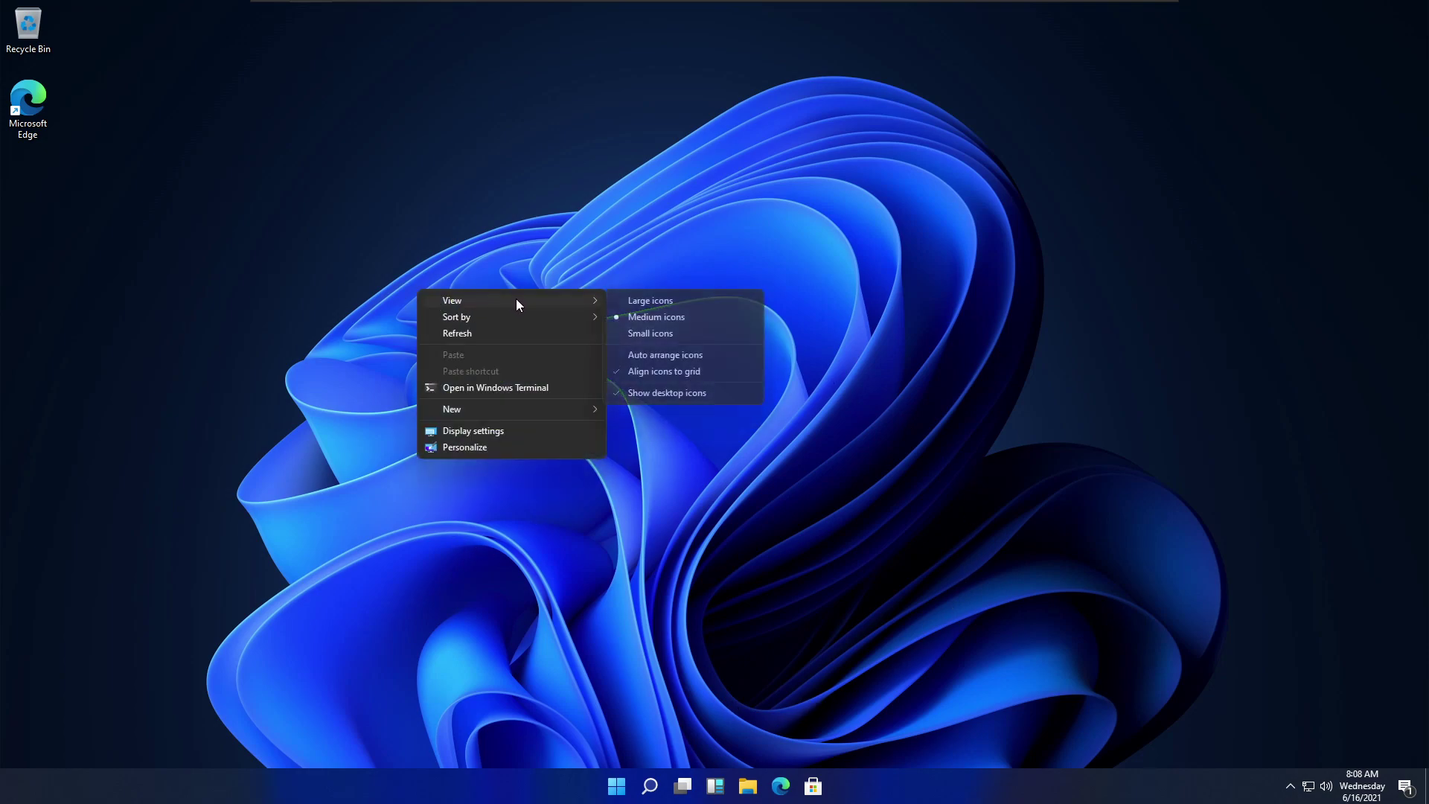
left_click(656, 394)
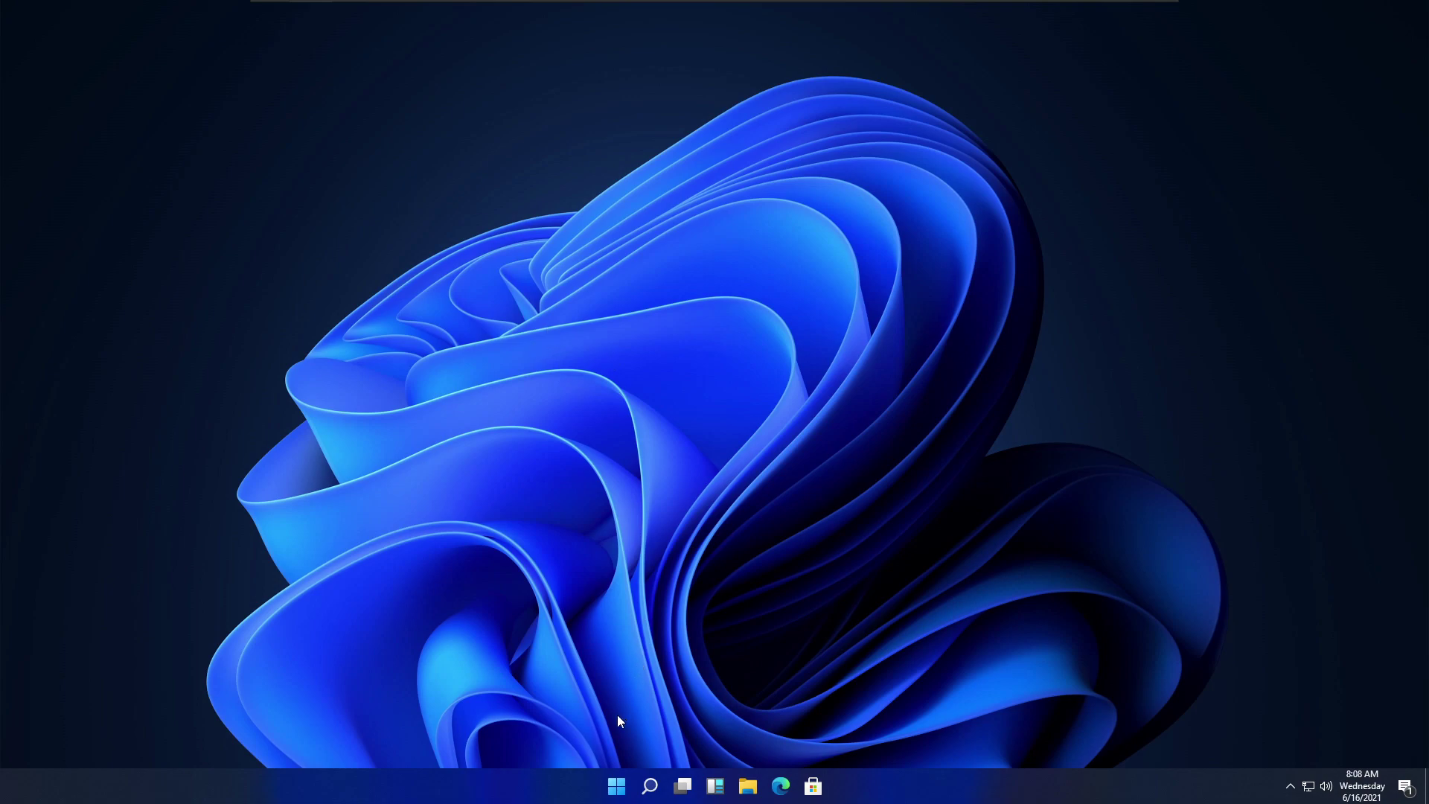
Step: Open the Start menu, look through it, and close it again
left_click(617, 789)
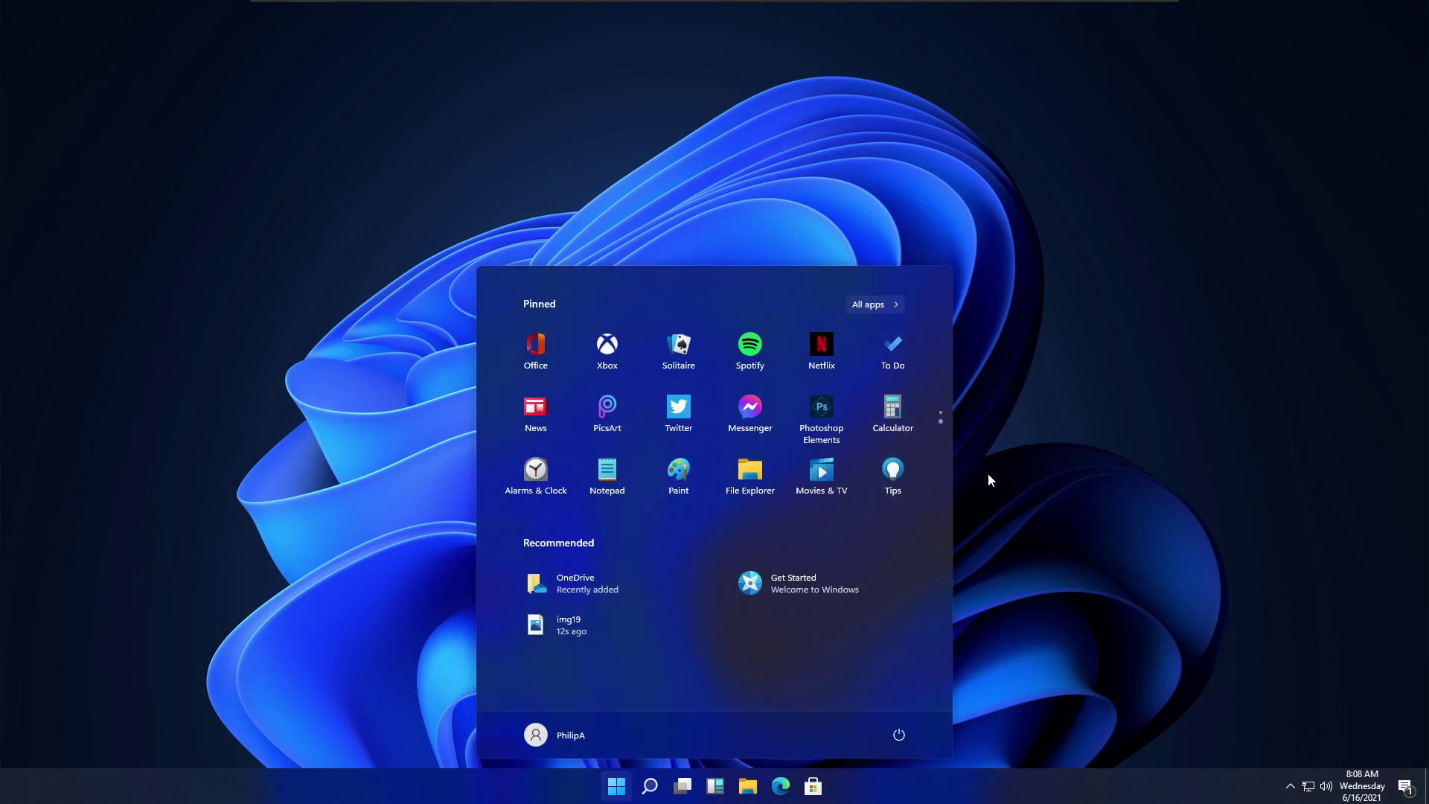
scroll(918, 468, "up", 1)
left_click(1053, 477)
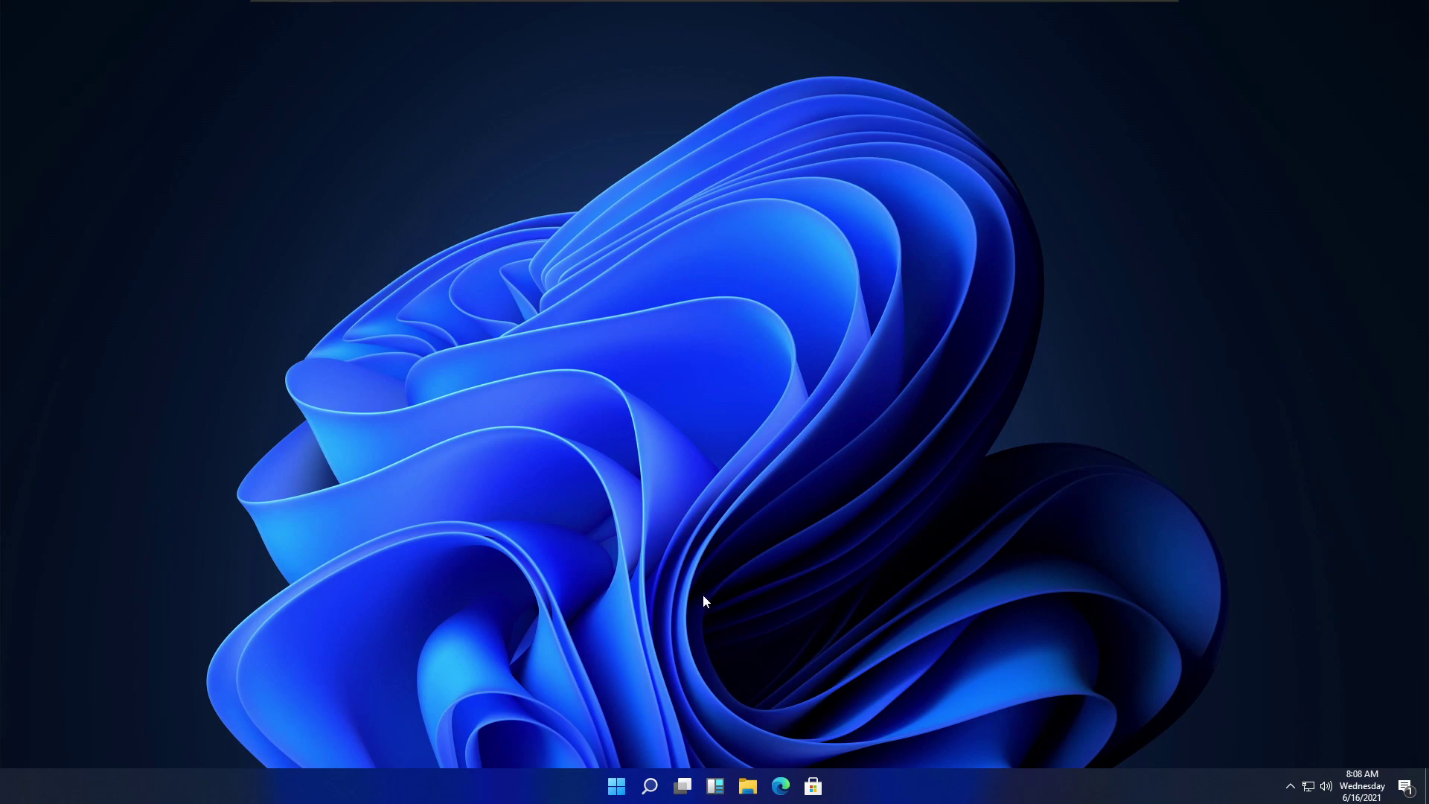
Step: Scroll through Start's All apps list, then launch File Explorer and Microsoft Store from the taskbar
left_click(617, 788)
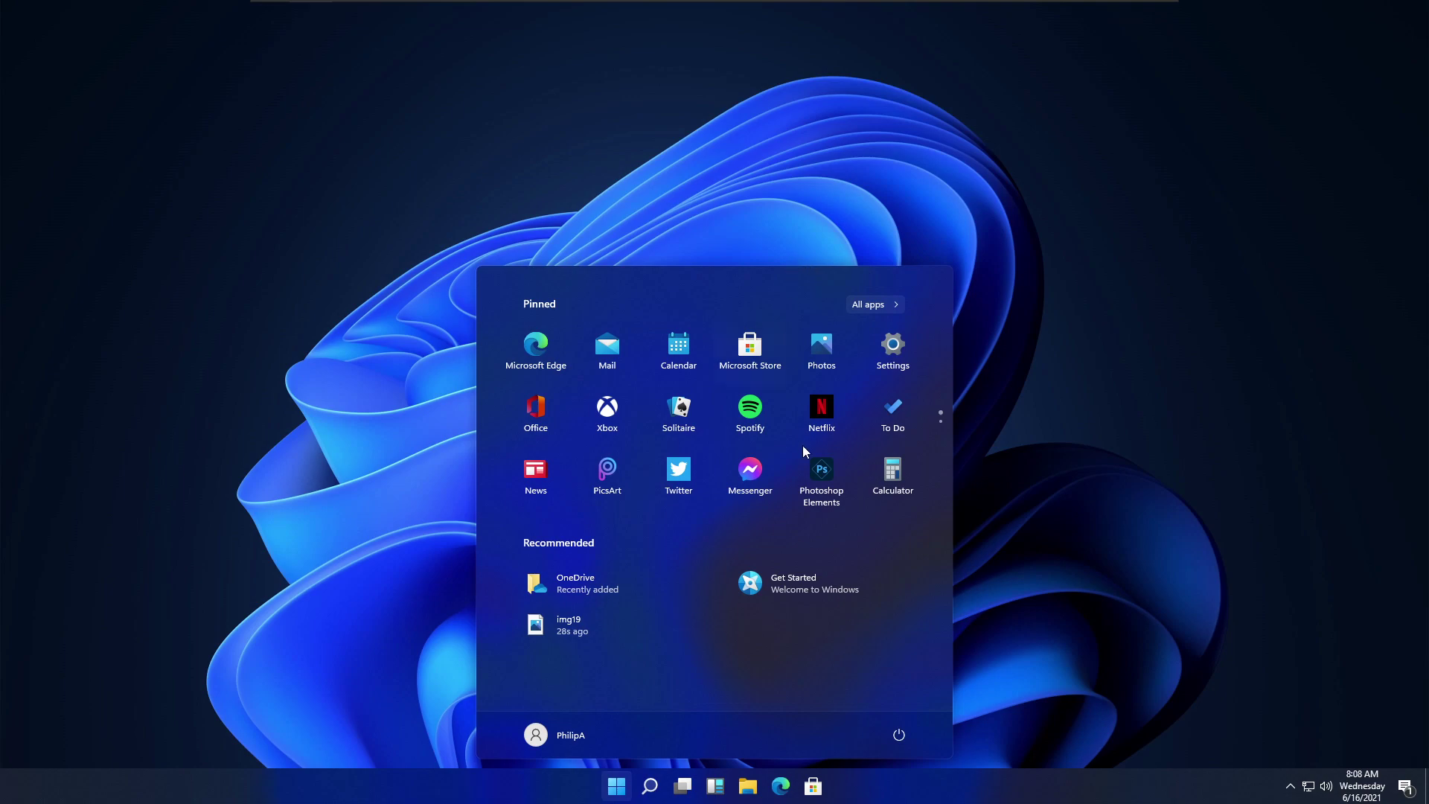
scroll(805, 459, "down", 1)
scroll(916, 448, "up", 1)
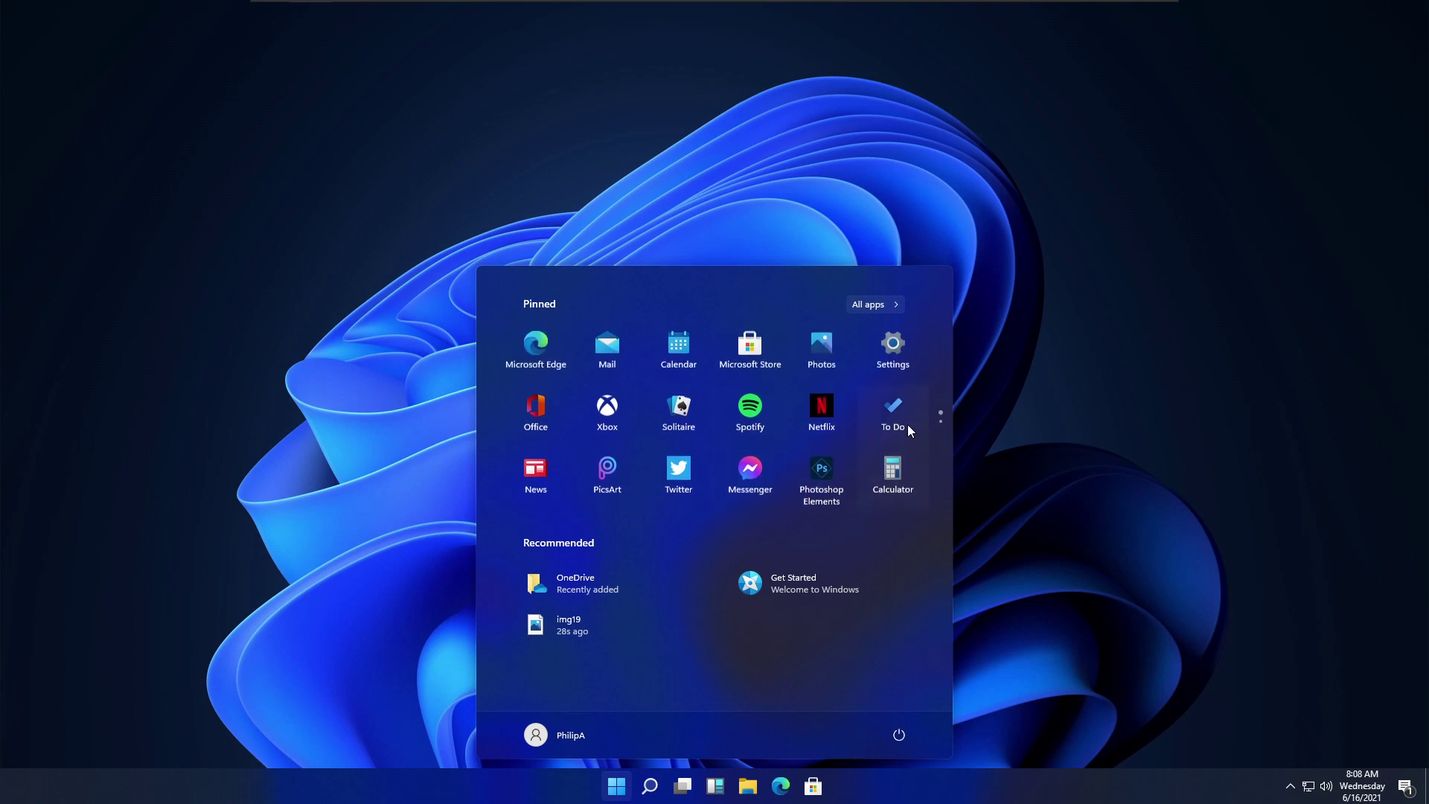
left_click(882, 305)
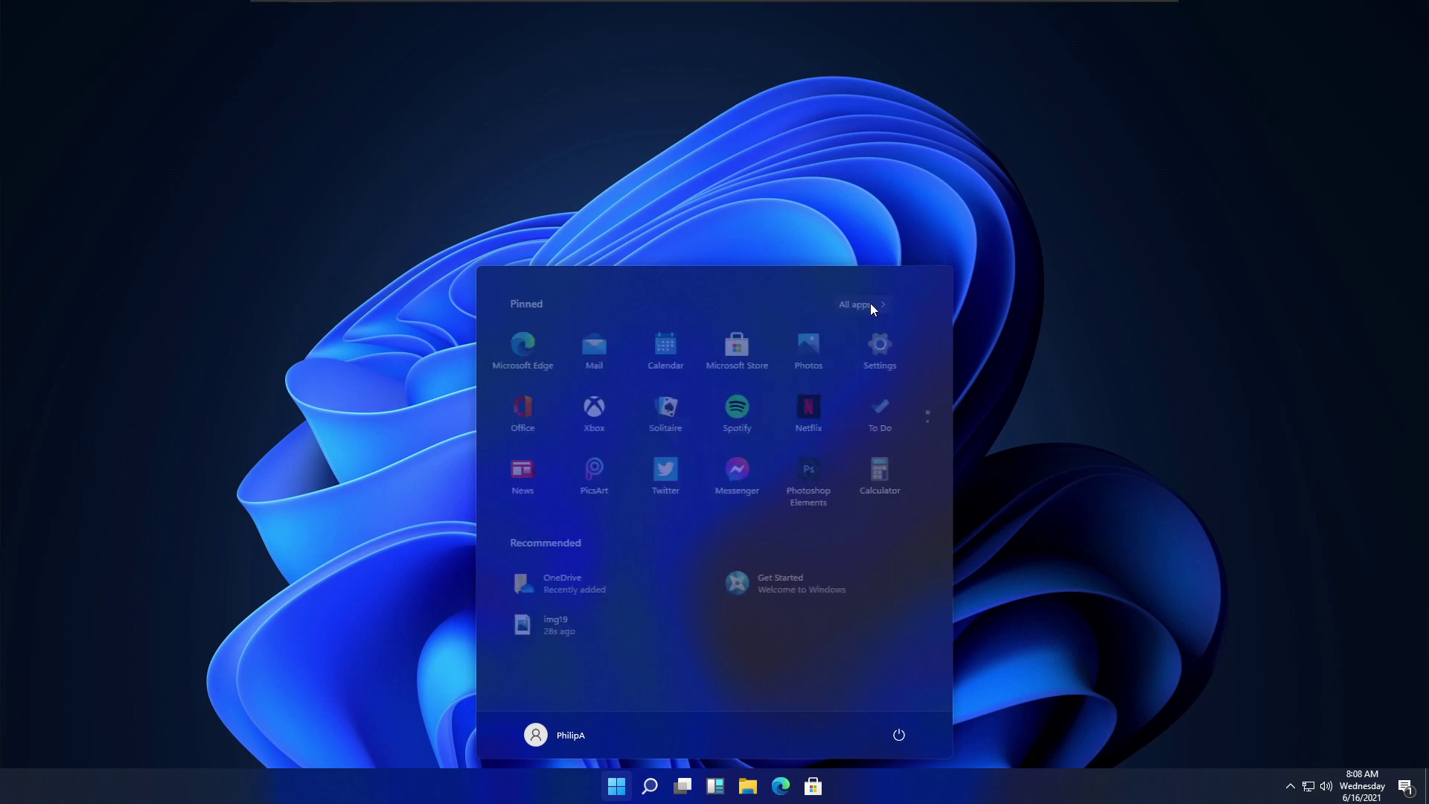
scroll(612, 577, "down", 6)
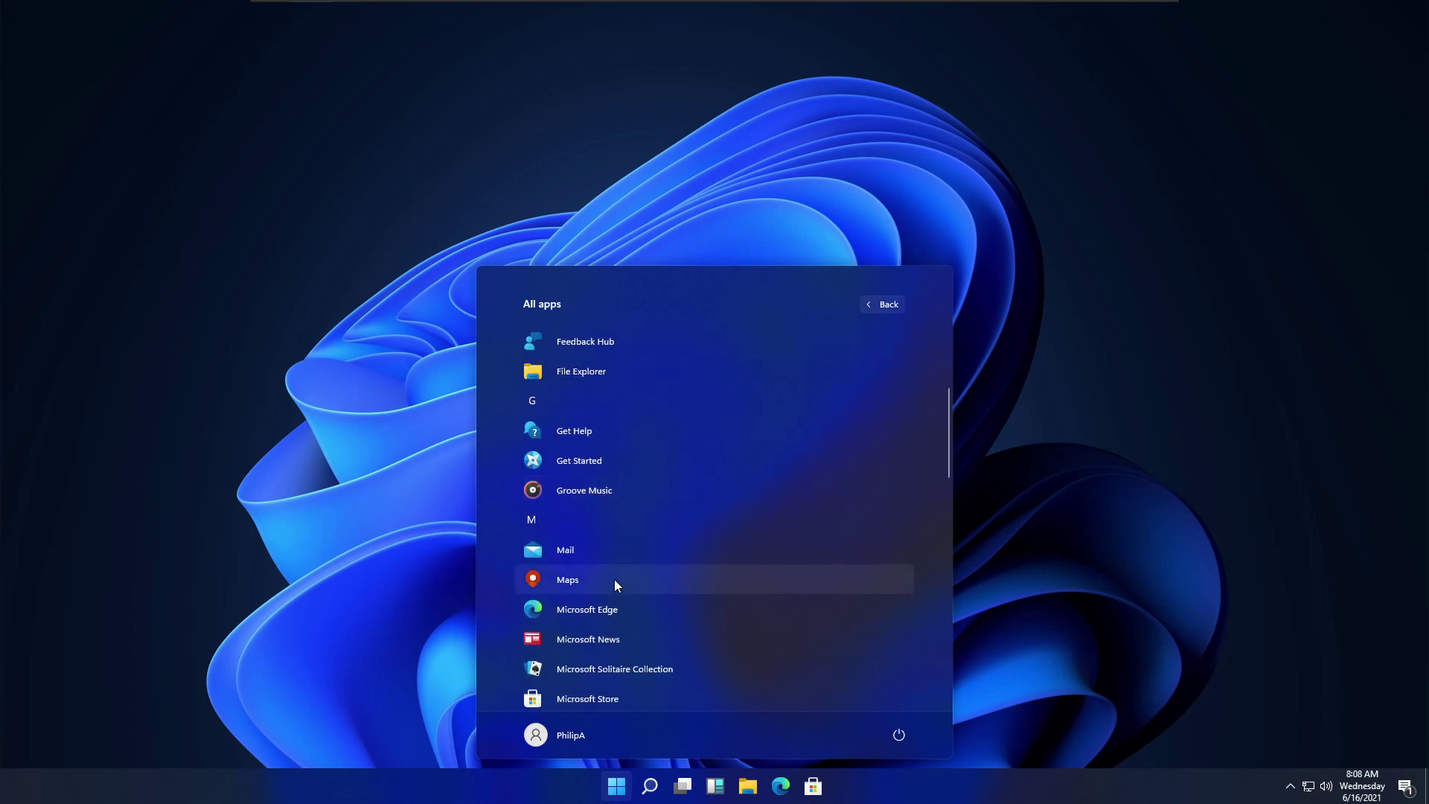
scroll(612, 579, "down", 6)
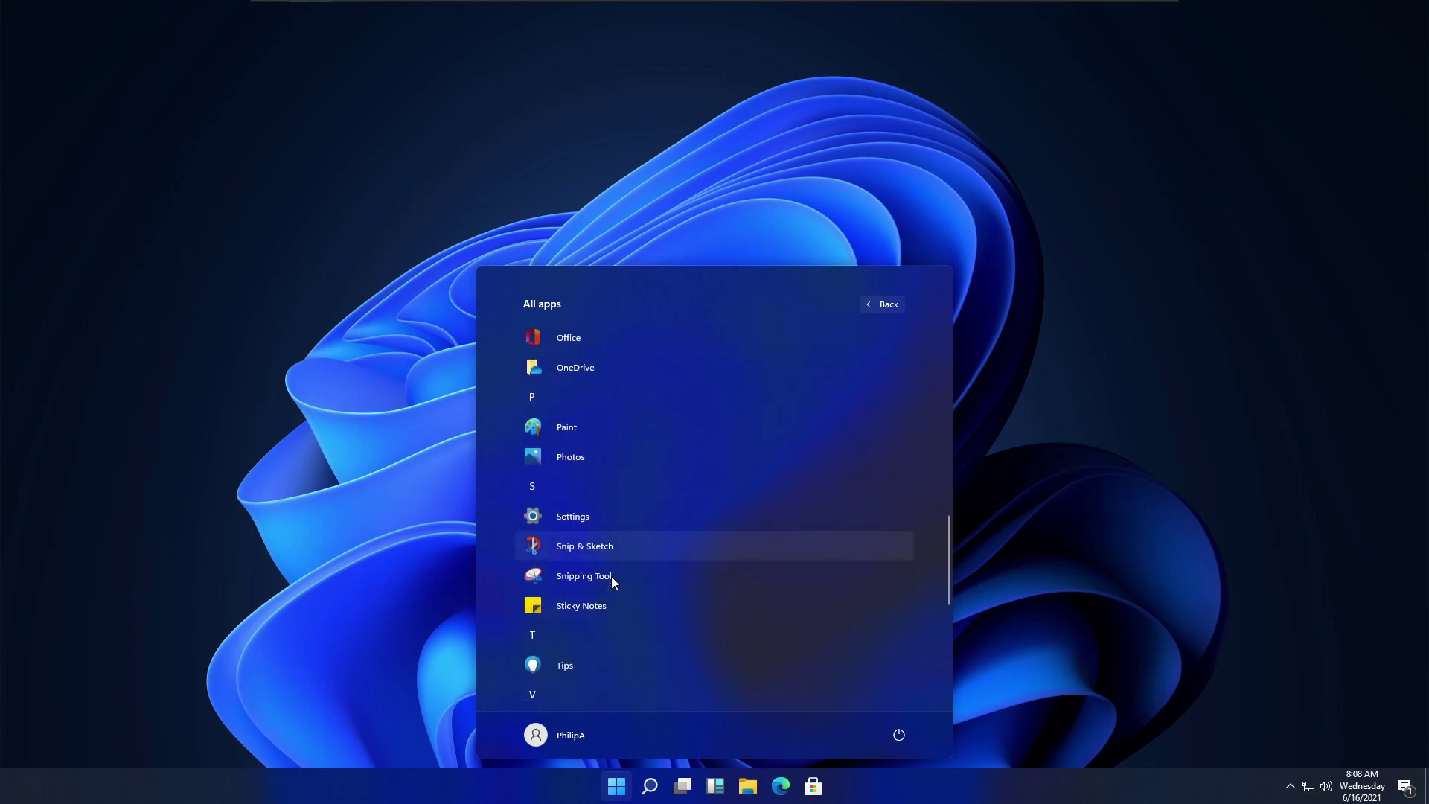
scroll(612, 579, "down", 2)
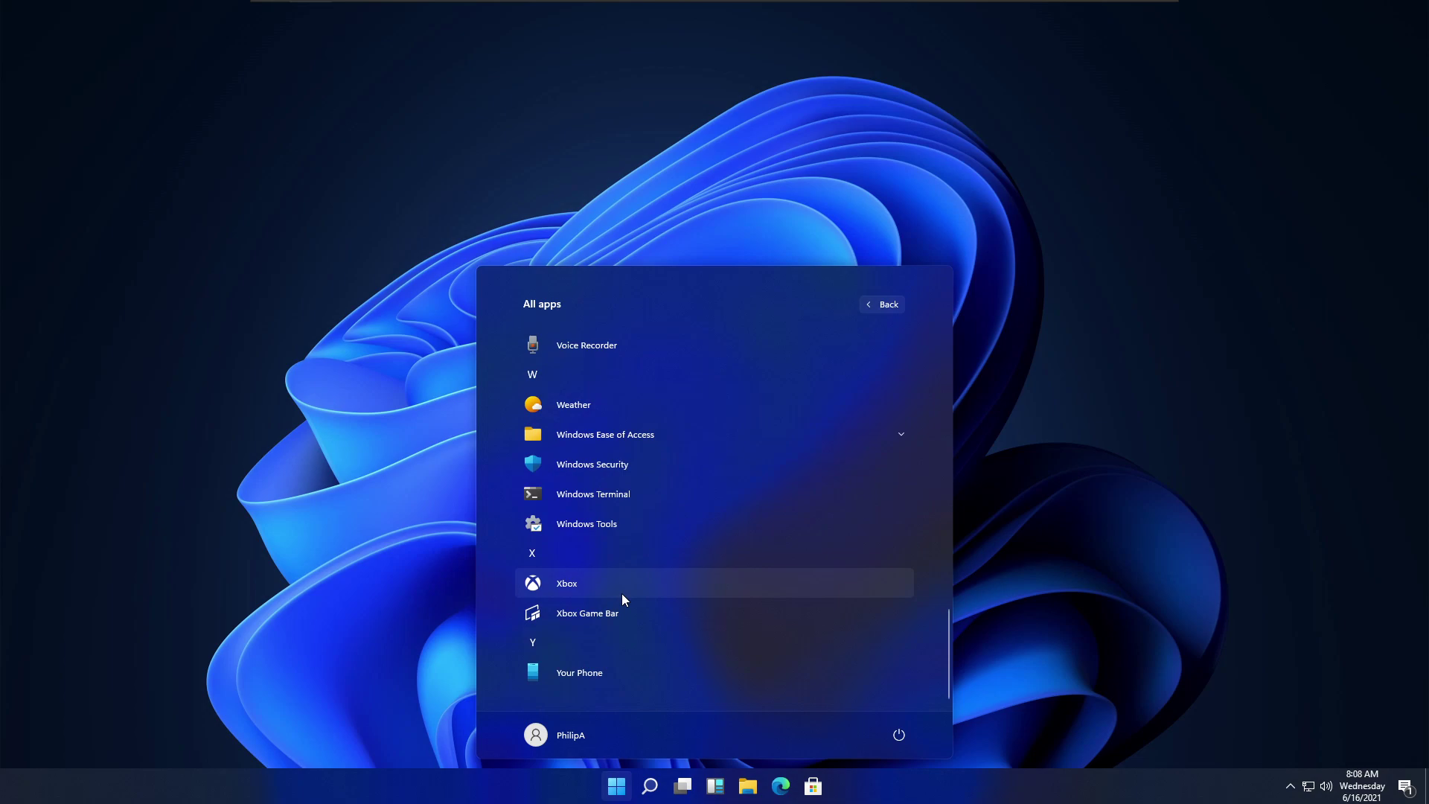
left_click(397, 520)
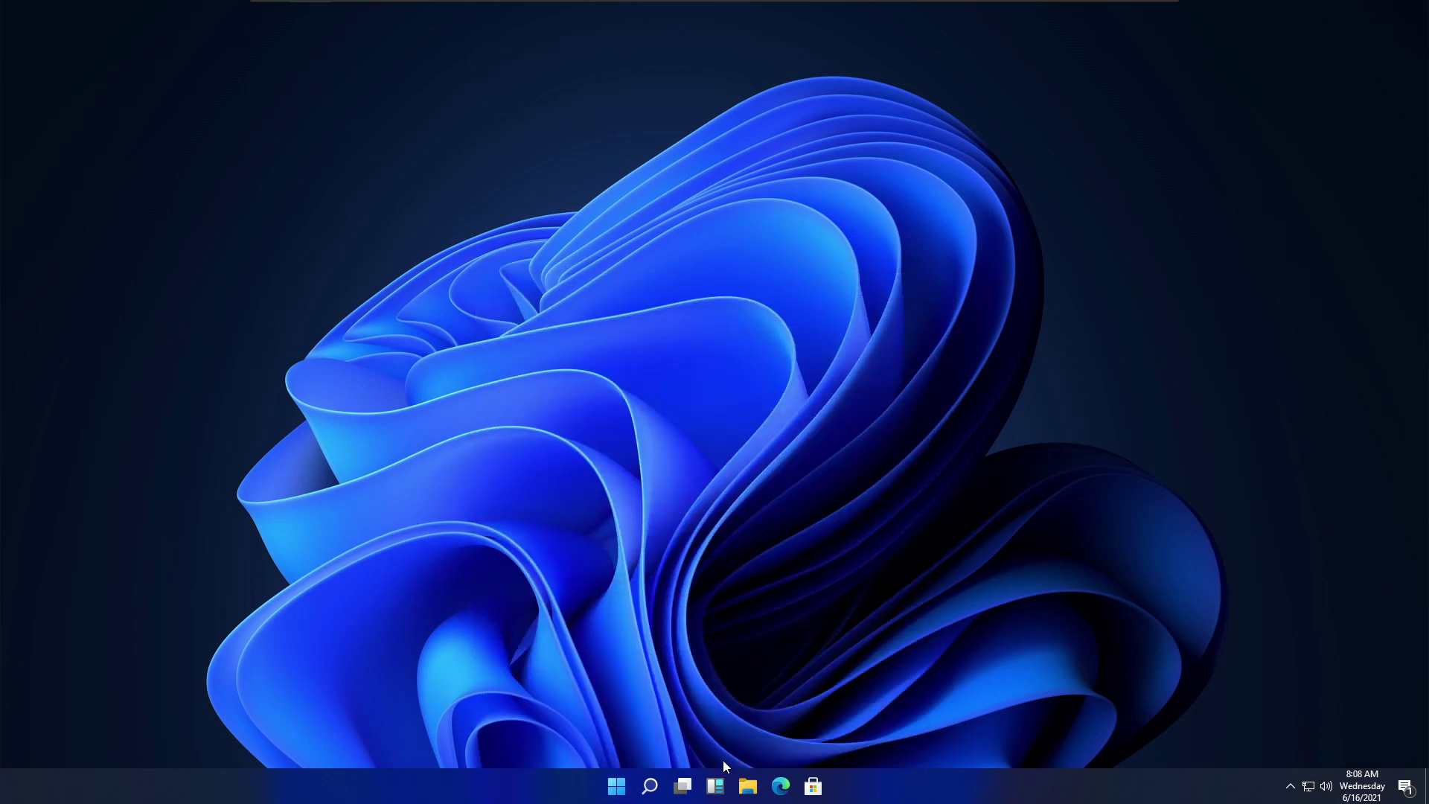
left_click(750, 788)
left_click(812, 787)
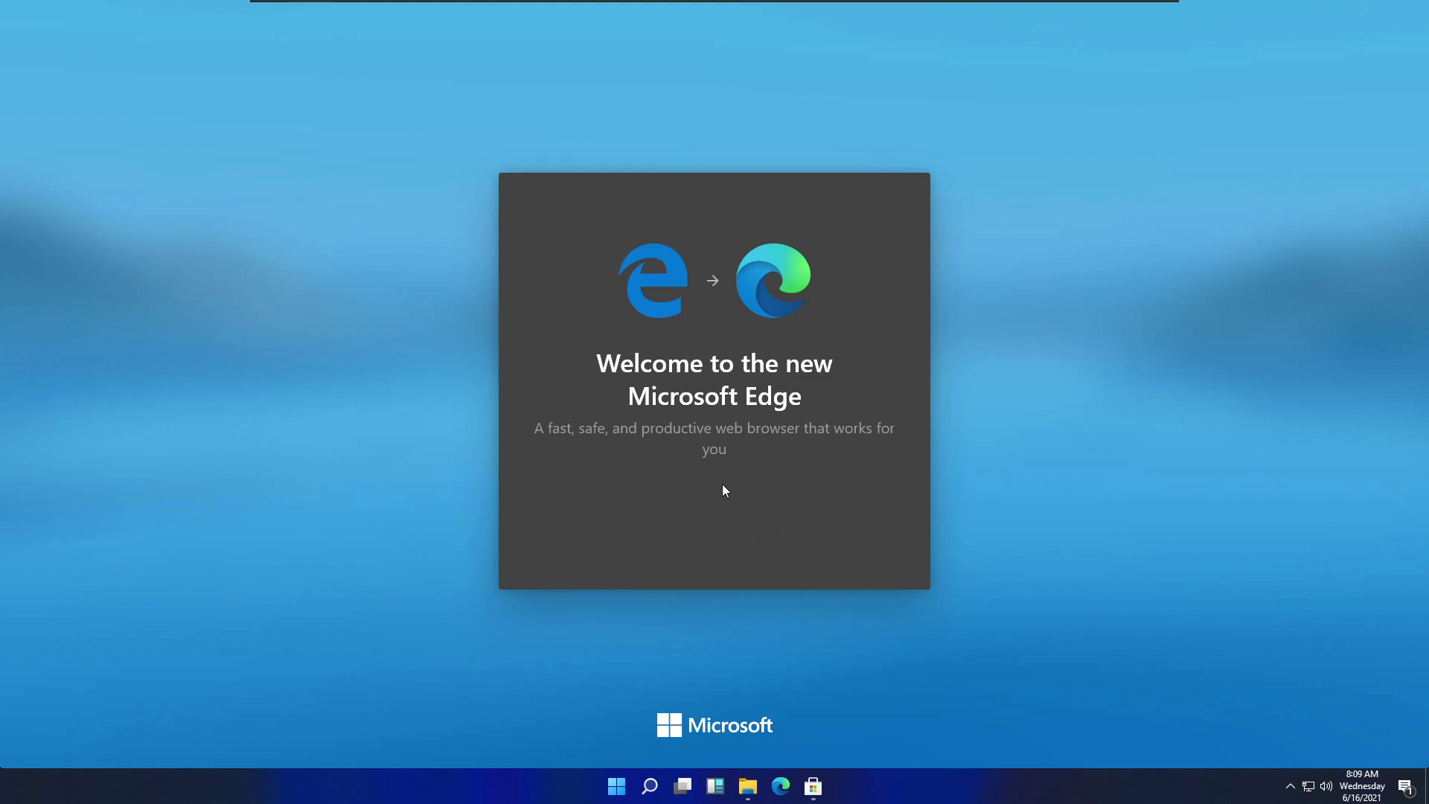
Step: Complete Edge's new-tab setup with the Focused layout and skip signing in to sync
right_click(778, 789)
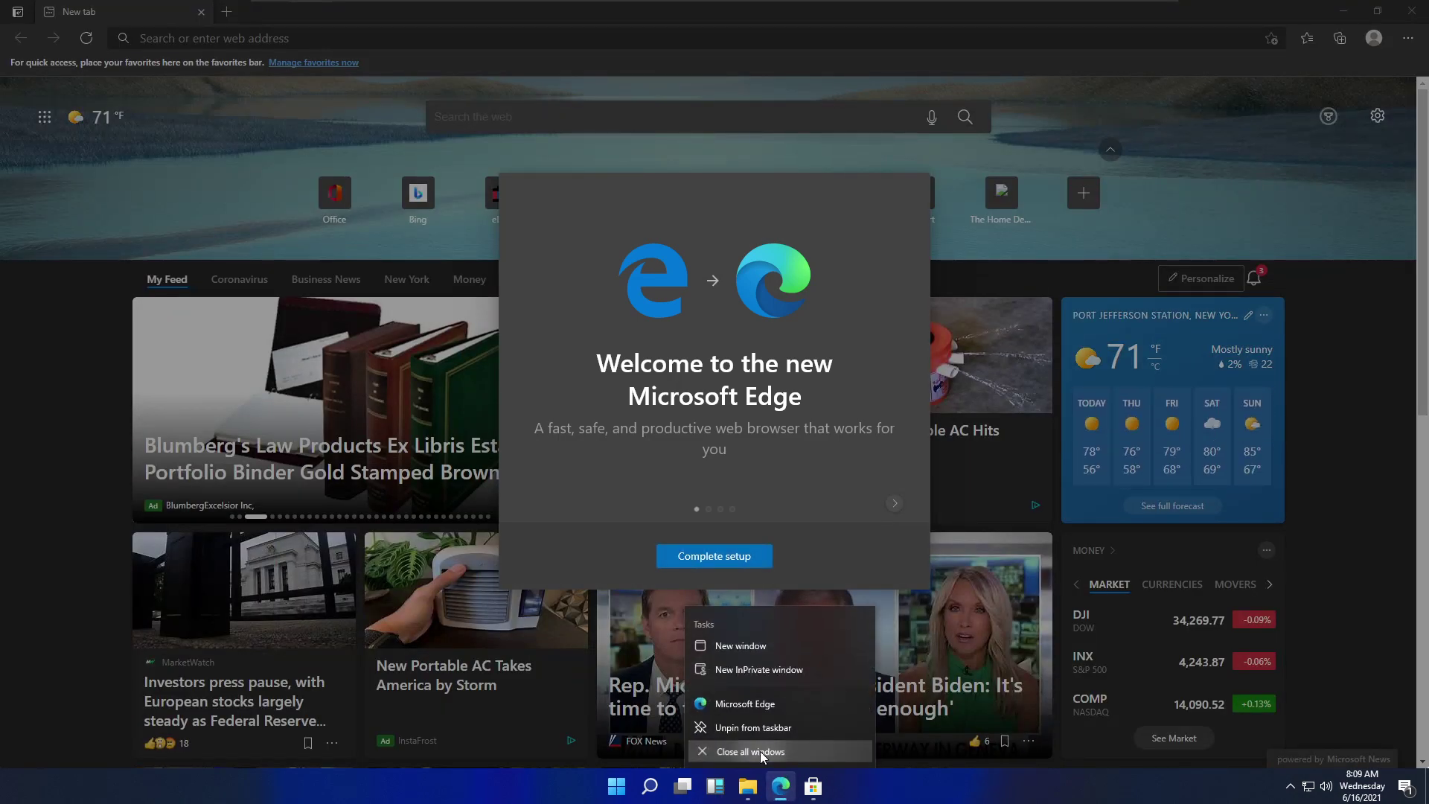
left_click(761, 752)
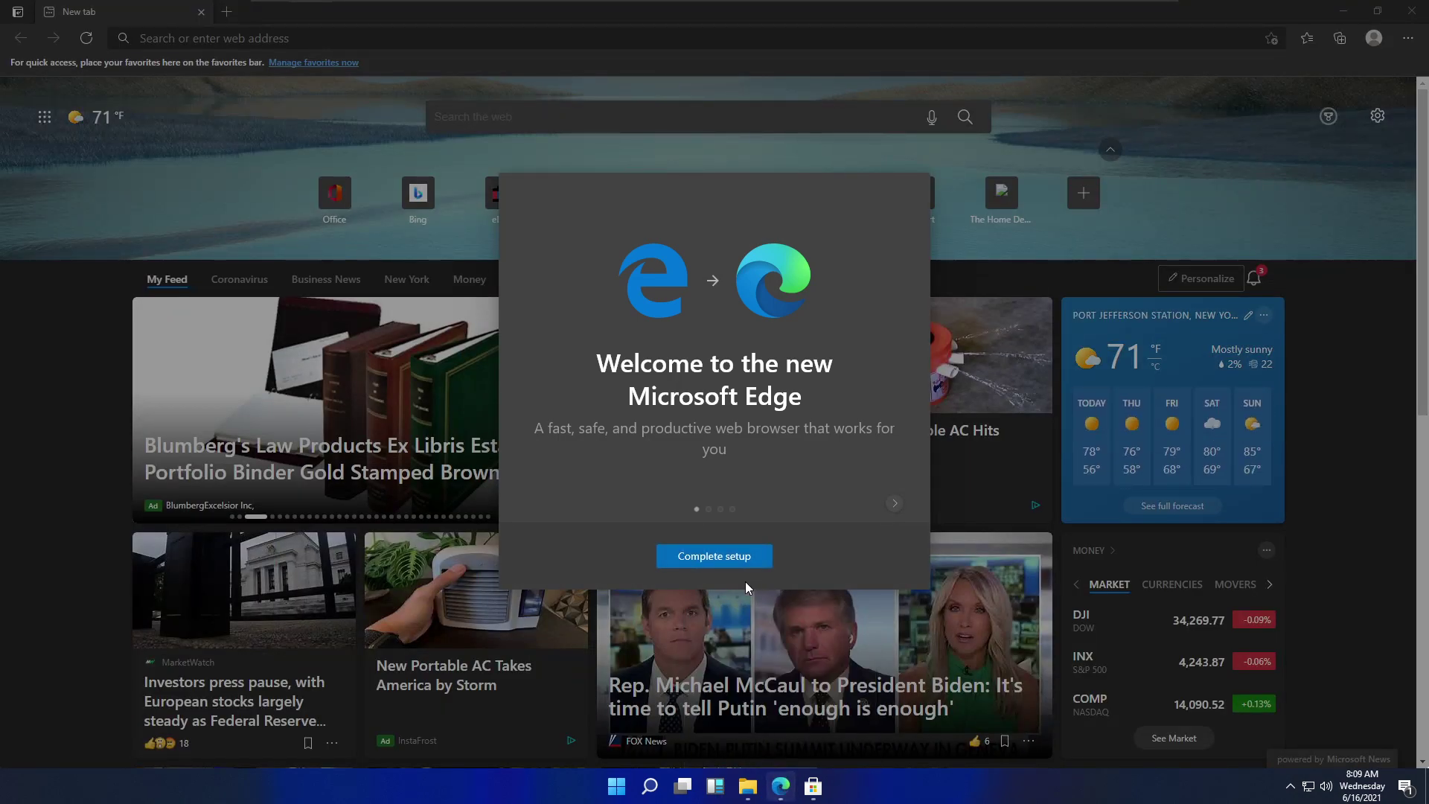
left_click(725, 556)
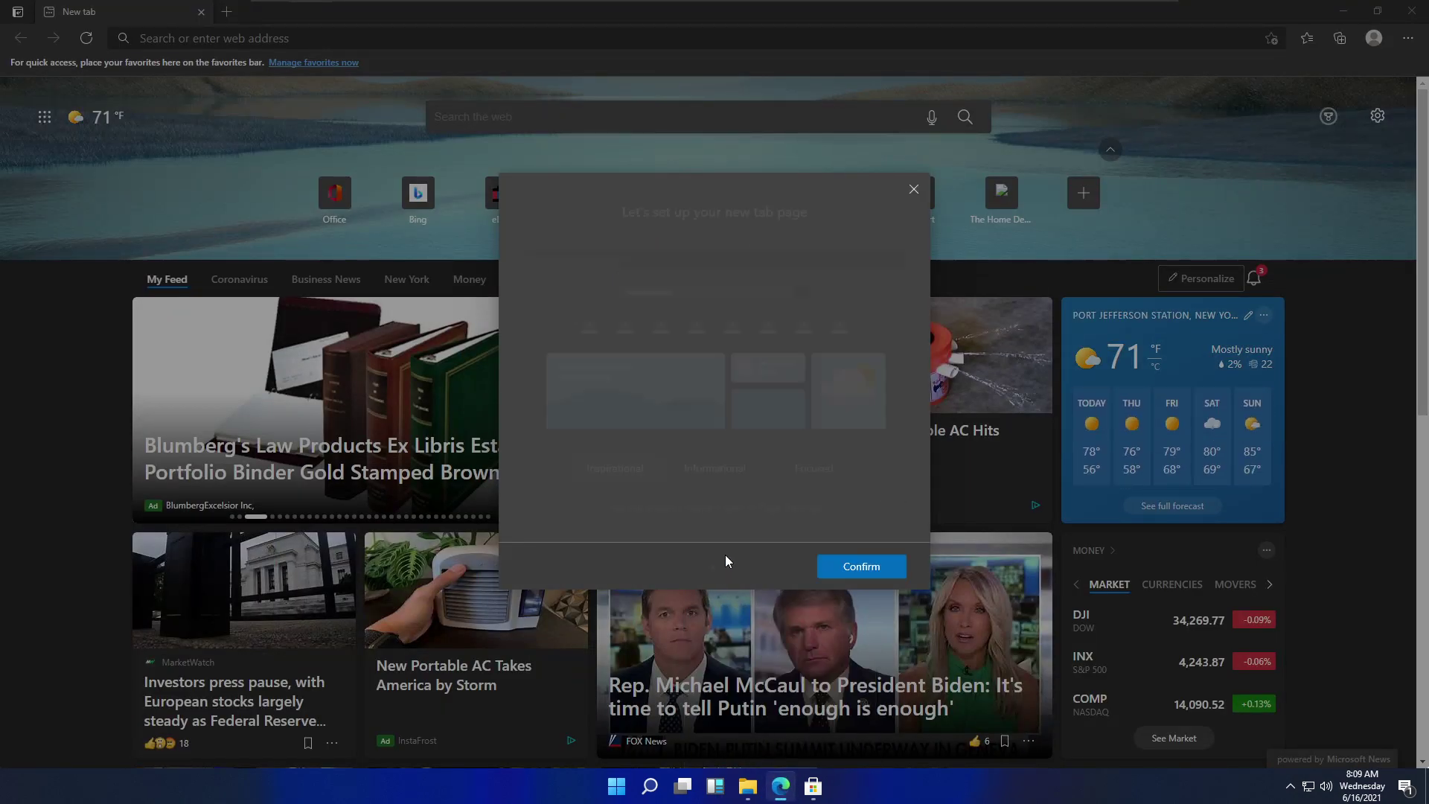
left_click(817, 469)
left_click(887, 568)
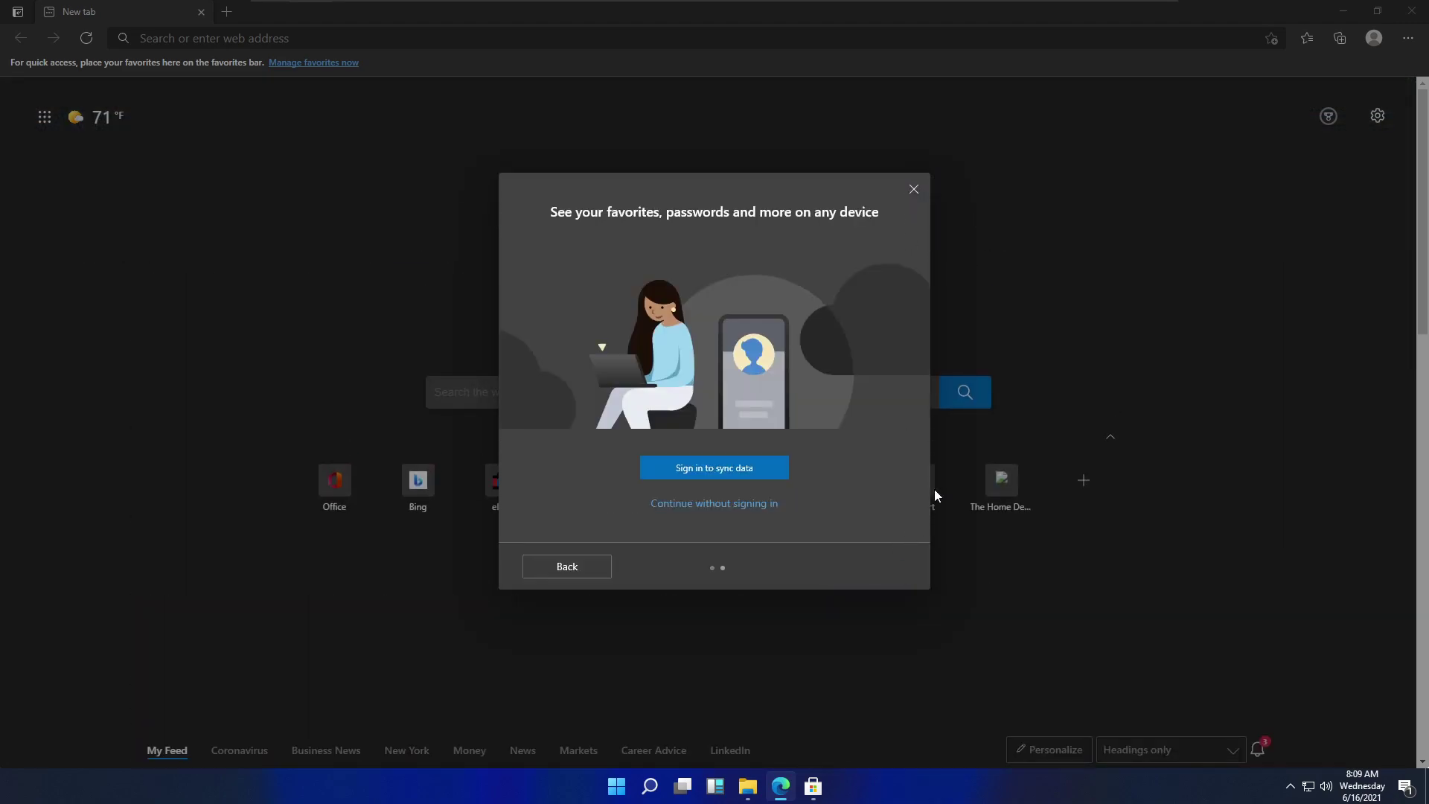
left_click(914, 189)
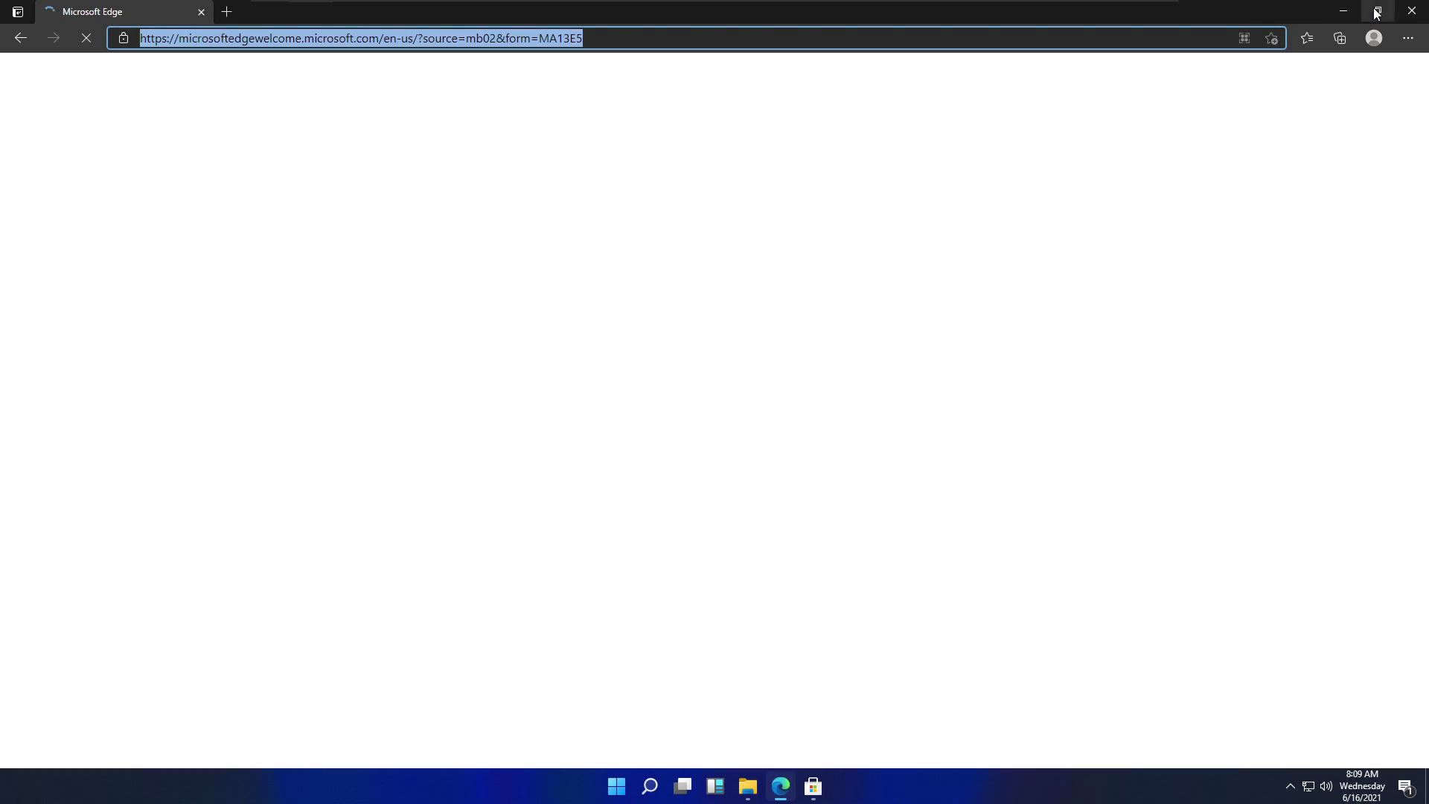
mouse_move(1377, 11)
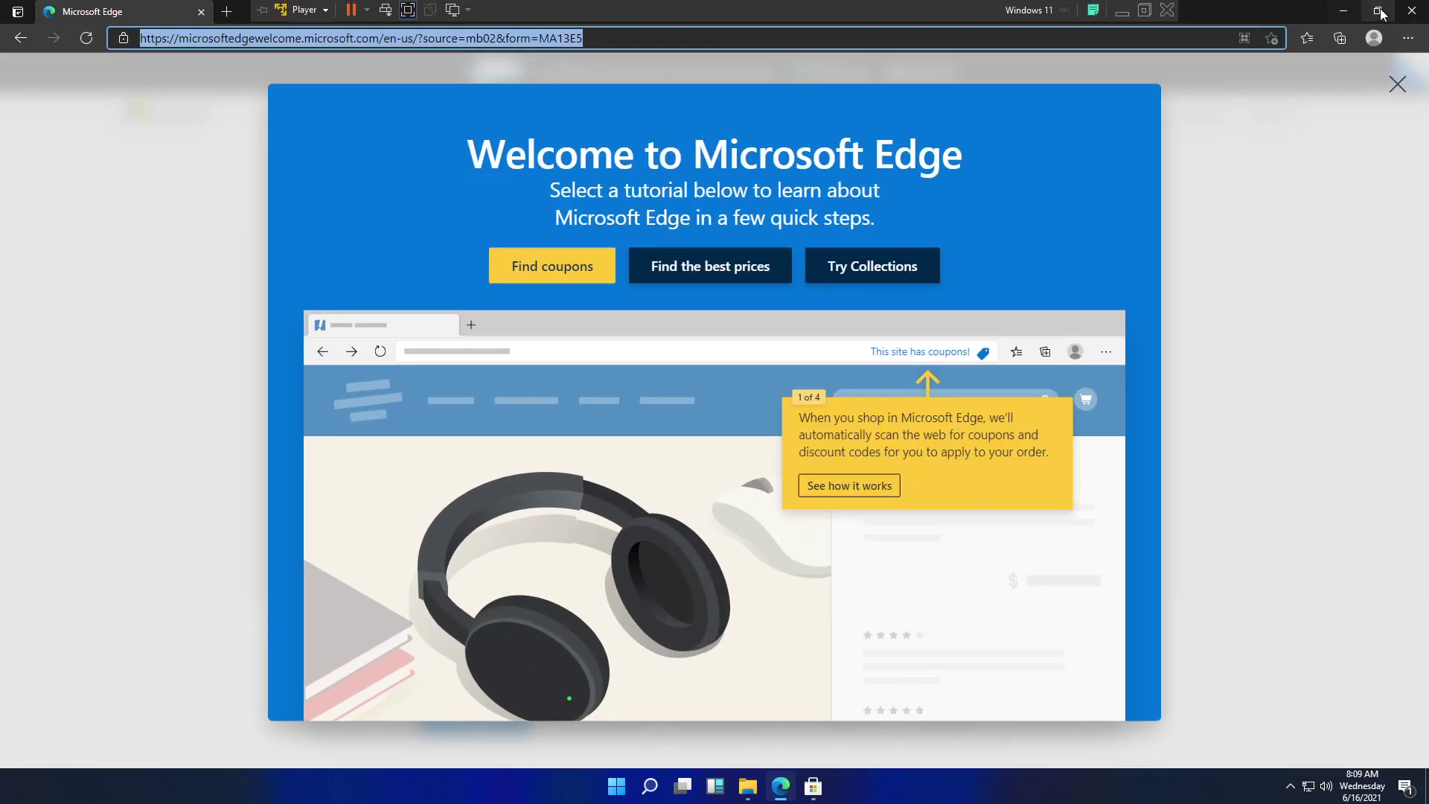
Step: Close Edge, then snap Microsoft Store to the left half and File Explorer to the right
left_click(1412, 10)
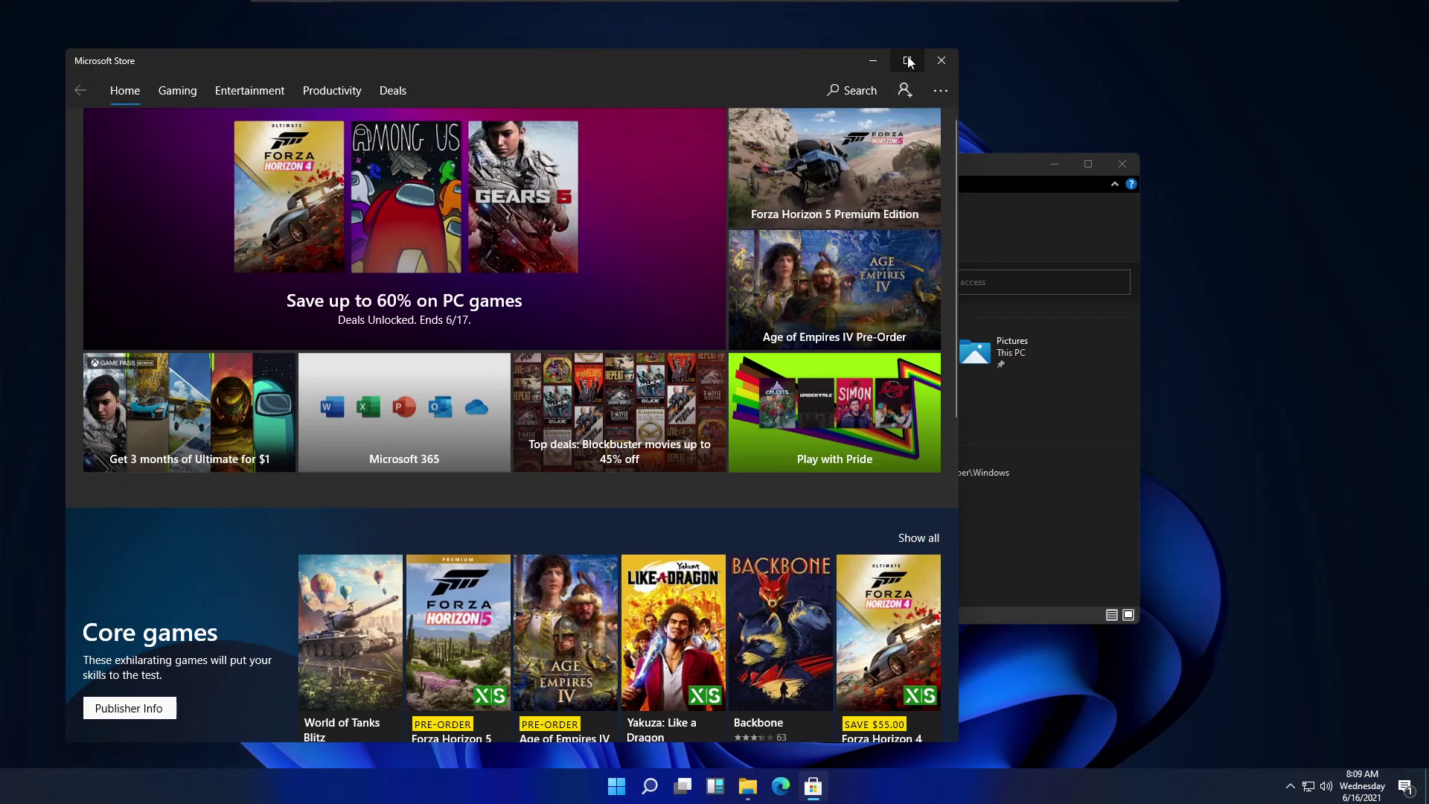
mouse_move(909, 62)
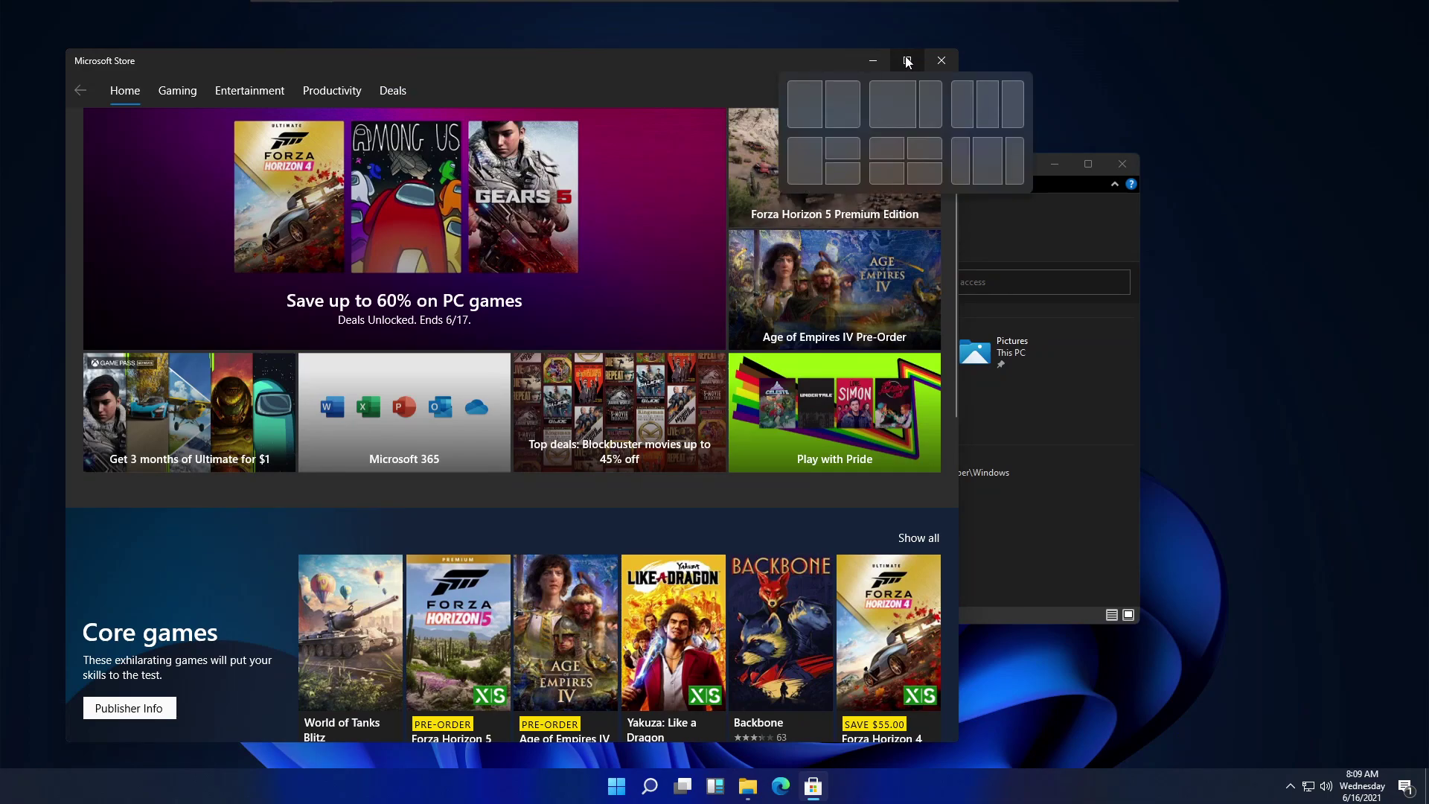
left_click(811, 110)
left_click(1002, 311)
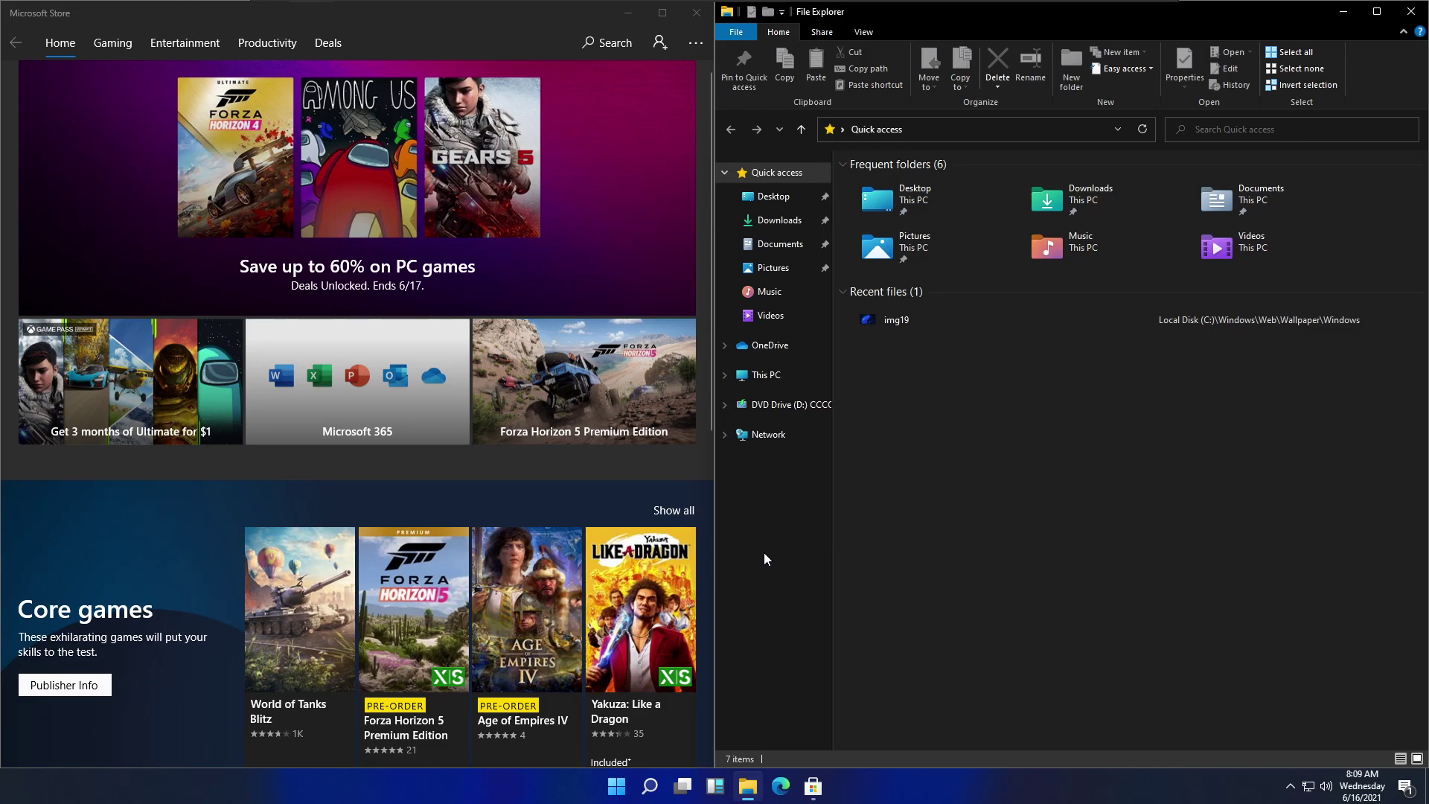
mouse_move(748, 788)
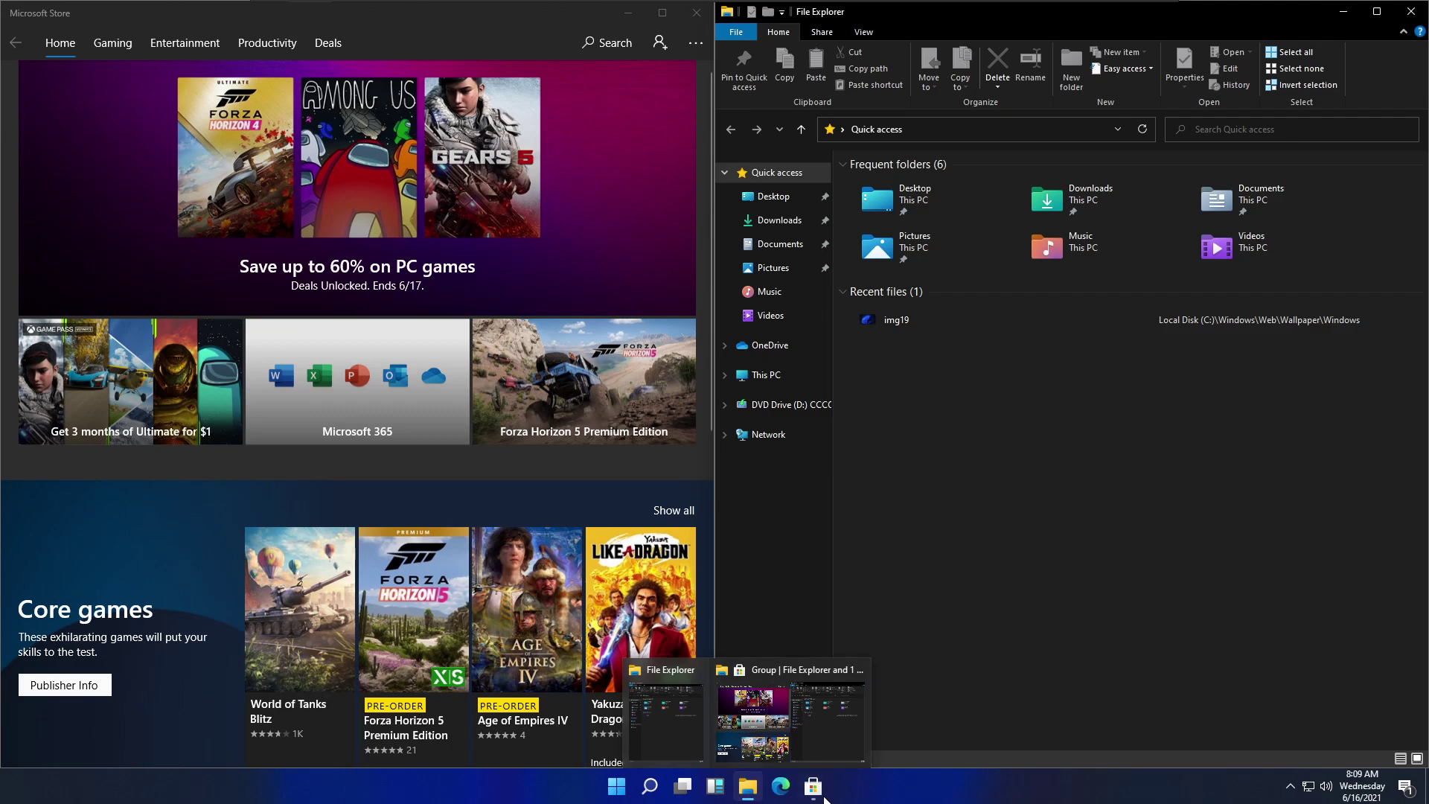
mouse_move(814, 790)
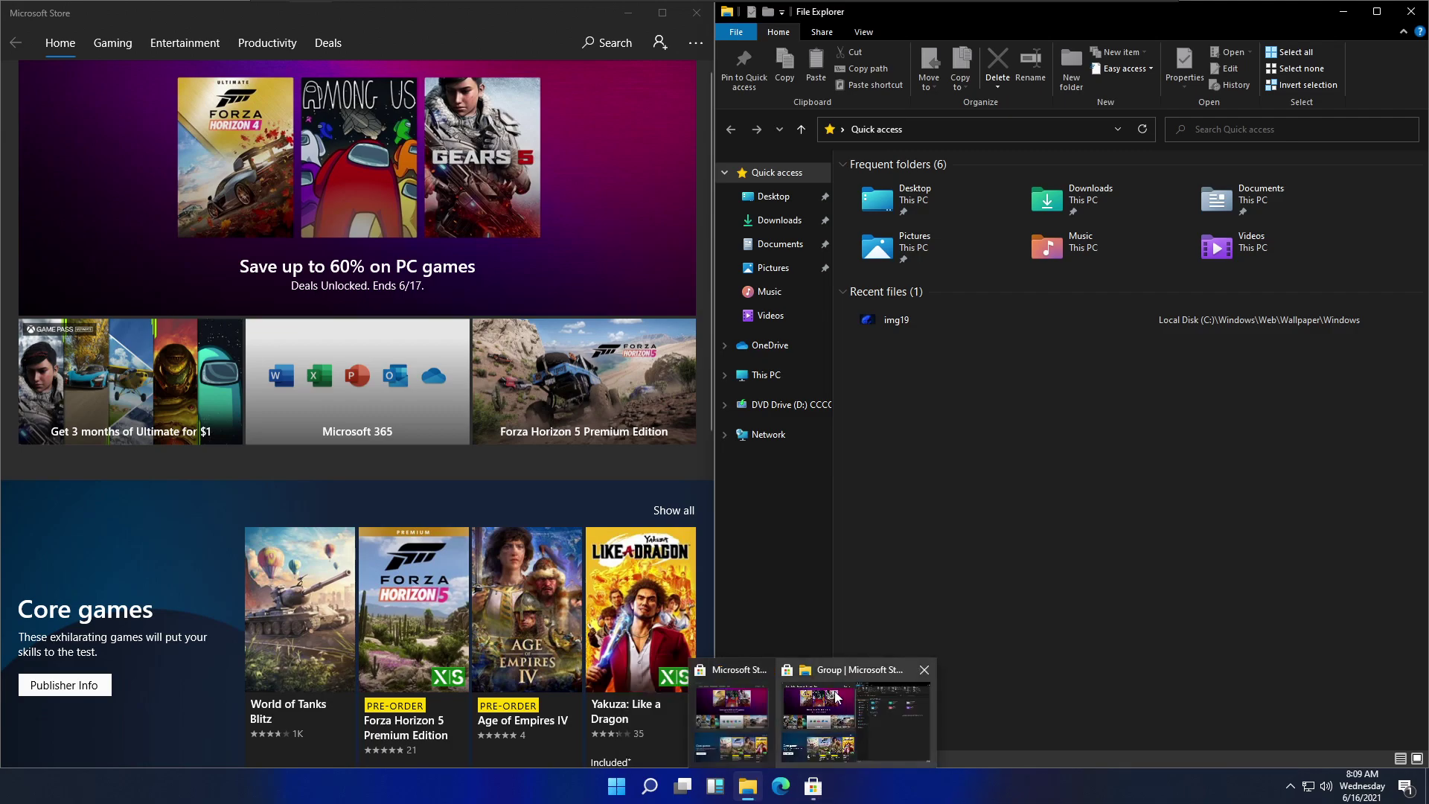
mouse_move(741, 715)
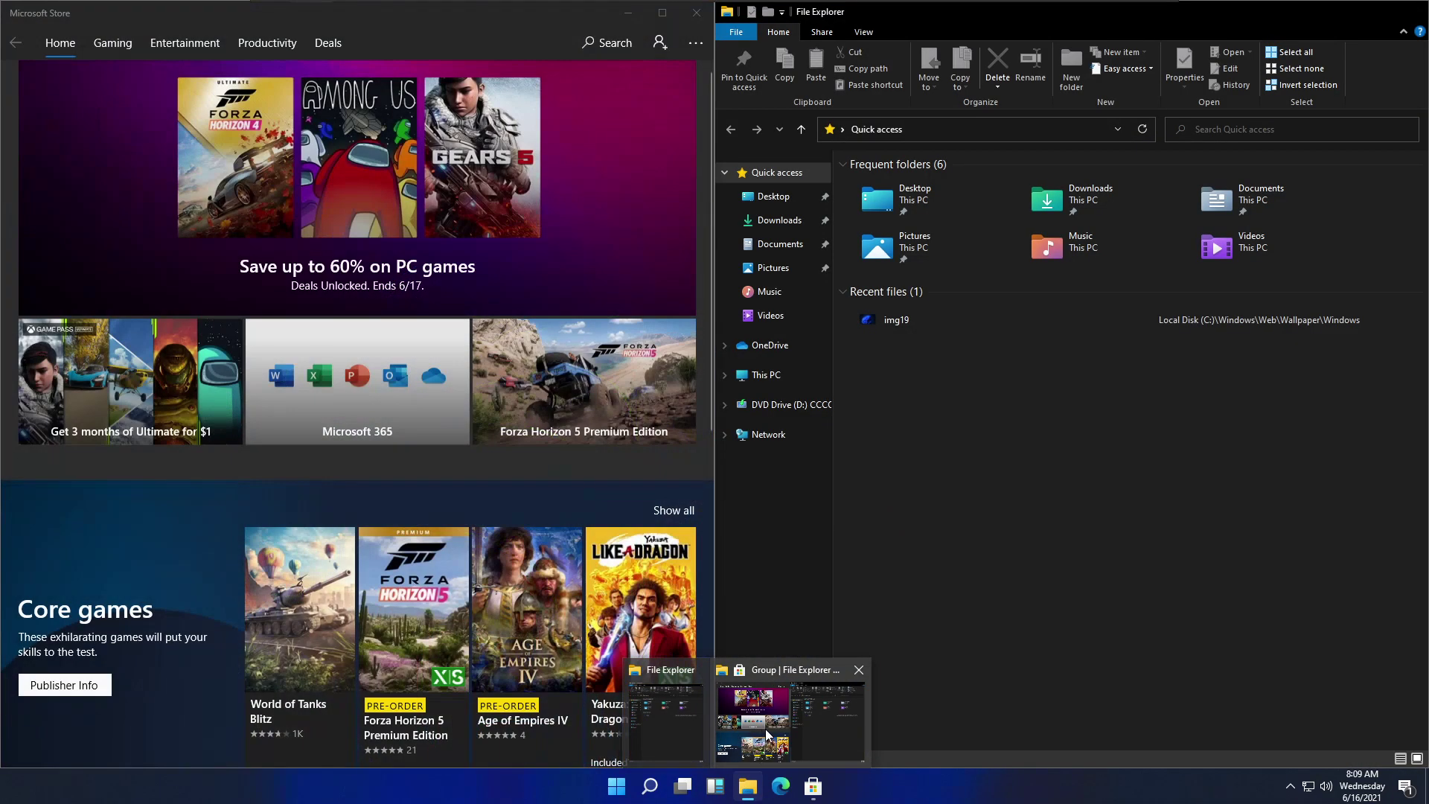
Step: Launch Photos from Start, dismiss its sign-in prompt and move its window down and right
left_click(765, 729)
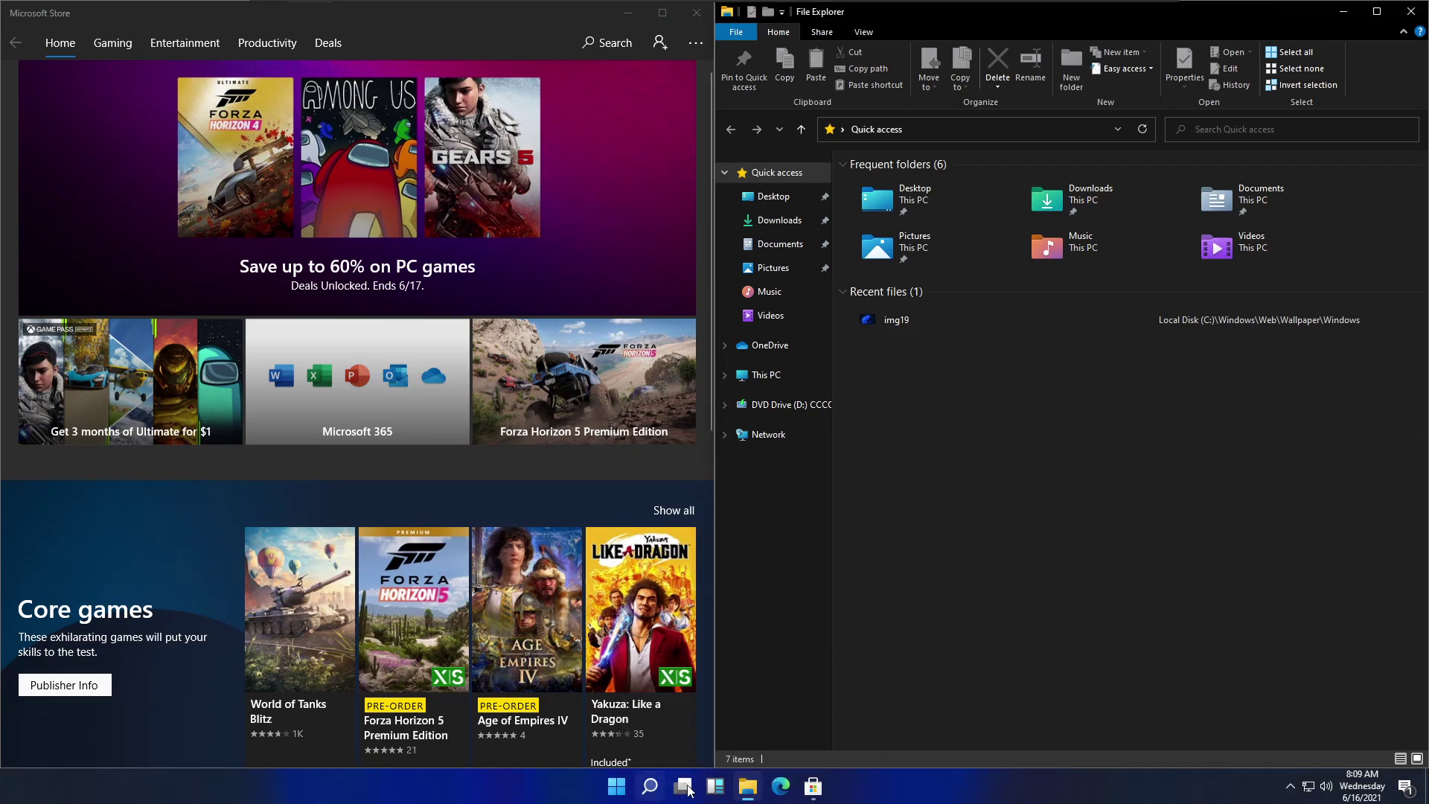
left_click(626, 795)
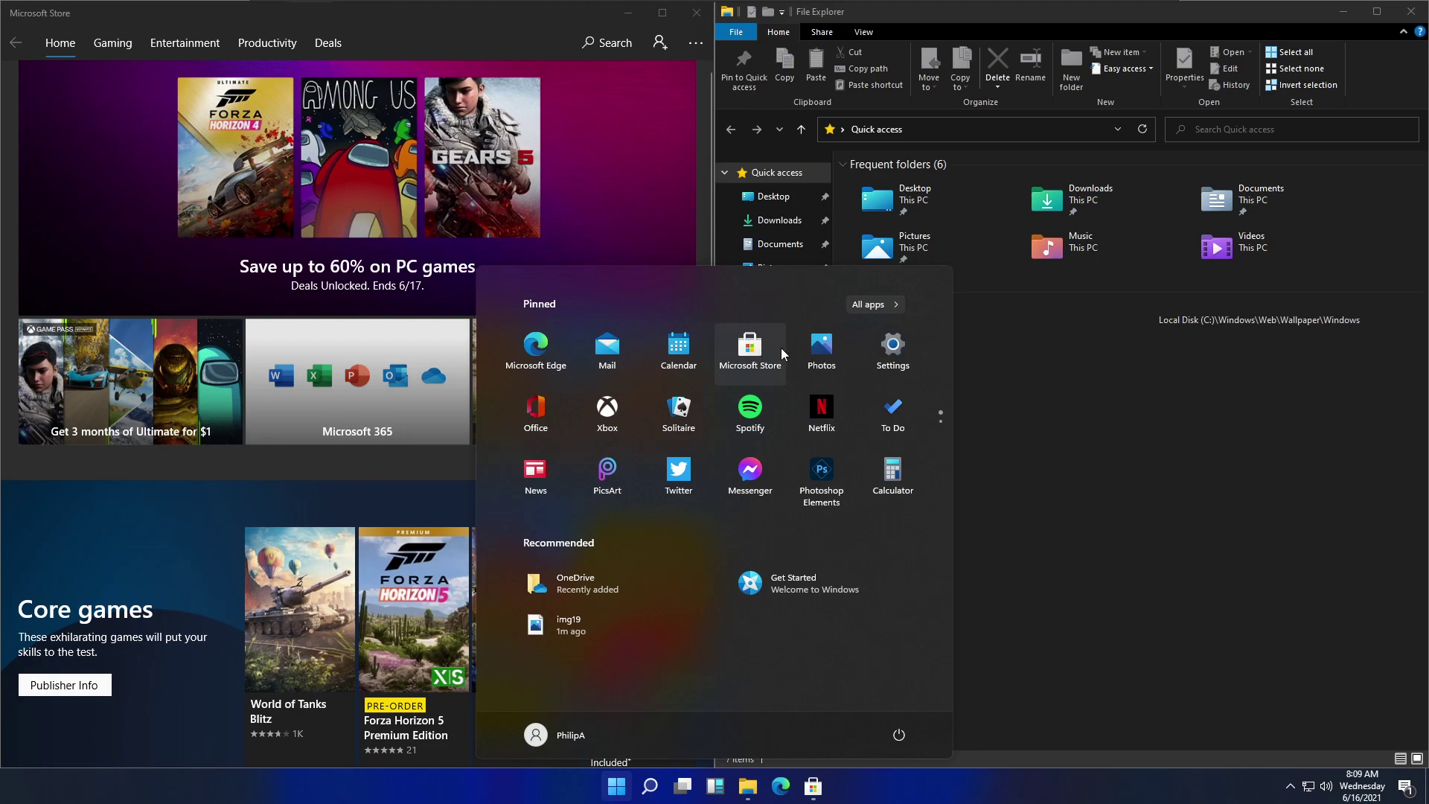
left_click(827, 350)
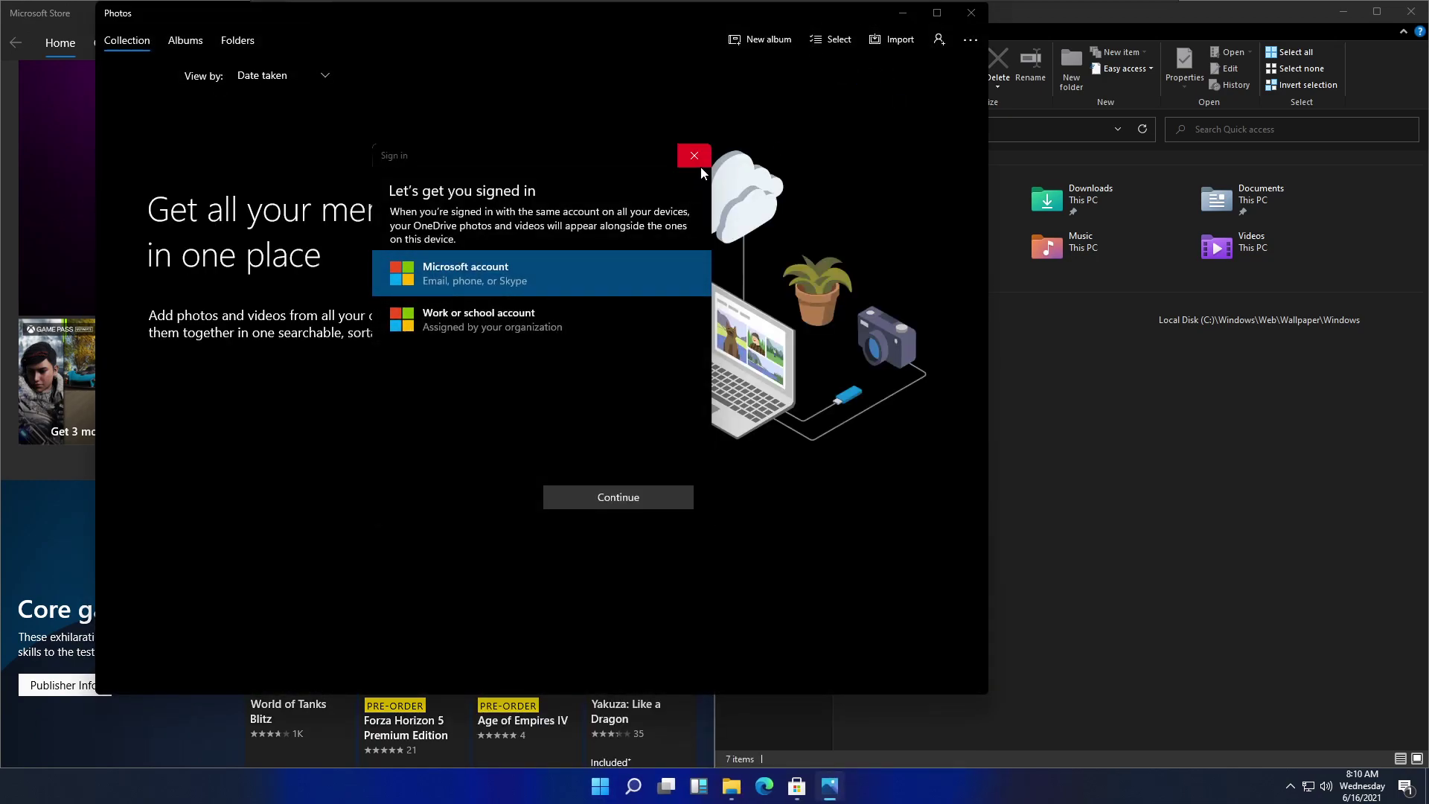
left_click(694, 156)
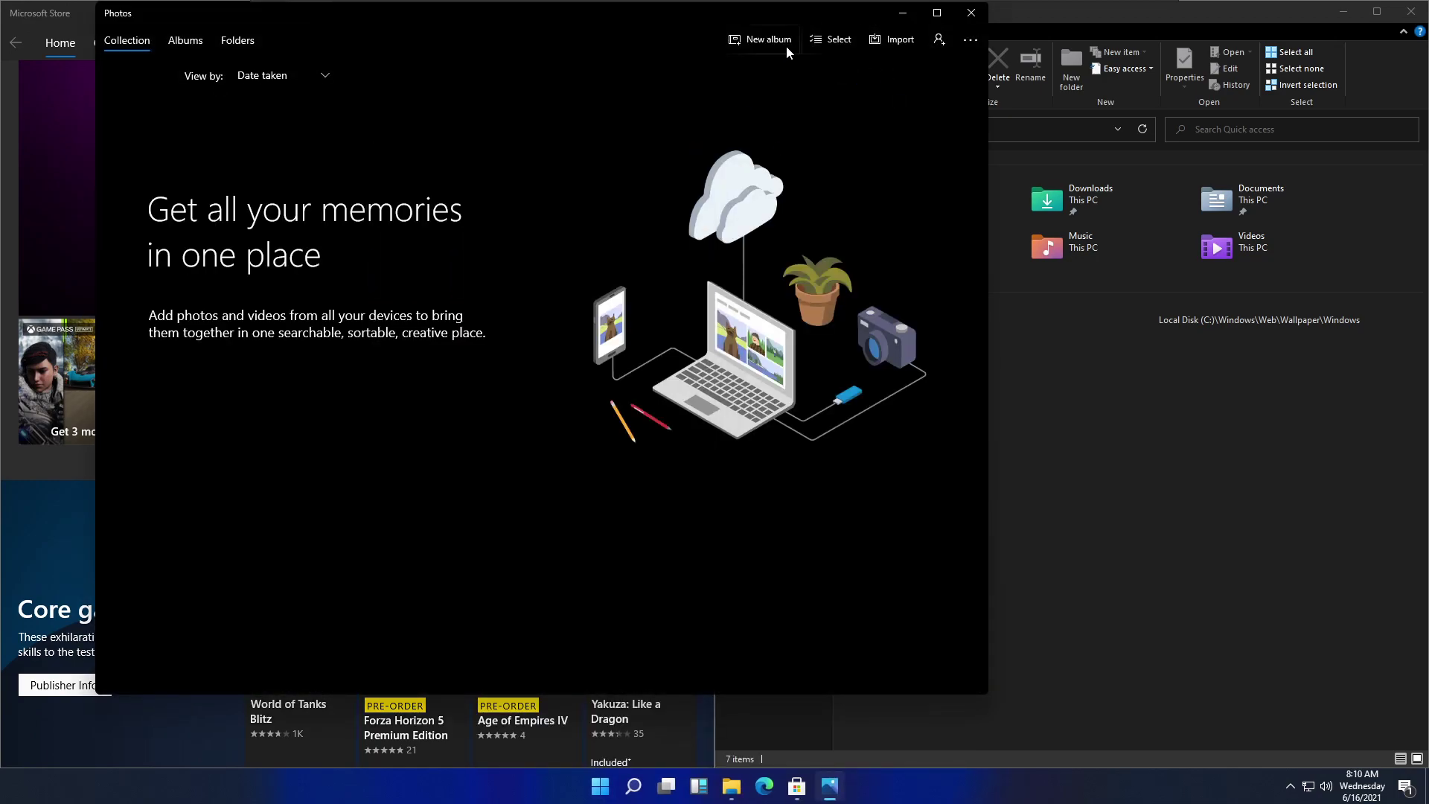
left_click_drag(819, 17, 1016, 55)
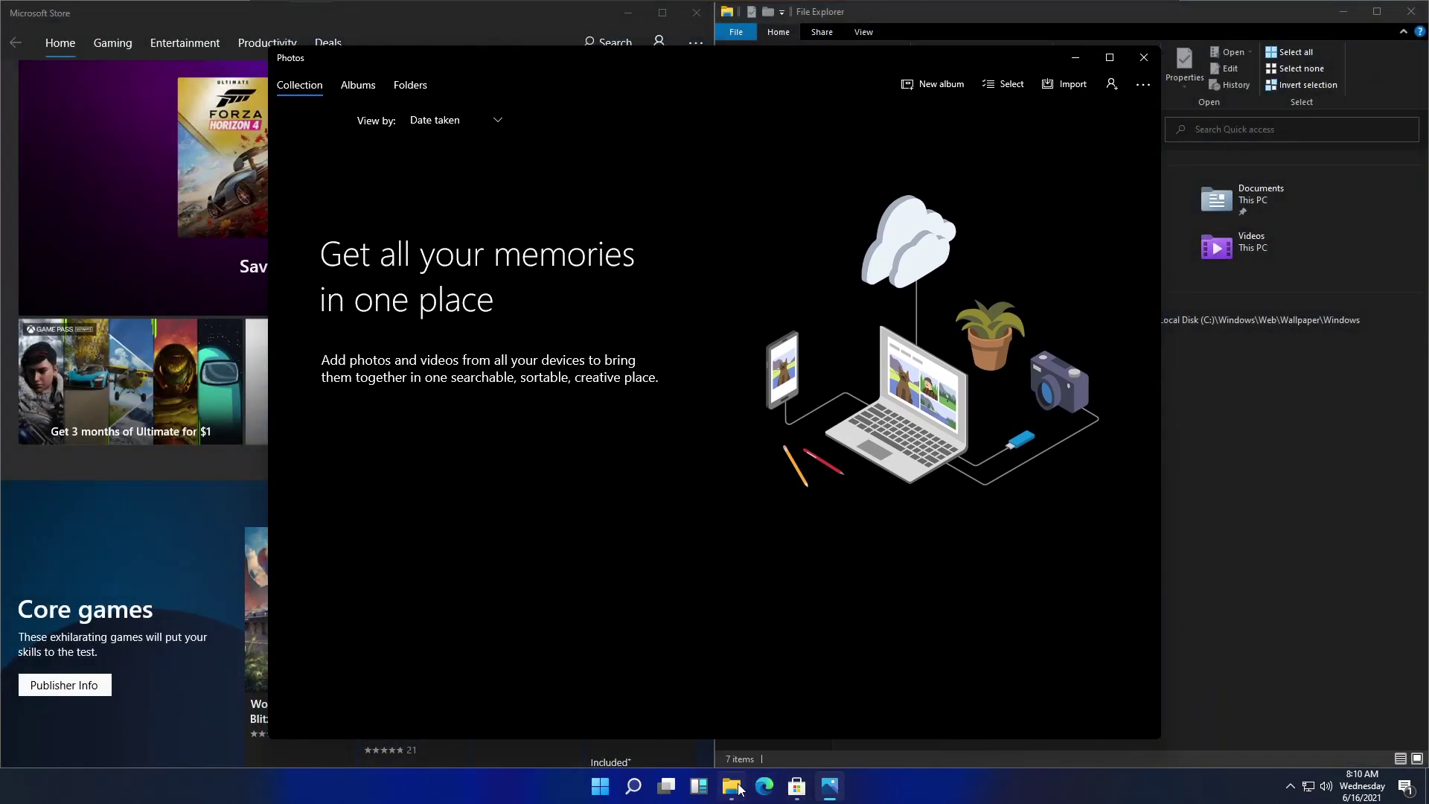
Step: Bring File Explorer and Microsoft Store forward, then show This PC in Explorer
mouse_move(730, 793)
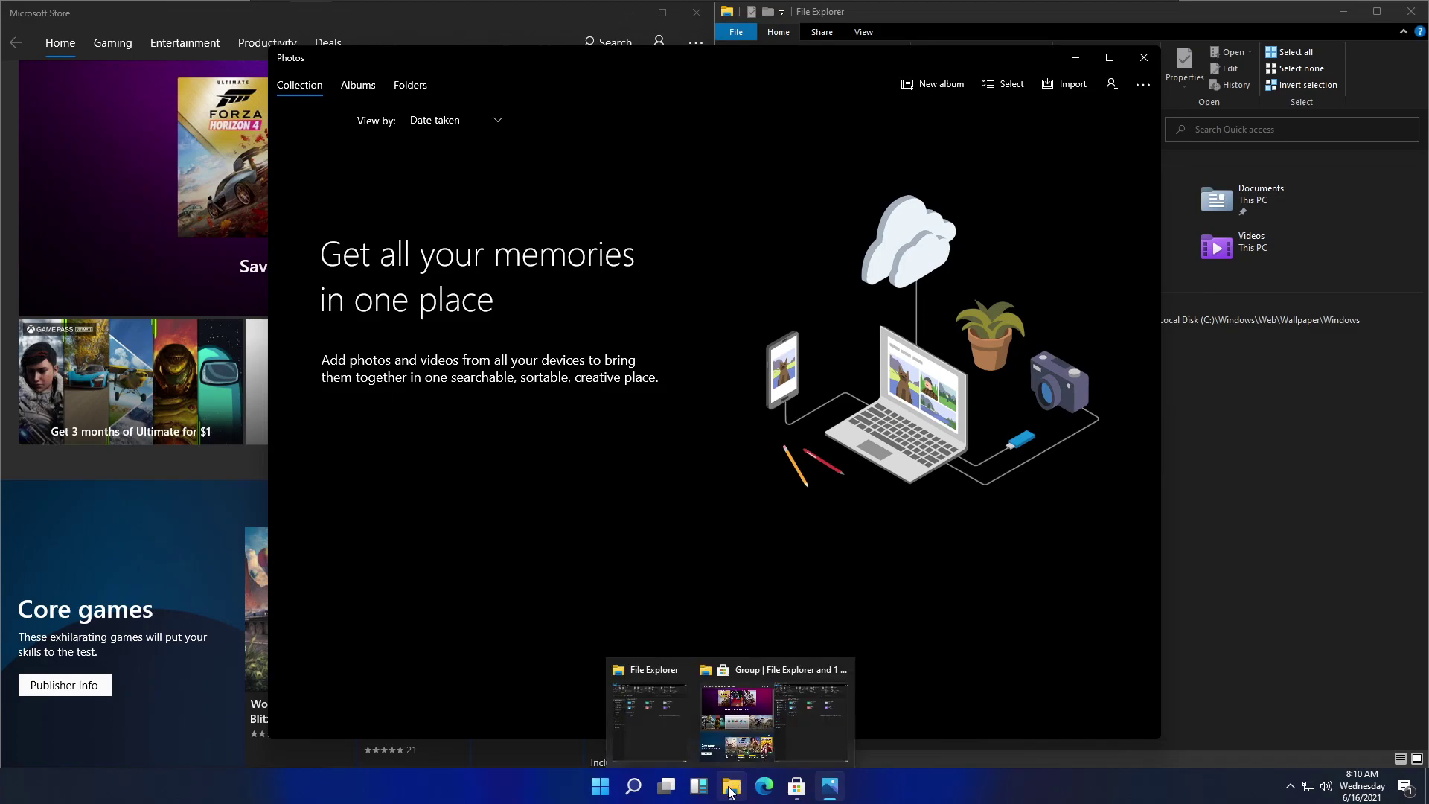
left_click(643, 735)
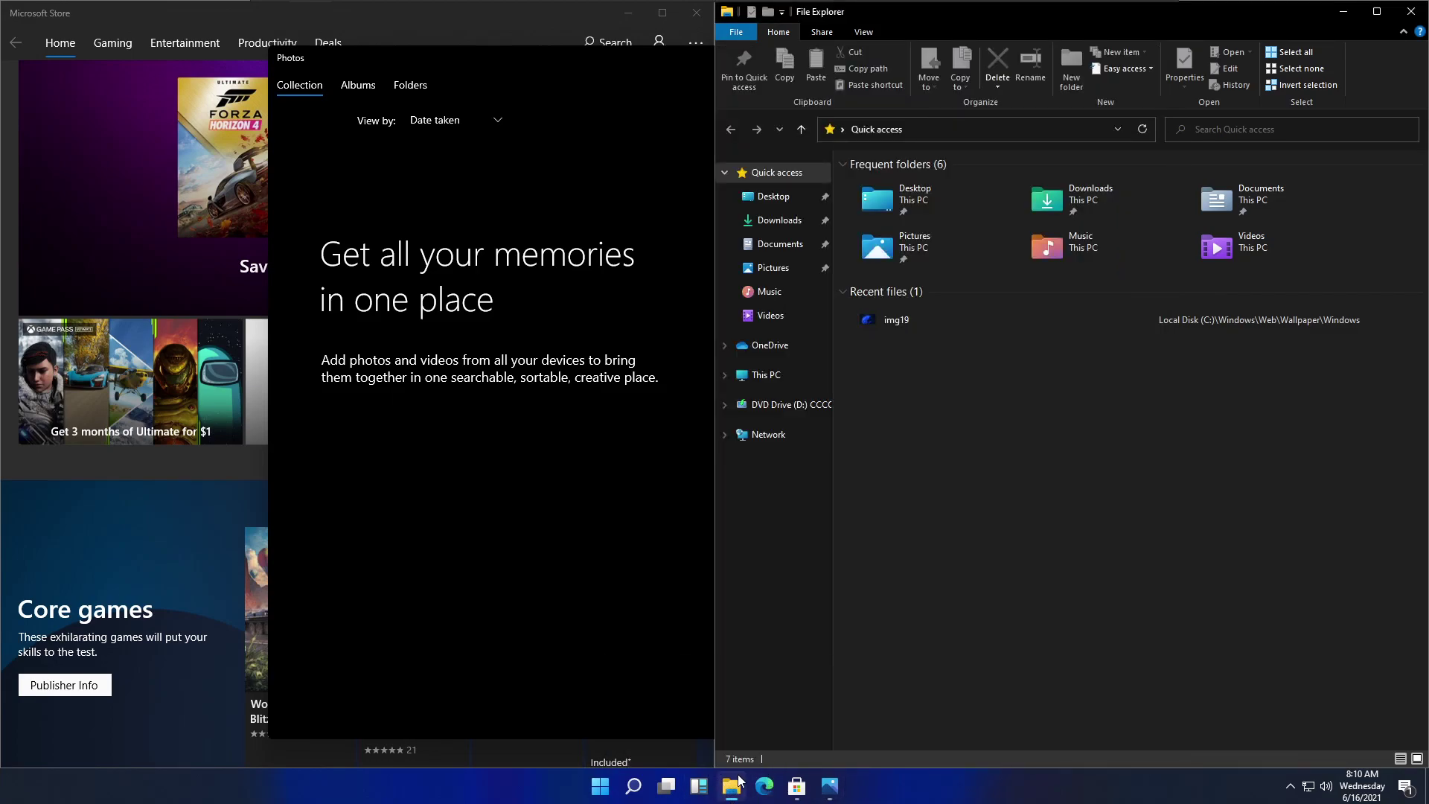
left_click(758, 737)
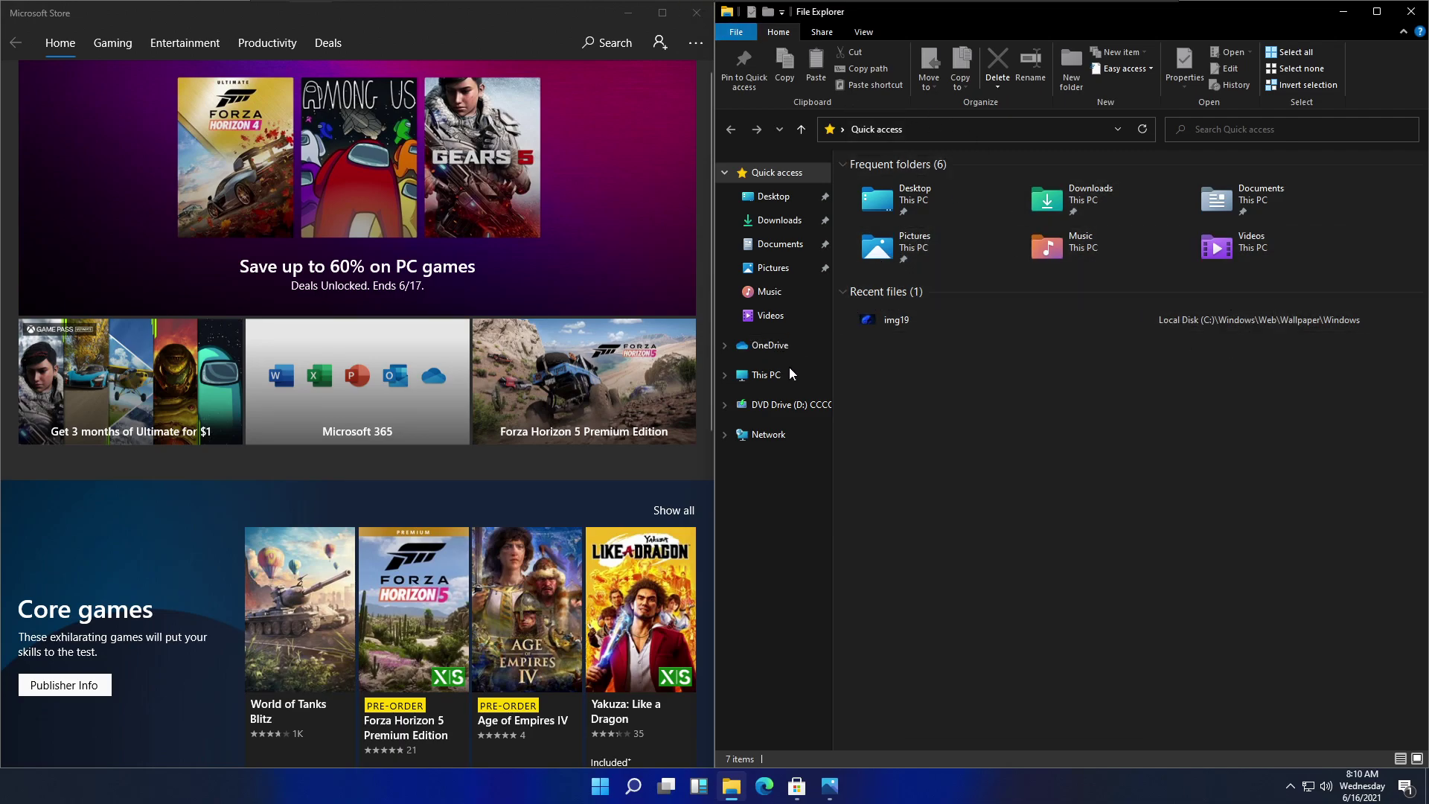
left_click(767, 375)
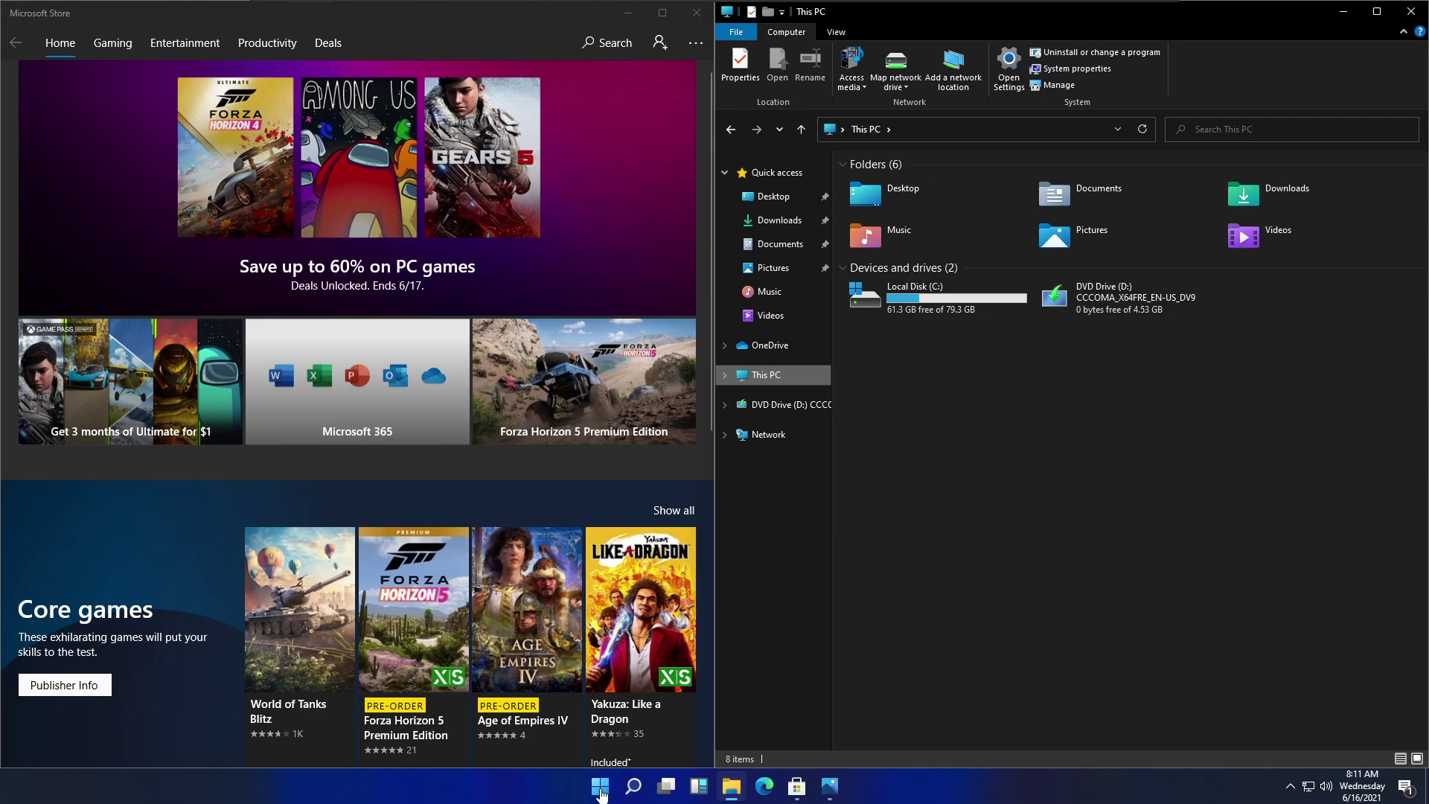
Step: Close Microsoft Store, File Explorer and Photos
left_click(695, 15)
left_click_drag(1217, 10, 978, 80)
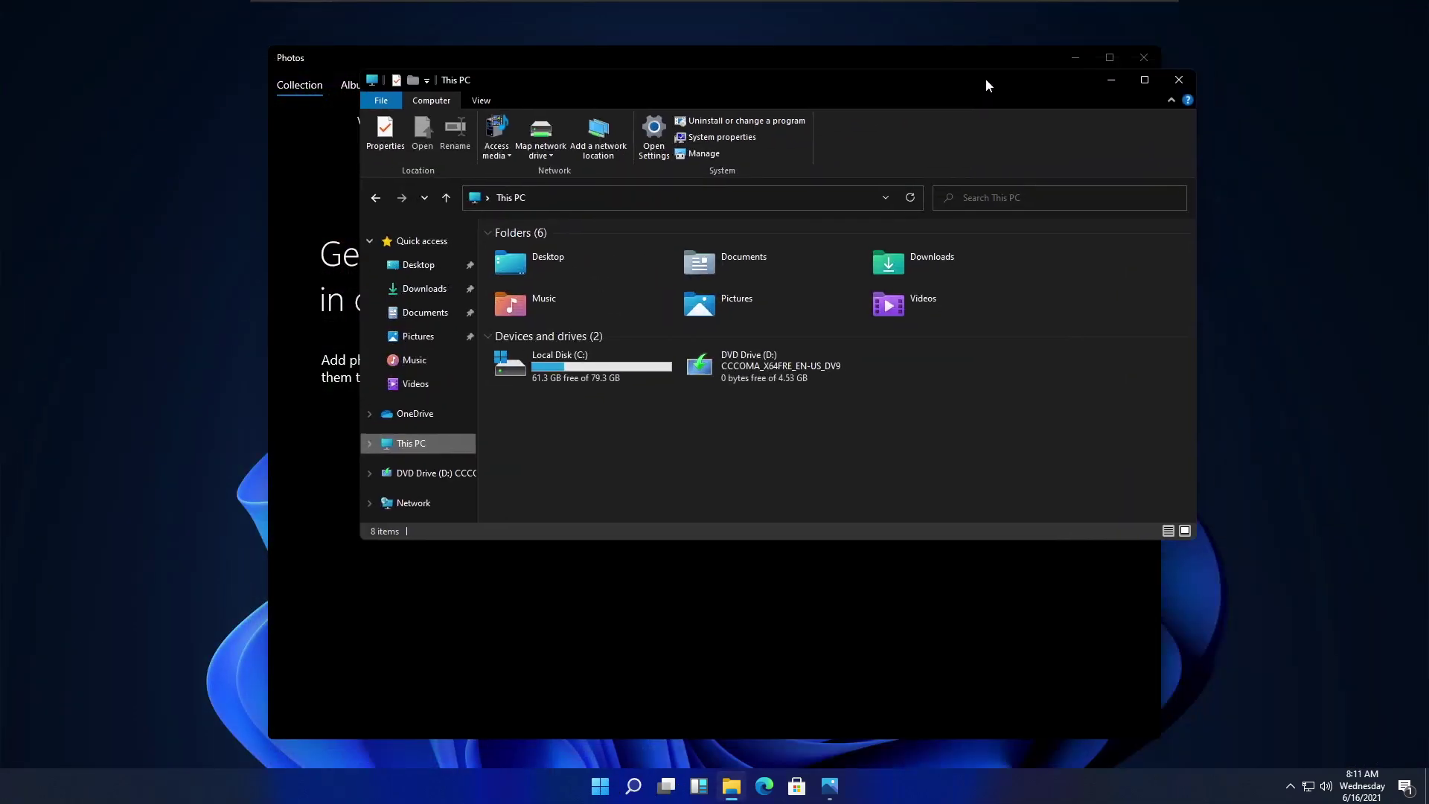
left_click(1130, 82)
left_click(1135, 62)
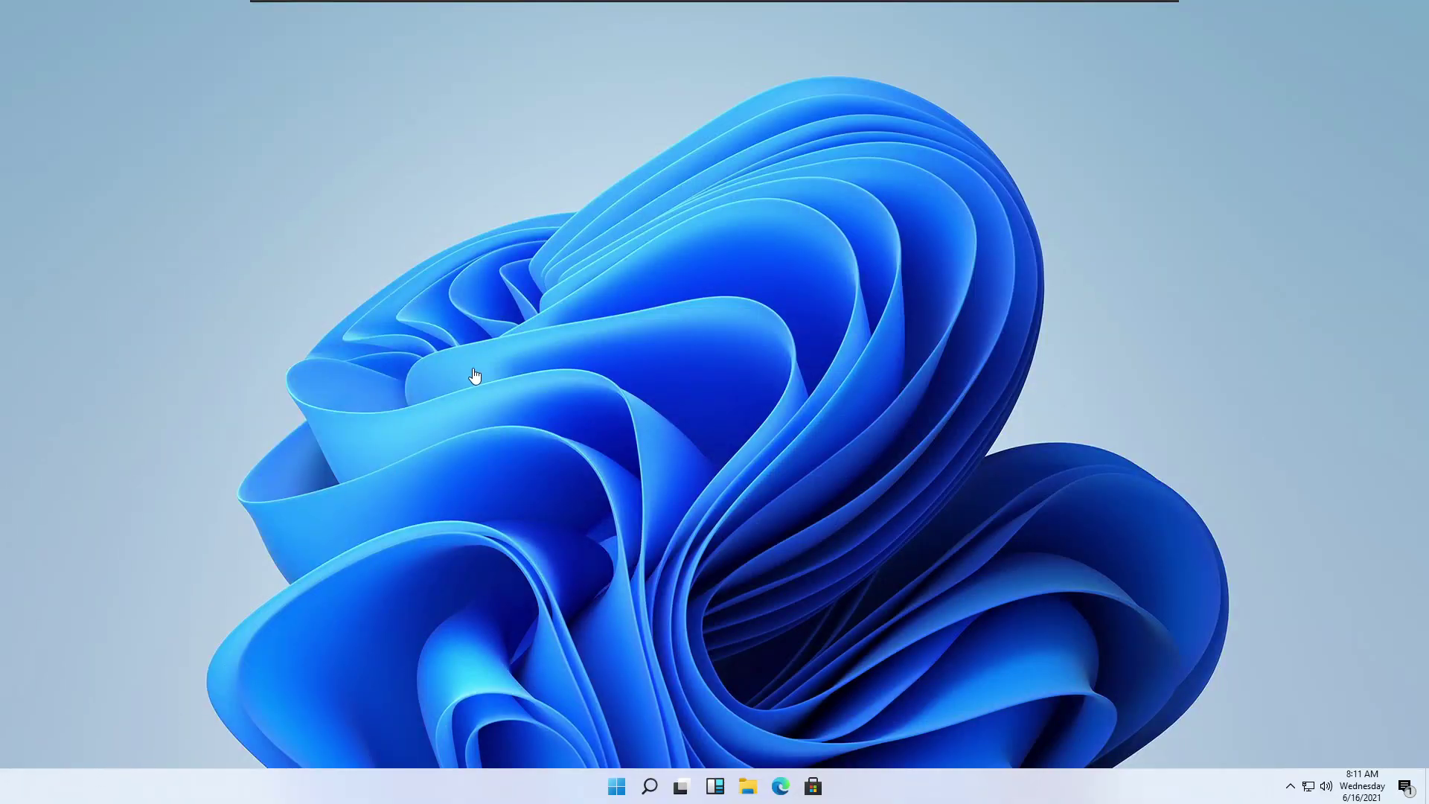
Step: Show desktop icons, set them to Medium size, then hide desktop icons again
right_click(699, 382)
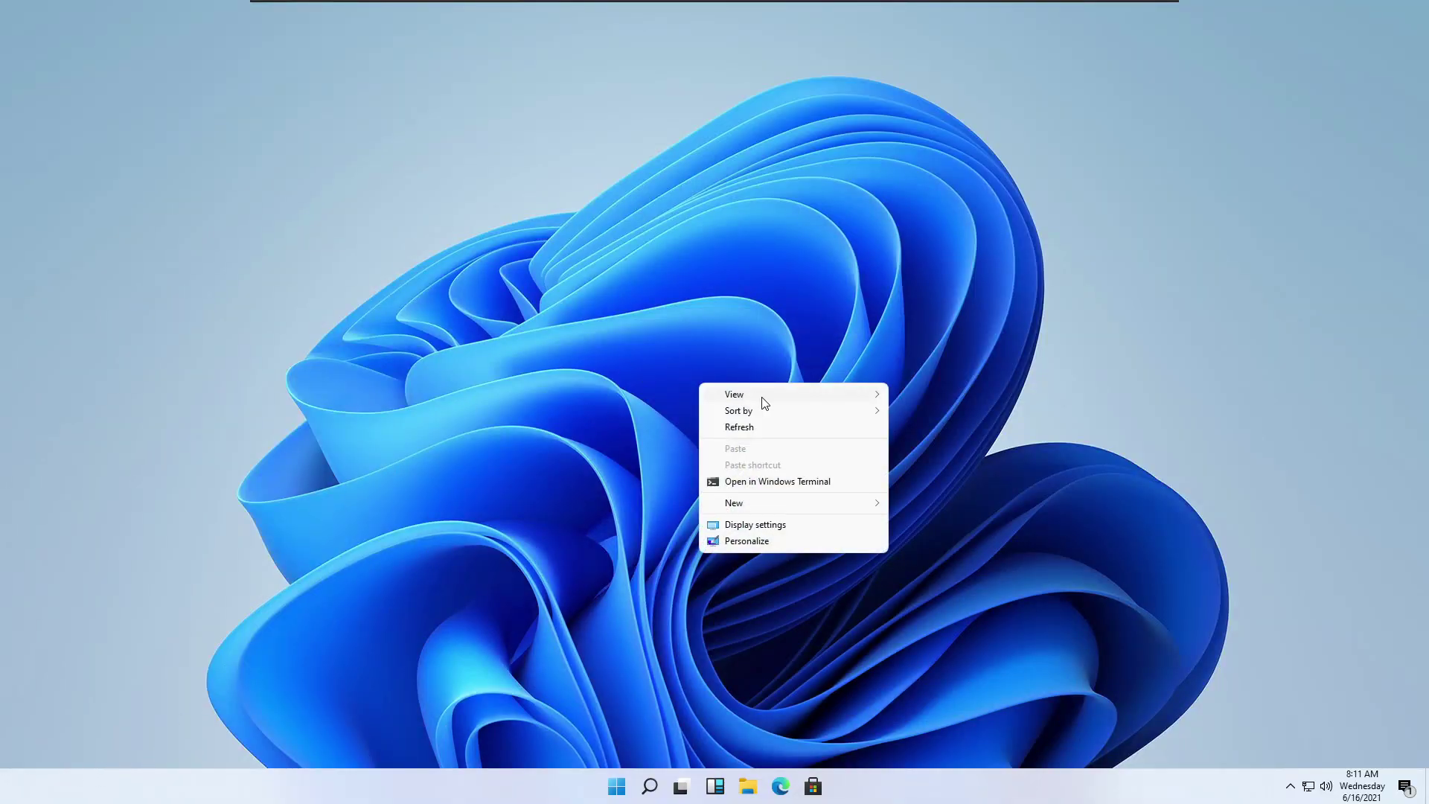
mouse_move(861, 402)
left_click(924, 487)
right_click(835, 398)
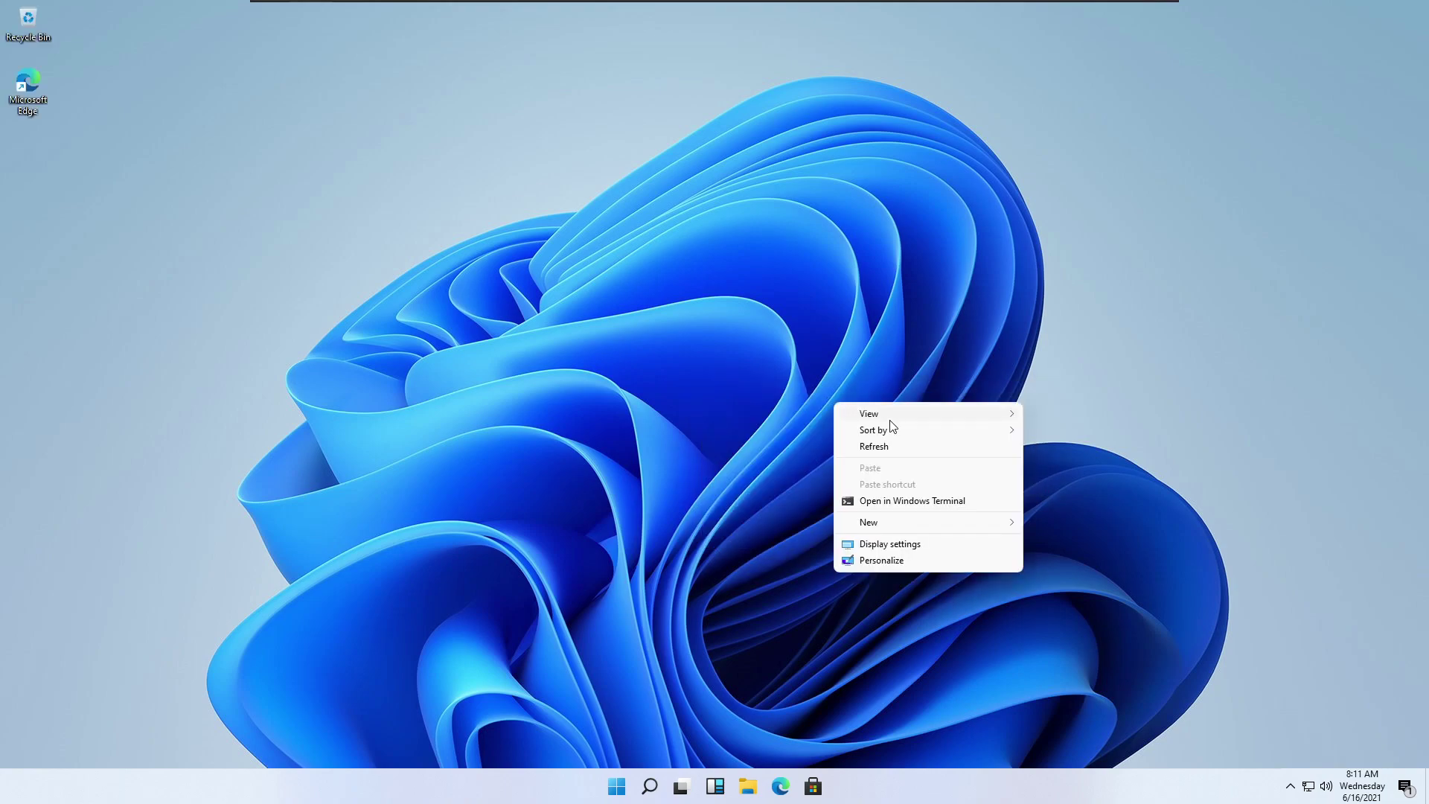
mouse_move(983, 412)
left_click(1048, 430)
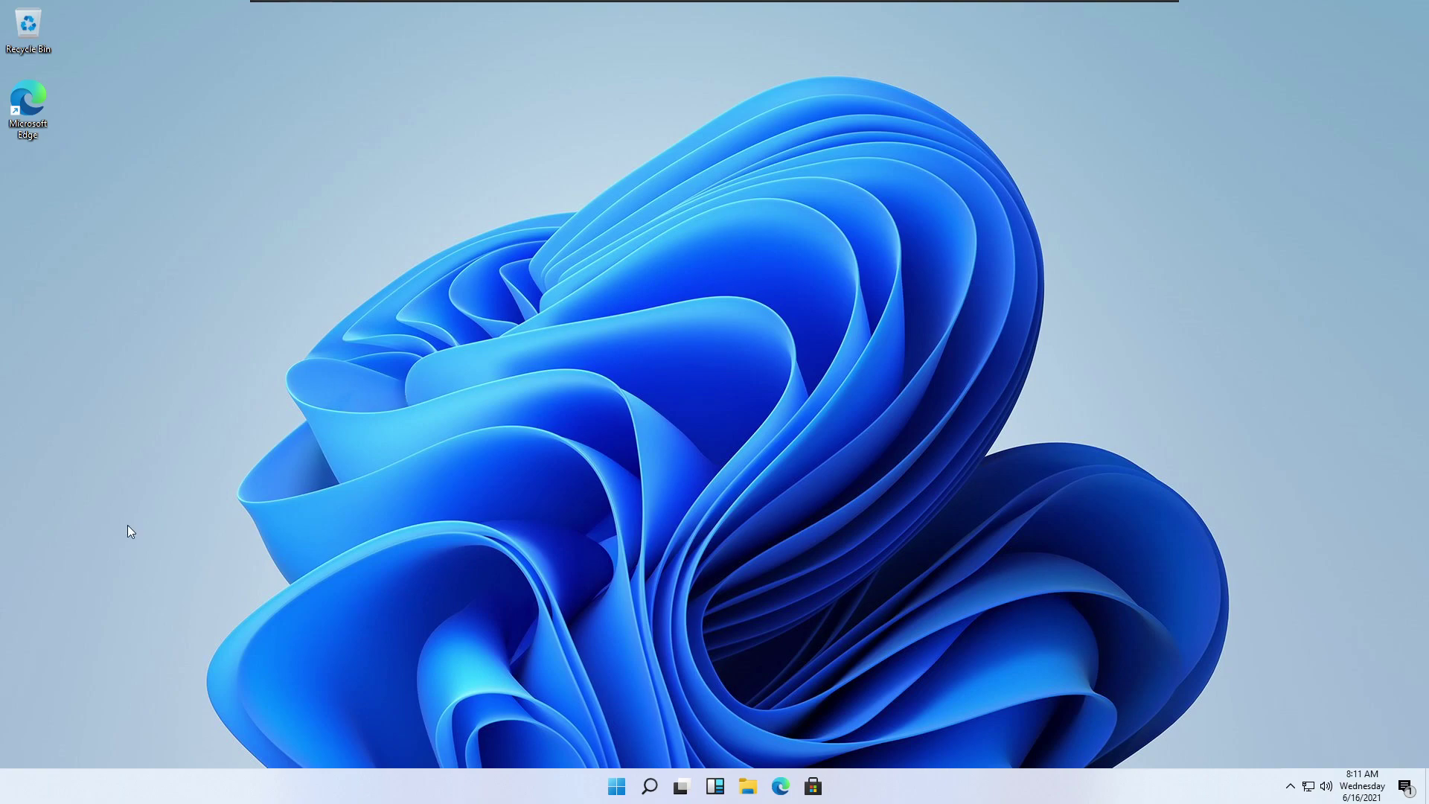
right_click(659, 506)
mouse_move(845, 525)
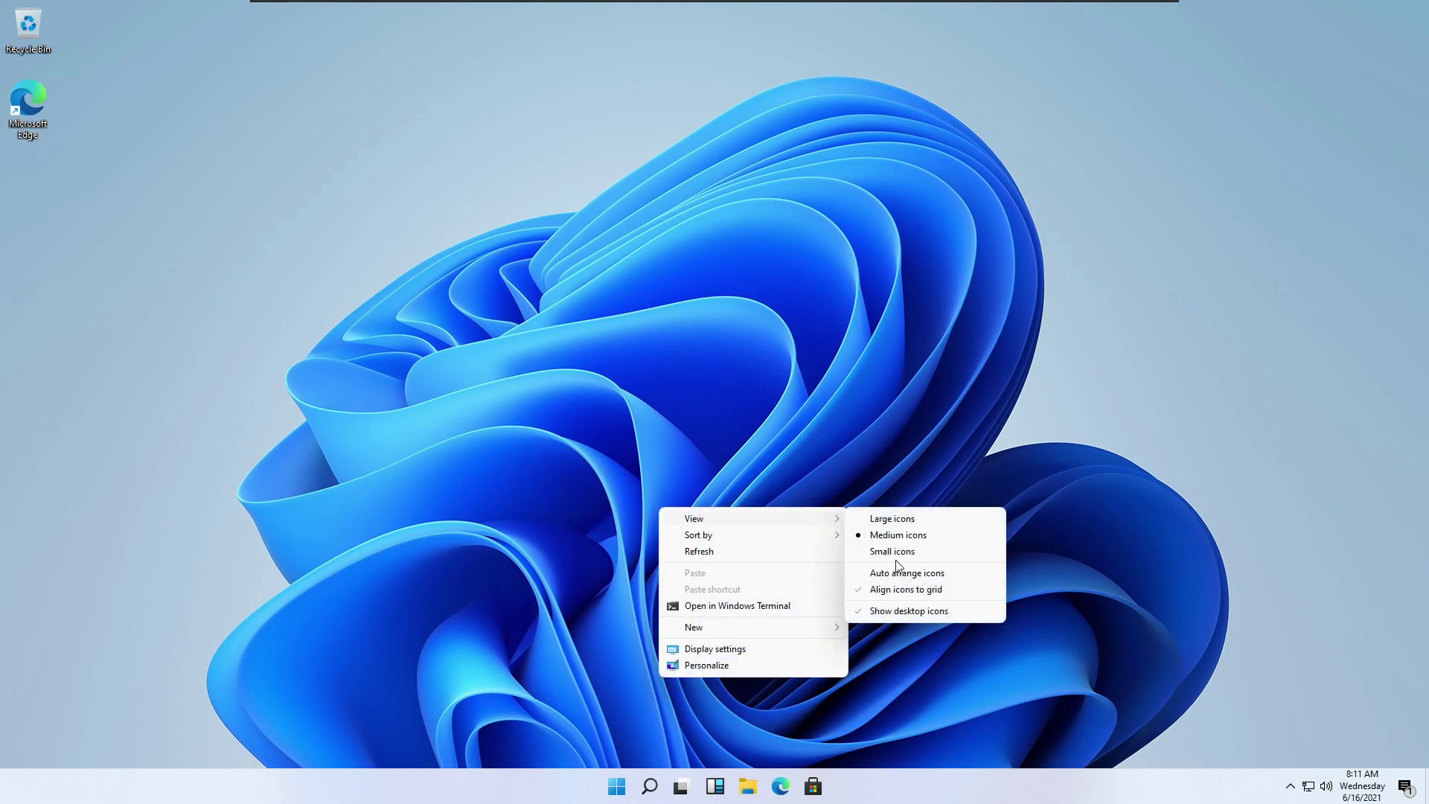
left_click(900, 611)
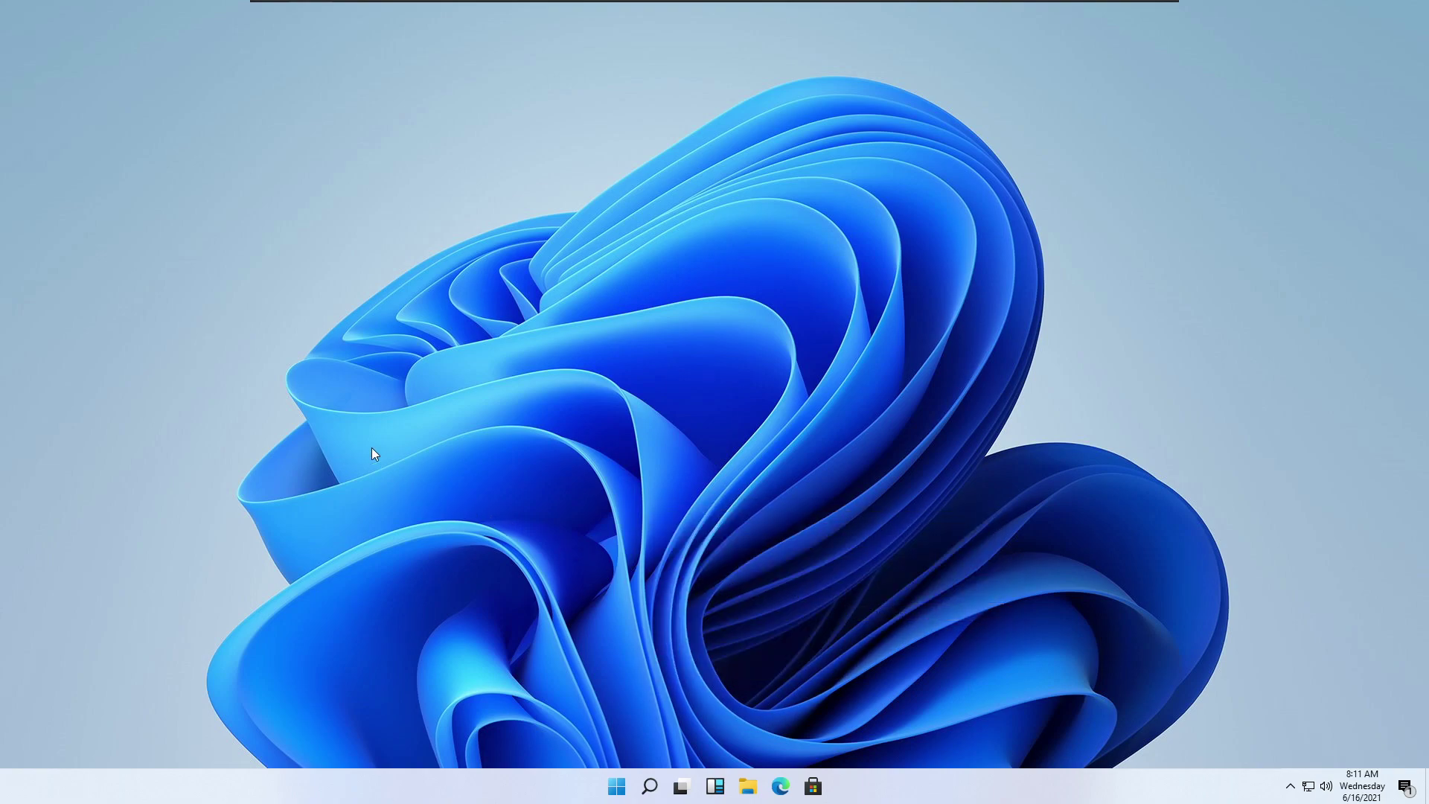
Step: Open Personalize from the desktop and pick the dark blue bloom wallpaper, cancelling the file browser
right_click(524, 408)
left_click(592, 567)
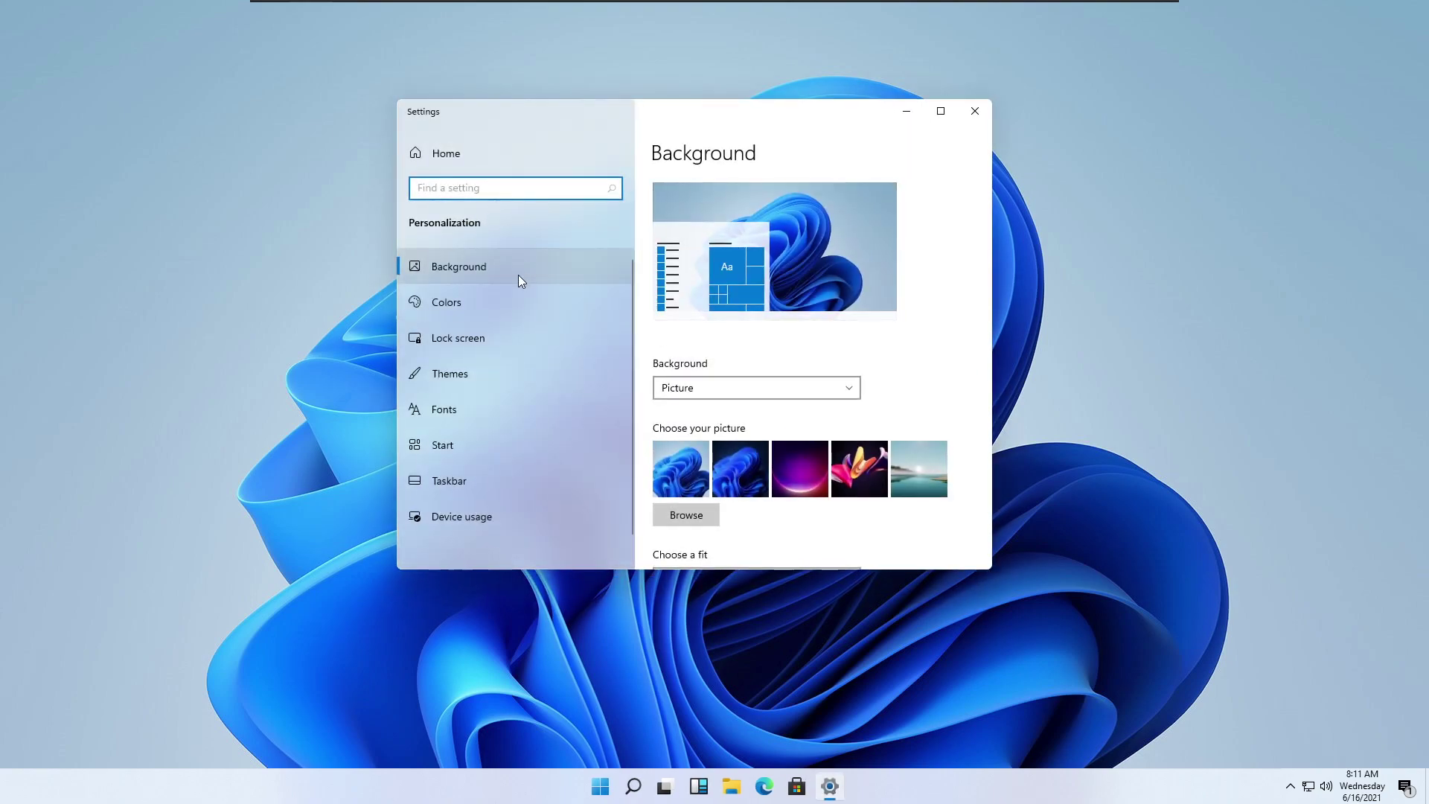
left_click(741, 471)
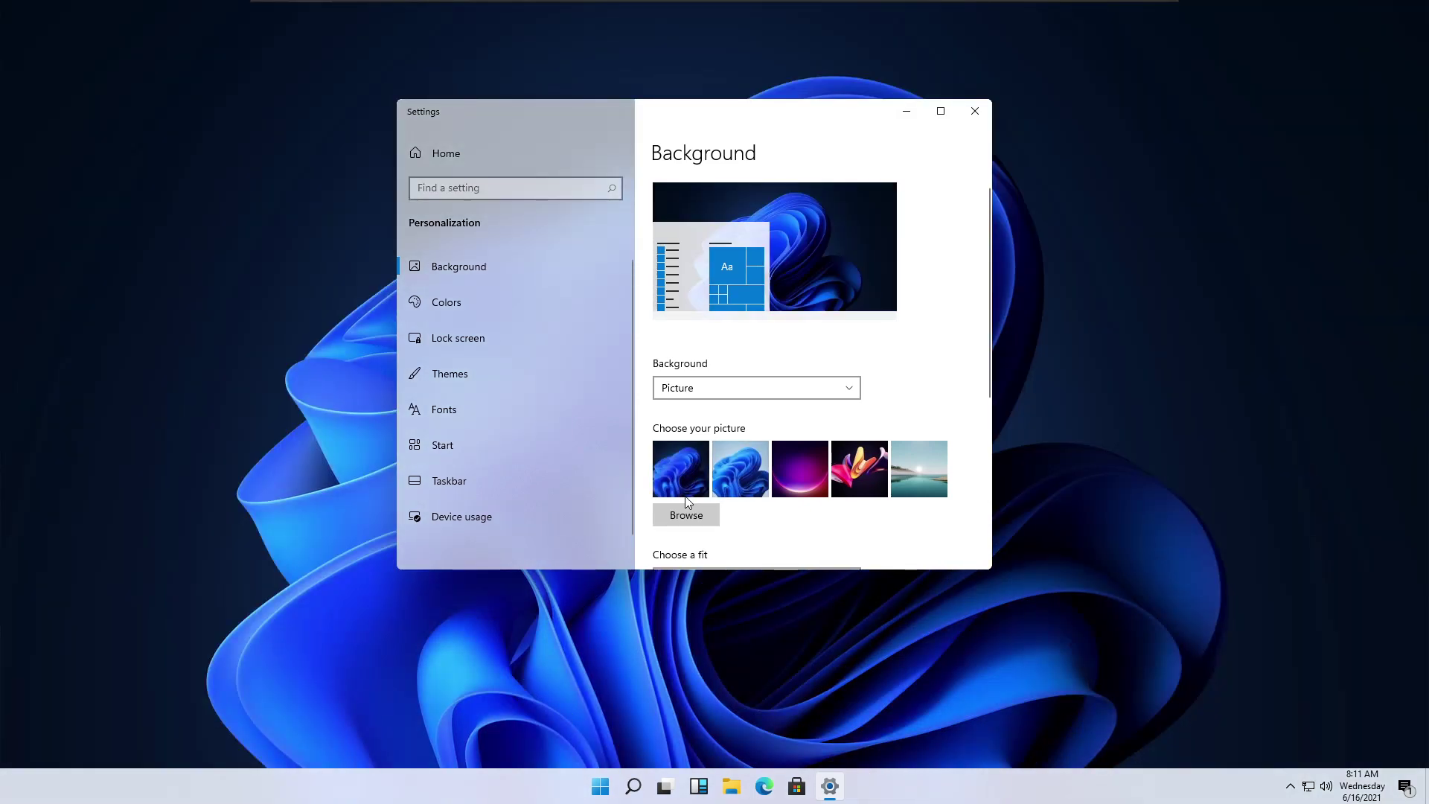
left_click(684, 515)
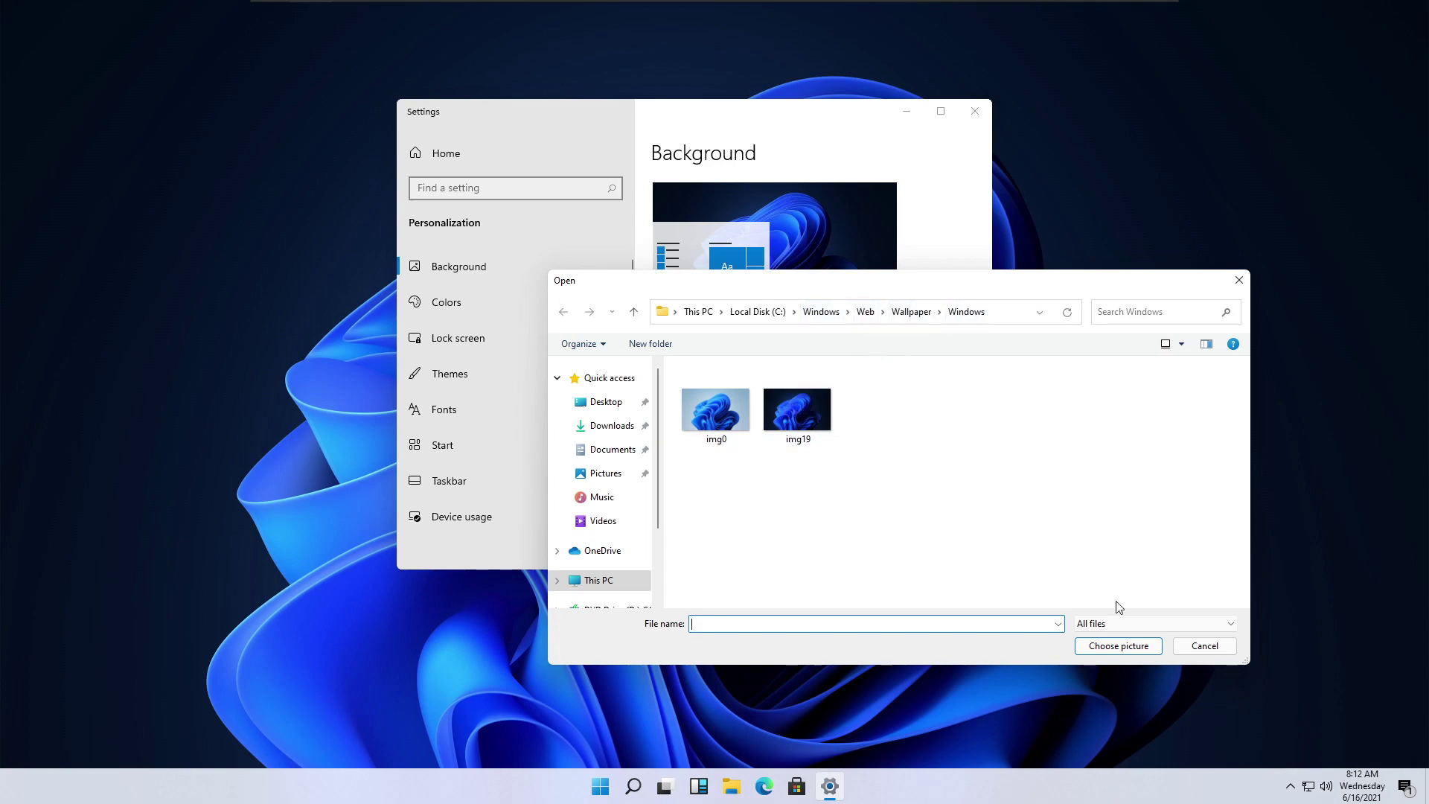
left_click(1204, 646)
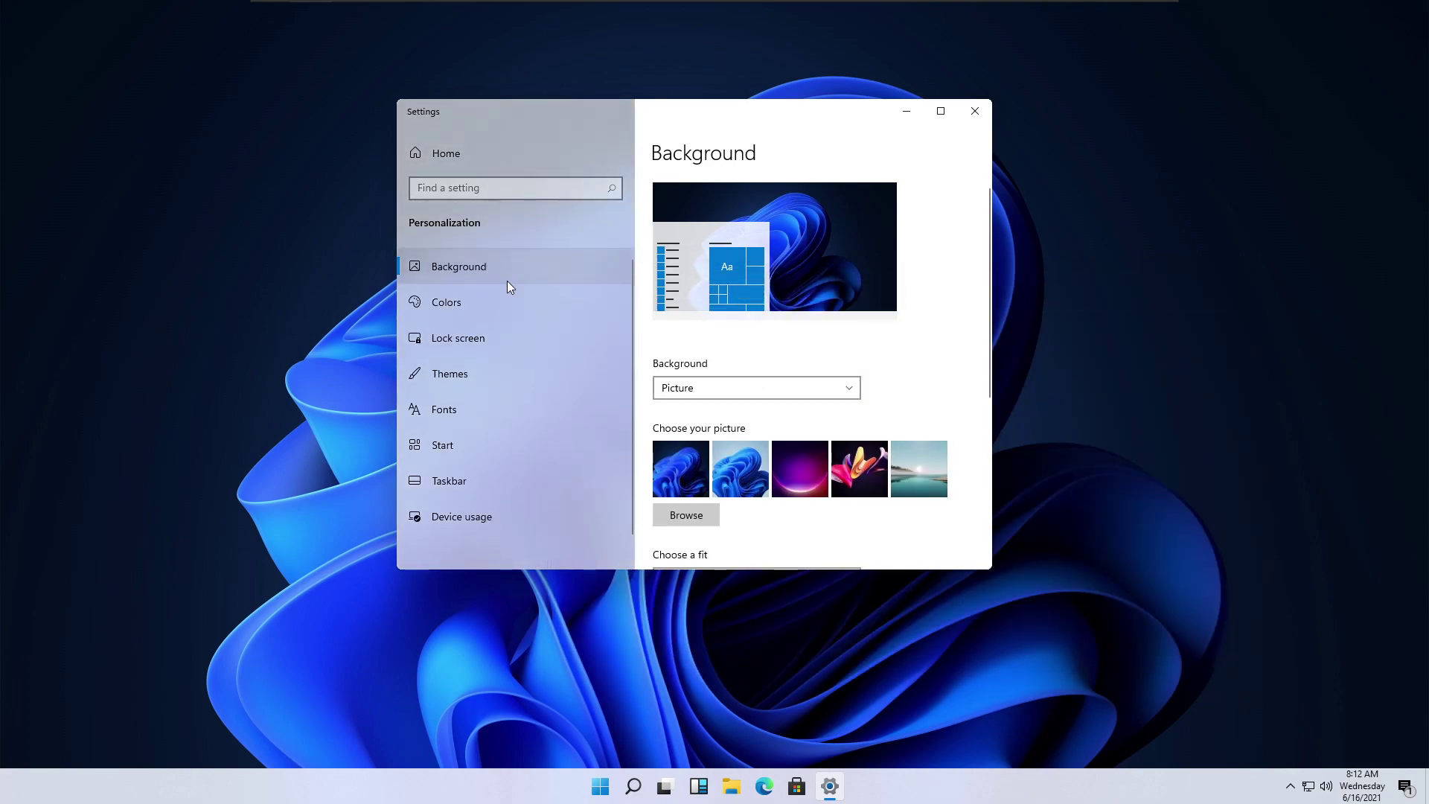
left_click(748, 478)
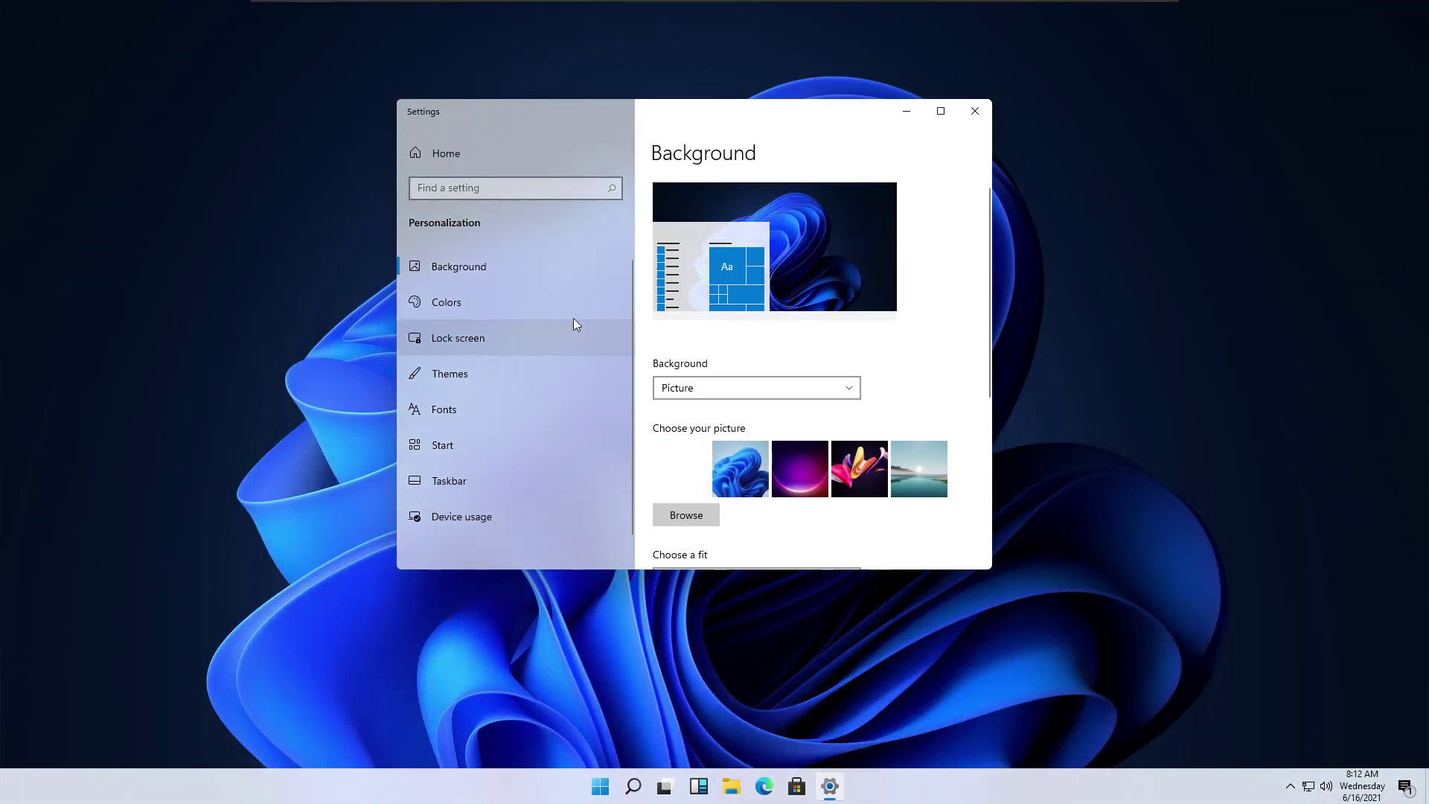
Step: On the Colors page, set the colour mode to Dark, briefly trying Light before returning
left_click(511, 303)
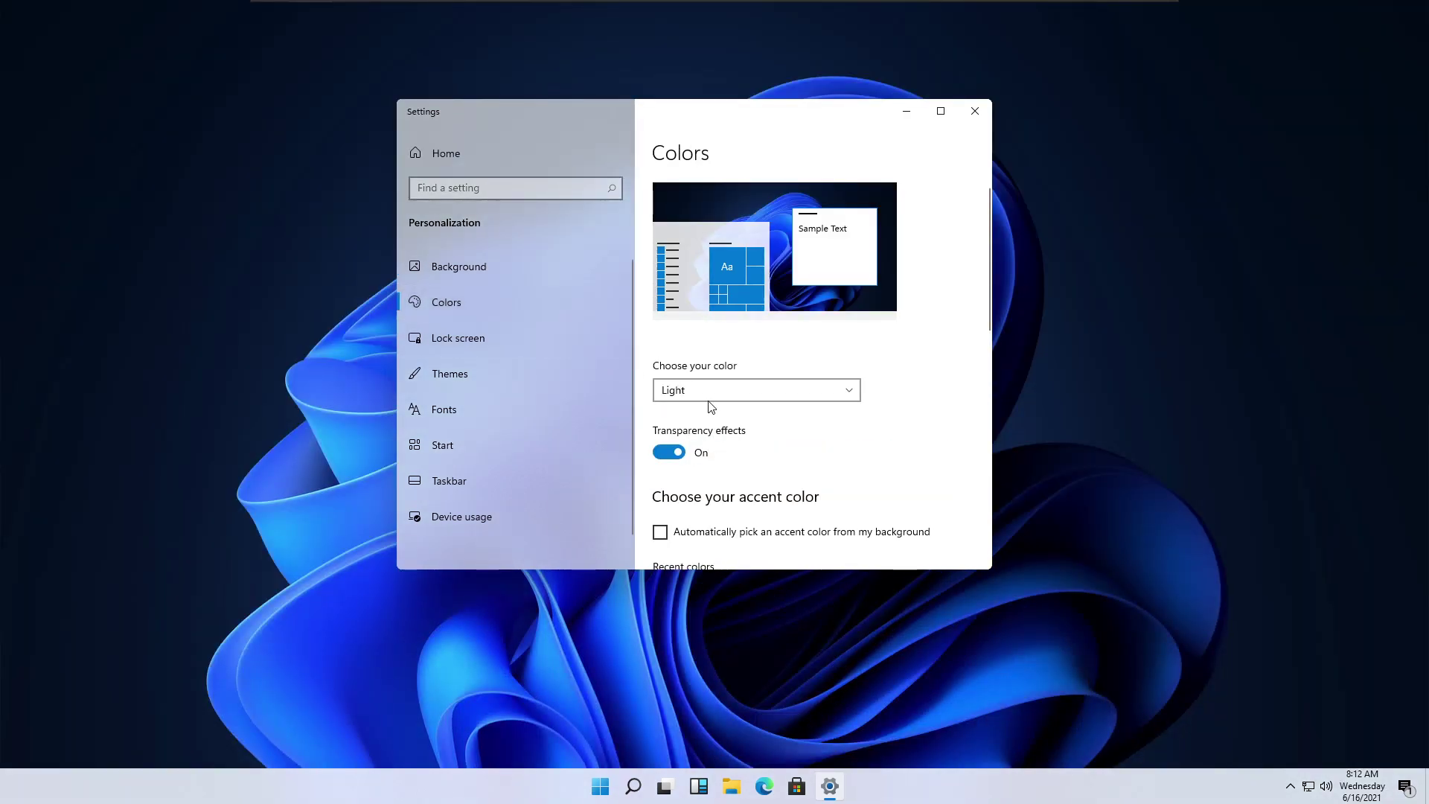
left_click(703, 388)
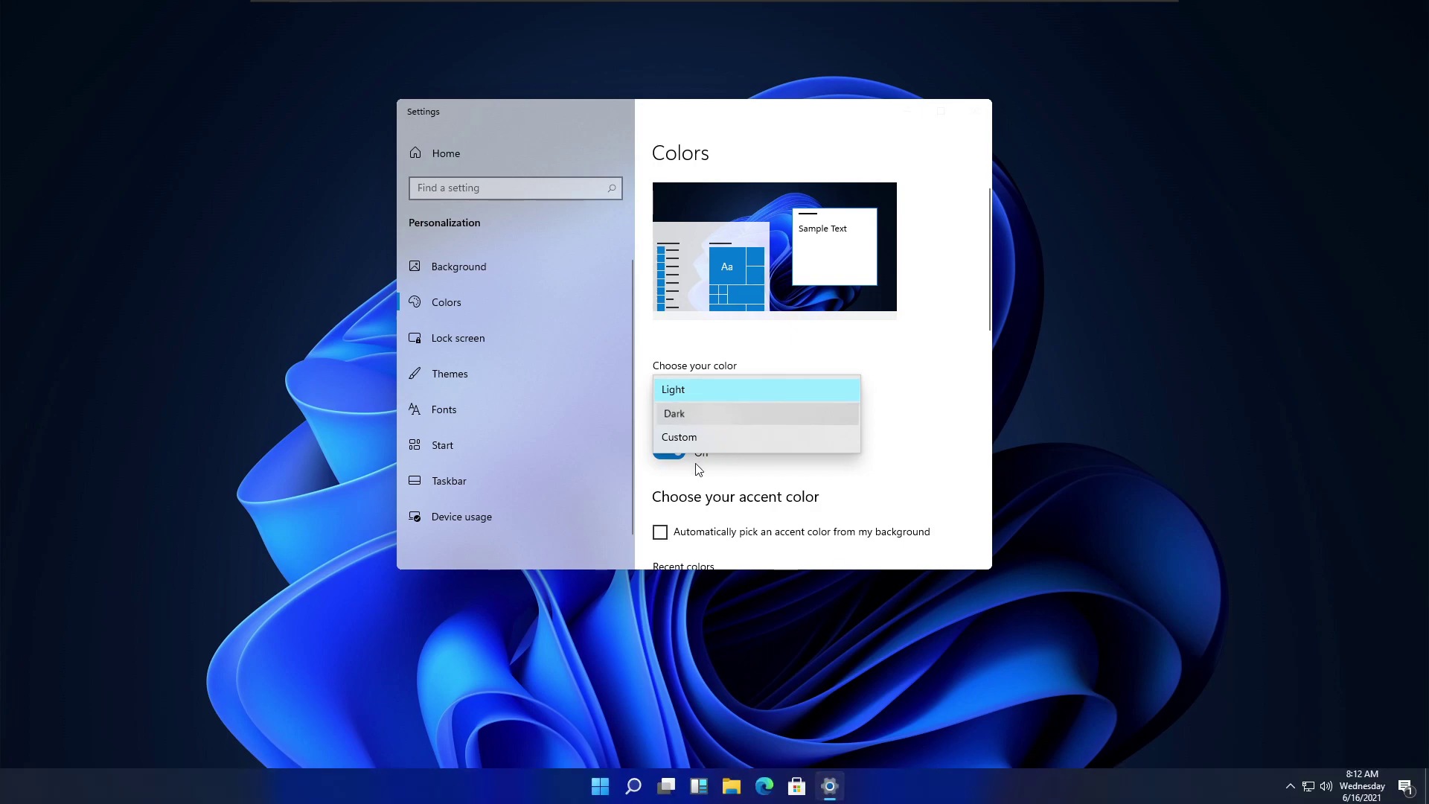
left_click(677, 413)
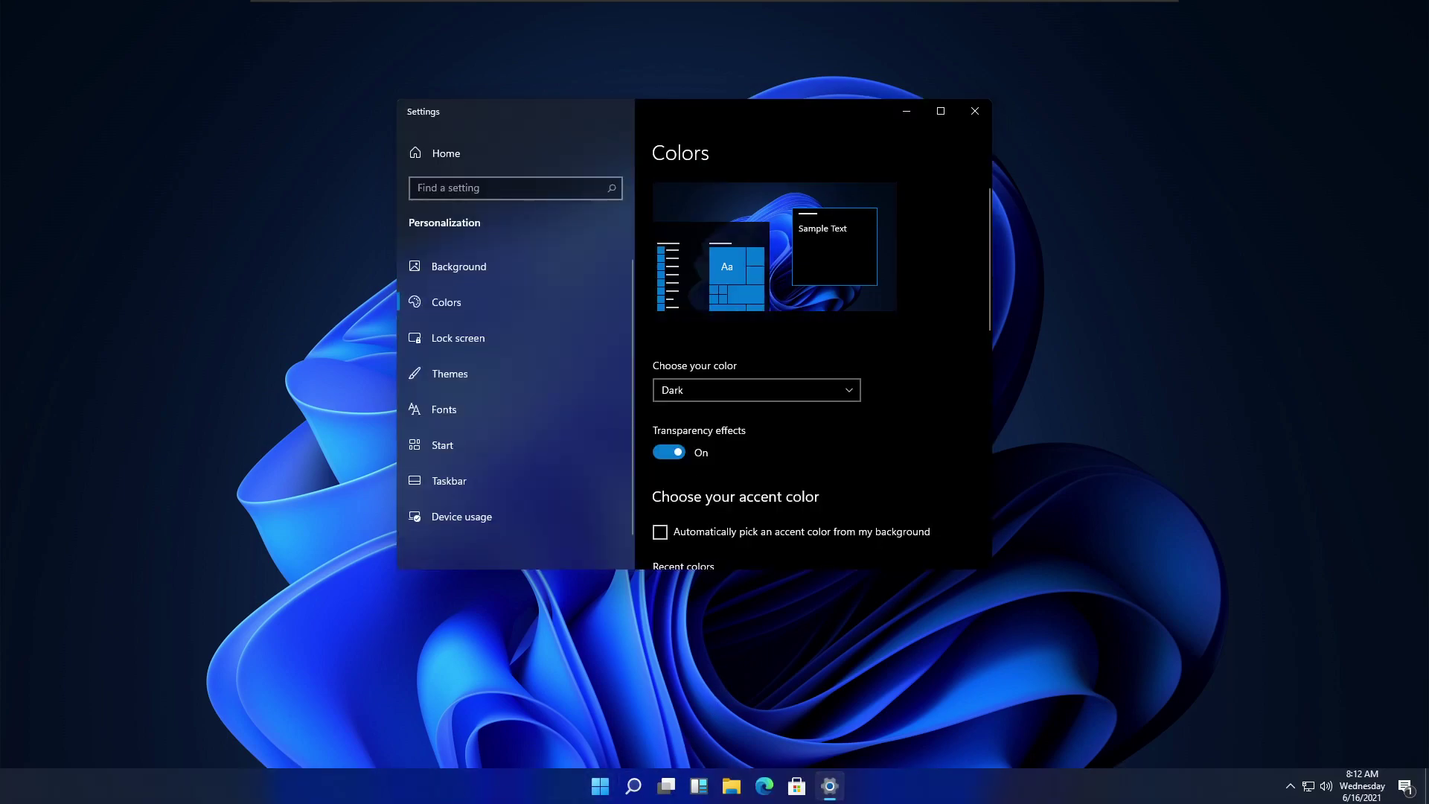
scroll(951, 433, "down", 5)
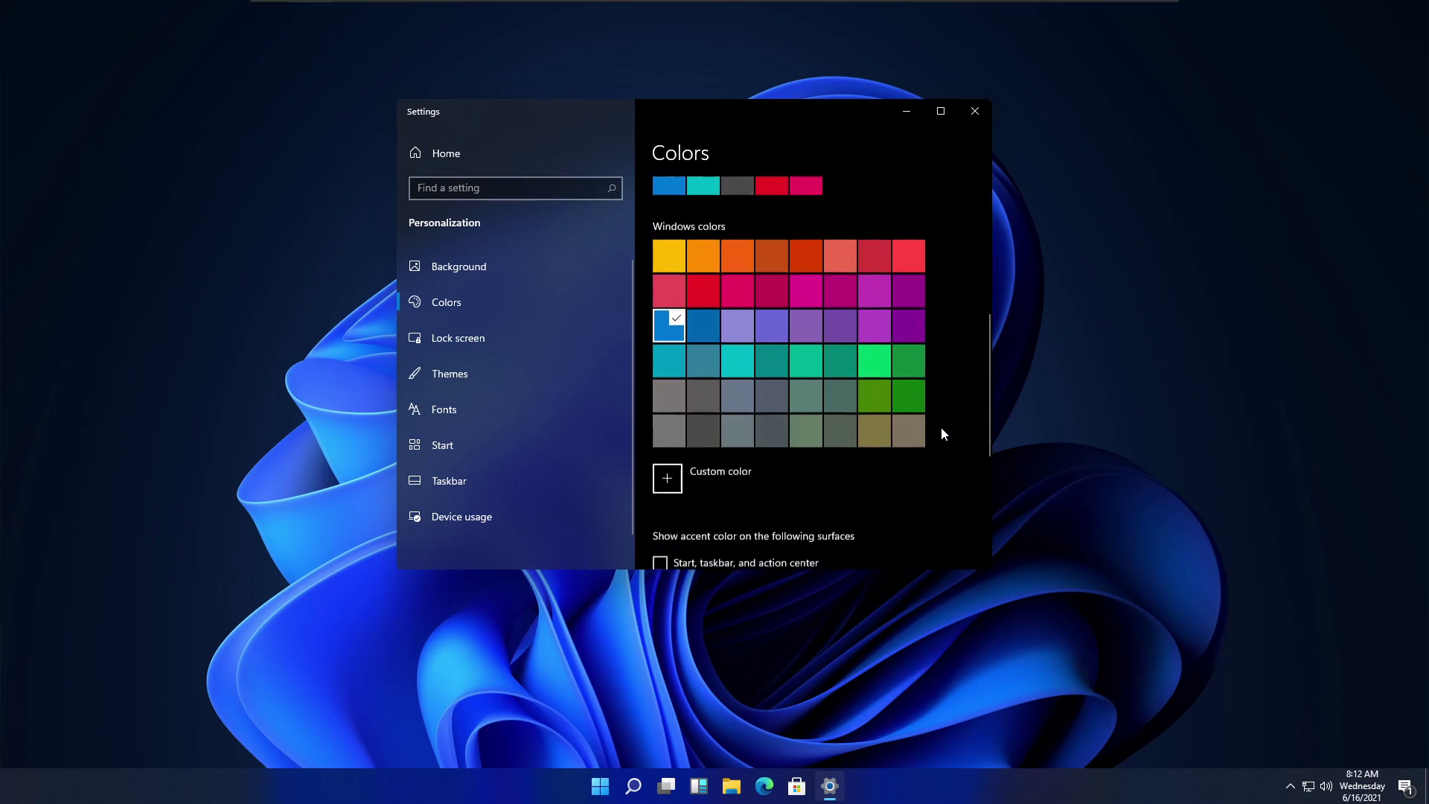
scroll(941, 432, "up", 5)
left_click(745, 390)
left_click(666, 364)
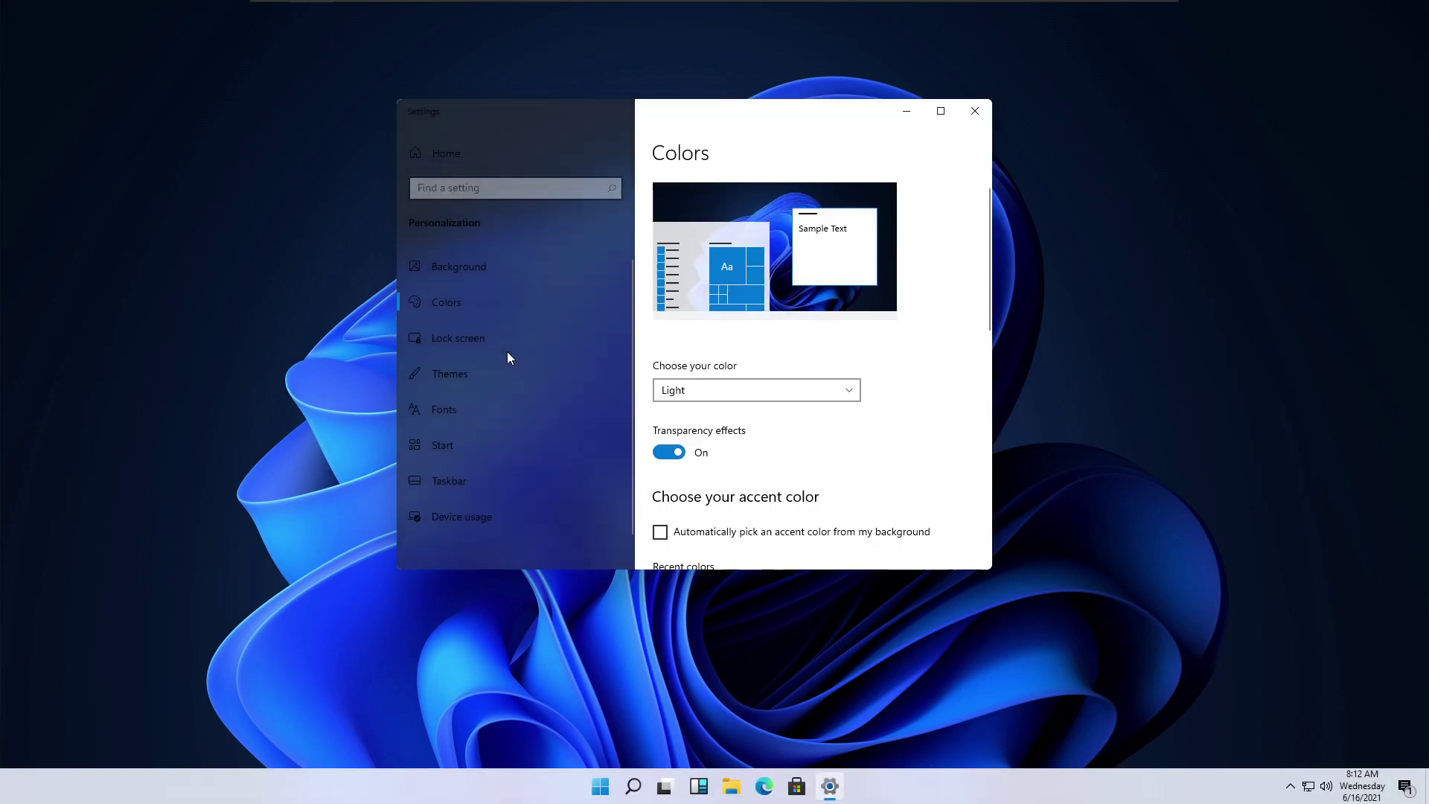
left_click(724, 390)
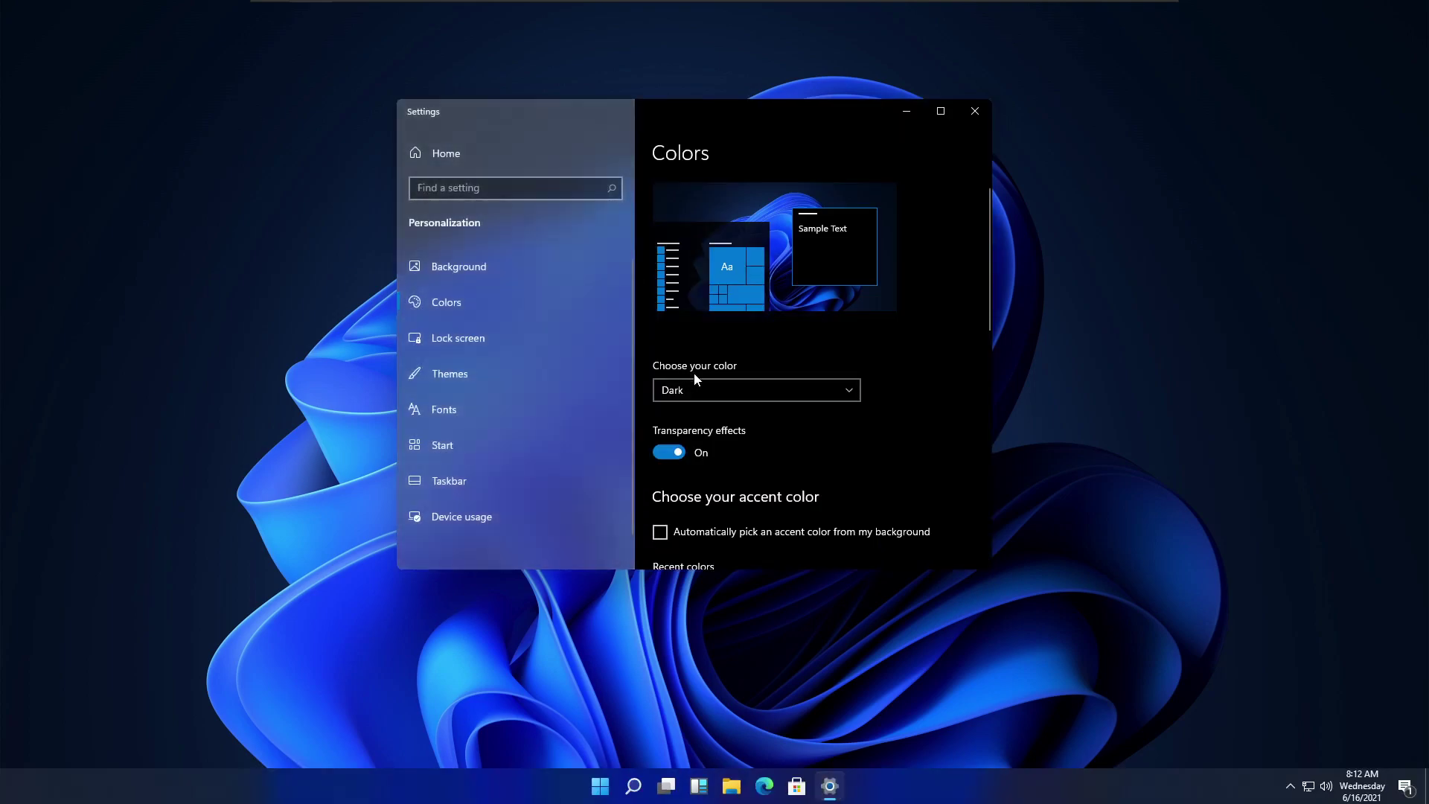
Step: Set the lock screen background to Picture and turn off its fun facts and tips
left_click(557, 352)
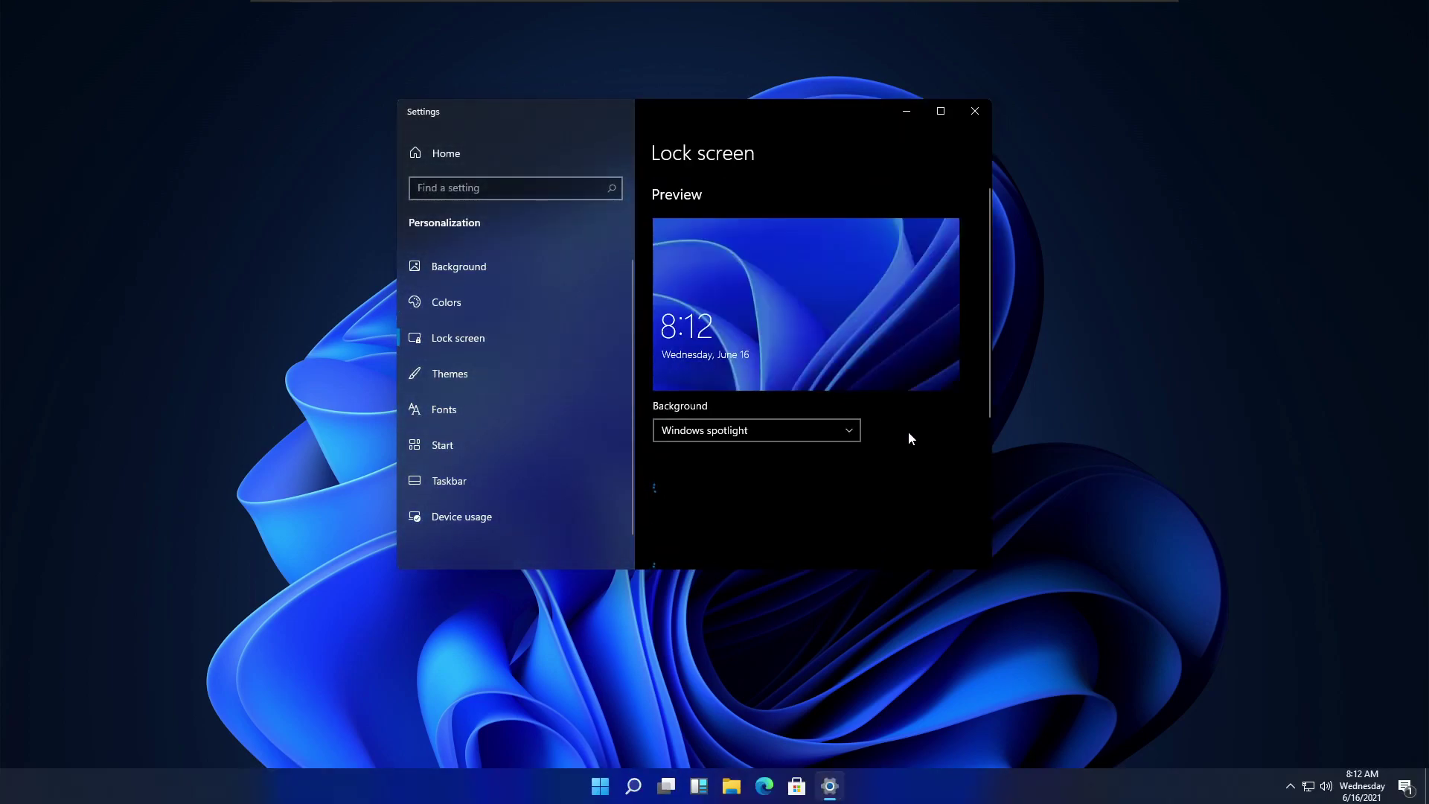
scroll(925, 423, "down", 2)
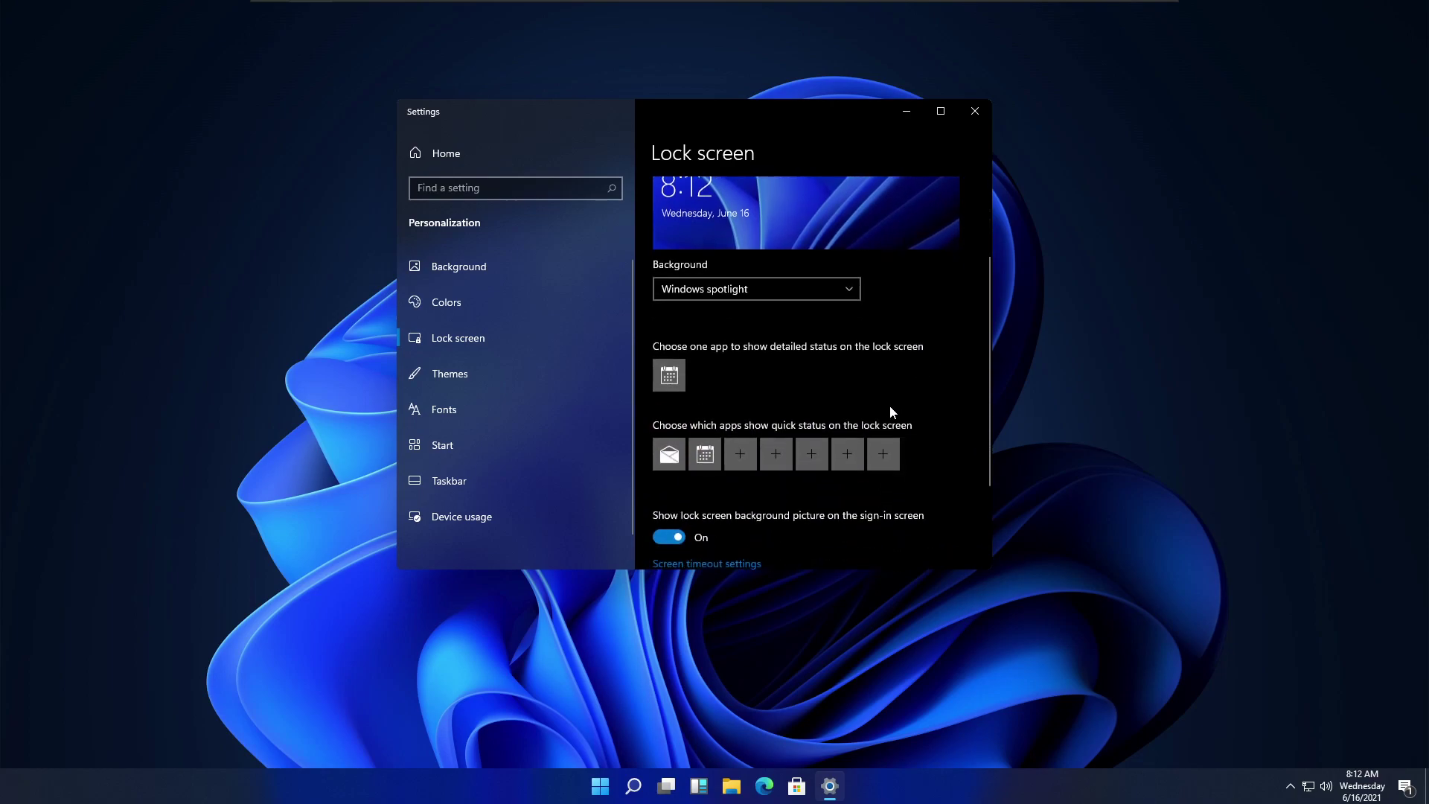
left_click(817, 296)
left_click(743, 311)
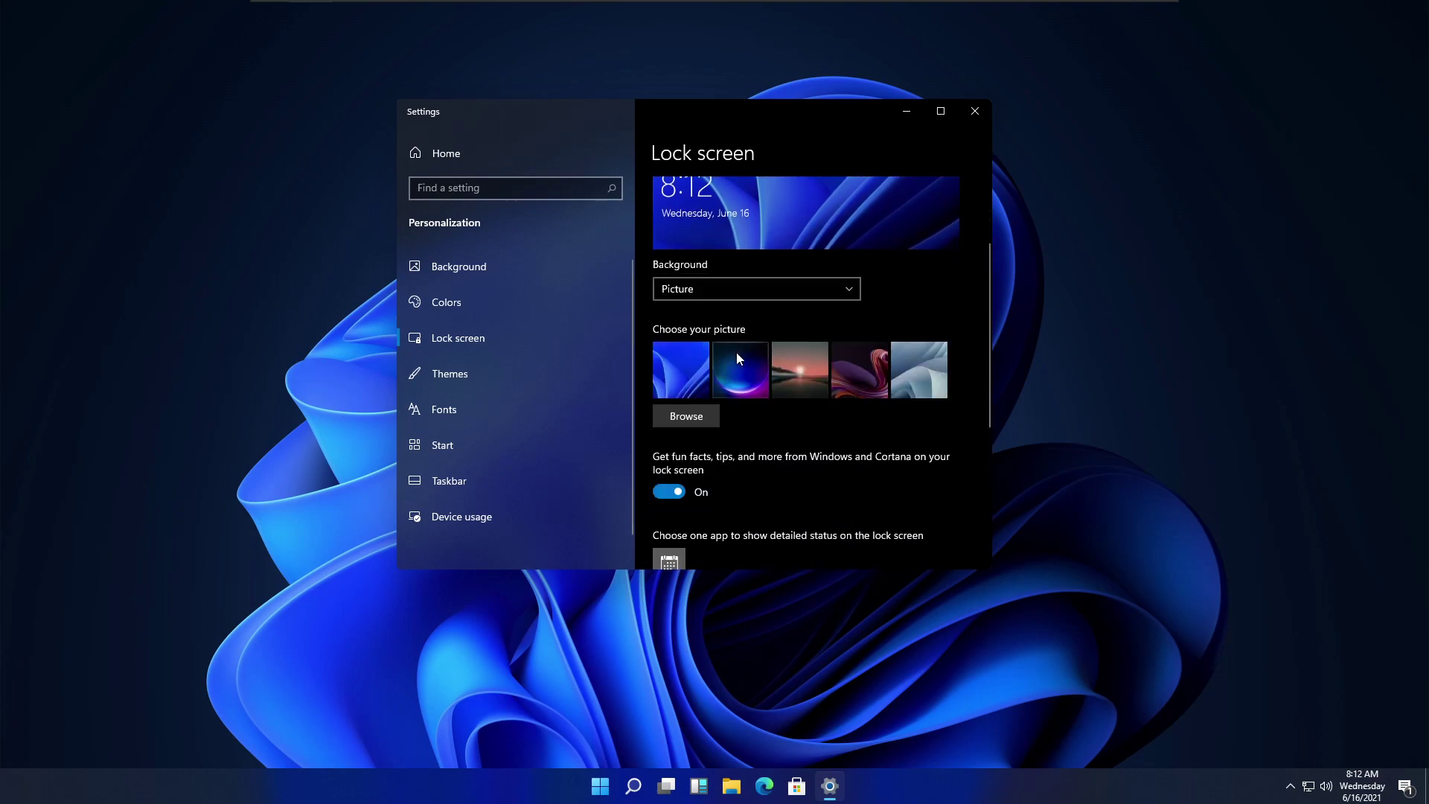
left_click(669, 493)
scroll(797, 271, "up", 2)
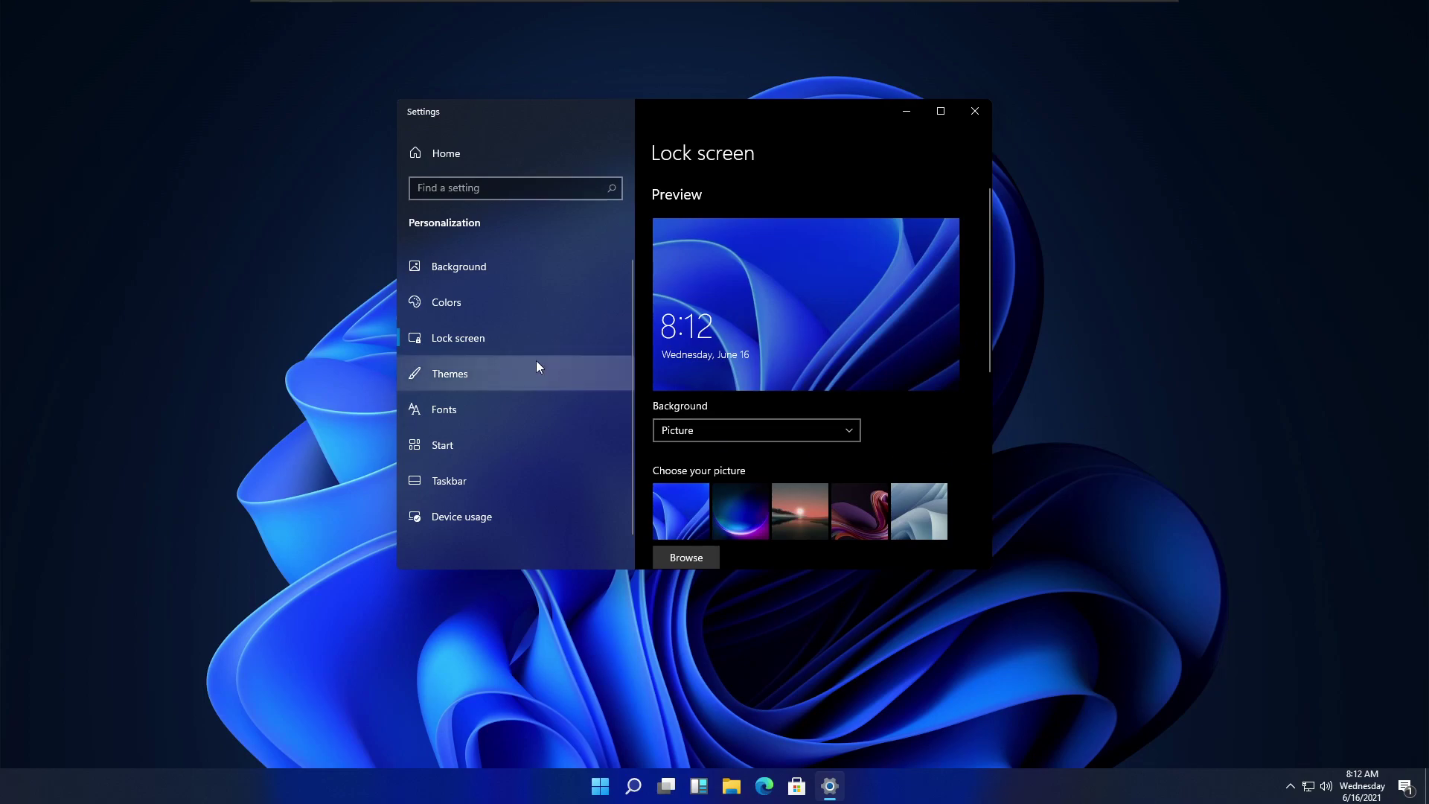
Step: Reposition the Settings window and look through the Fonts and Themes pages
left_click_drag(828, 127, 936, 178)
left_click(635, 462)
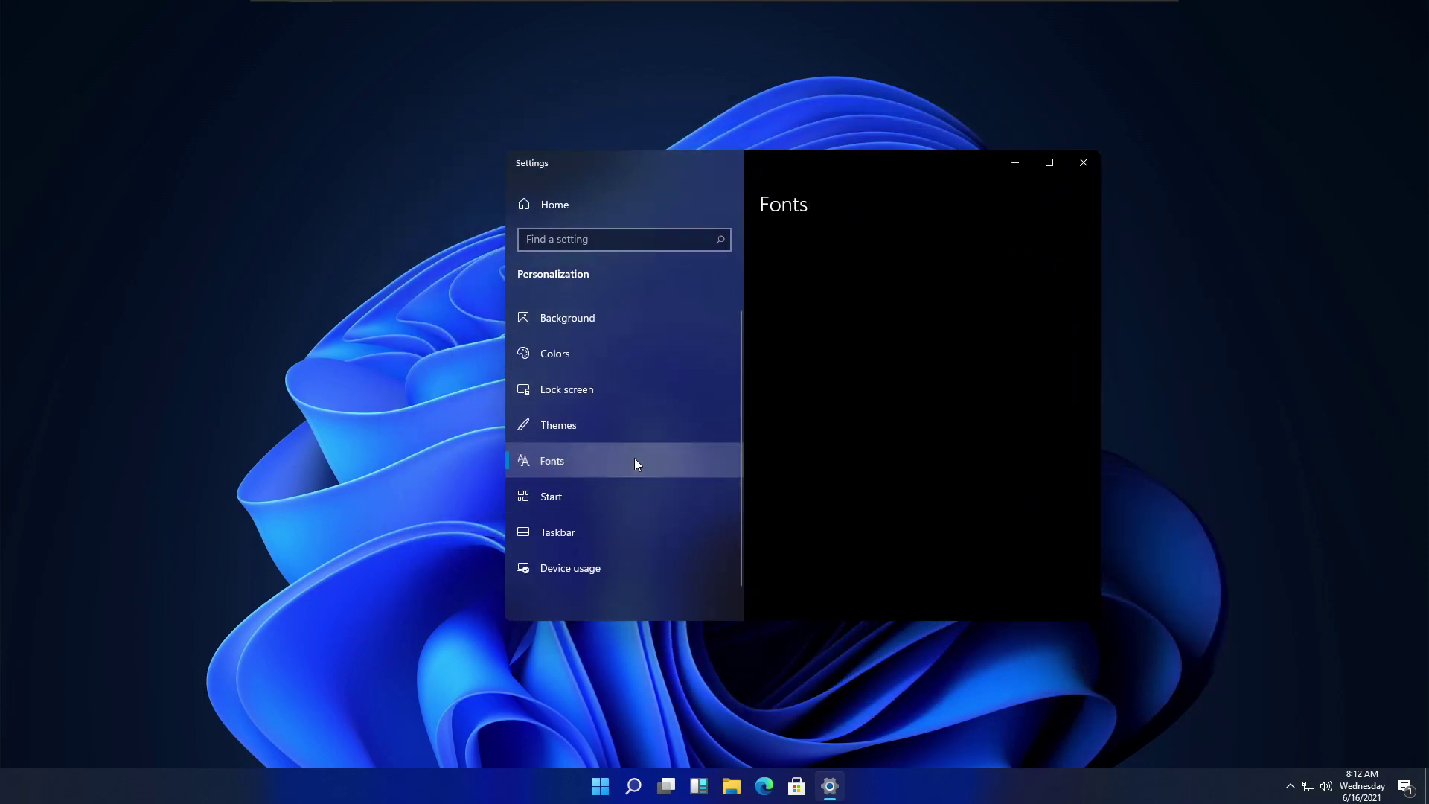
left_click(661, 436)
scroll(868, 471, "down", 10)
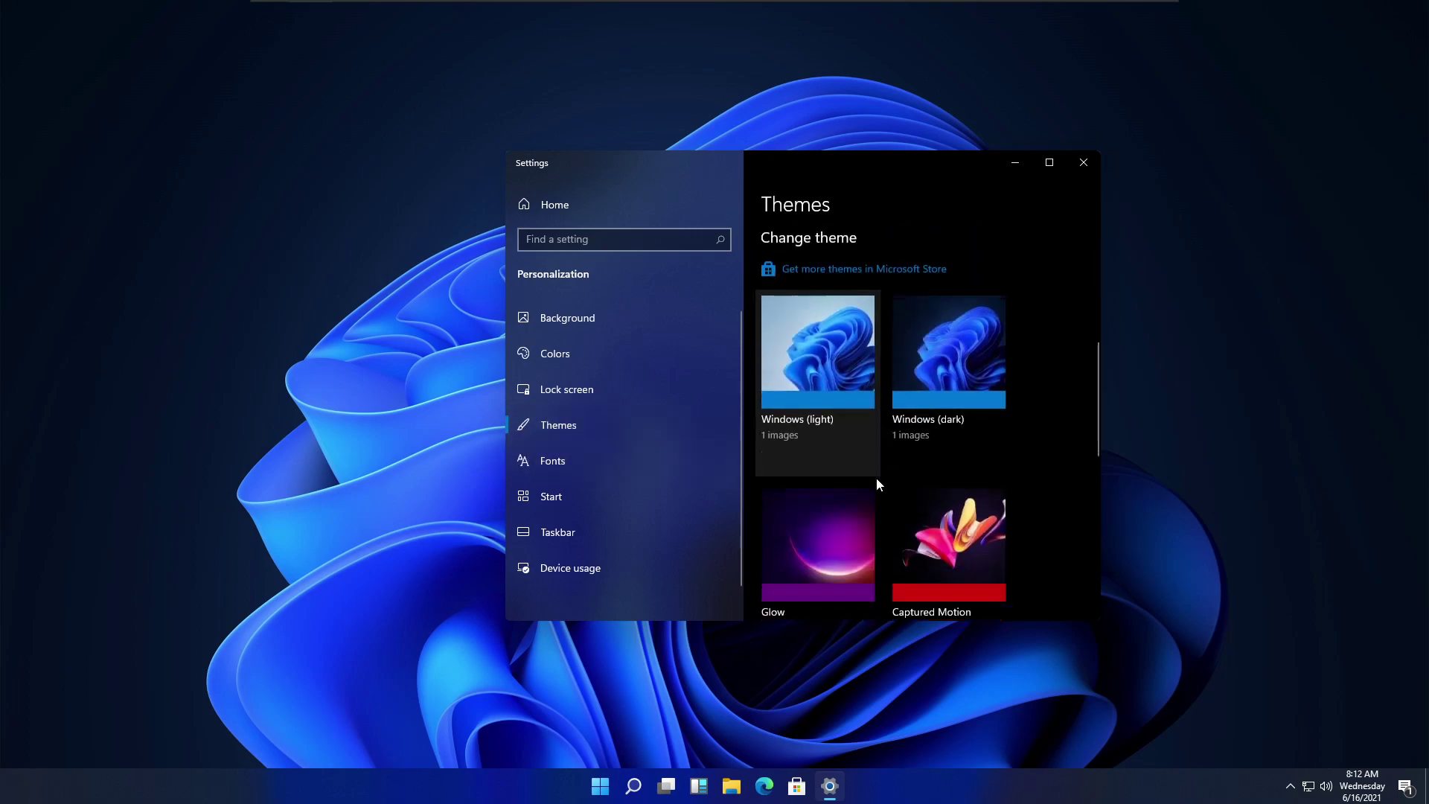
Step: Turn off showing recently added apps and recently opened items in Start
left_click(632, 499)
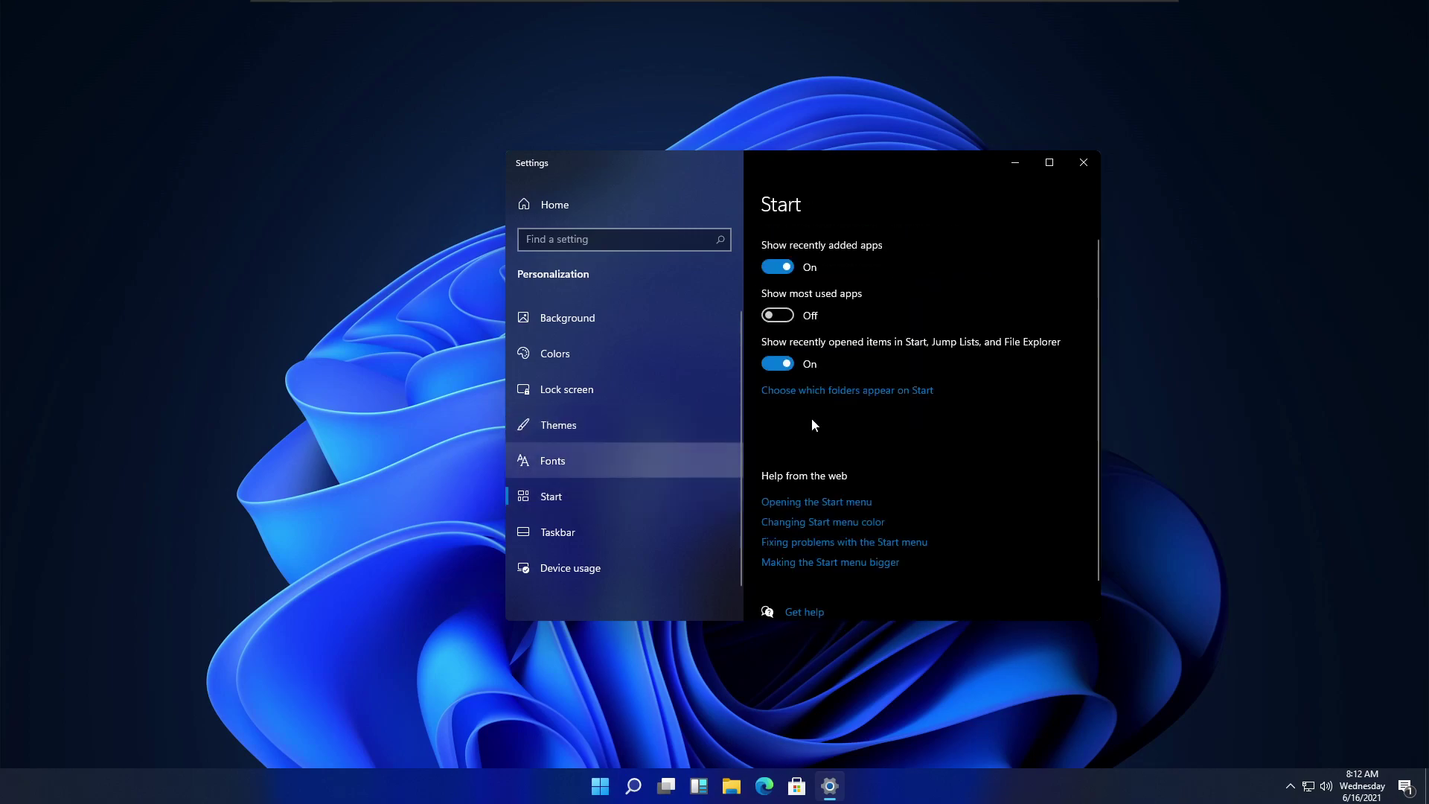
left_click(774, 266)
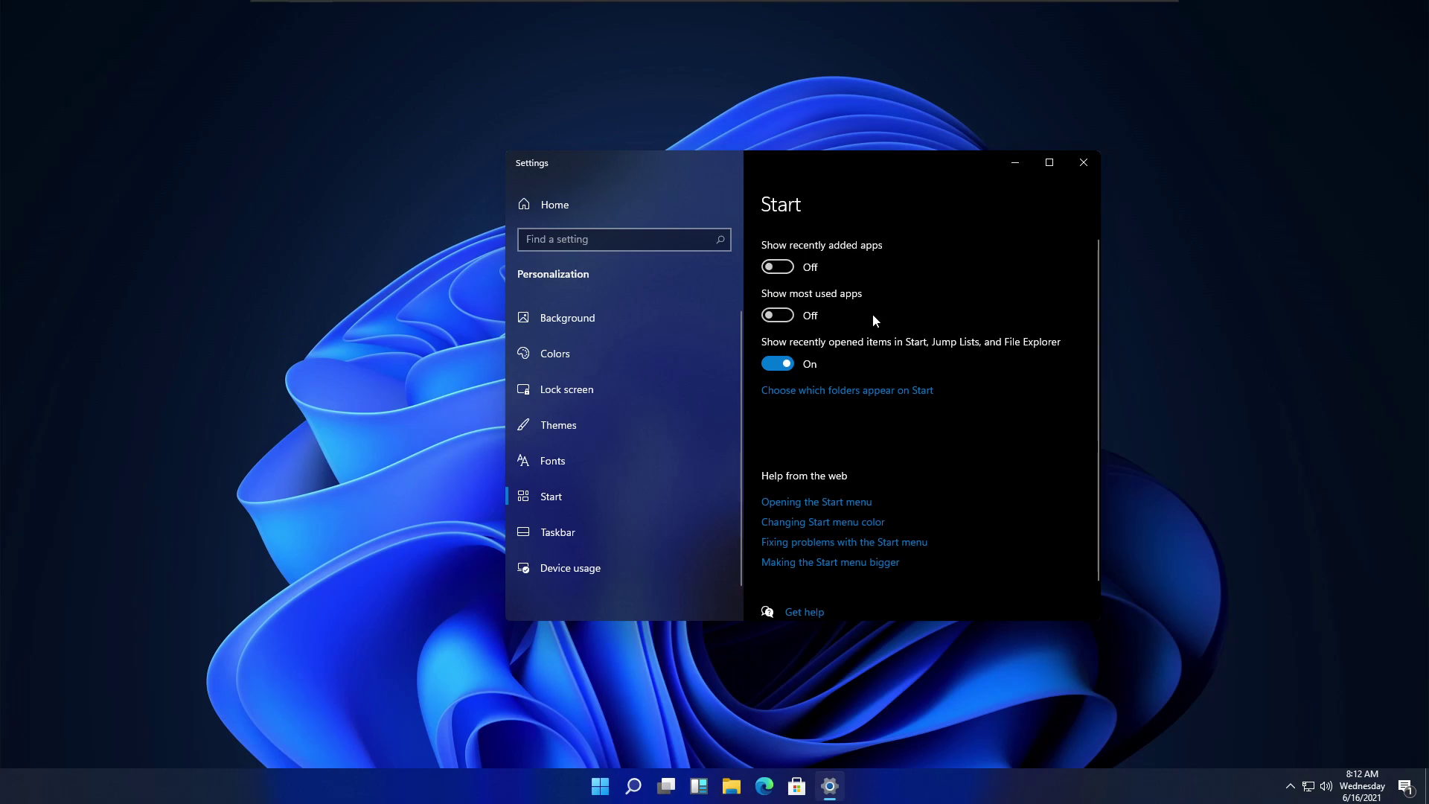
left_click(777, 363)
Step: Show File Explorer, Settings, Documents, Downloads, Music, Pictures and Personal folder on Start
left_click(806, 392)
left_click(551, 274)
left_click(551, 321)
left_click(551, 370)
left_click(551, 418)
left_click(551, 467)
scroll(555, 483, "down", 2)
left_click(542, 377)
left_click(540, 521)
left_click(522, 163)
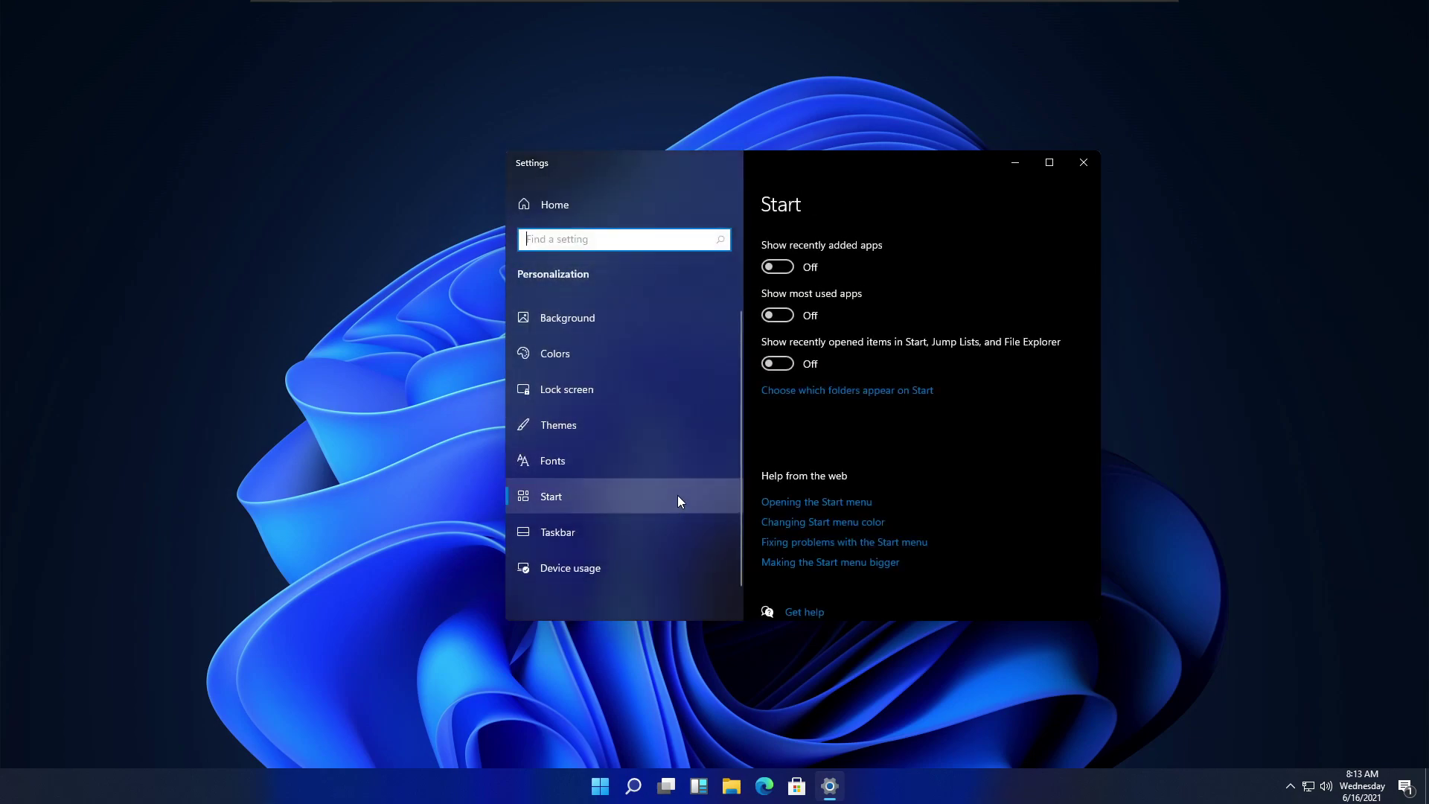
left_click(684, 527)
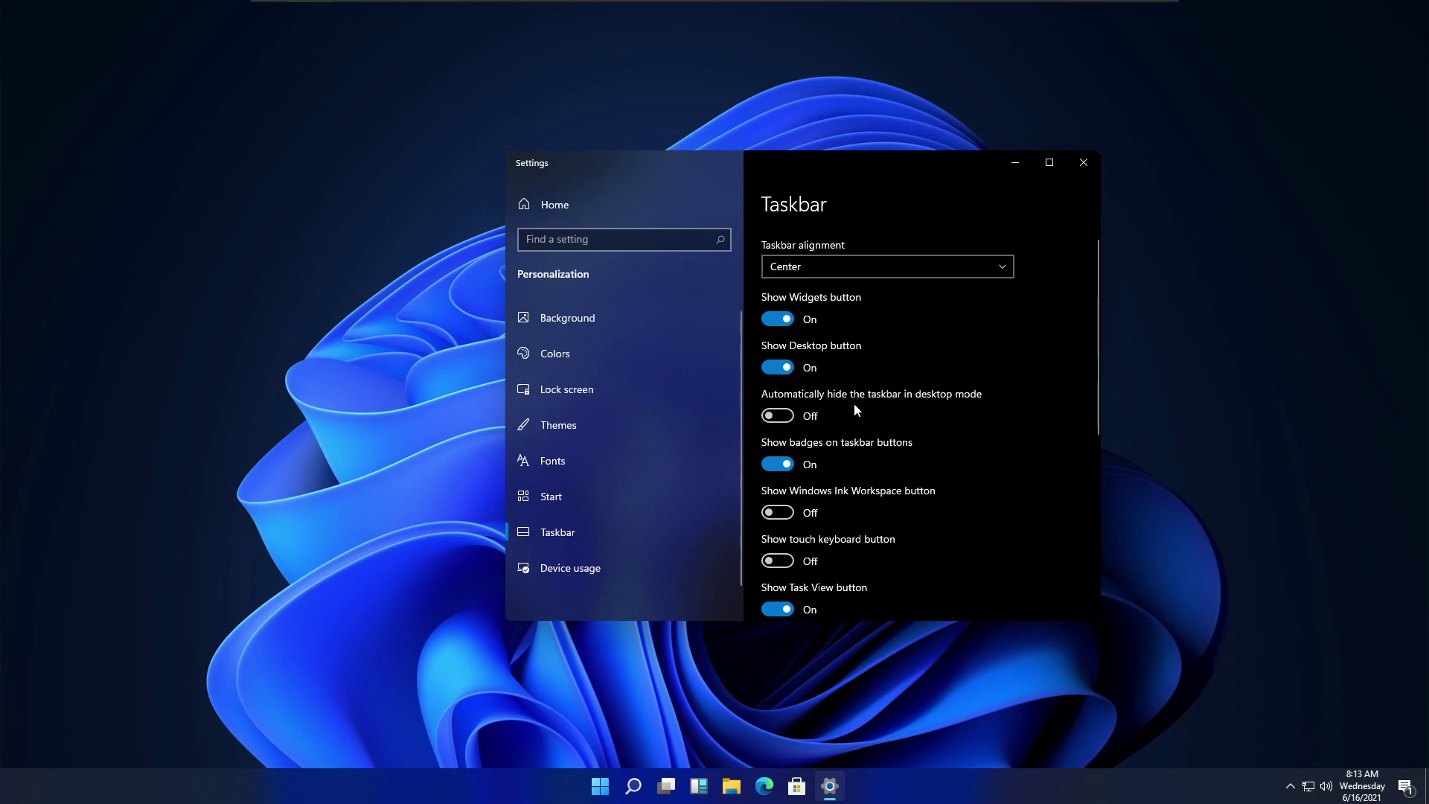
Step: Remove the Task View, search and Widgets buttons from the taskbar
scroll(854, 408, "down", 2)
left_click(779, 539)
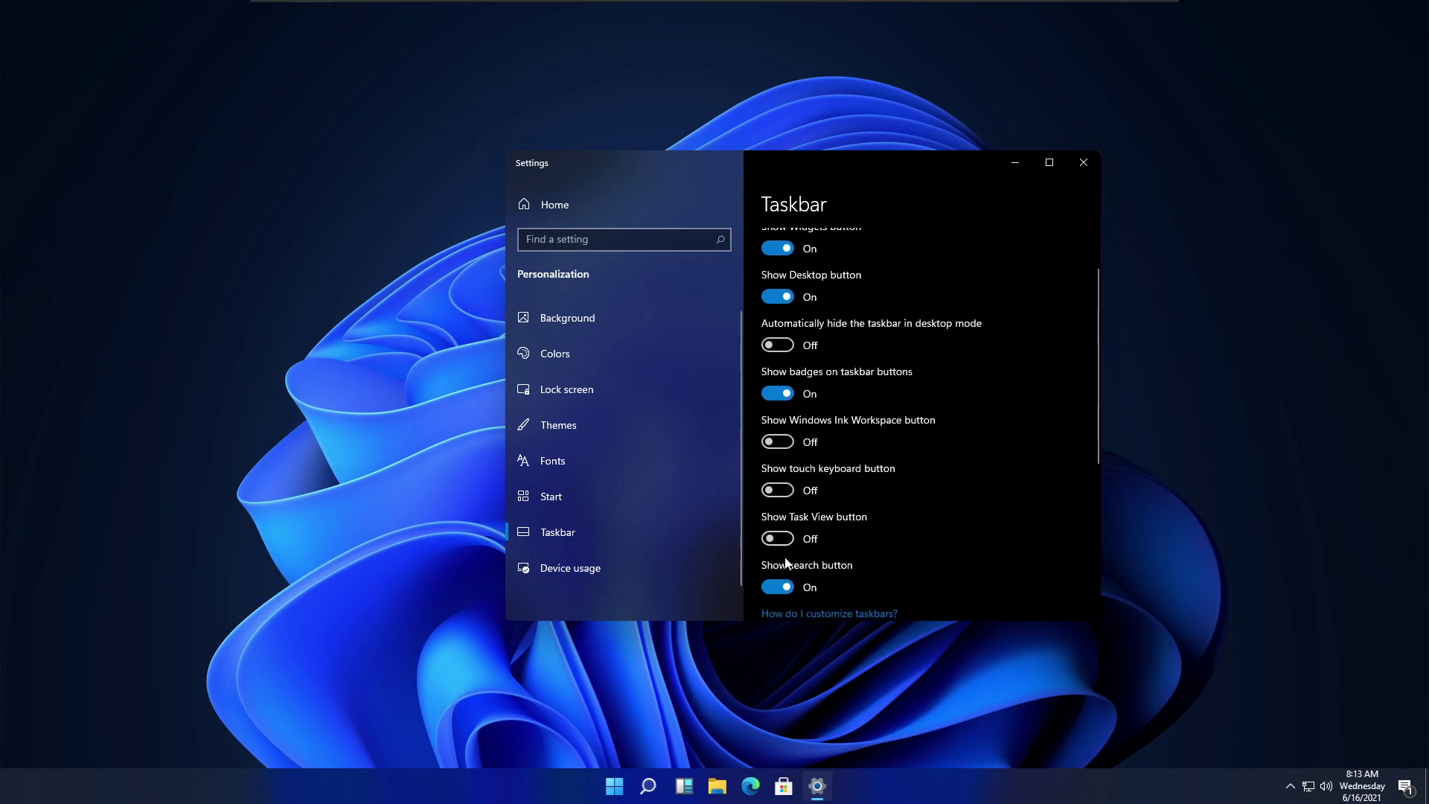
left_click(779, 587)
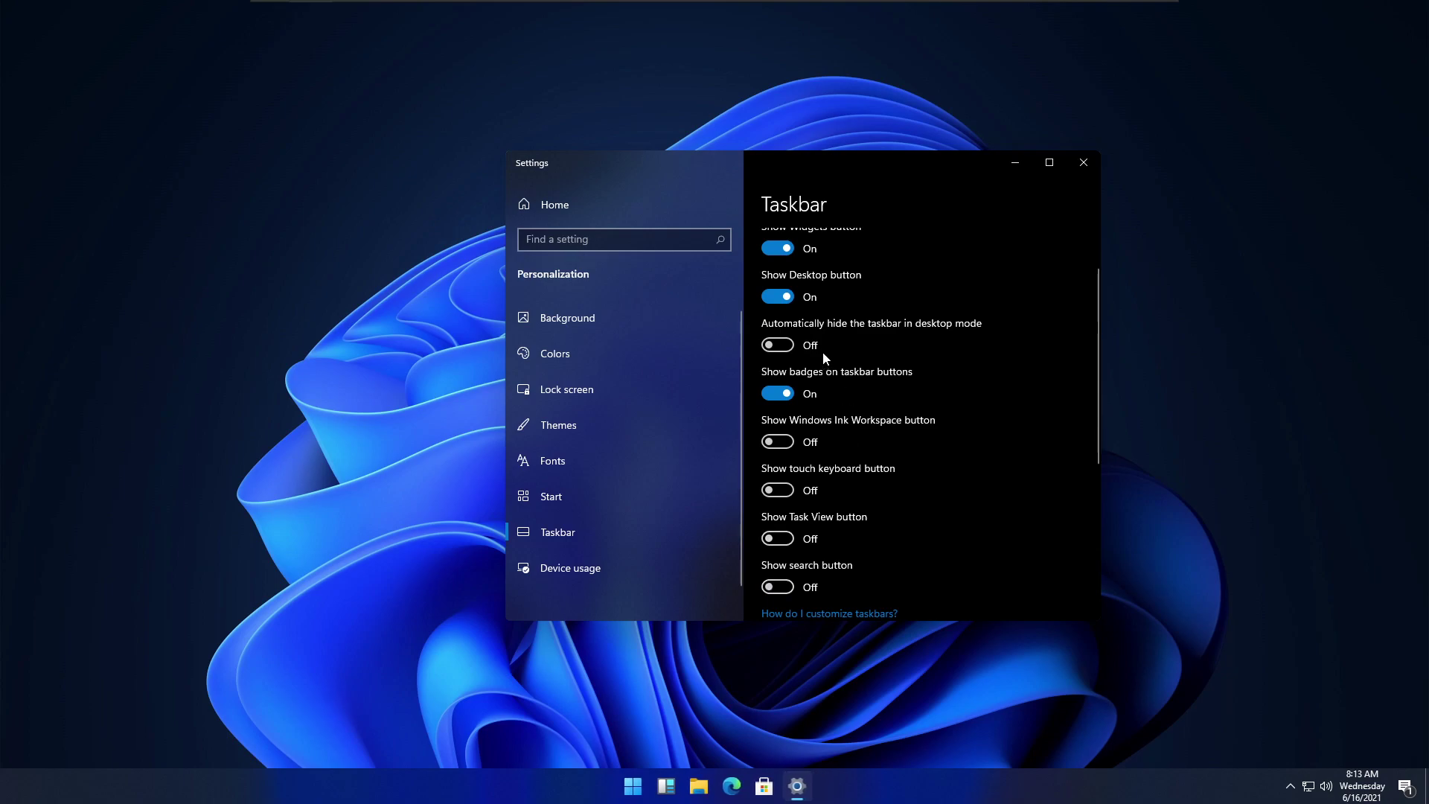
scroll(824, 351, "up", 2)
left_click(781, 319)
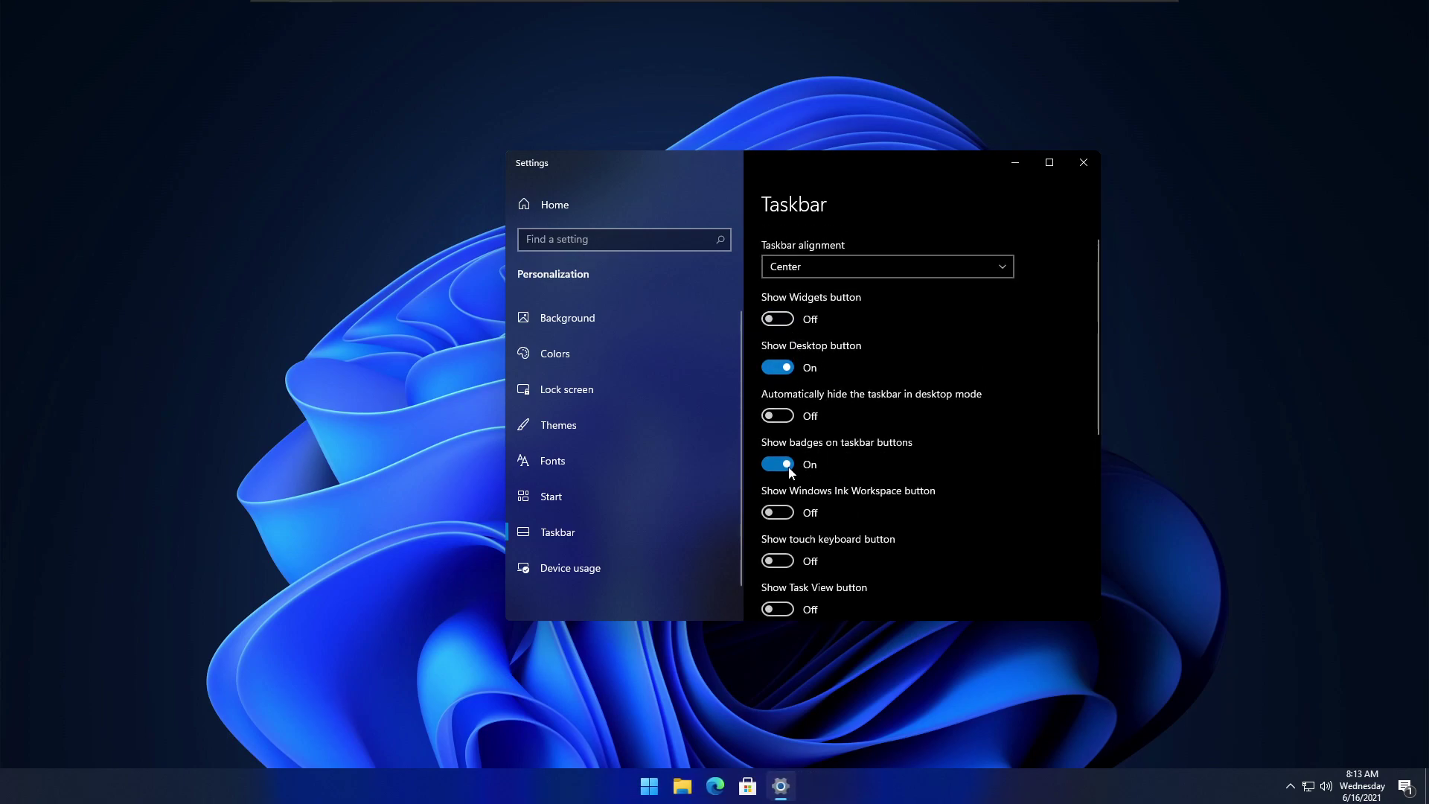
Step: Pin Settings to the taskbar and briefly view Device usage before returning to Taskbar settings
right_click(780, 781)
left_click(775, 730)
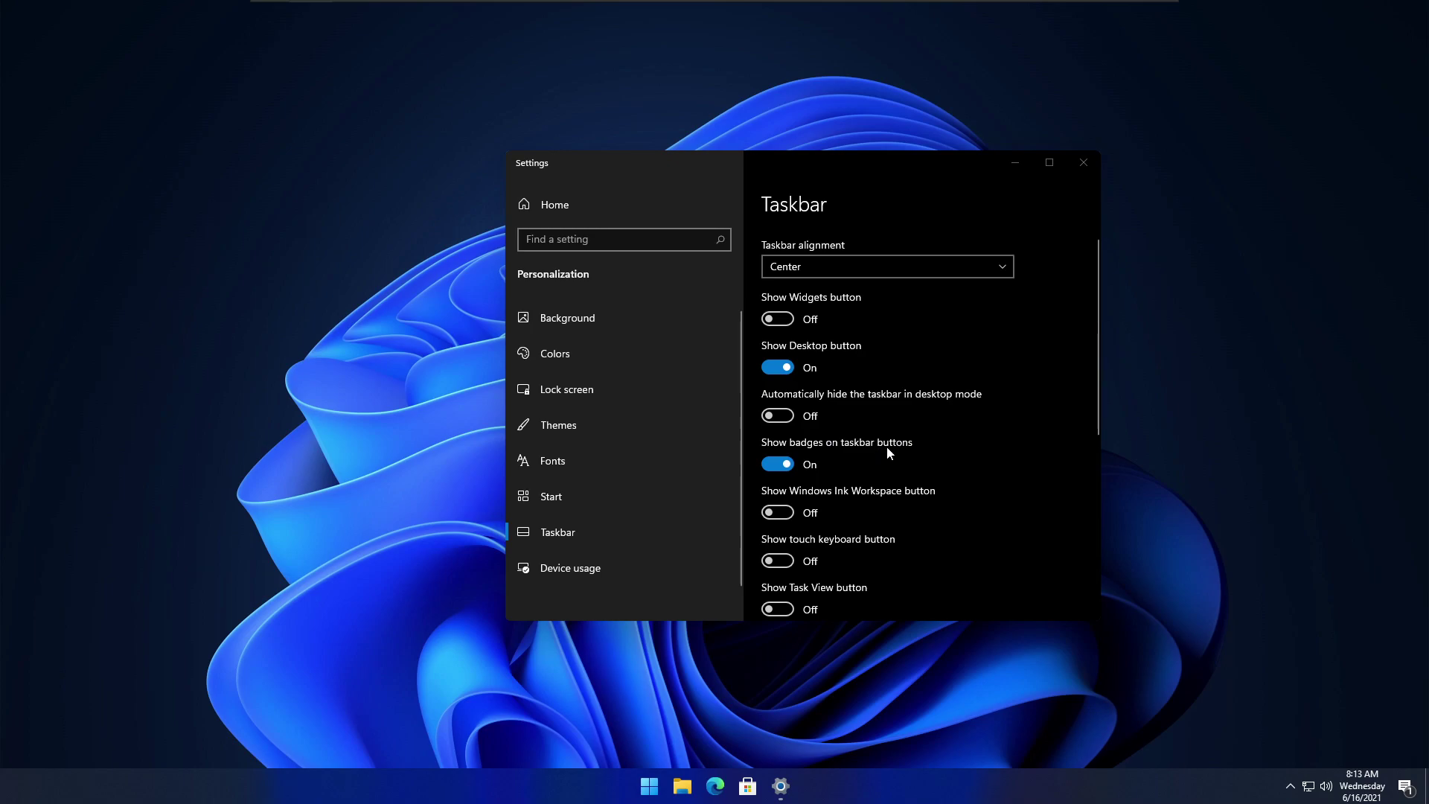
scroll(893, 477, "down", 4)
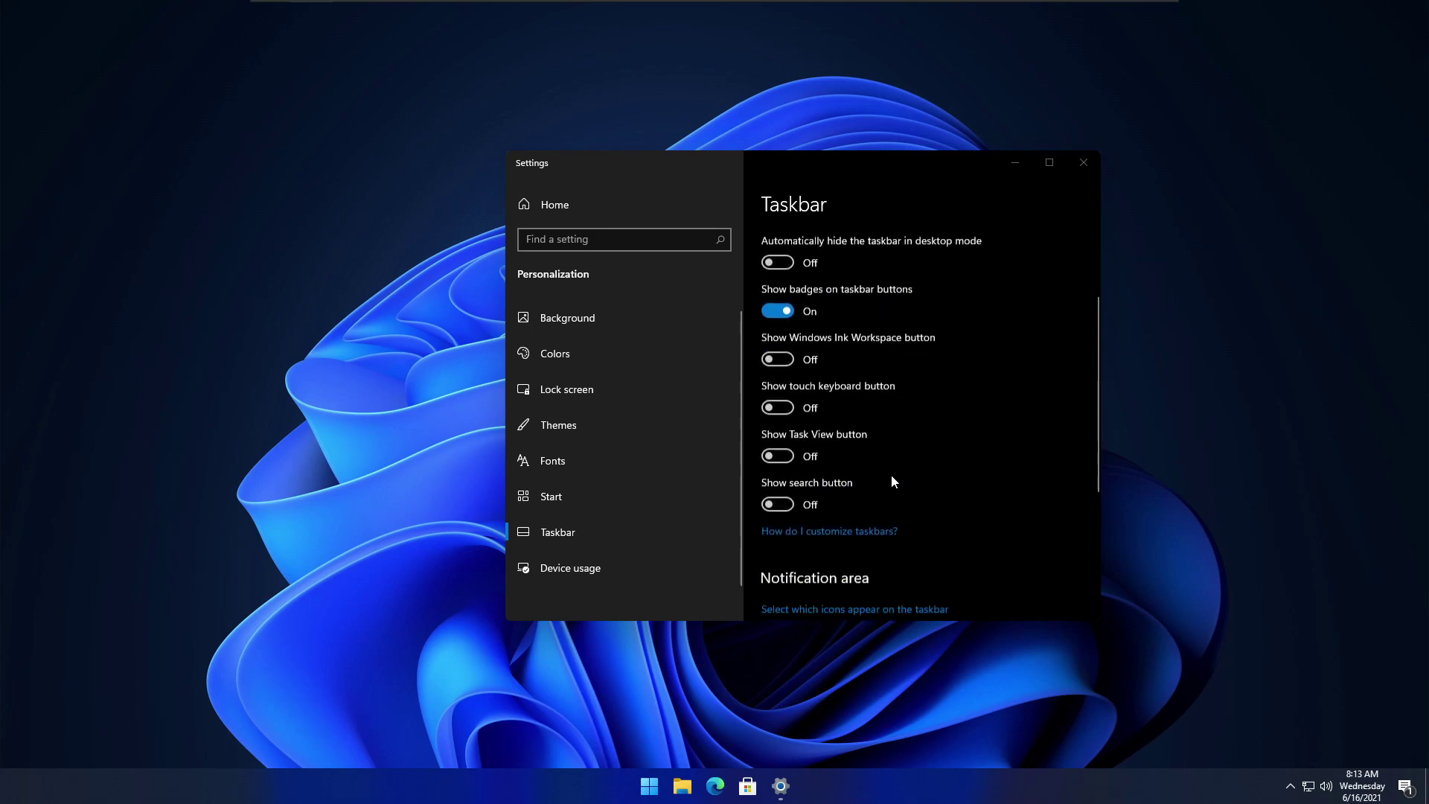
scroll(856, 432, "up", 2)
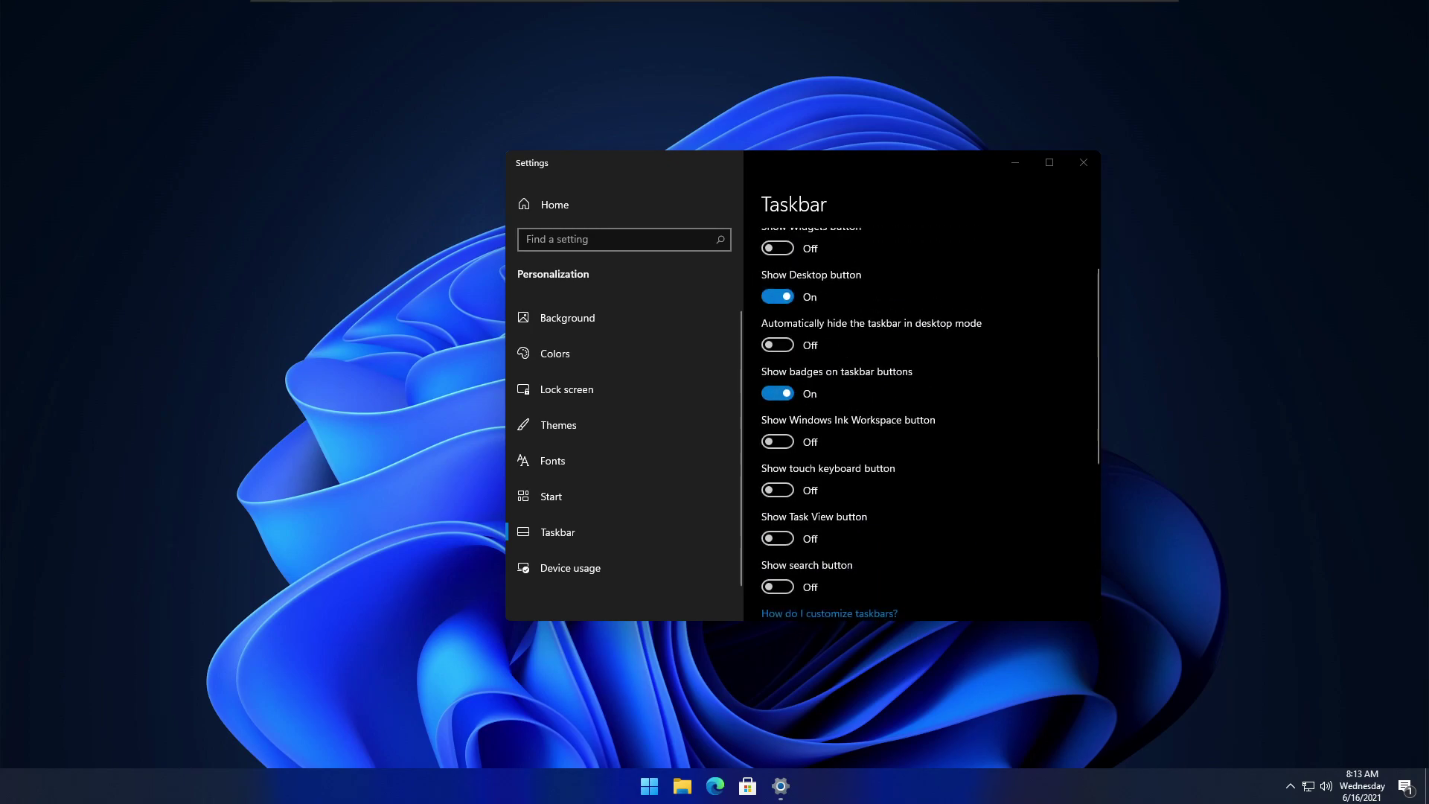
left_click(671, 560)
left_click(690, 536)
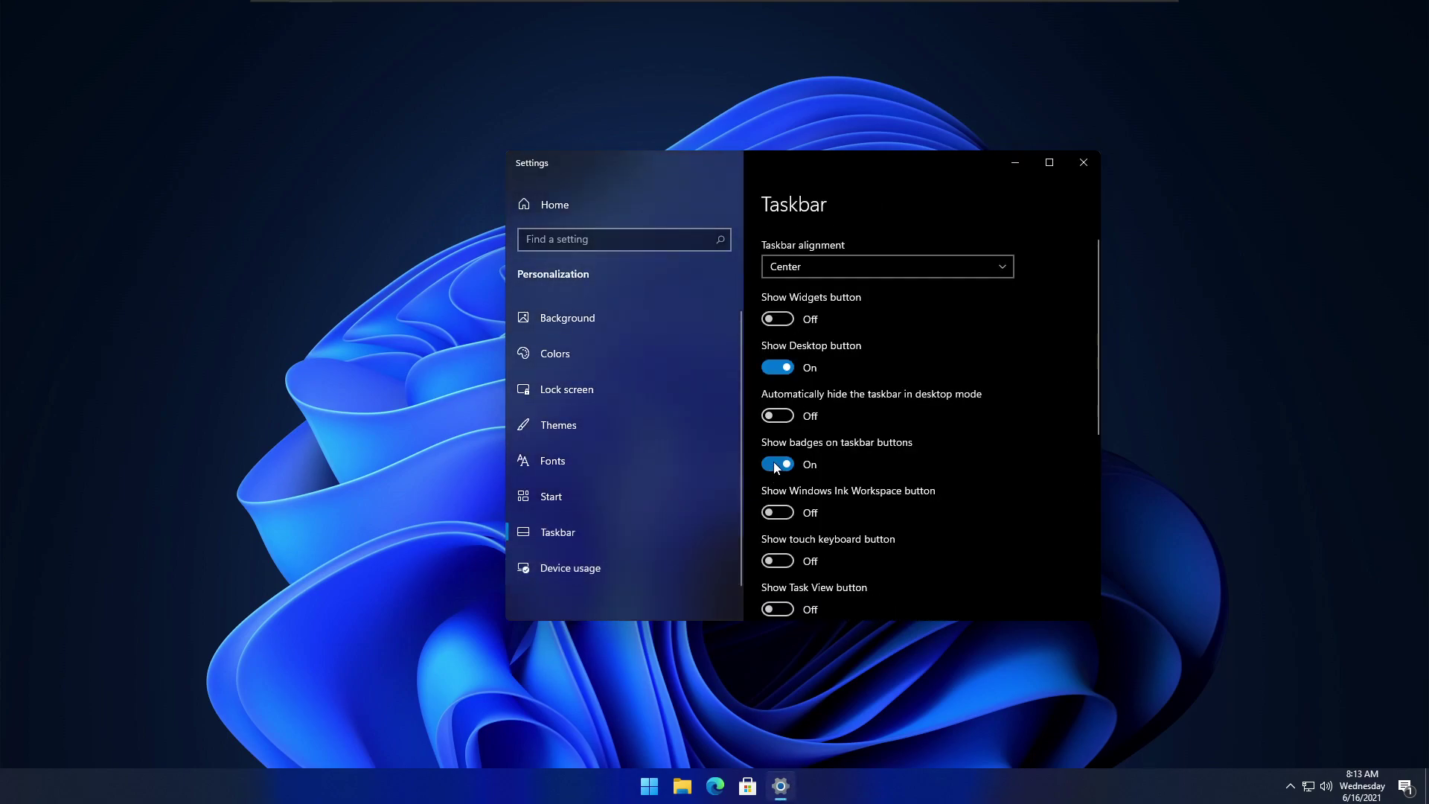
Step: Look over the Device usage settings page, then close Settings
left_click(695, 575)
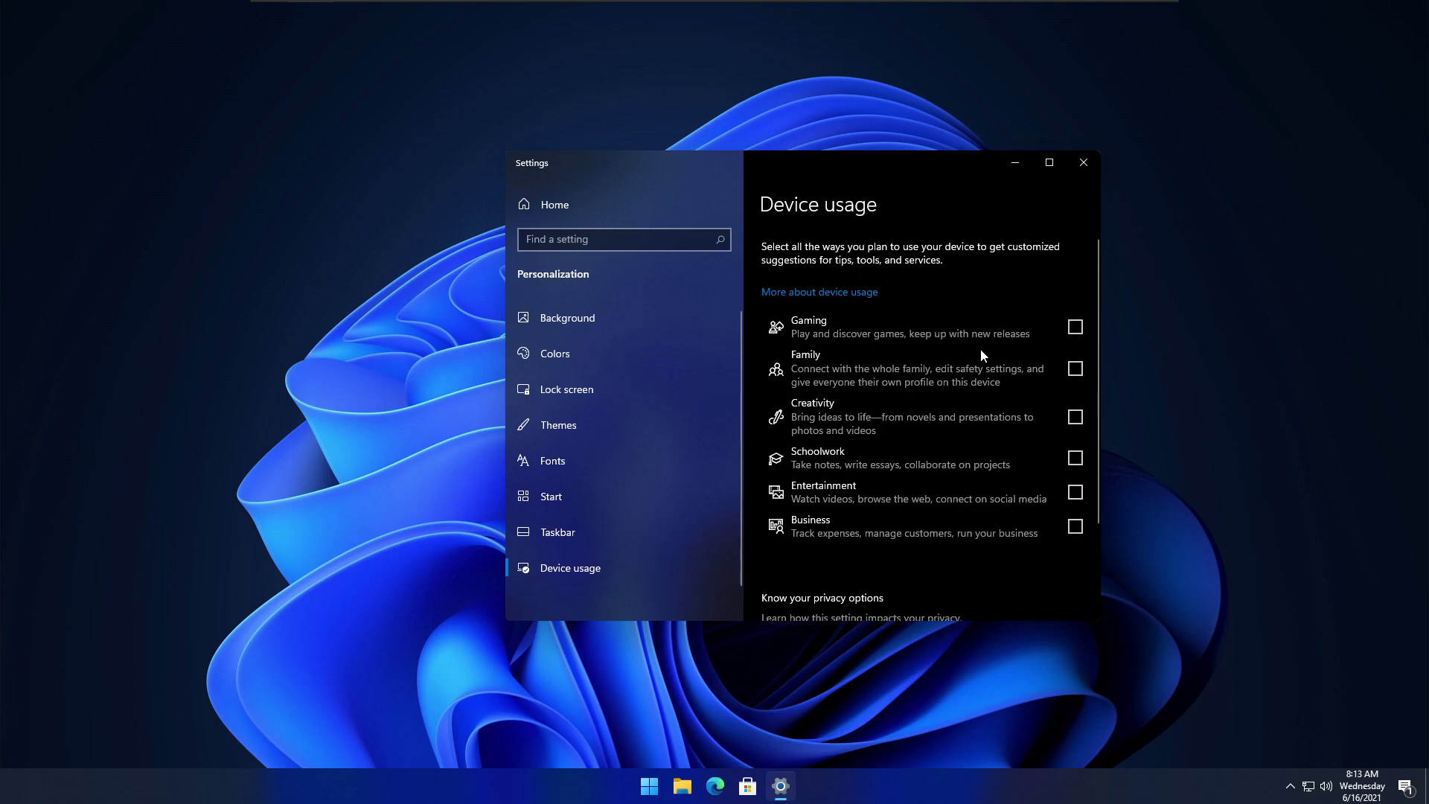
scroll(1006, 283, "down", 3)
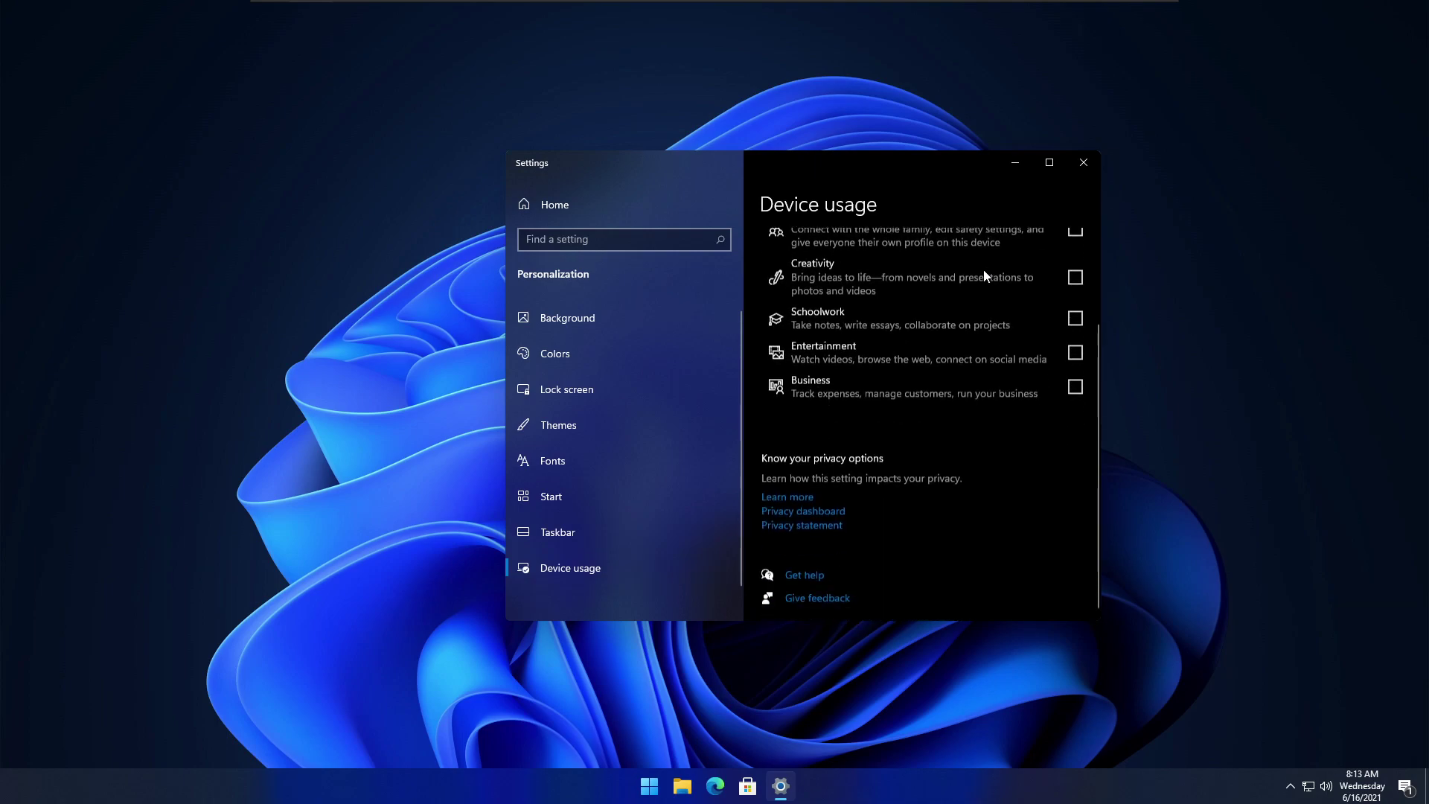
scroll(990, 268, "up", 3)
left_click(1085, 163)
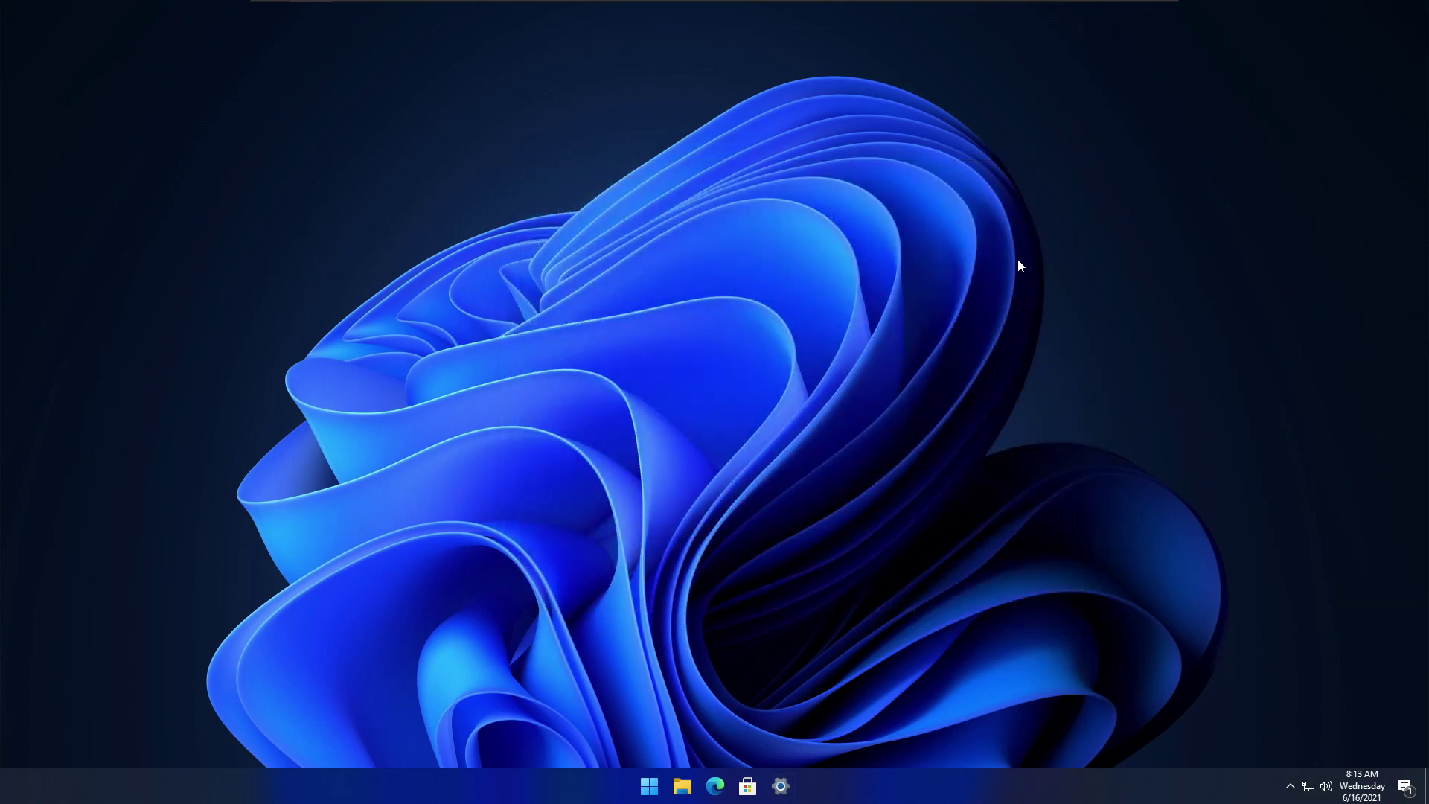
Step: Clear all pending notifications from the action center
right_click(1404, 786)
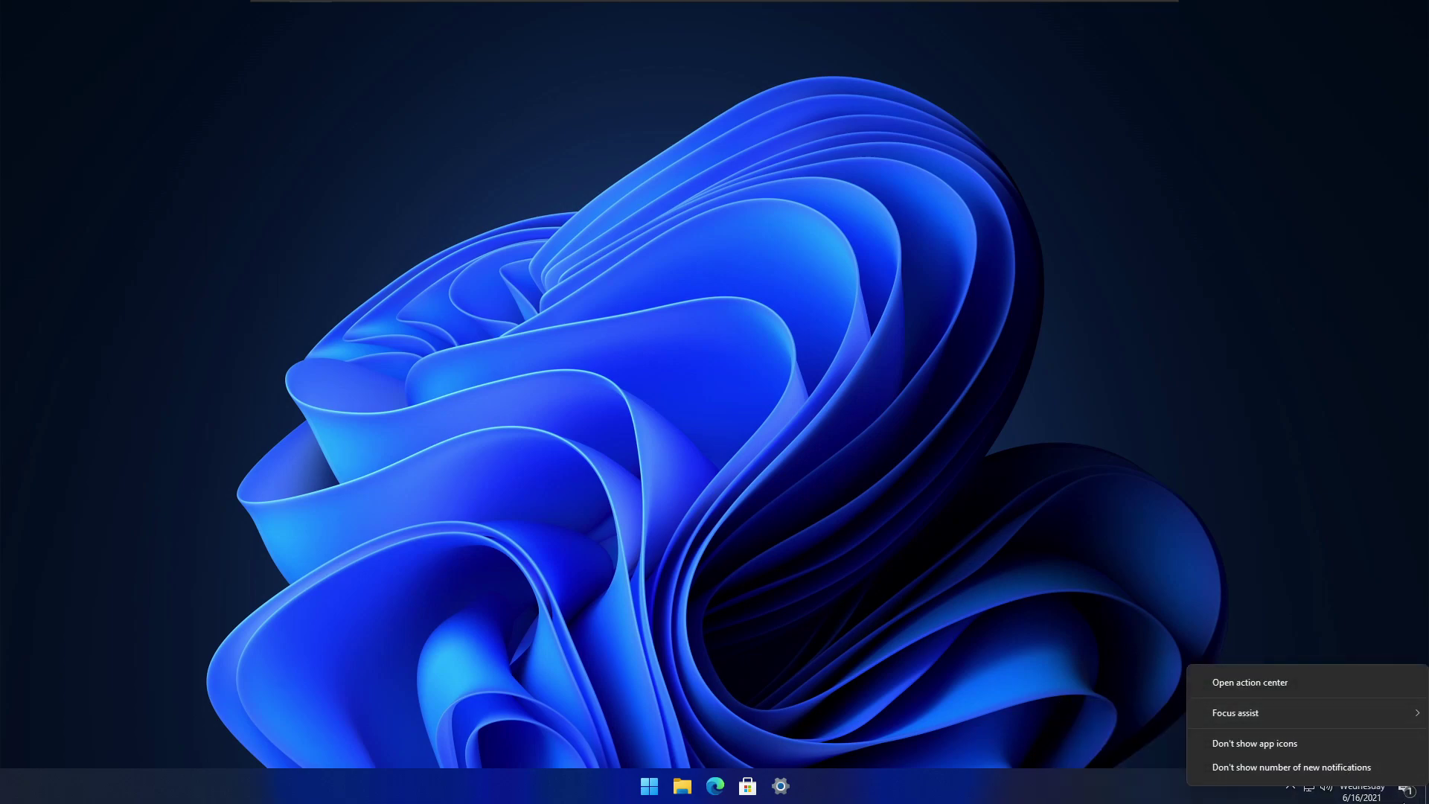
left_click(1405, 791)
left_click(1404, 791)
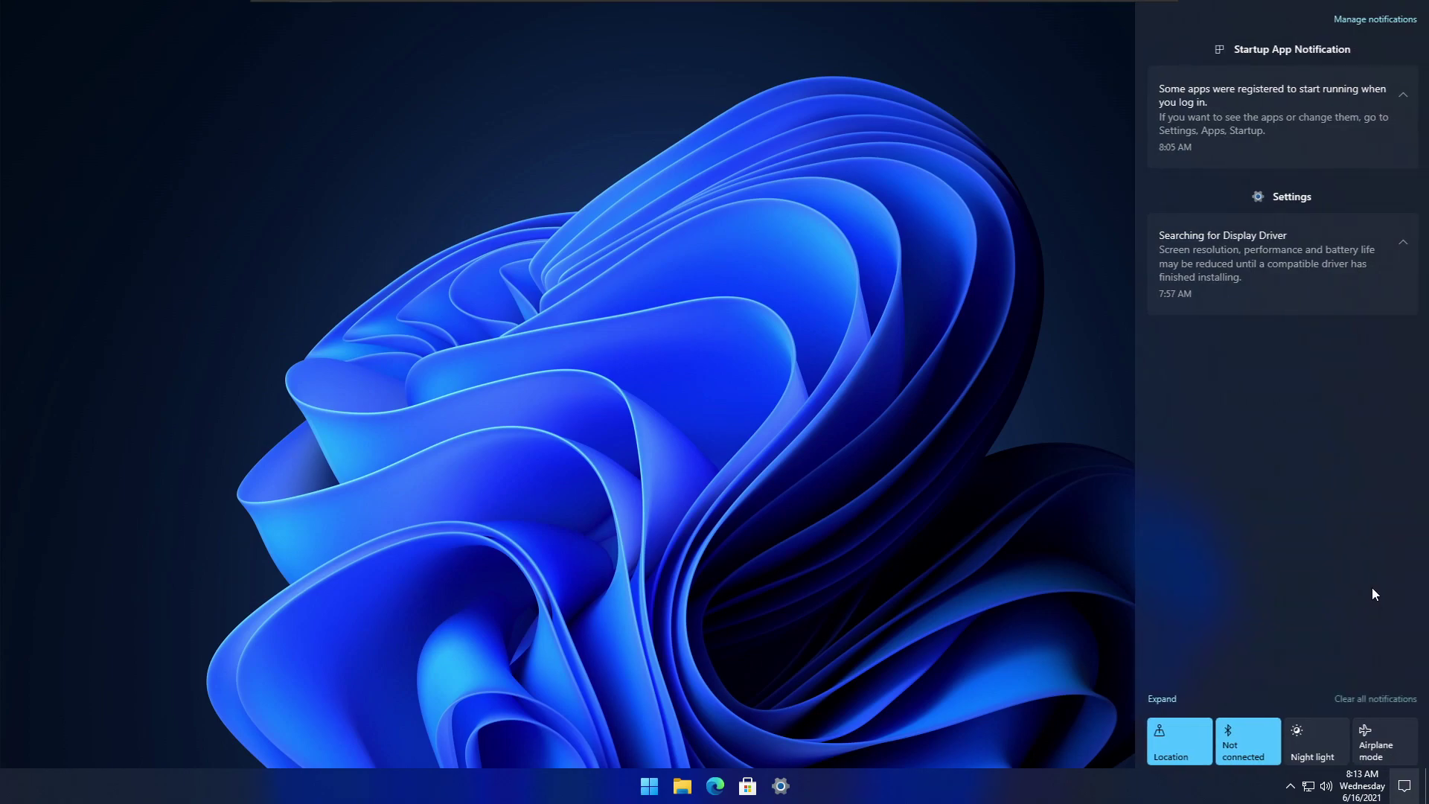
left_click(1365, 703)
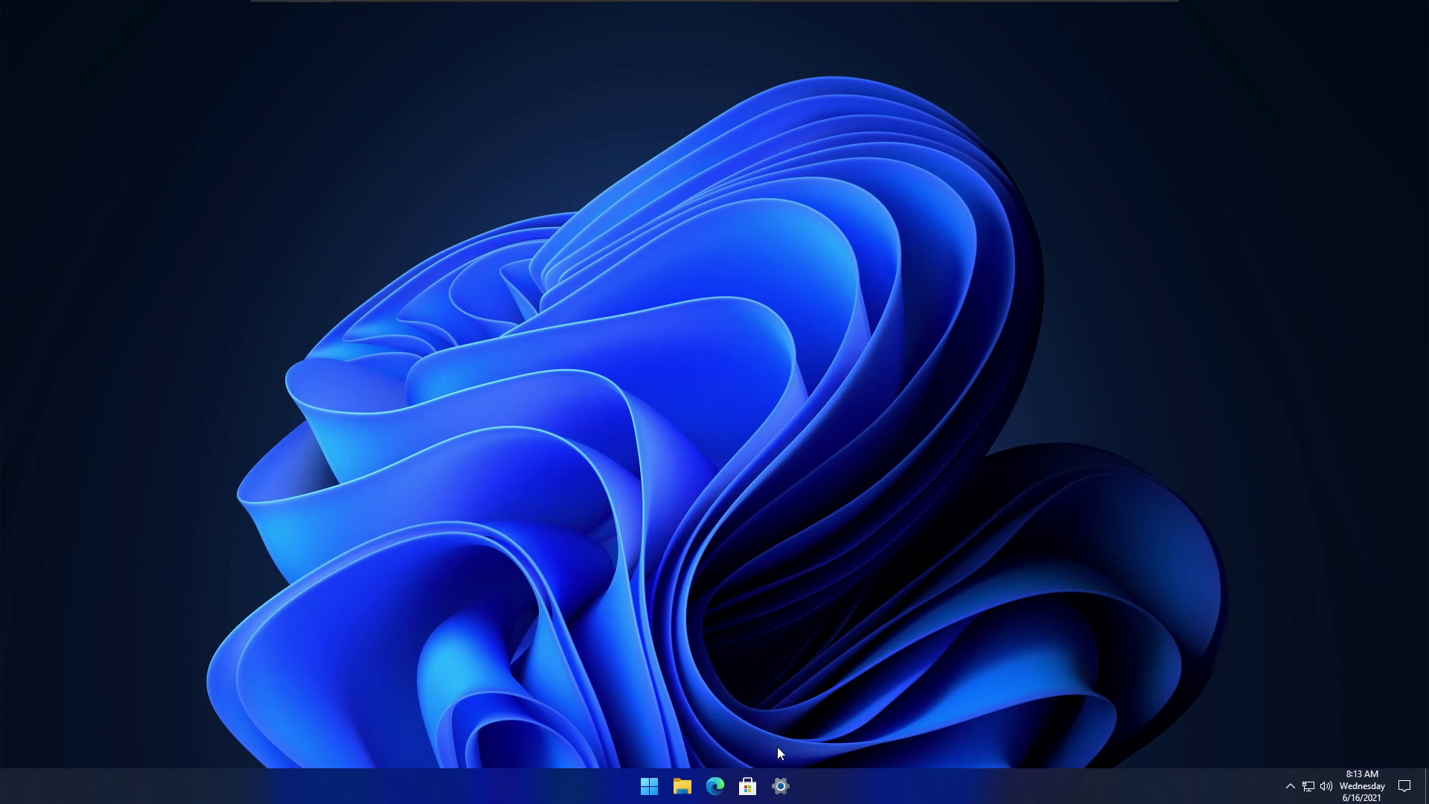
Step: Show and hide the hidden notification-area icons a few times, then dismiss the overflow
left_click(1291, 787)
left_click(1292, 790)
left_click(1292, 788)
left_click(1292, 787)
left_click(1292, 788)
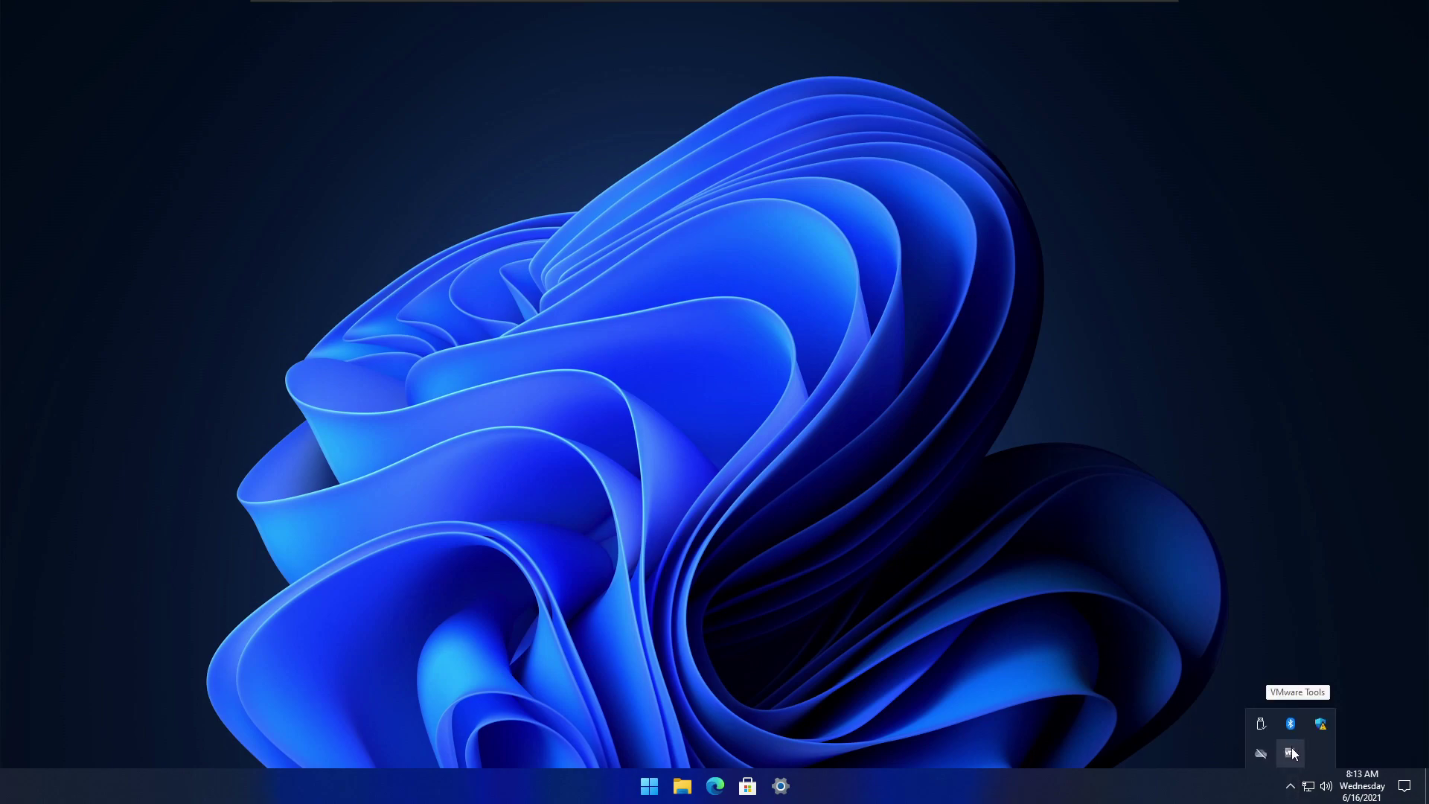
left_click(931, 594)
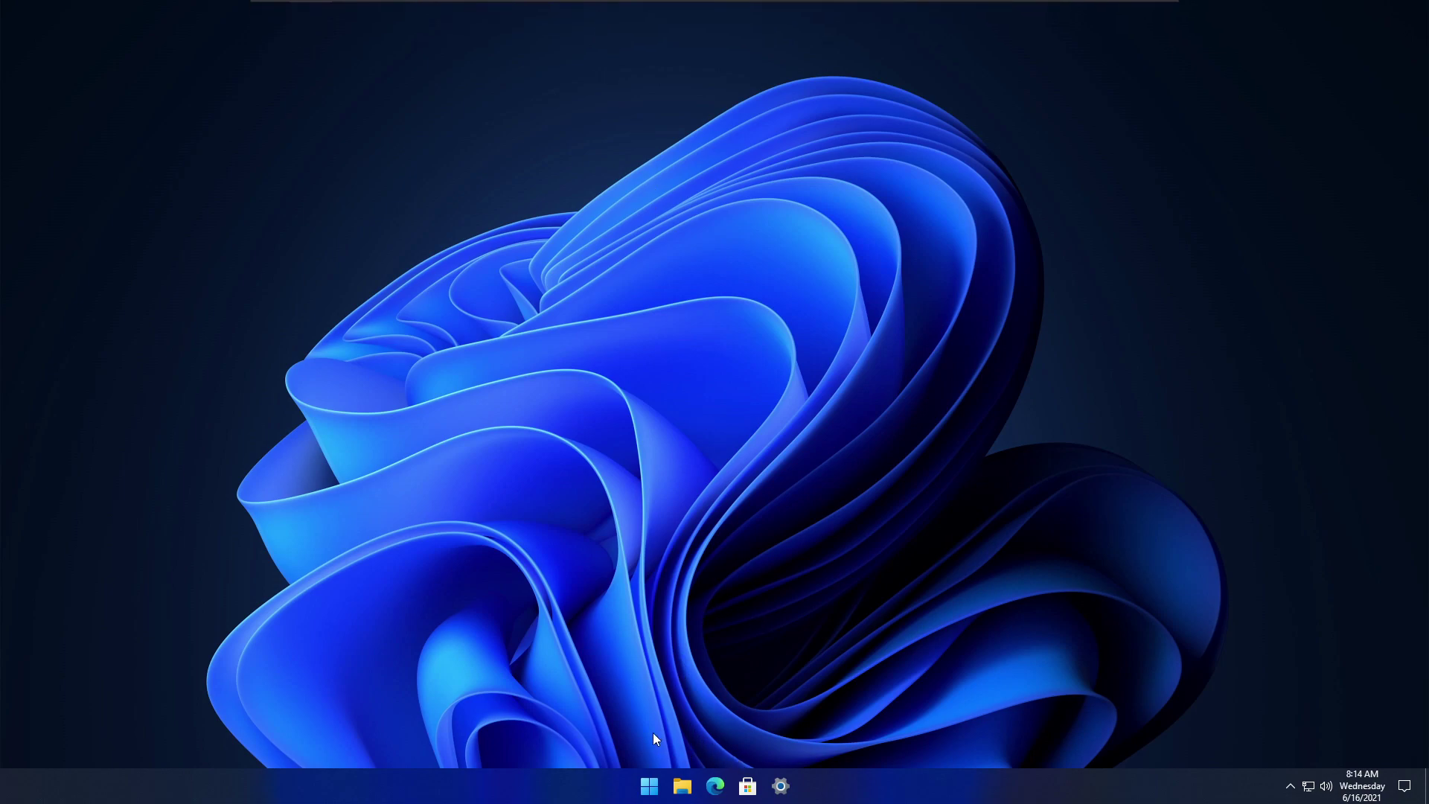
Step: Bring up the taskbar's context options at several spots along the empty taskbar
right_click(862, 784)
right_click(817, 788)
left_click(984, 795)
right_click(983, 789)
right_click(918, 779)
left_click(889, 792)
right_click(890, 795)
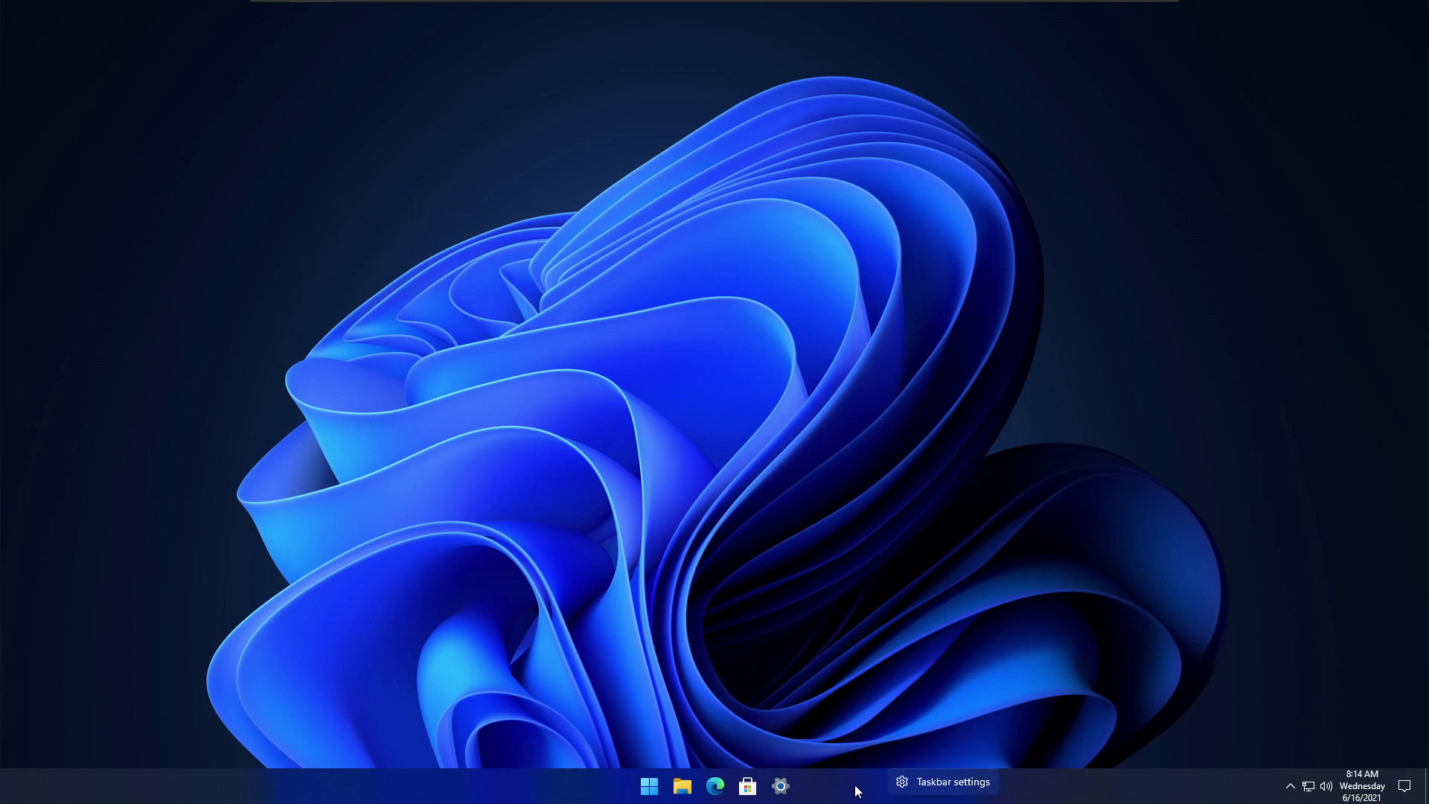
Step: Open the Win+X power-user menu from the Start button, then close it
right_click(649, 785)
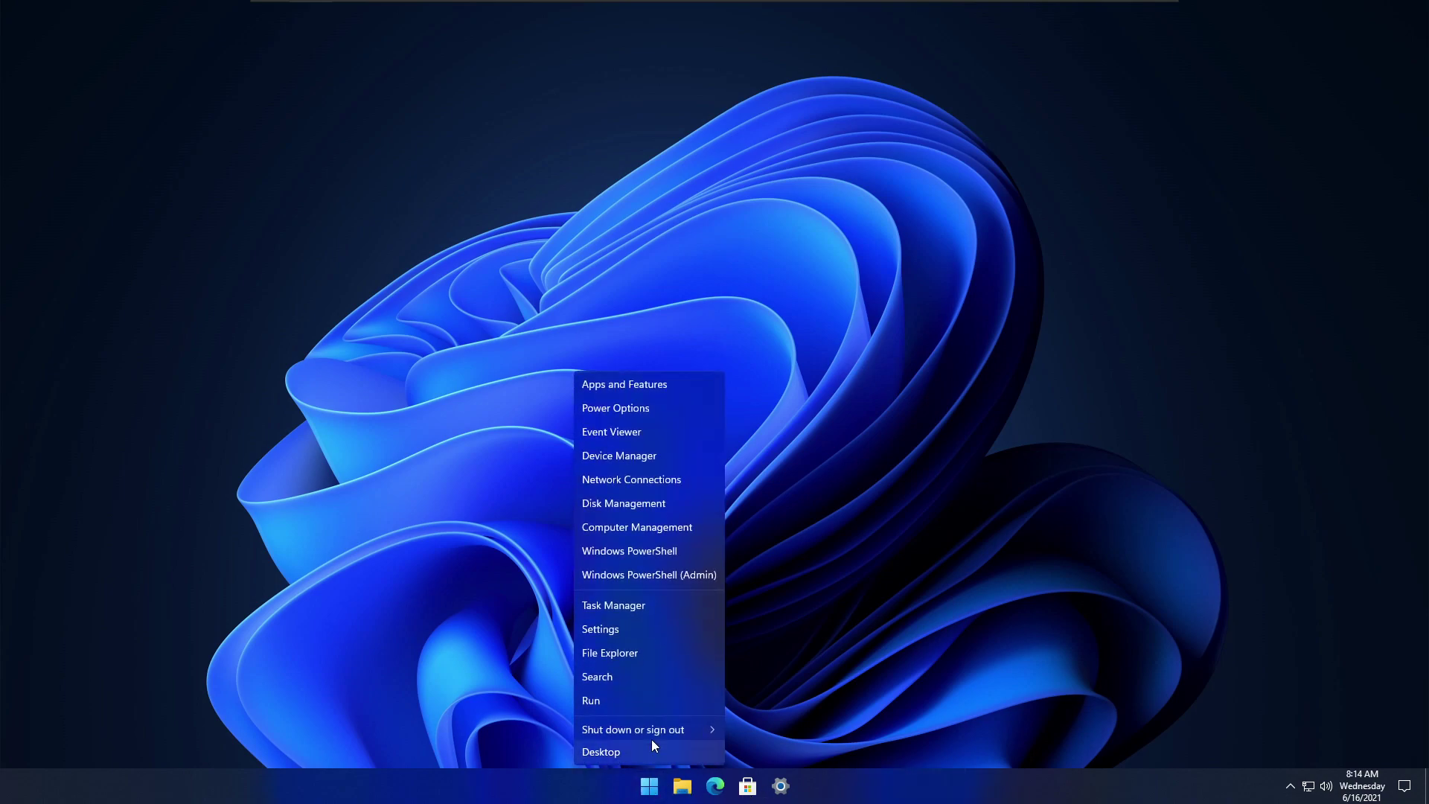
left_click(649, 787)
left_click(628, 600)
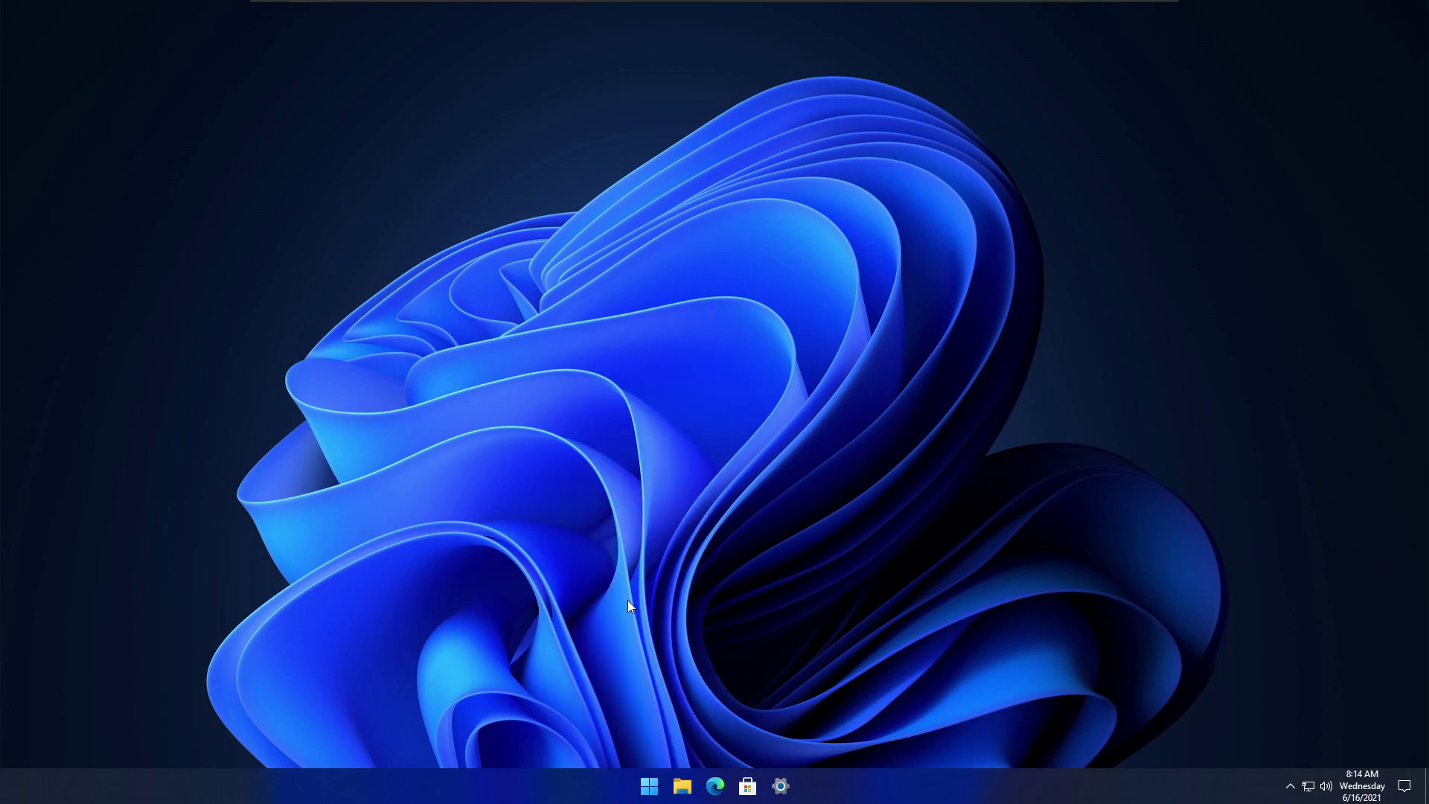
Step: Expand Task Manager to full details, centre it, and pin it to the taskbar
left_click(191, 389)
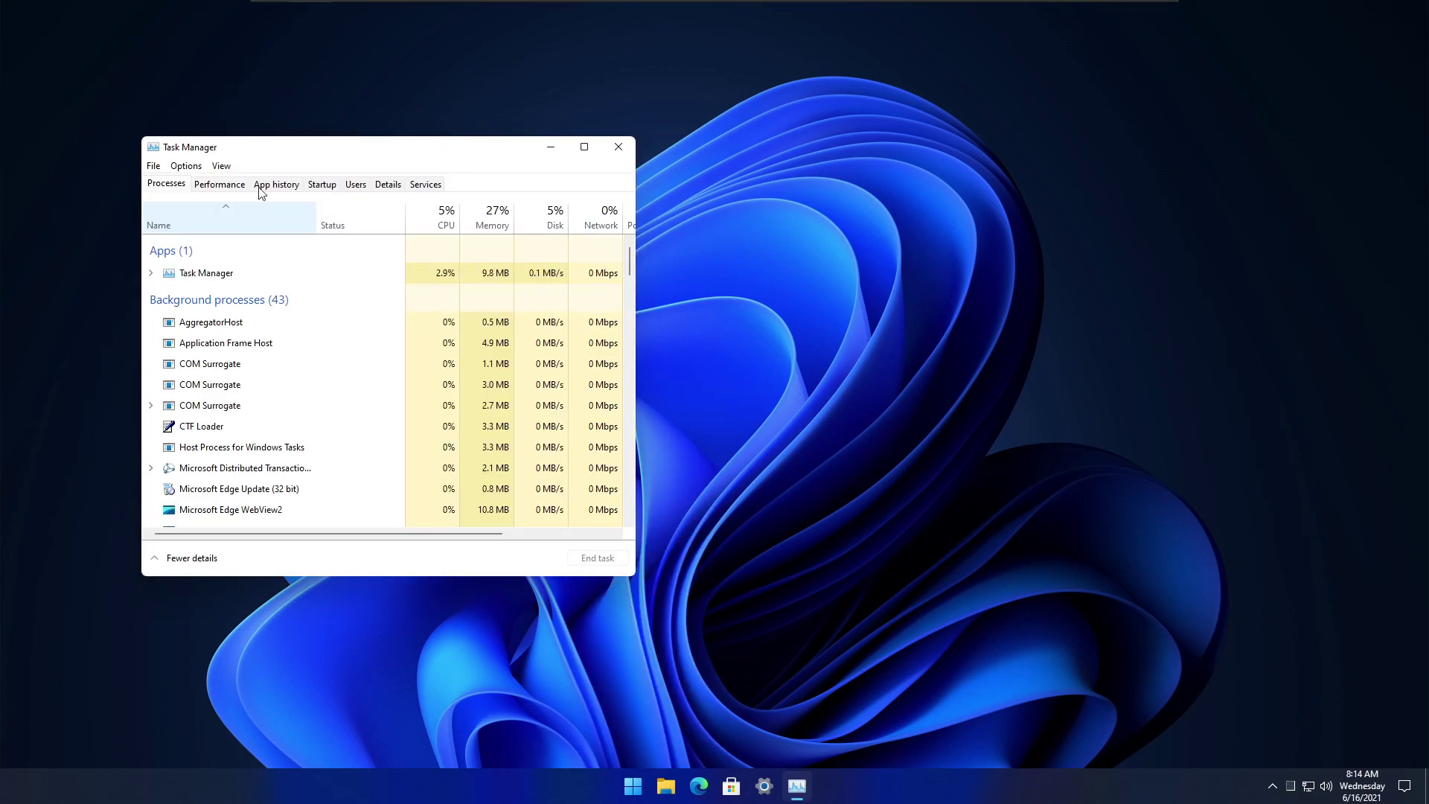
left_click_drag(340, 159, 686, 178)
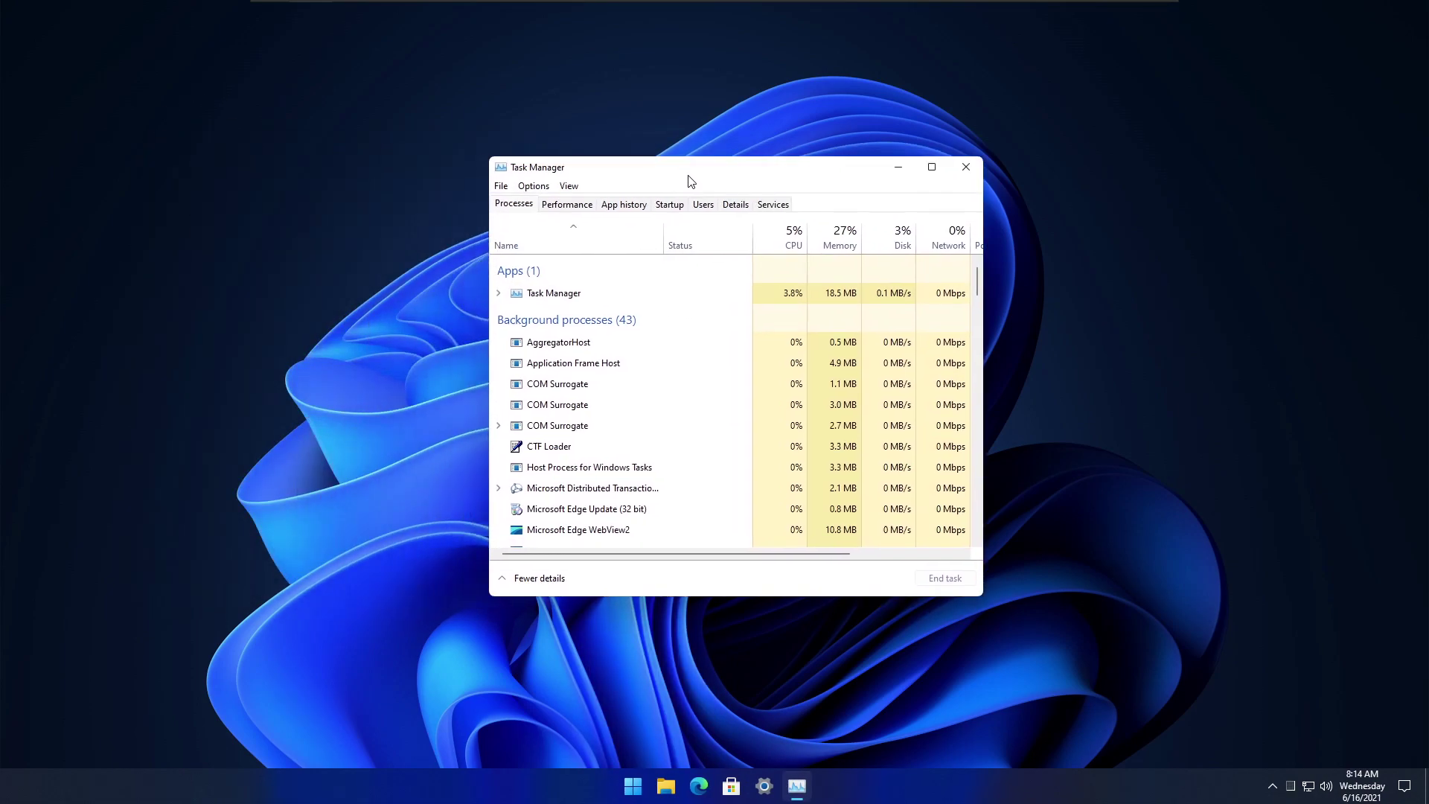
right_click(793, 791)
left_click(783, 731)
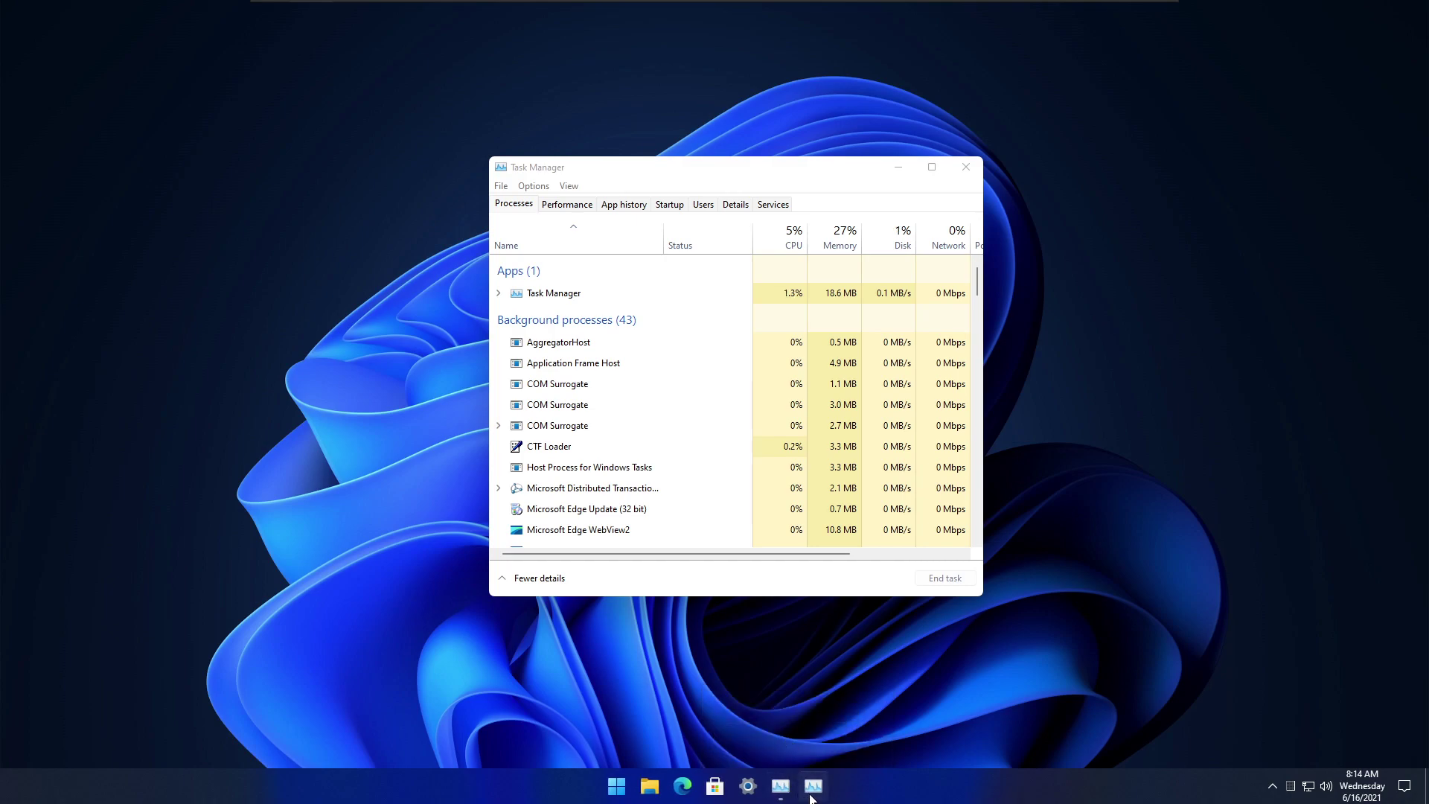
mouse_move(811, 792)
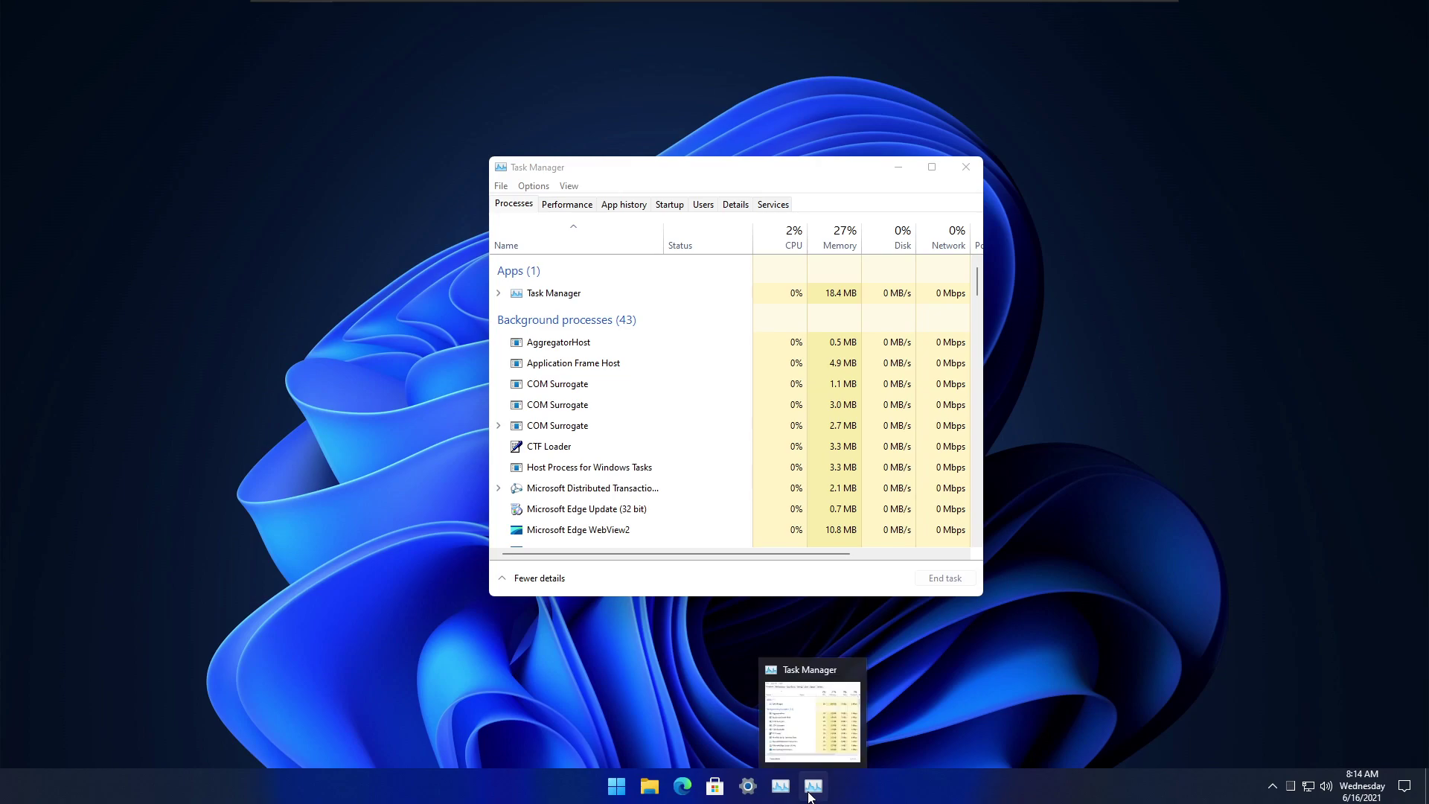
Step: Review Task Manager's CPU, Memory, Disk 0 and Ethernet performance graphs
left_click(570, 208)
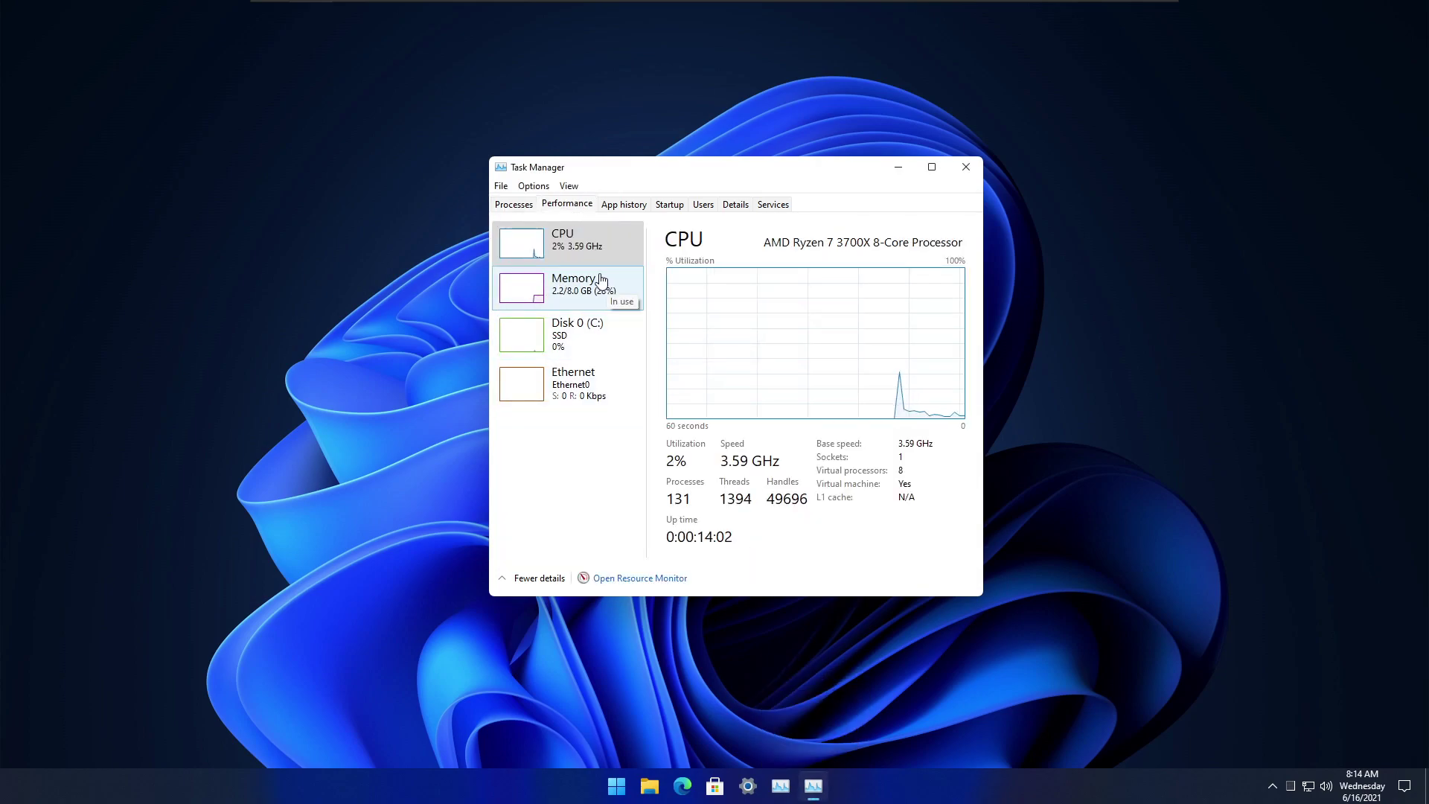
left_click(595, 299)
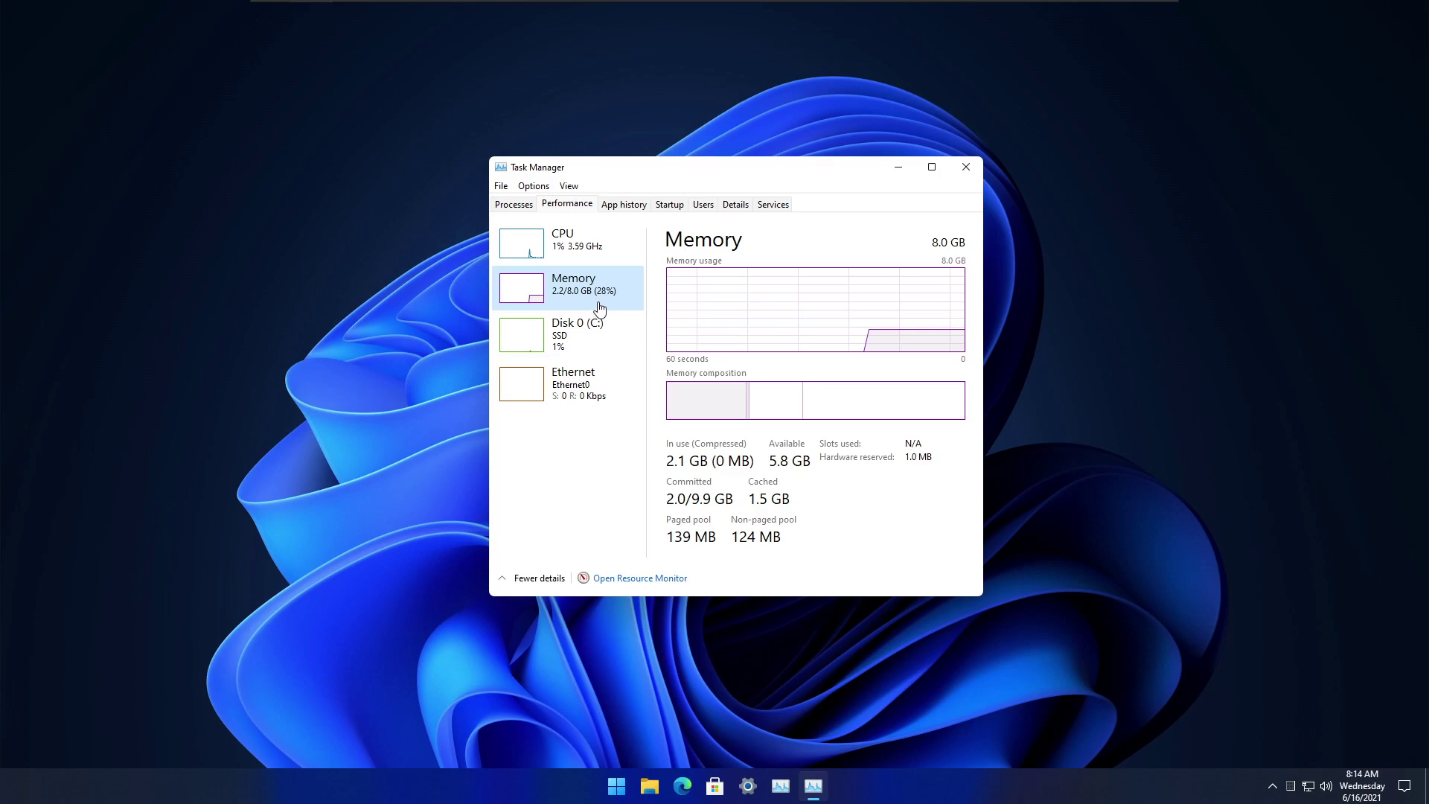
left_click(595, 331)
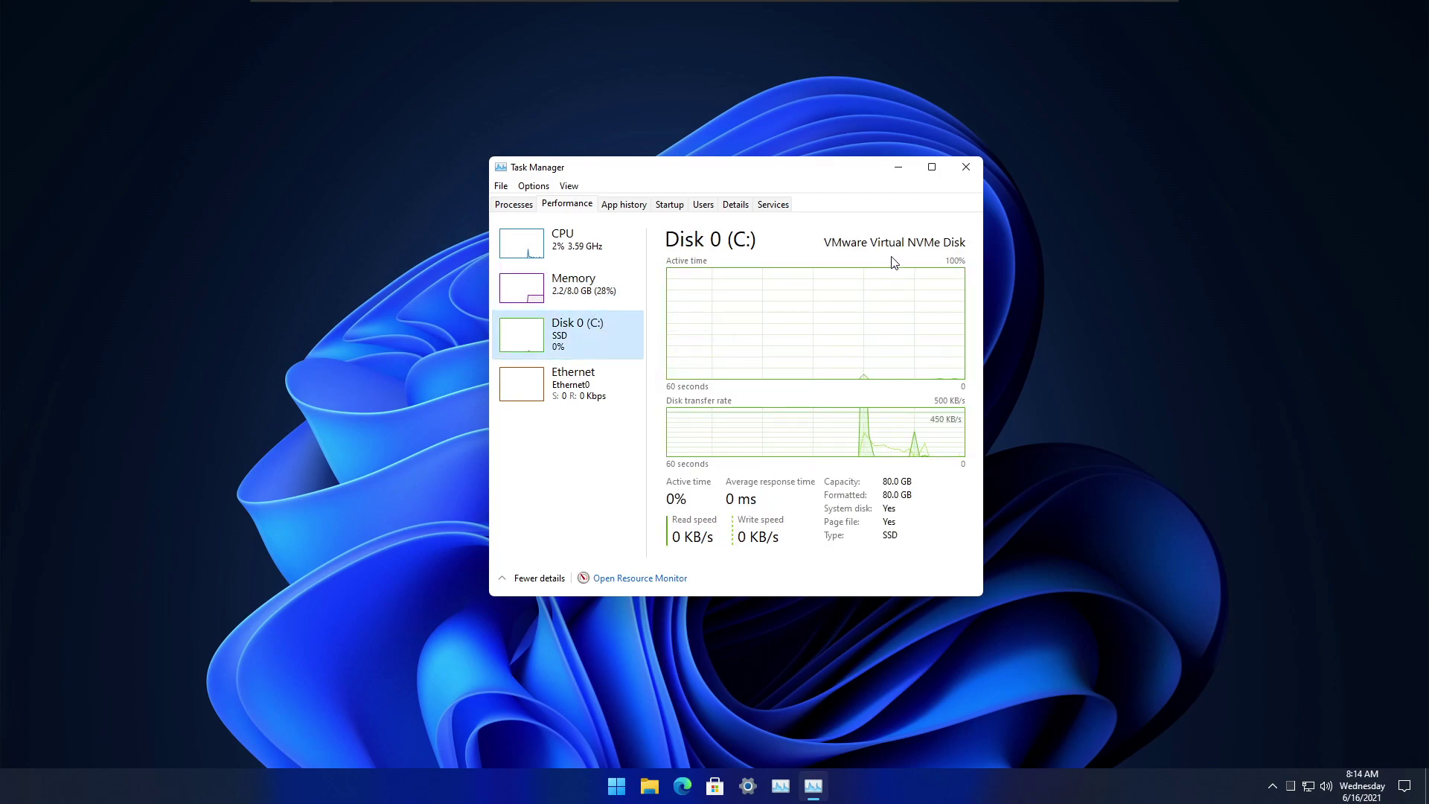
left_click(587, 253)
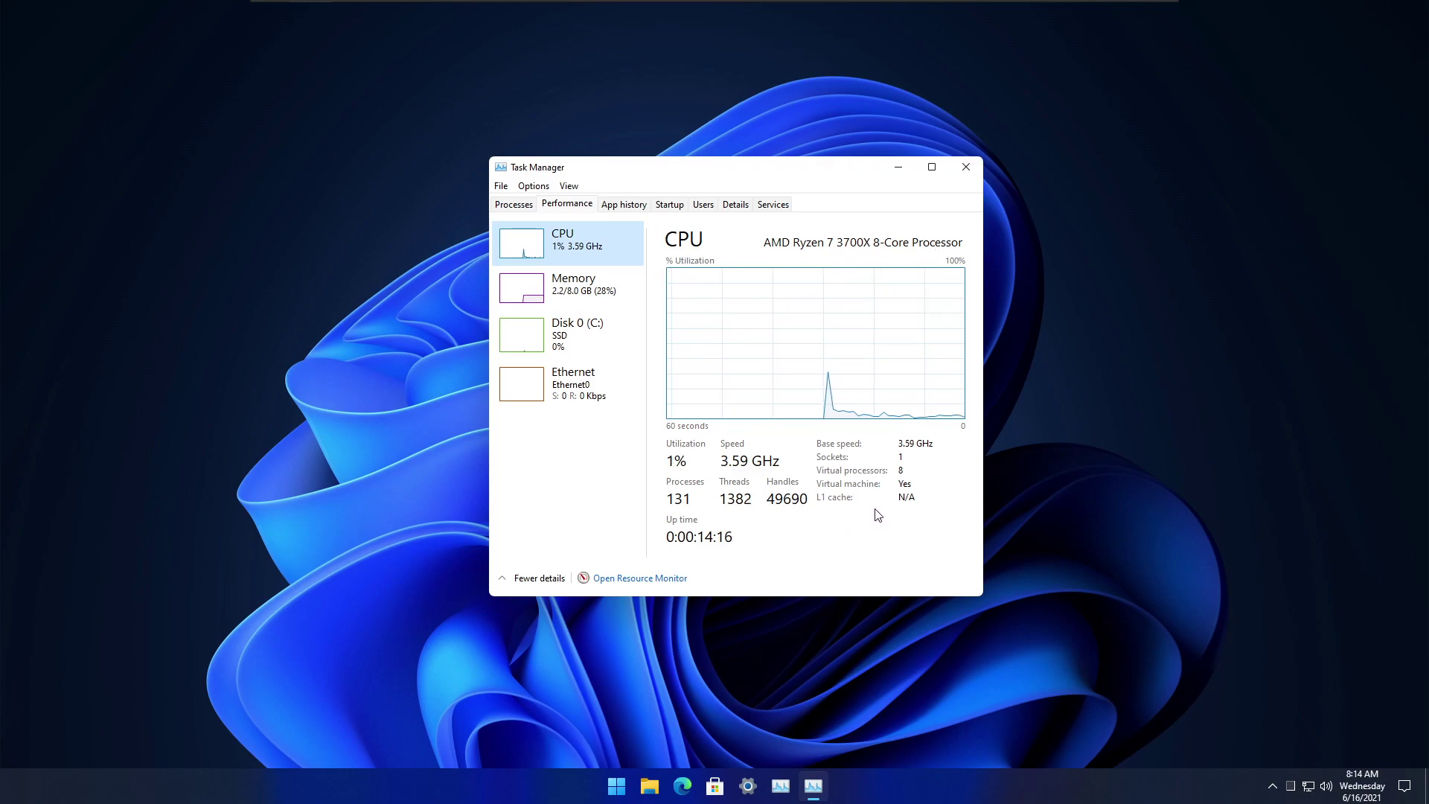
left_click(601, 384)
left_click(603, 329)
Step: Sort startup apps by status and disable Microsoft OneDrive and Windows Security notifications
left_click(625, 204)
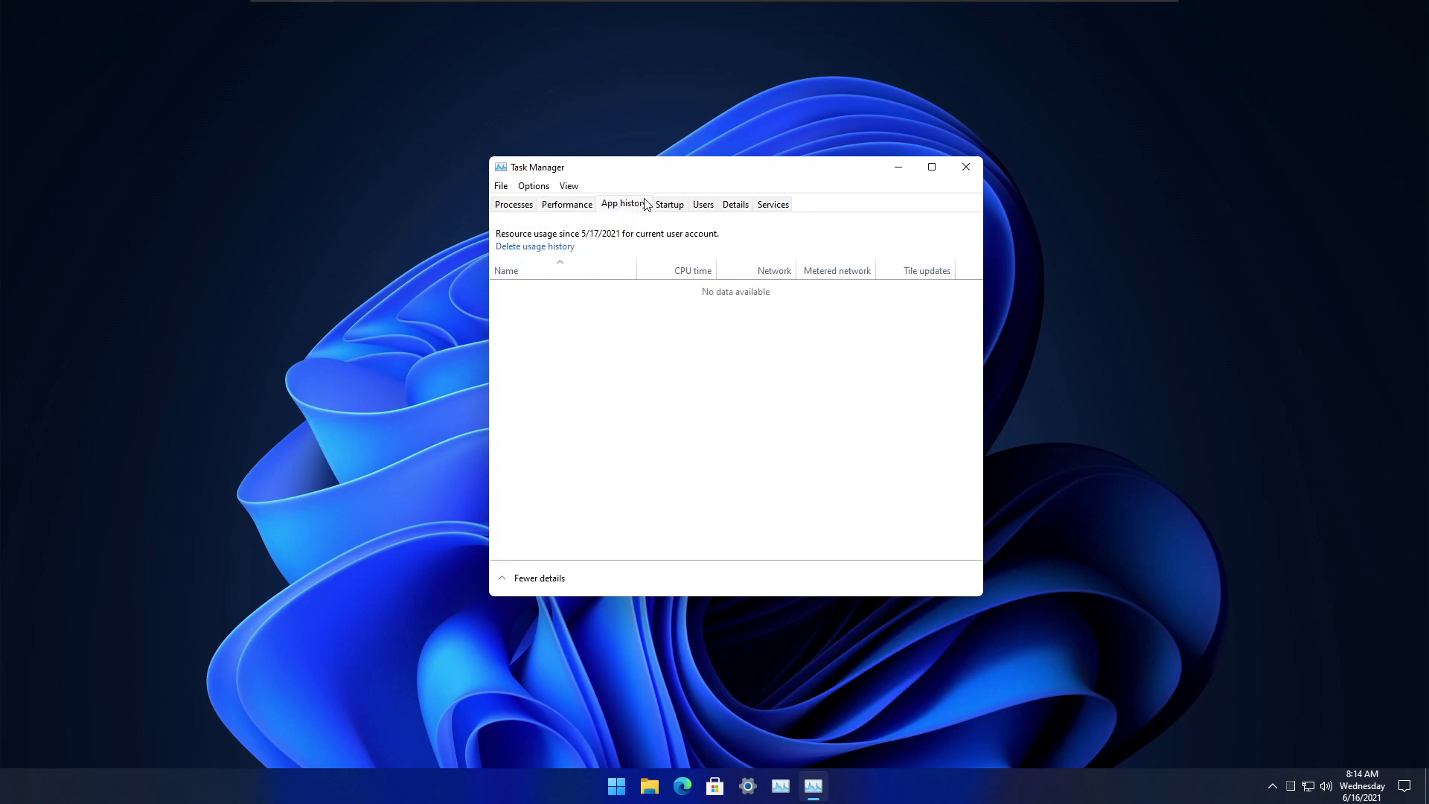
left_click(668, 204)
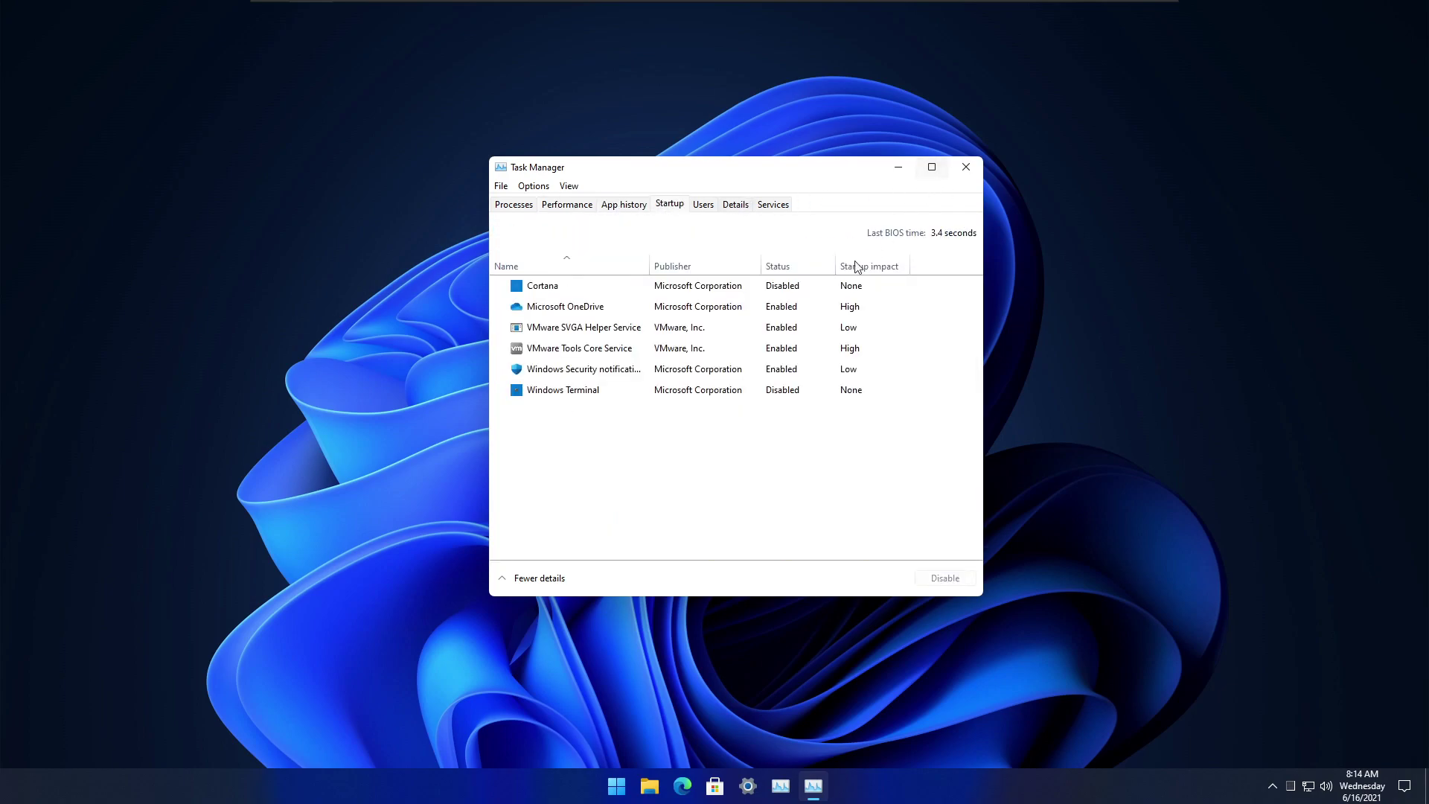
left_click(793, 270)
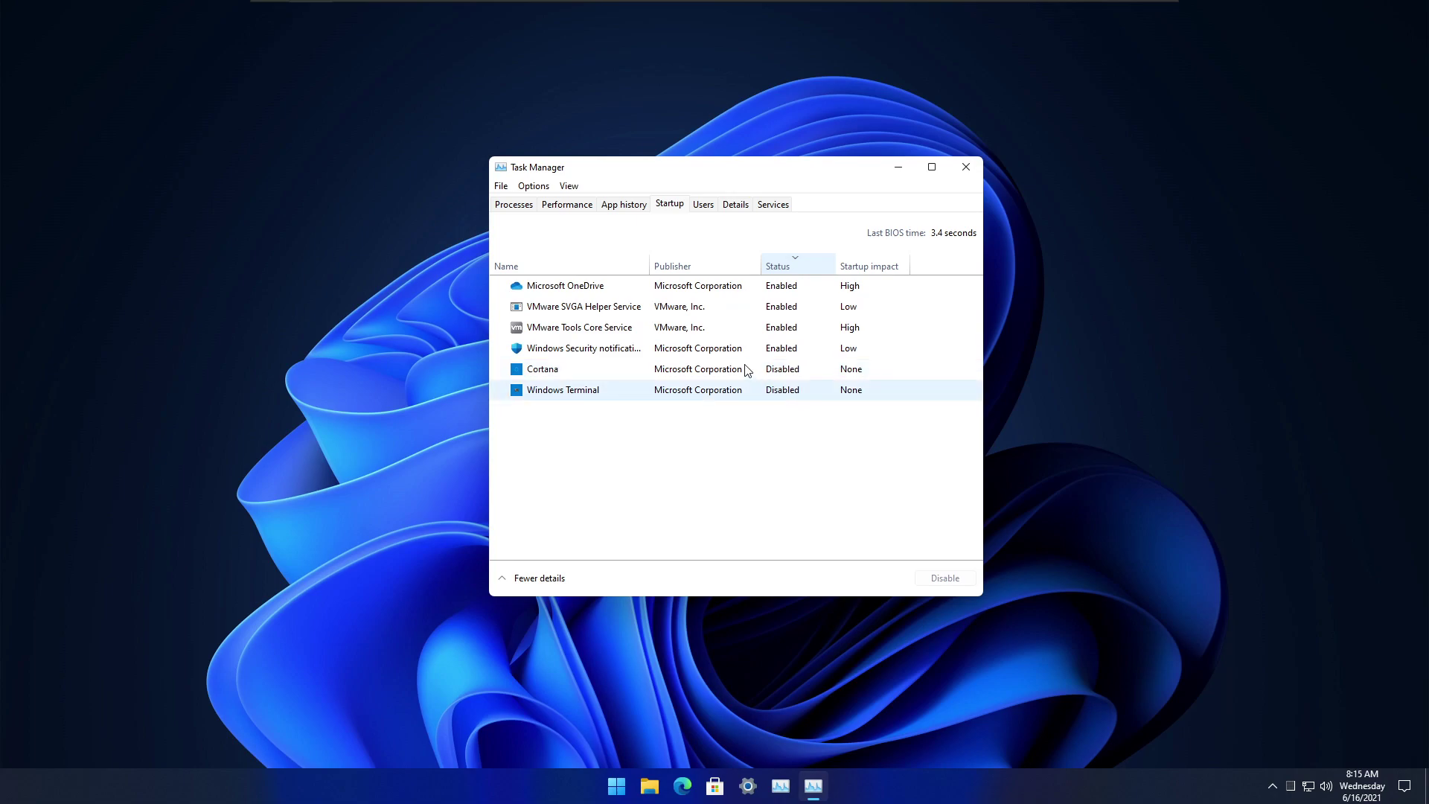
left_click(673, 286)
left_click(936, 579)
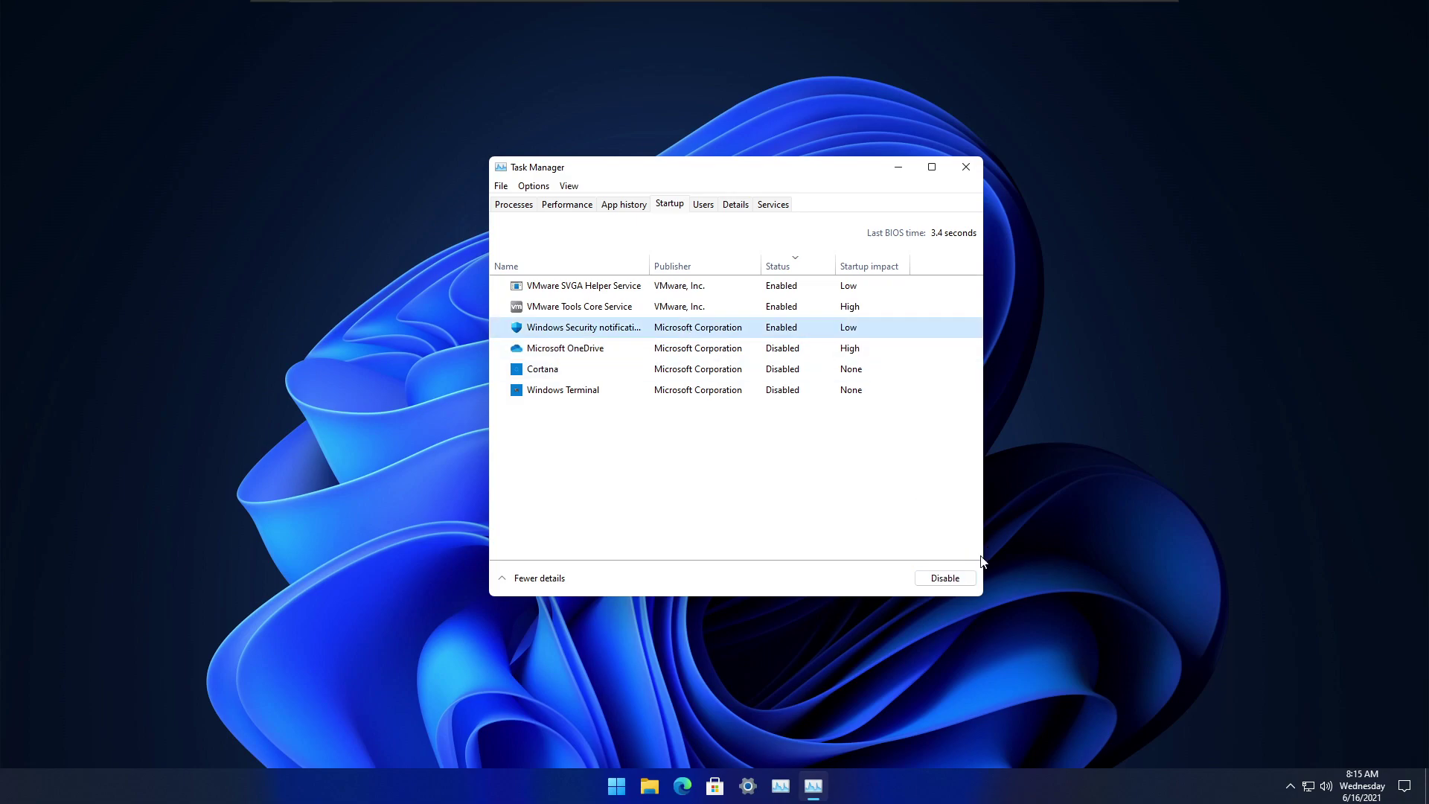
left_click(947, 580)
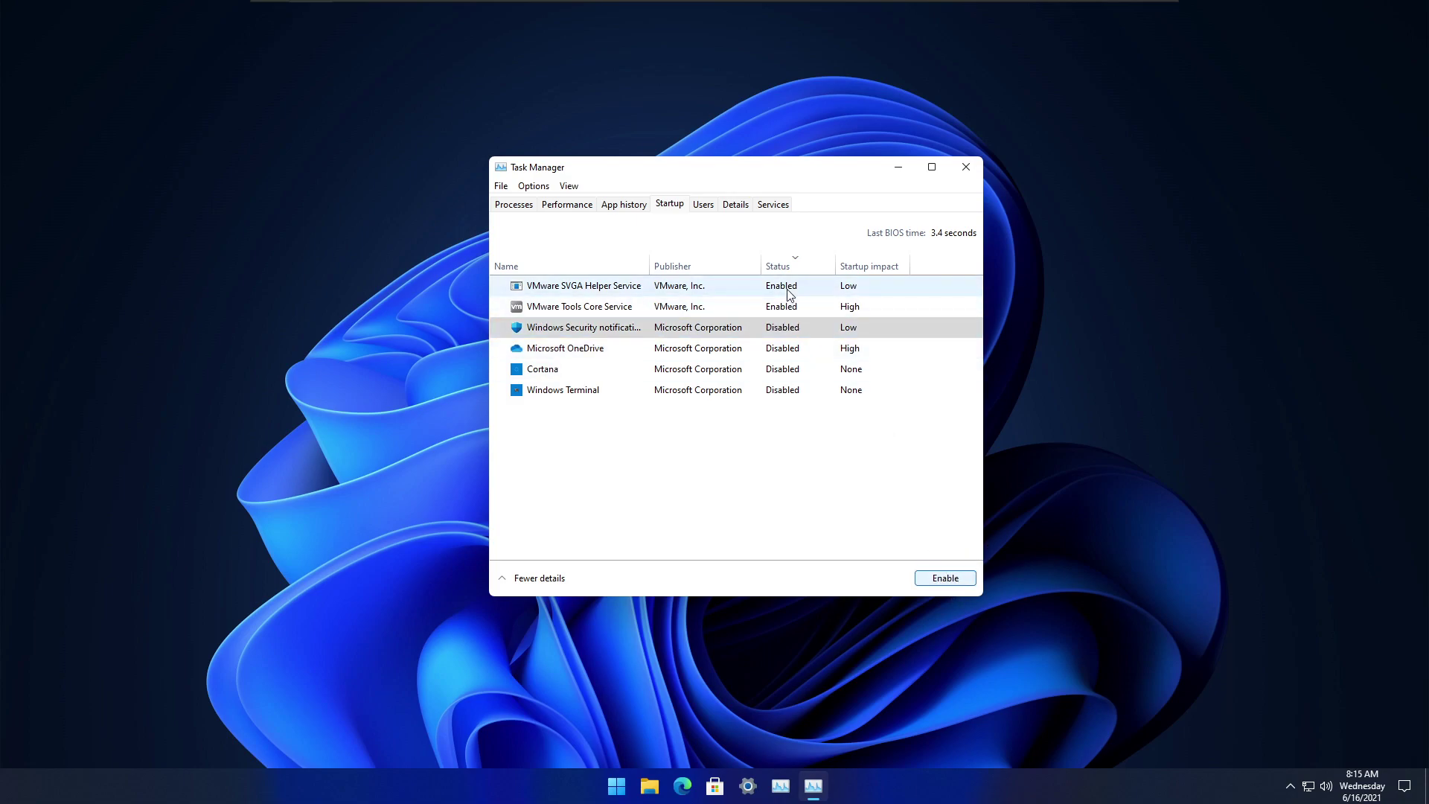
Step: Close Task Manager and restart the PC from the Start menu's power options
left_click(966, 167)
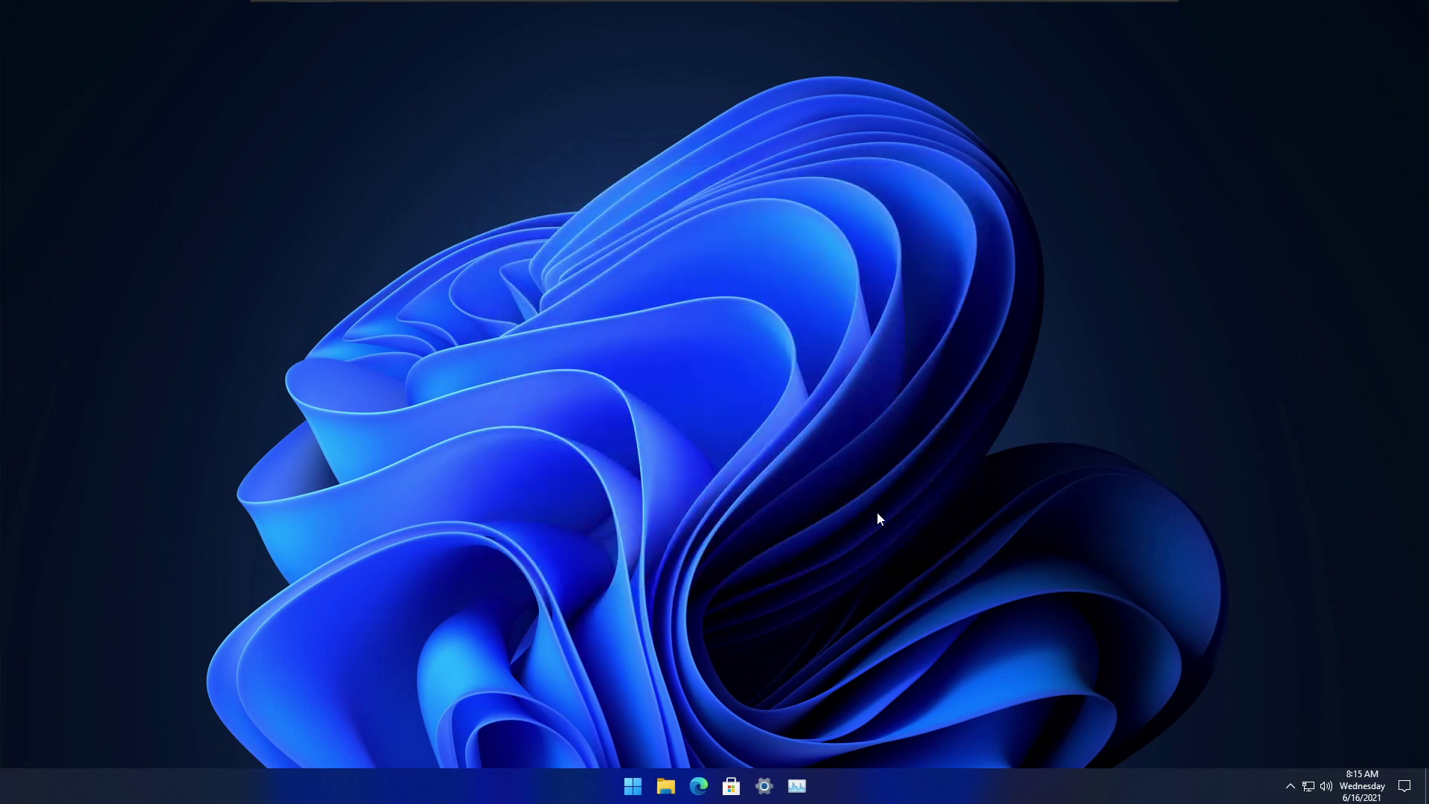
left_click(635, 785)
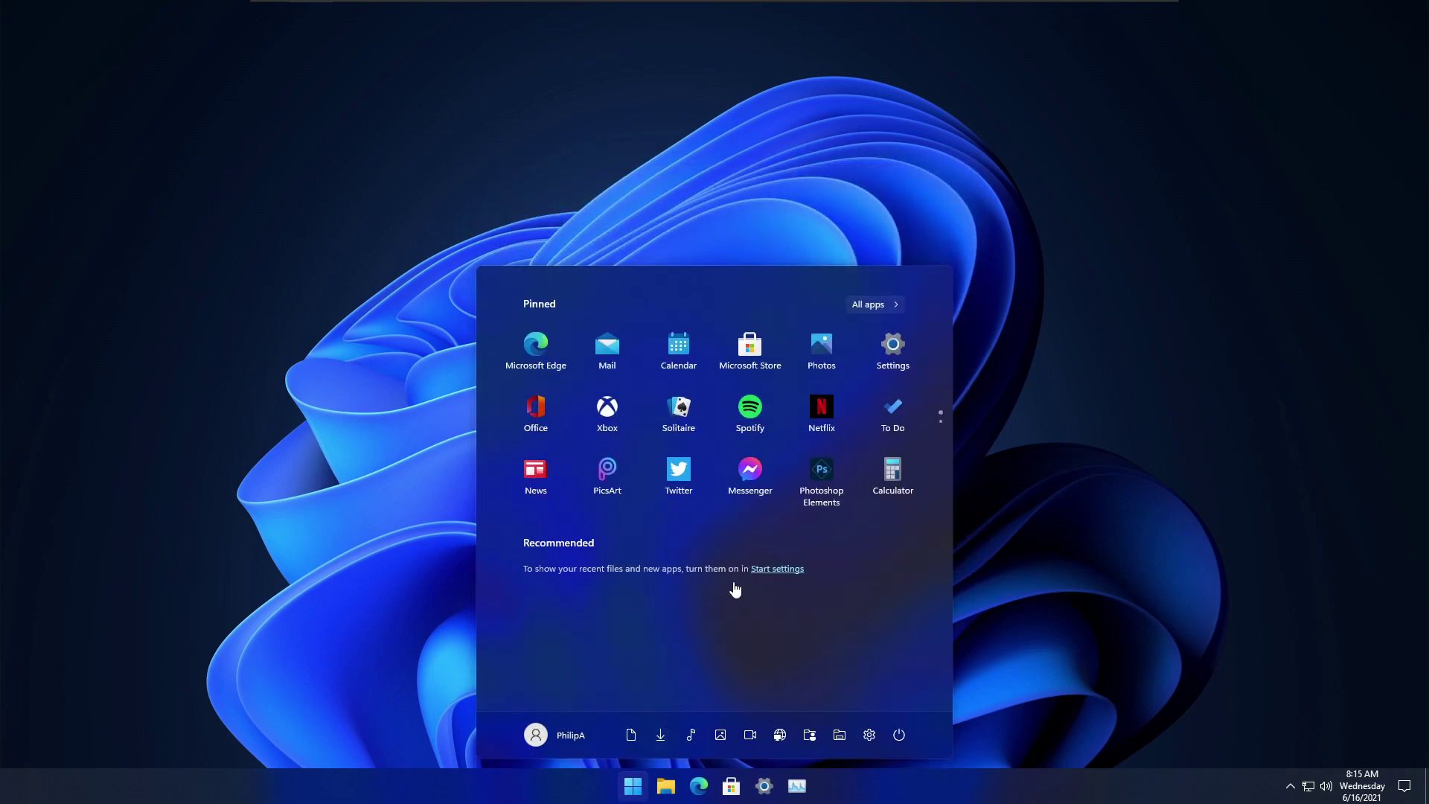
left_click(1053, 433)
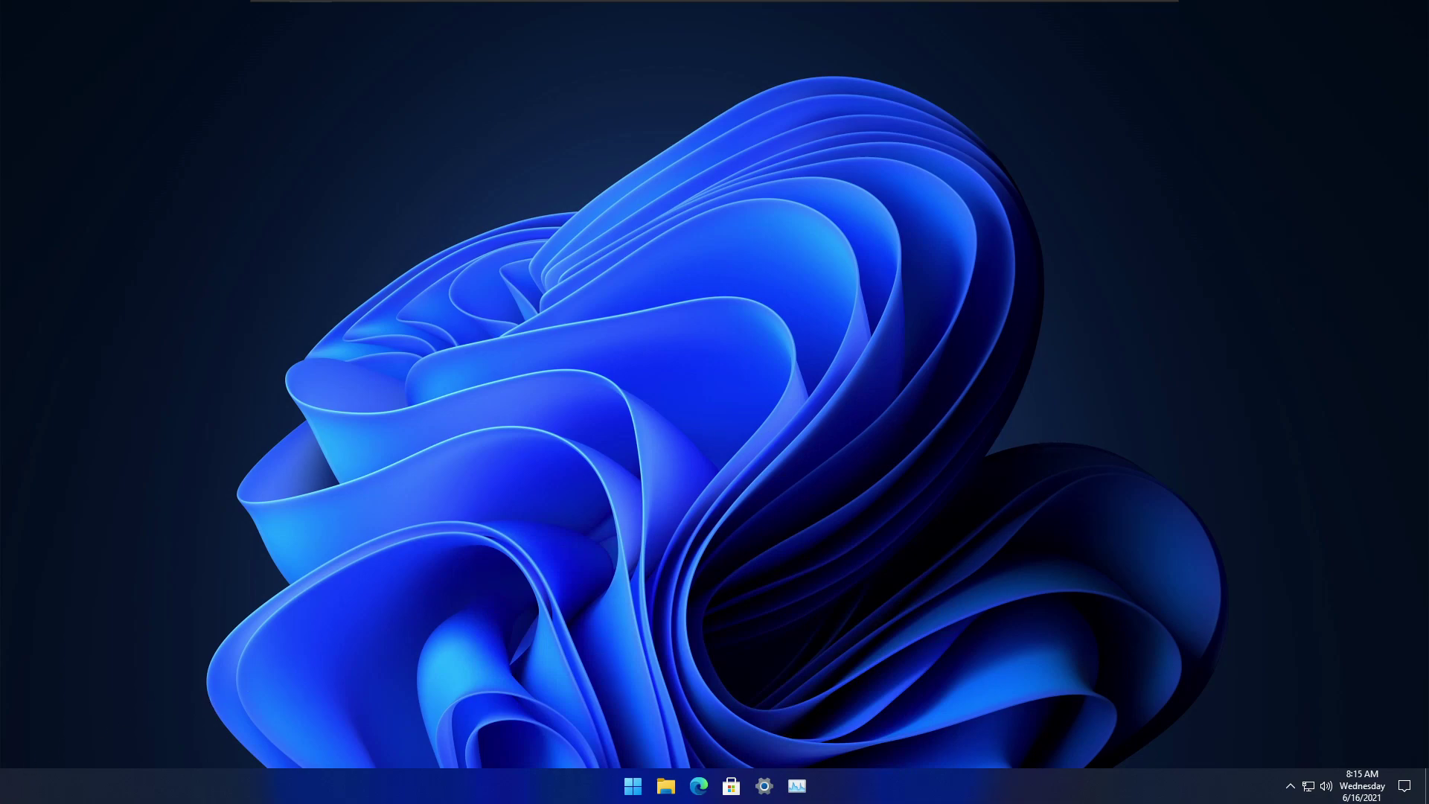
key("super")
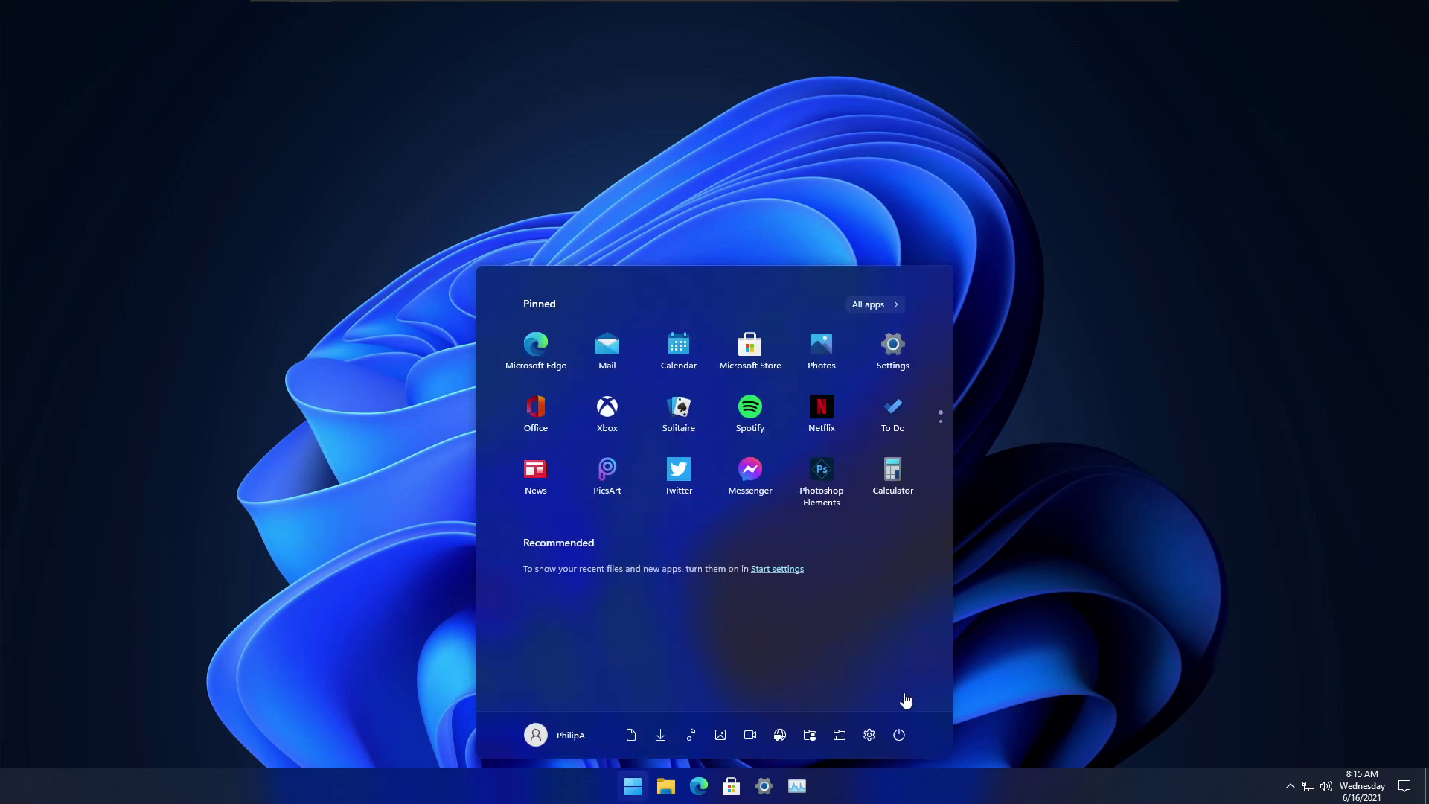
left_click(902, 735)
left_click(914, 700)
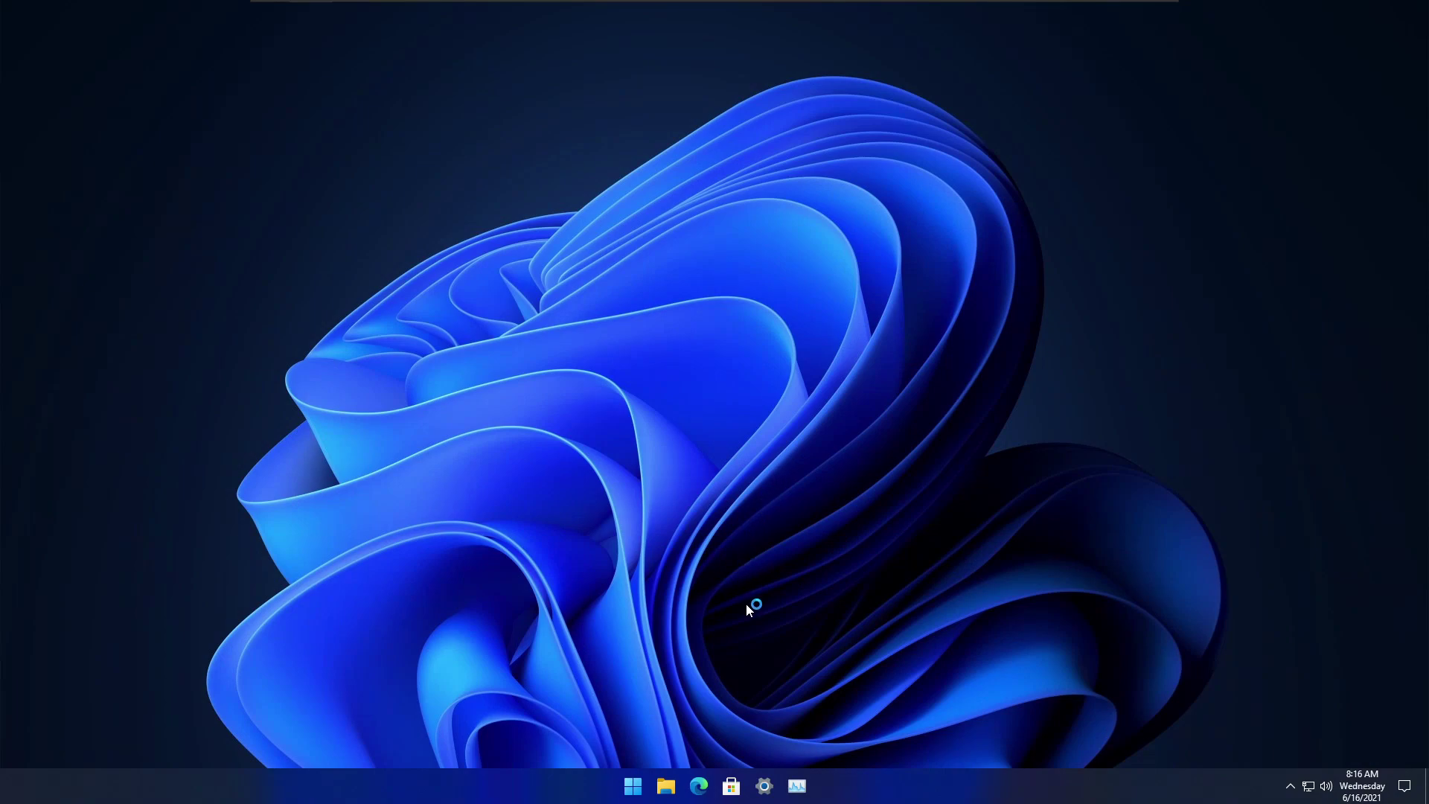
Step: Check the desktop context menu and hidden tray icons, then scroll Start's pinned pages
right_click(777, 561)
left_click(728, 603)
left_click(1290, 786)
left_click(634, 787)
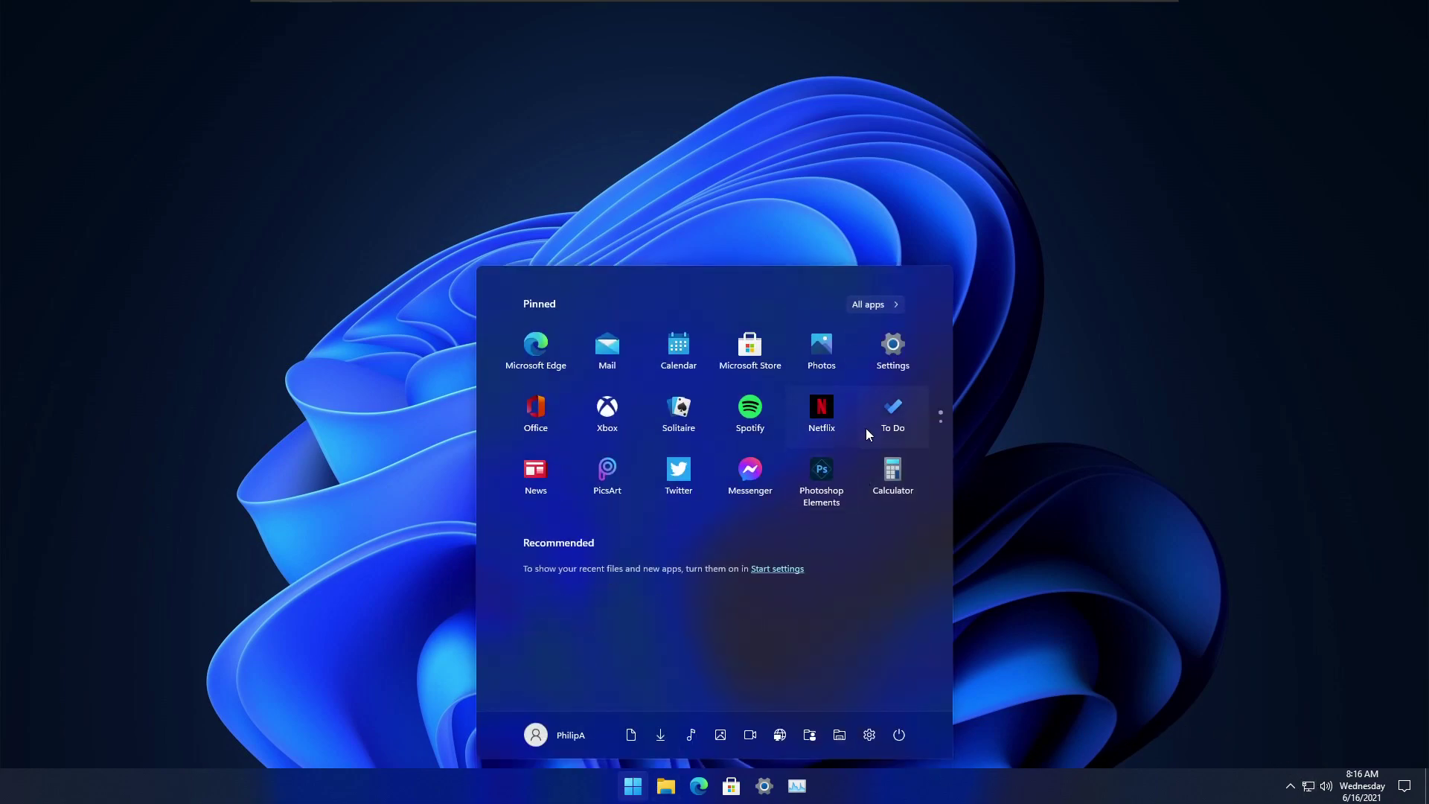
scroll(885, 439, "down", 1)
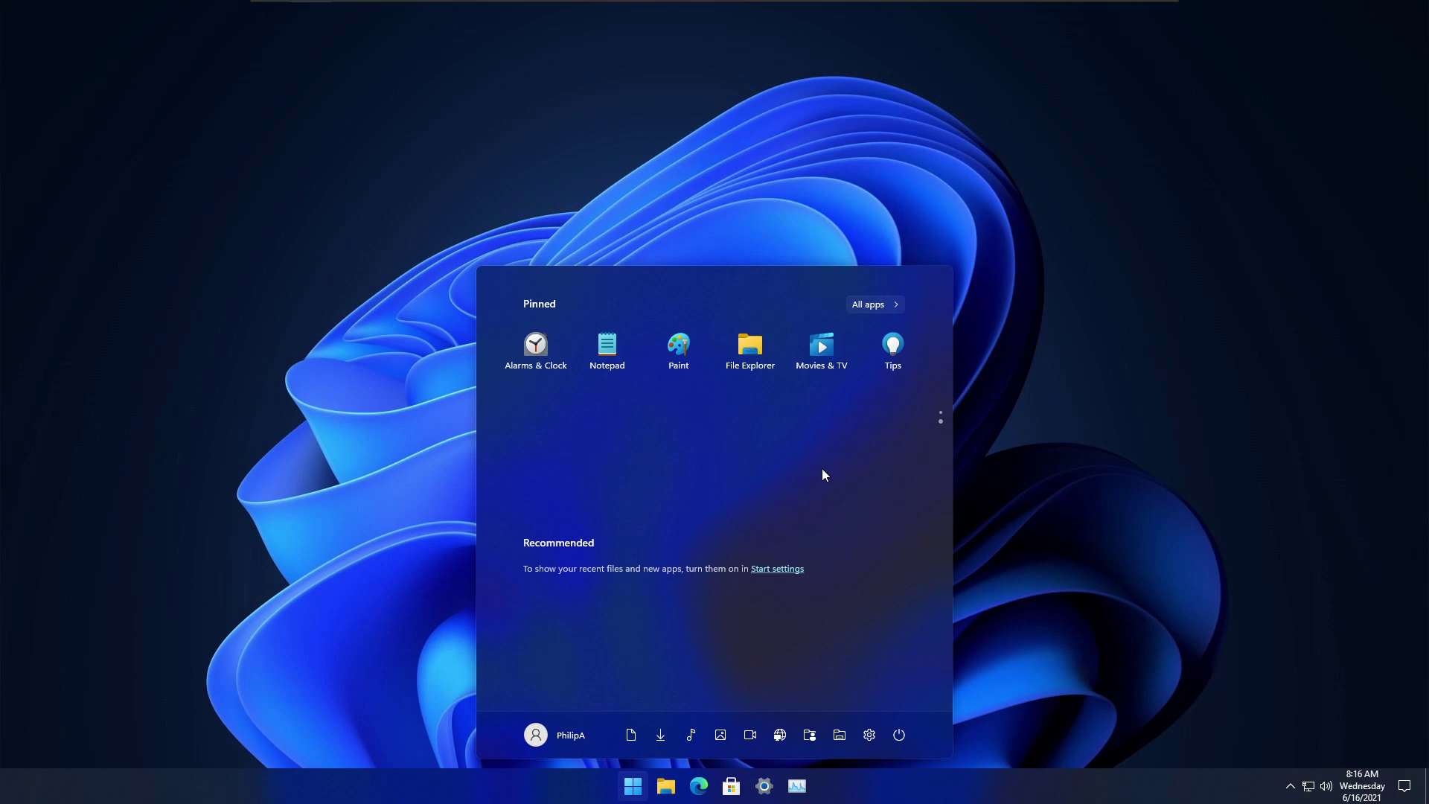
Step: Browse the All apps list and the clock flyout, then reopen Start on its first page
right_click(1359, 787)
left_click(1116, 788)
left_click(870, 309)
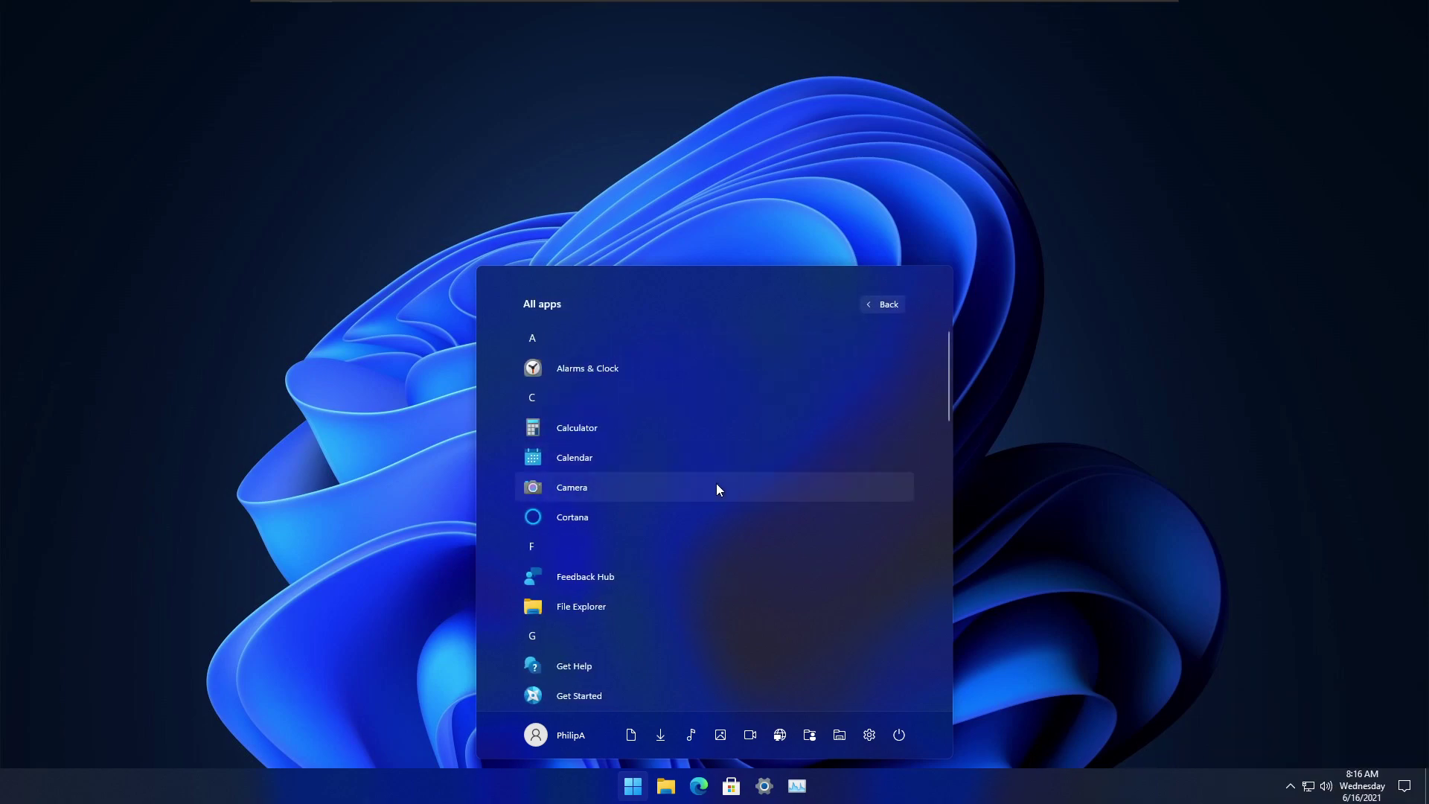
left_click(1353, 780)
left_click(1094, 525)
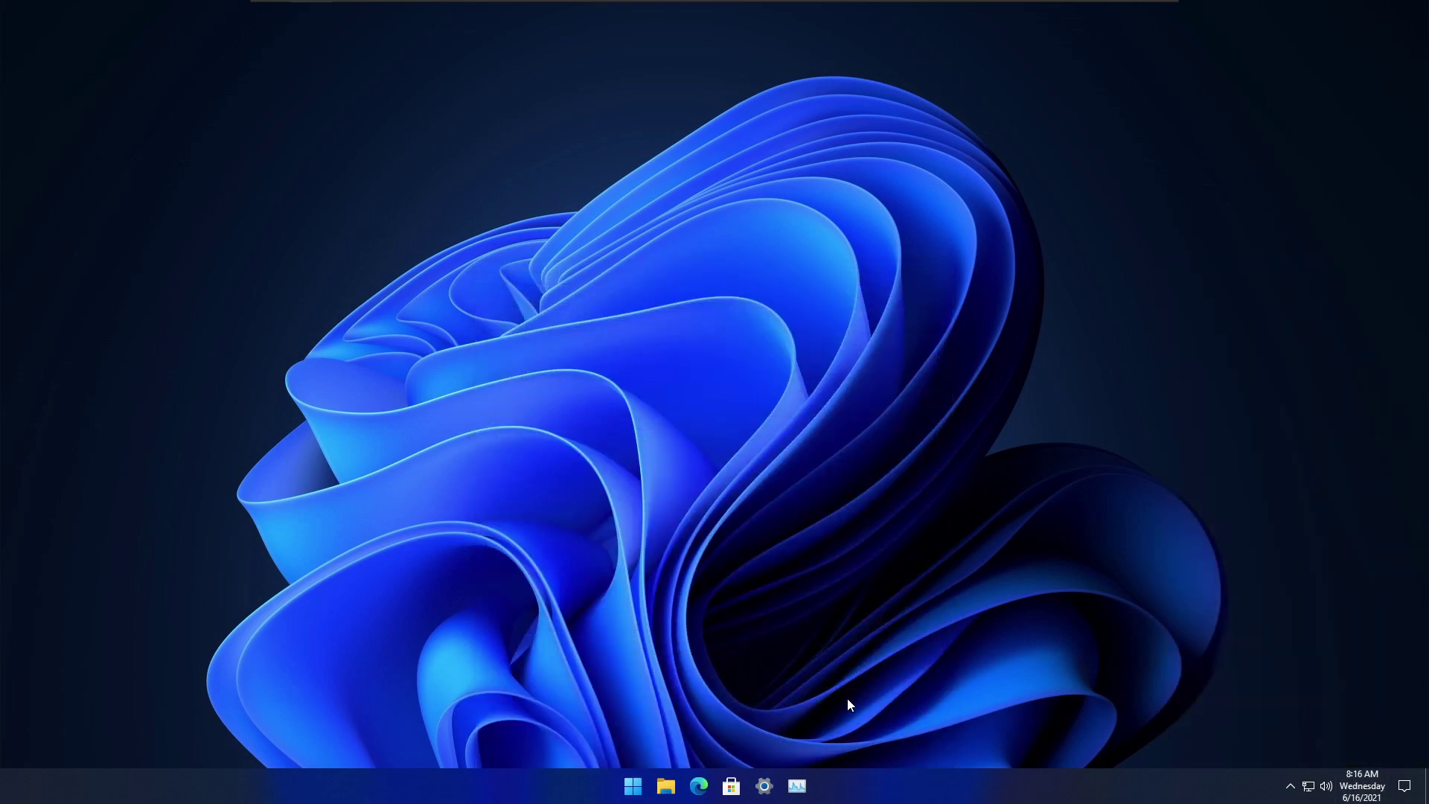
left_click(633, 785)
scroll(829, 446, "down", 2)
scroll(831, 452, "up", 2)
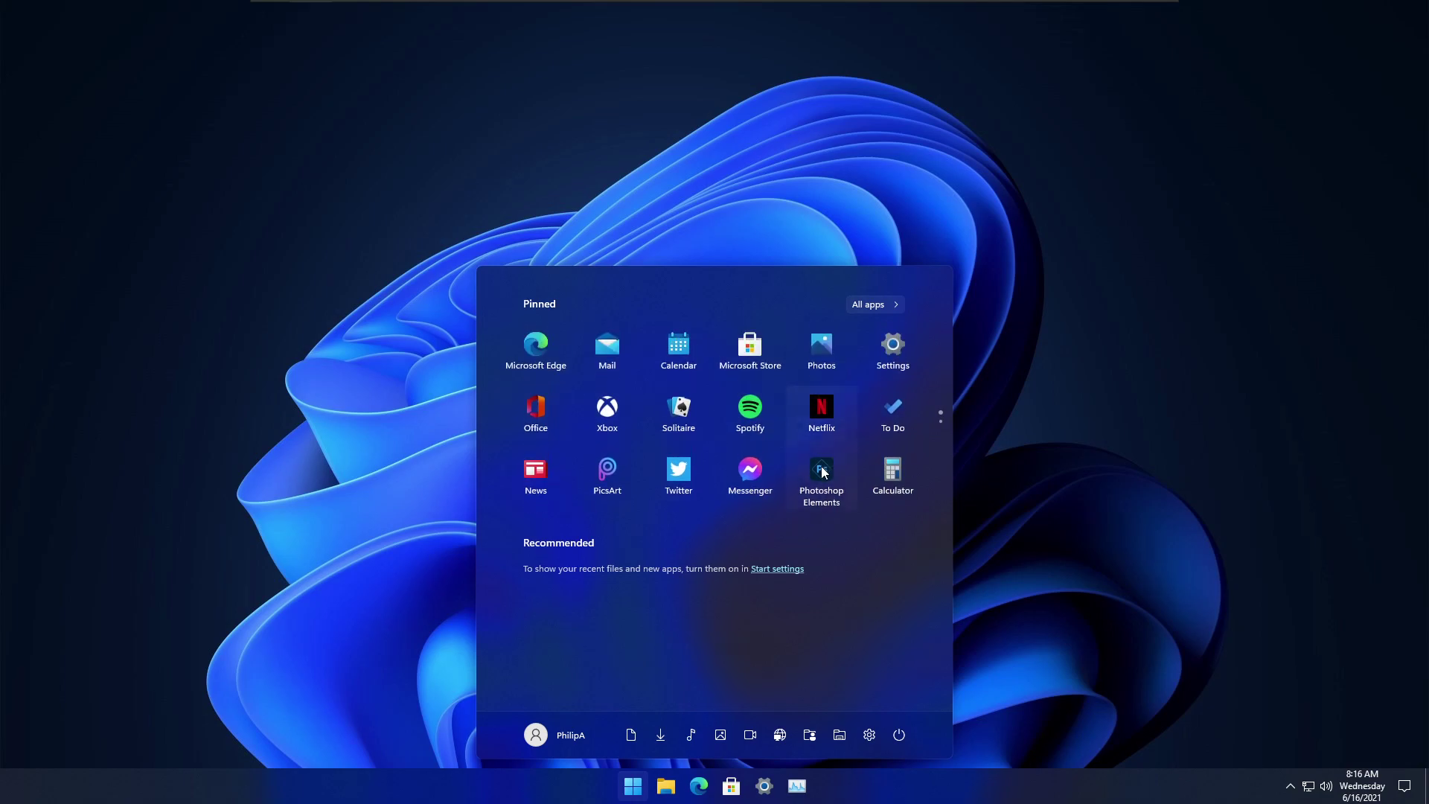
Step: Turn on showing recently opened items in Start settings
left_click(776, 570)
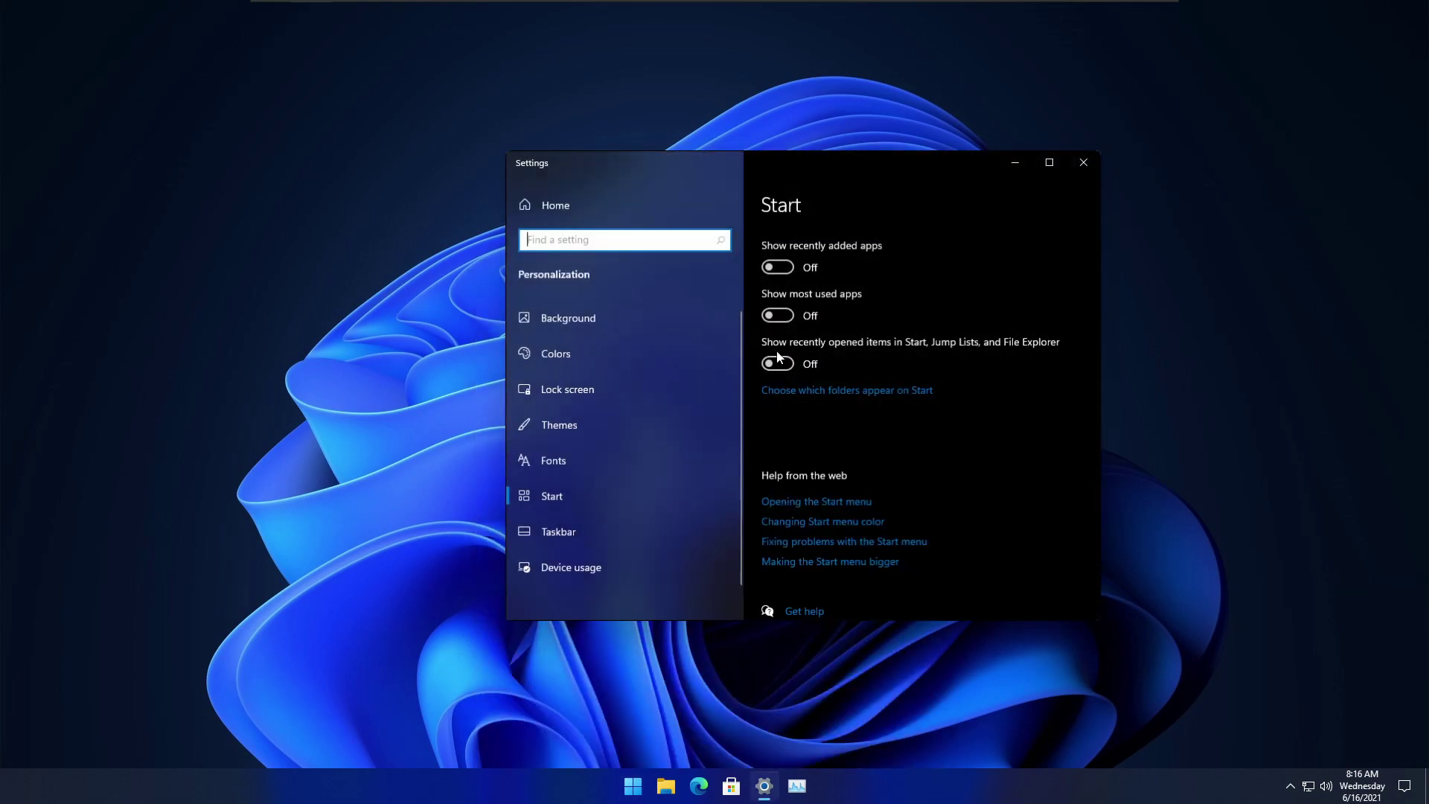
left_click(777, 364)
left_click(1084, 162)
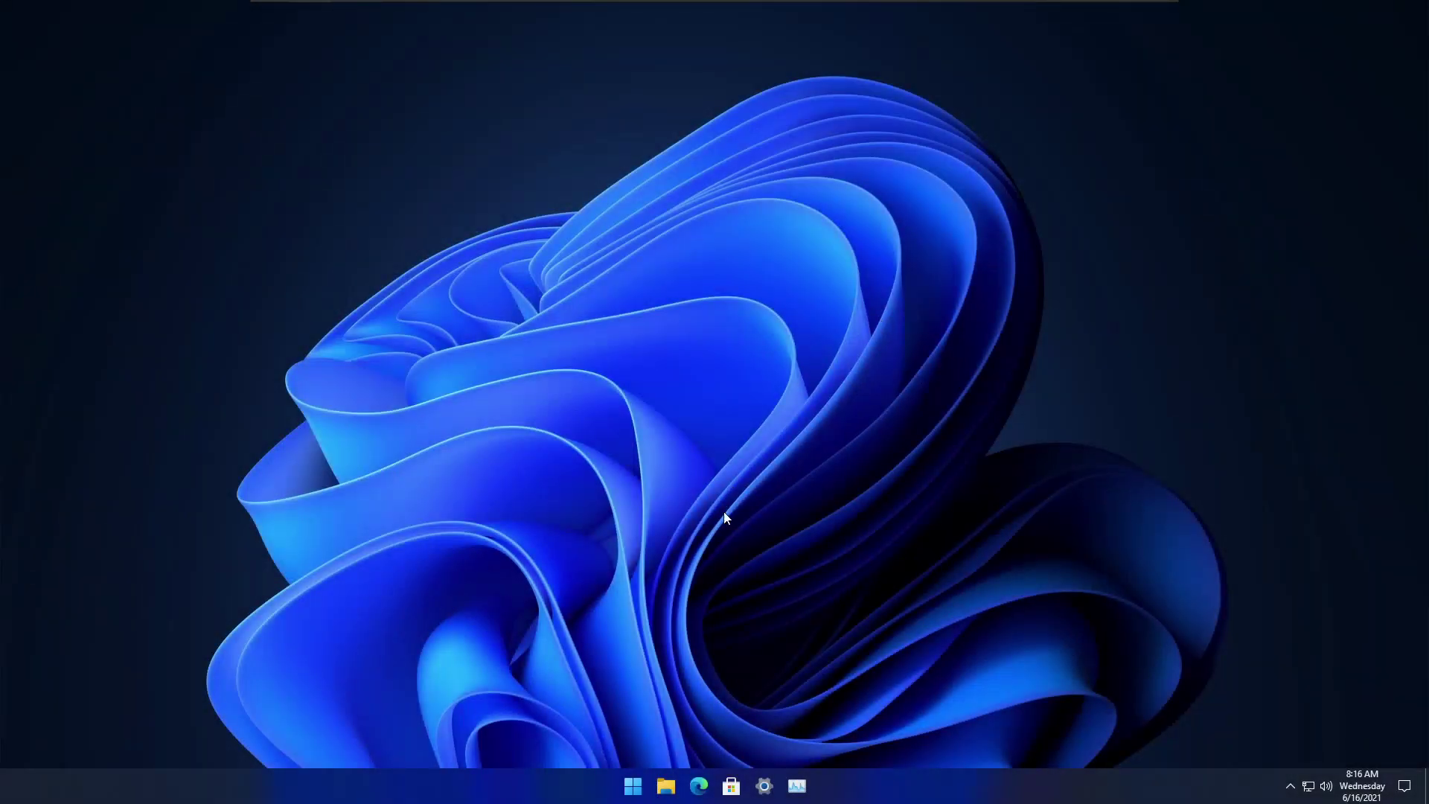
Step: Set File Explorer to open to This PC in Folder Options
left_click(665, 787)
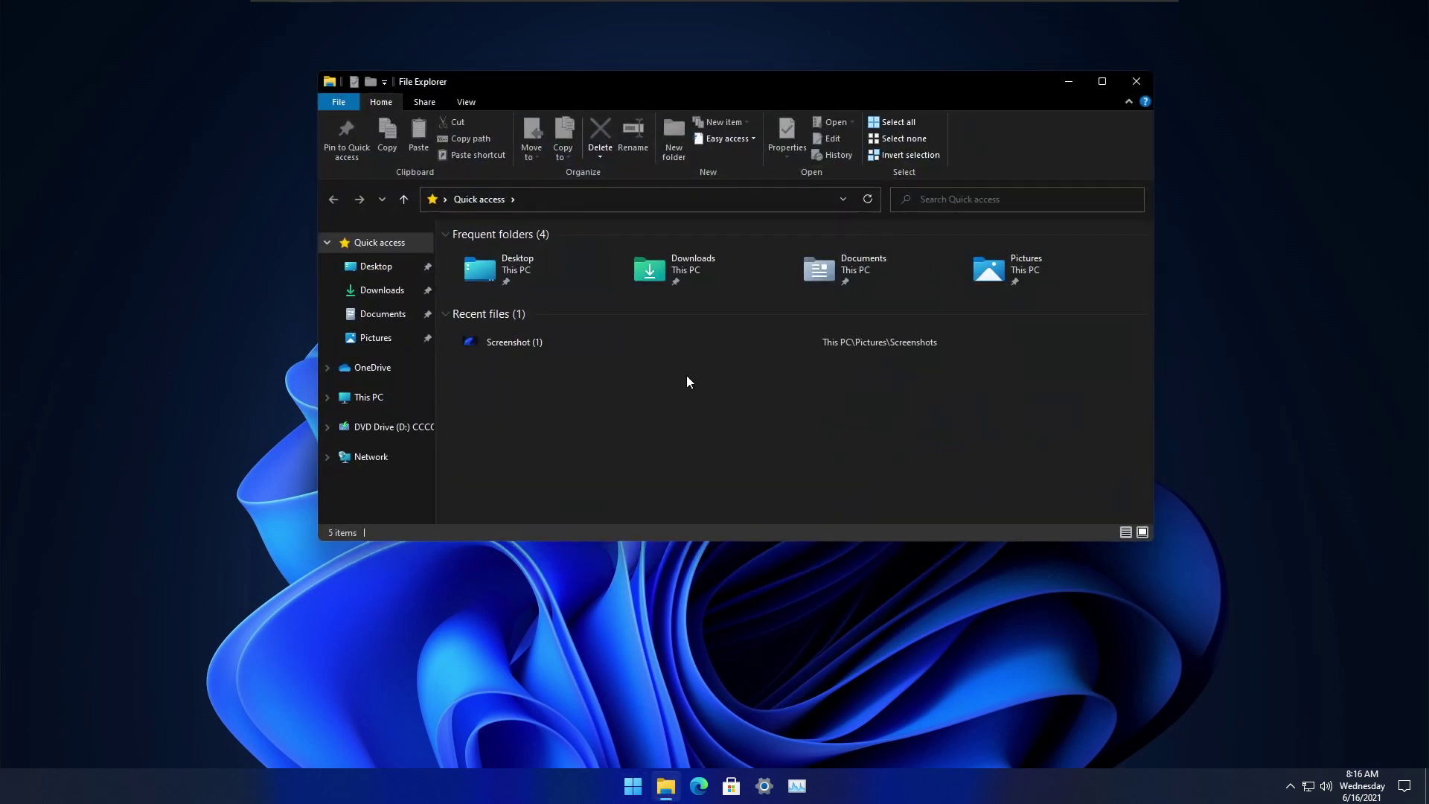
double_click(986, 269)
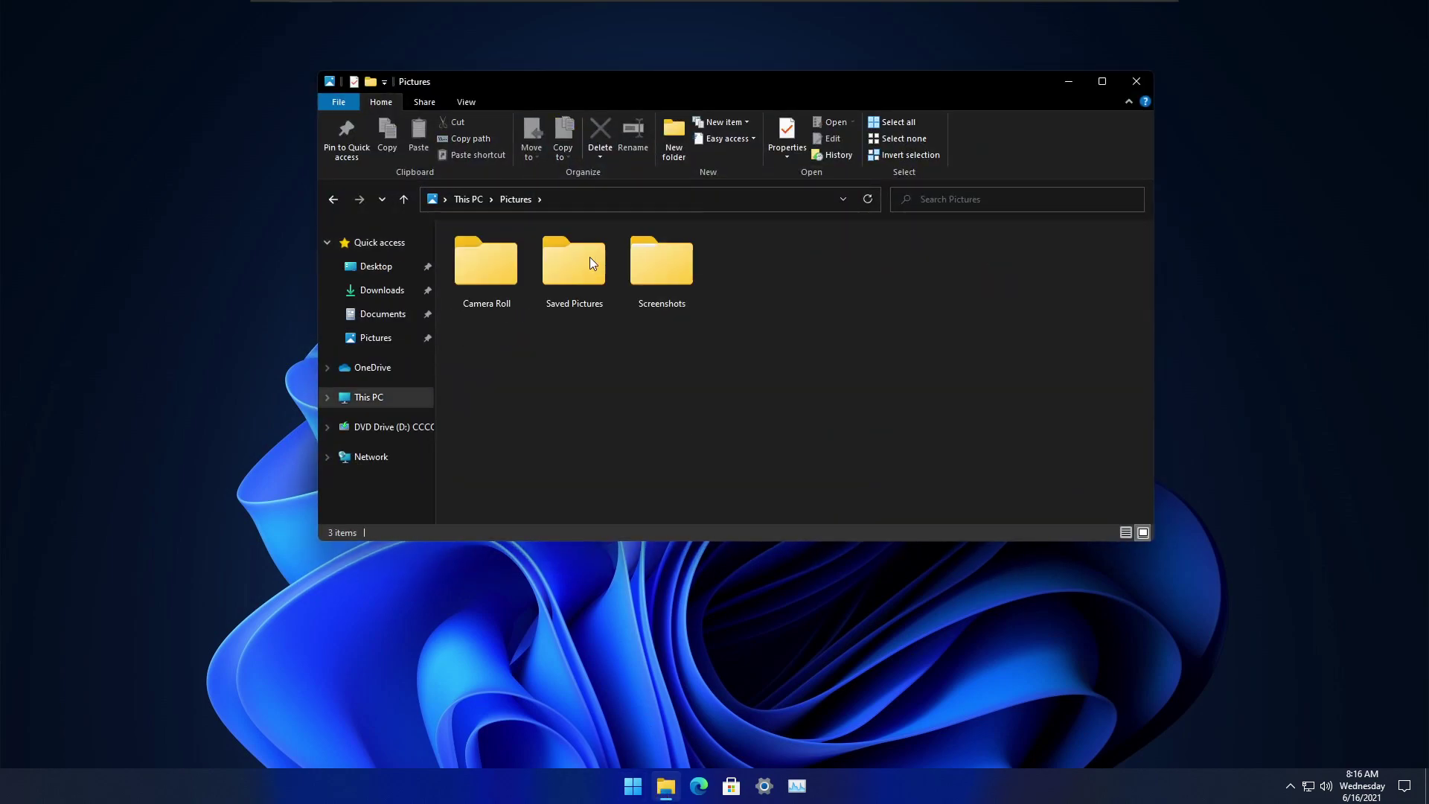
left_click(340, 102)
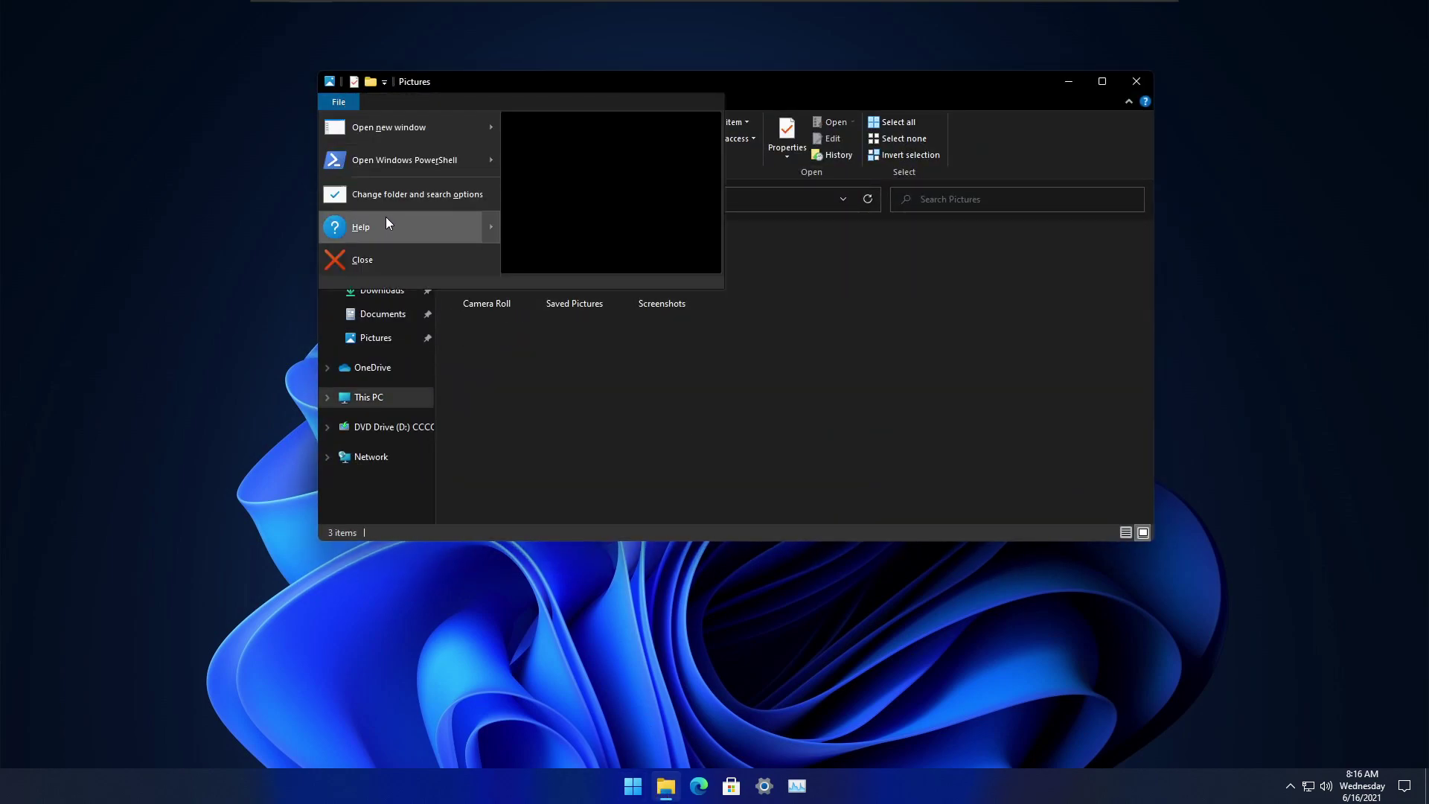
left_click(408, 190)
left_click(476, 294)
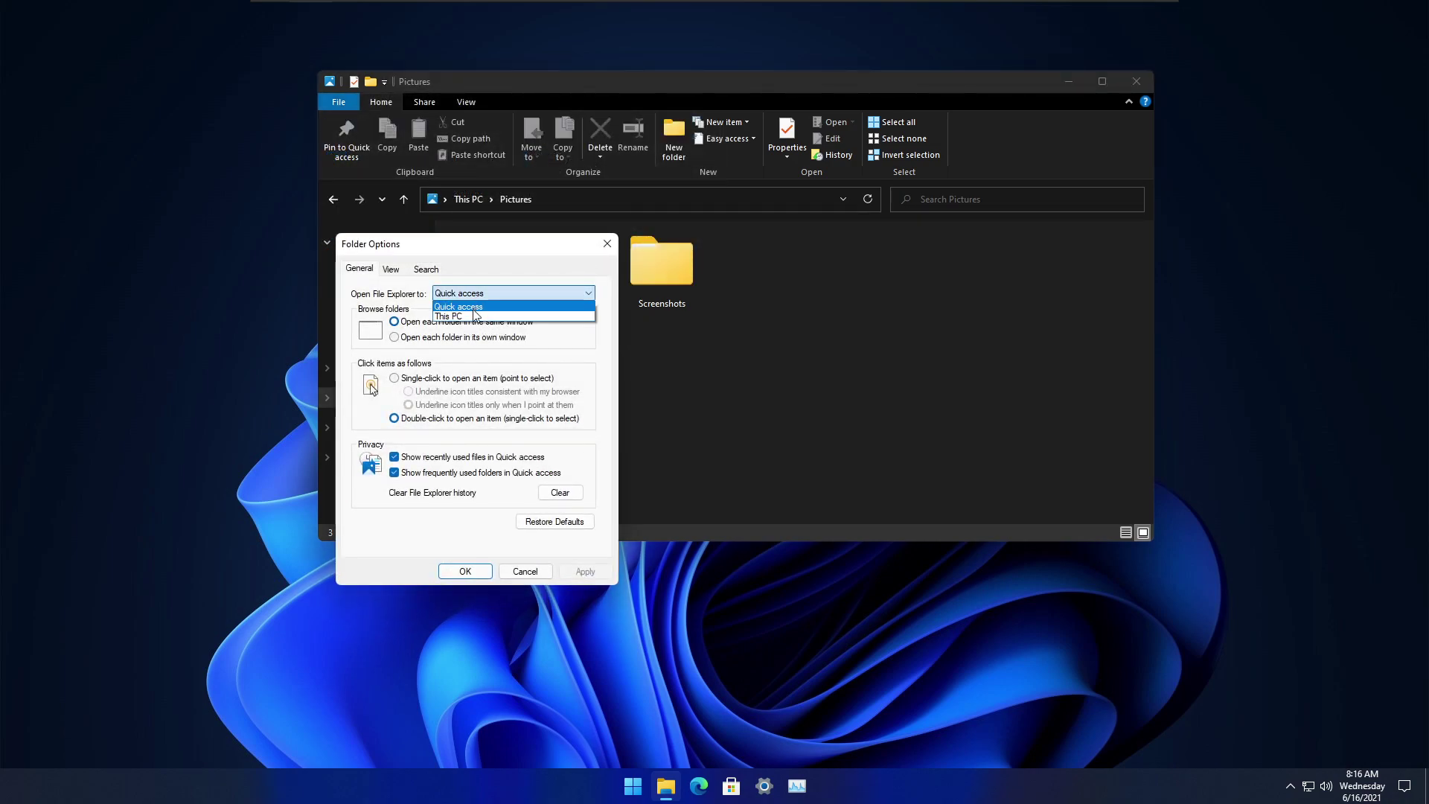
left_click(477, 319)
left_click(584, 572)
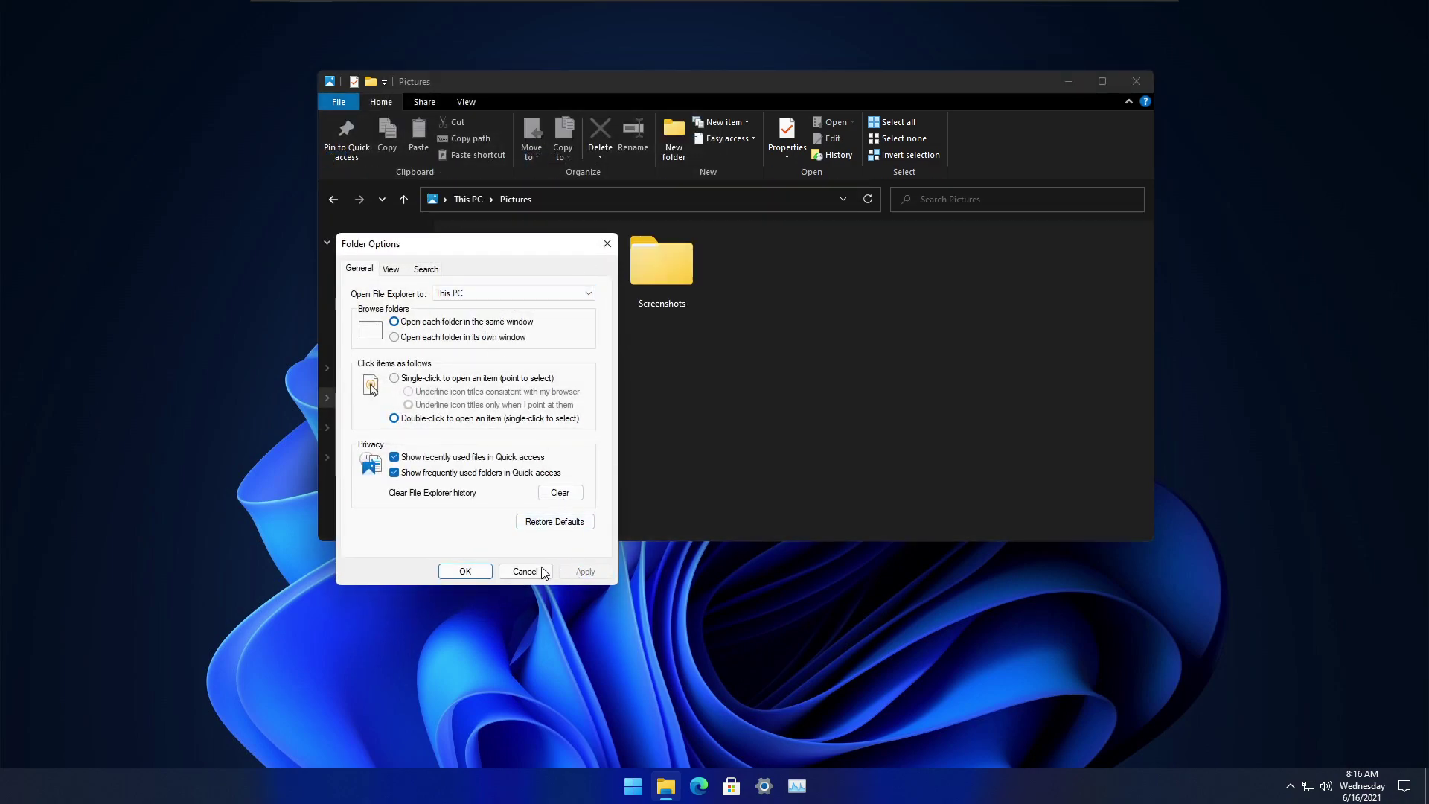
left_click(465, 572)
Step: View Screenshot (1) from Pictures\Screenshots, then close the viewer and Start menu
double_click(651, 266)
left_click(504, 243)
double_click(505, 248)
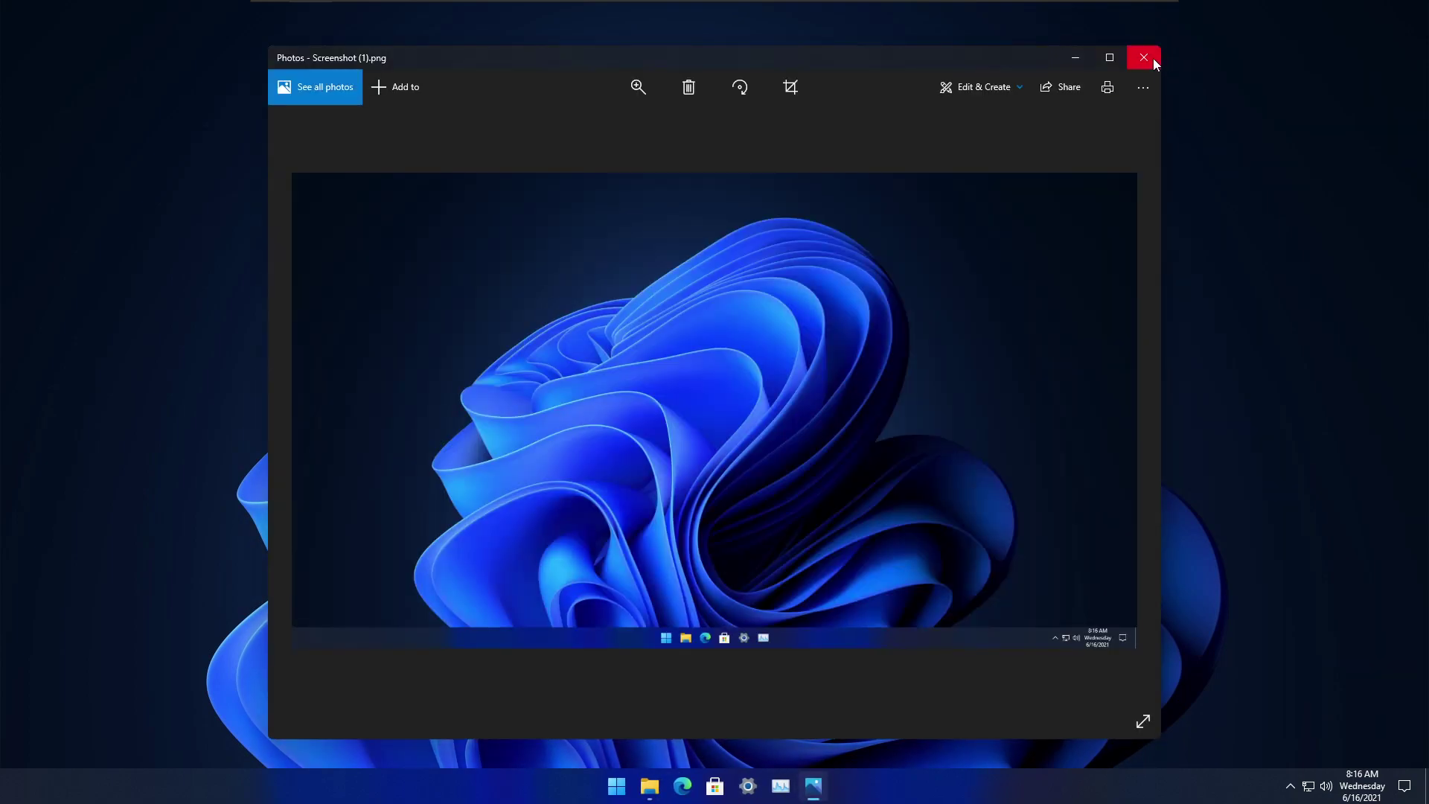
left_click(1152, 60)
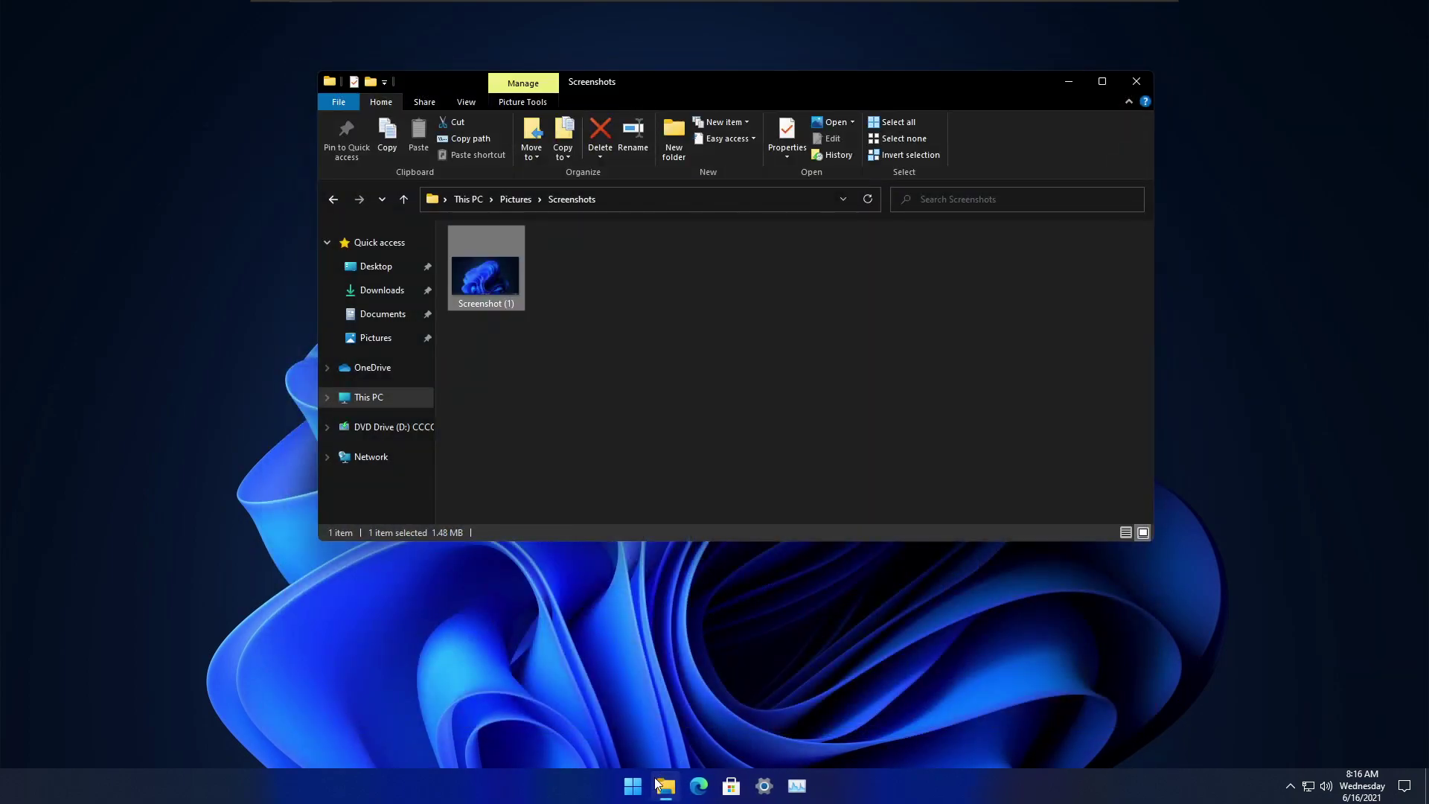
left_click(632, 785)
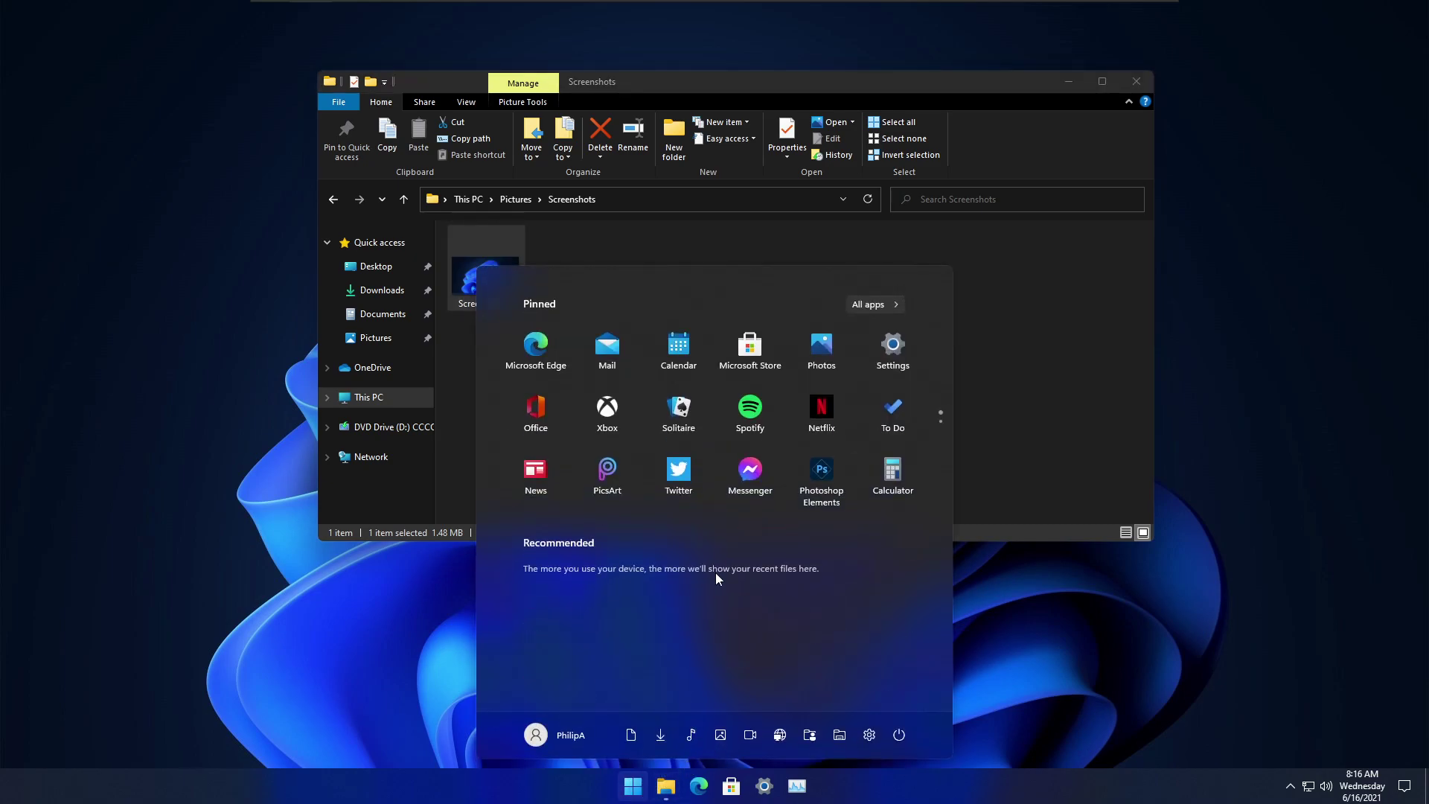
left_click(1022, 480)
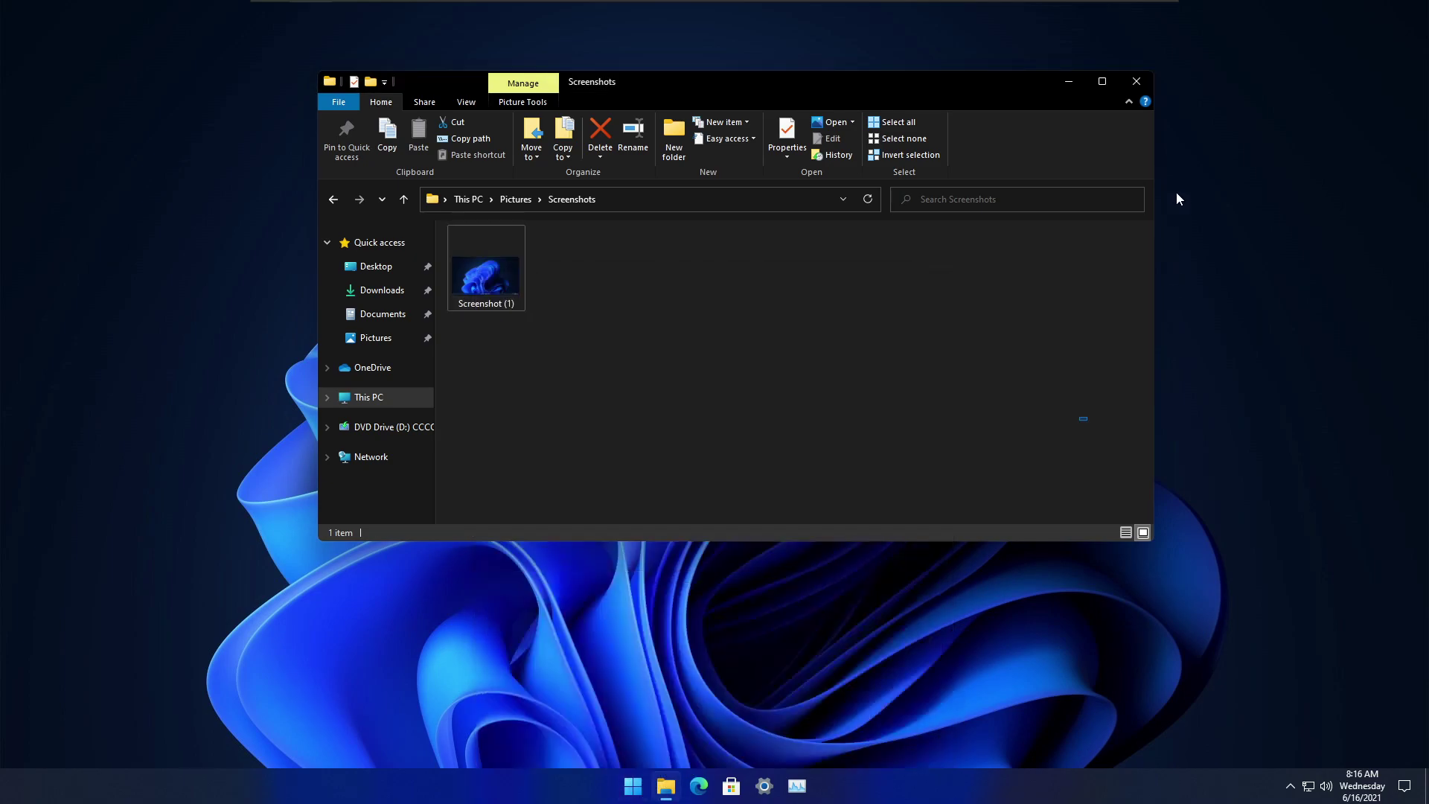
Step: Close File Explorer and uninstall Messenger and Photoshop Elements from Start pins
left_click(1136, 81)
left_click(636, 788)
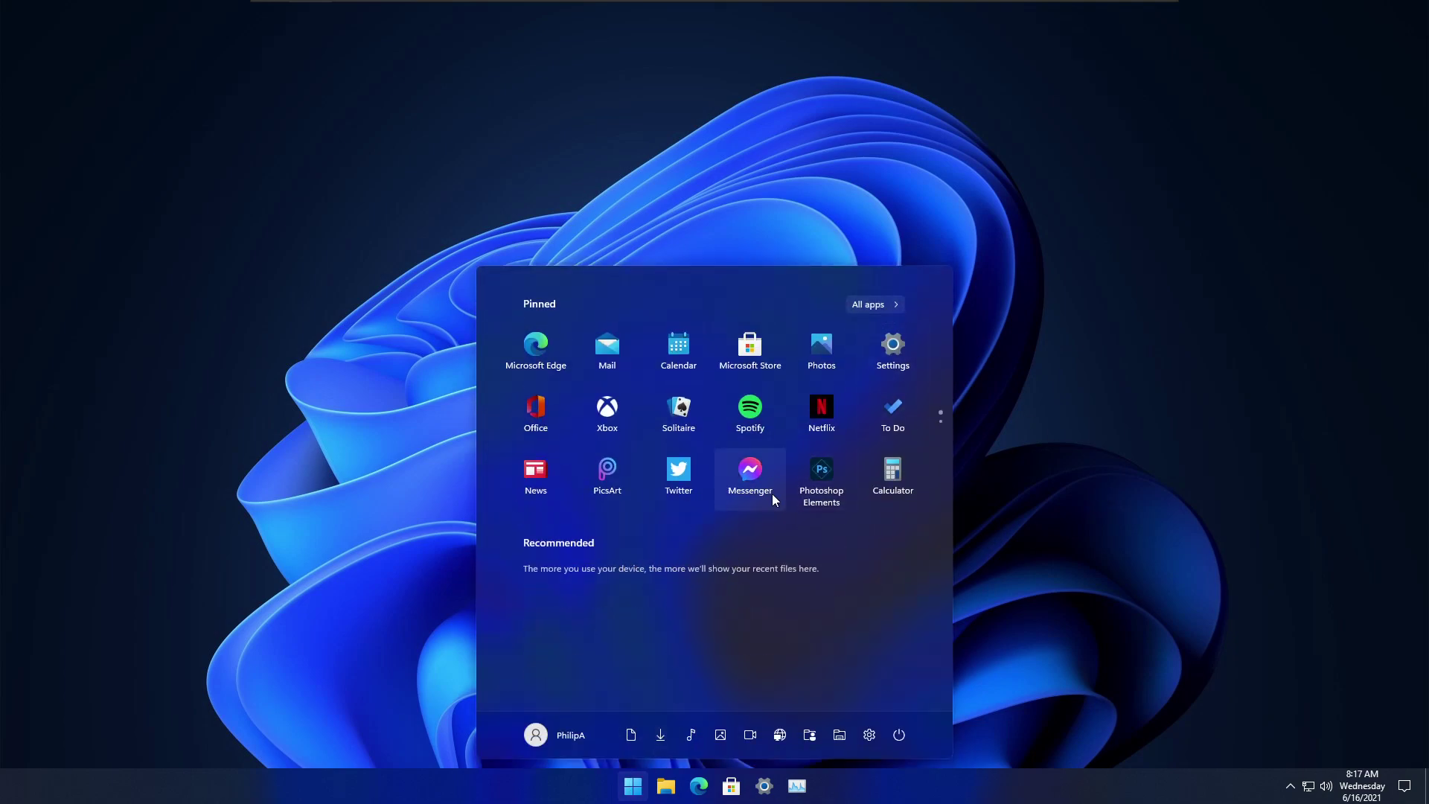
right_click(746, 476)
left_click(776, 532)
left_click(662, 529)
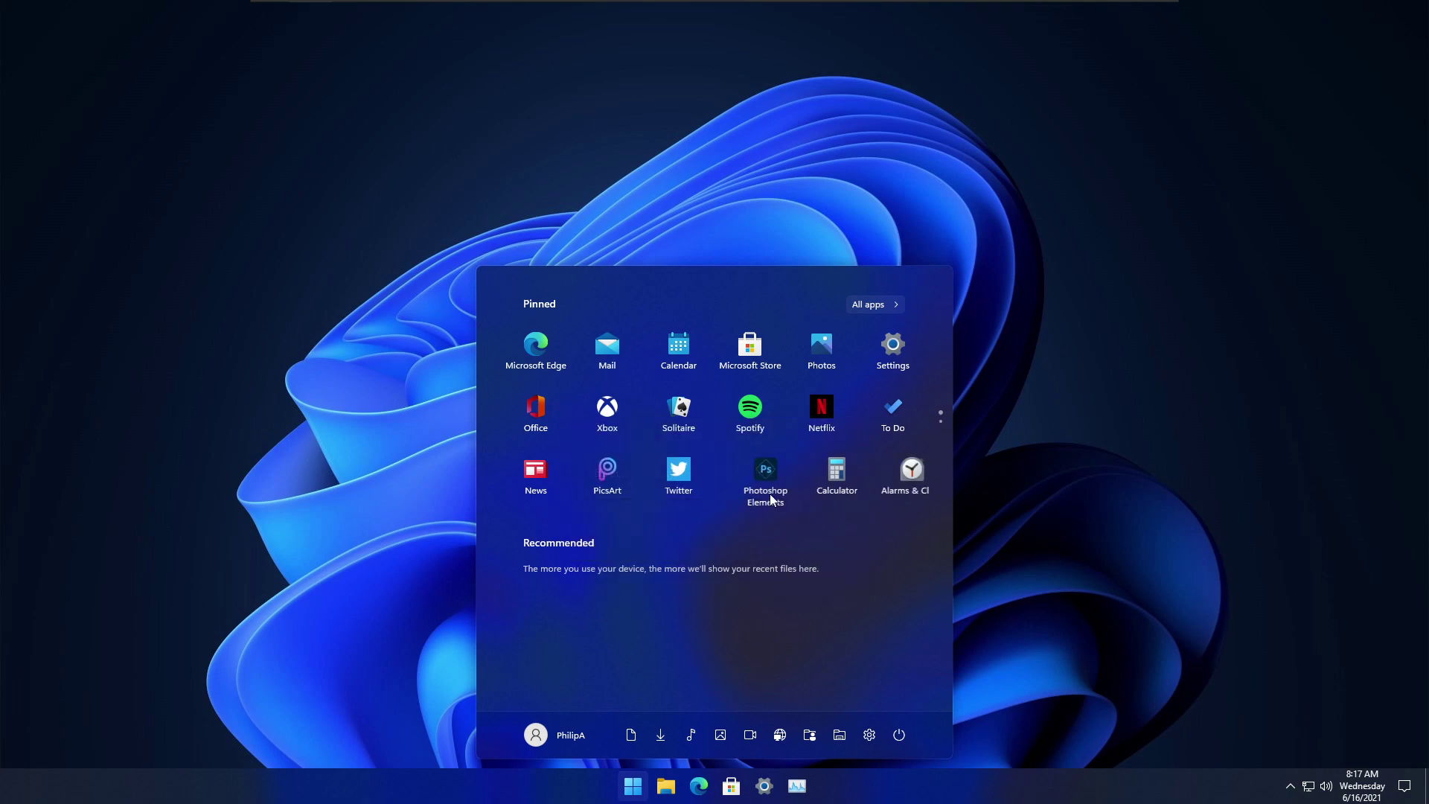
right_click(750, 479)
left_click(766, 539)
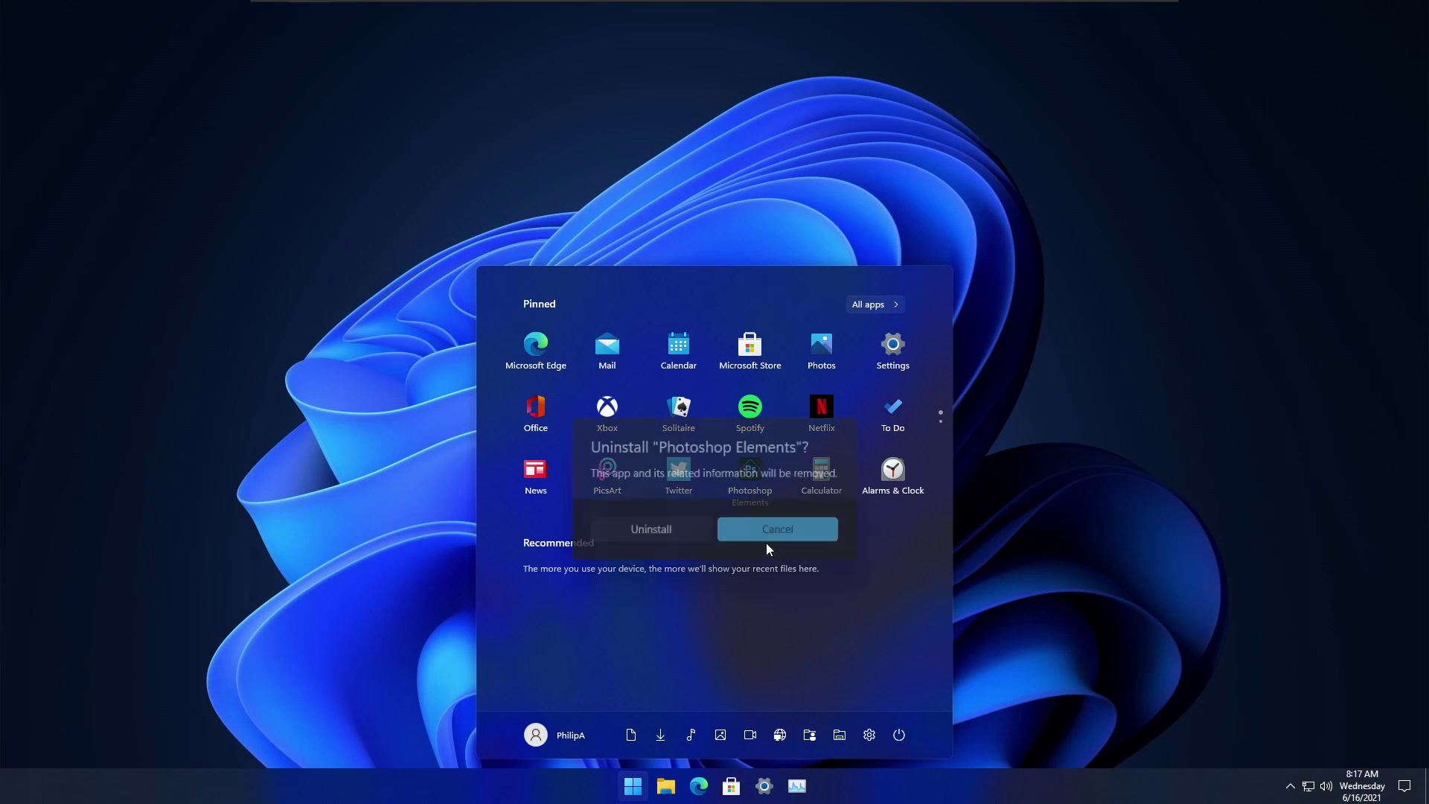
left_click(655, 530)
Step: Uninstall the PicsArt, Twitter and Solitaire pinned apps
right_click(606, 467)
left_click(648, 529)
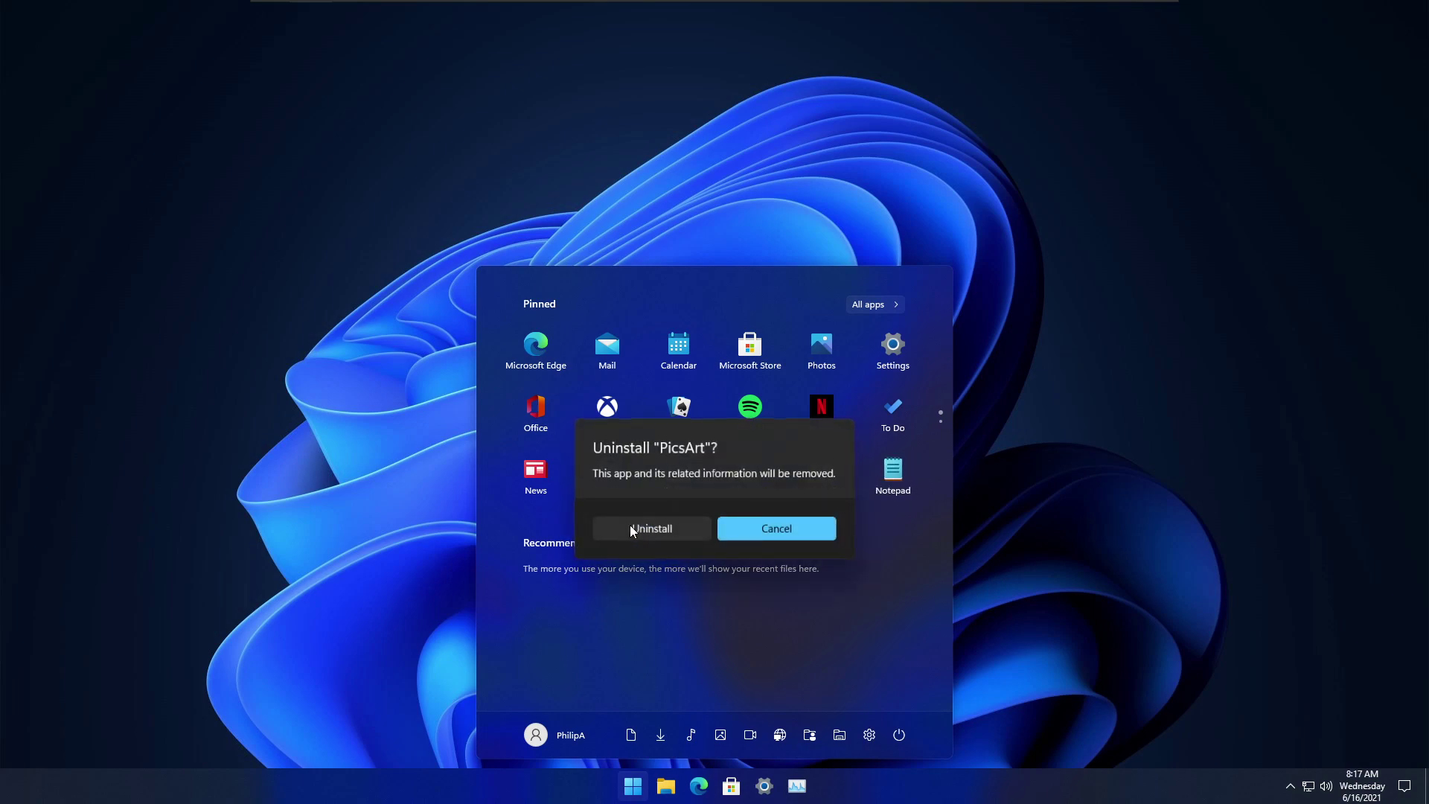
left_click(662, 530)
scroll(894, 444, "down", 1)
scroll(703, 412, "up", 1)
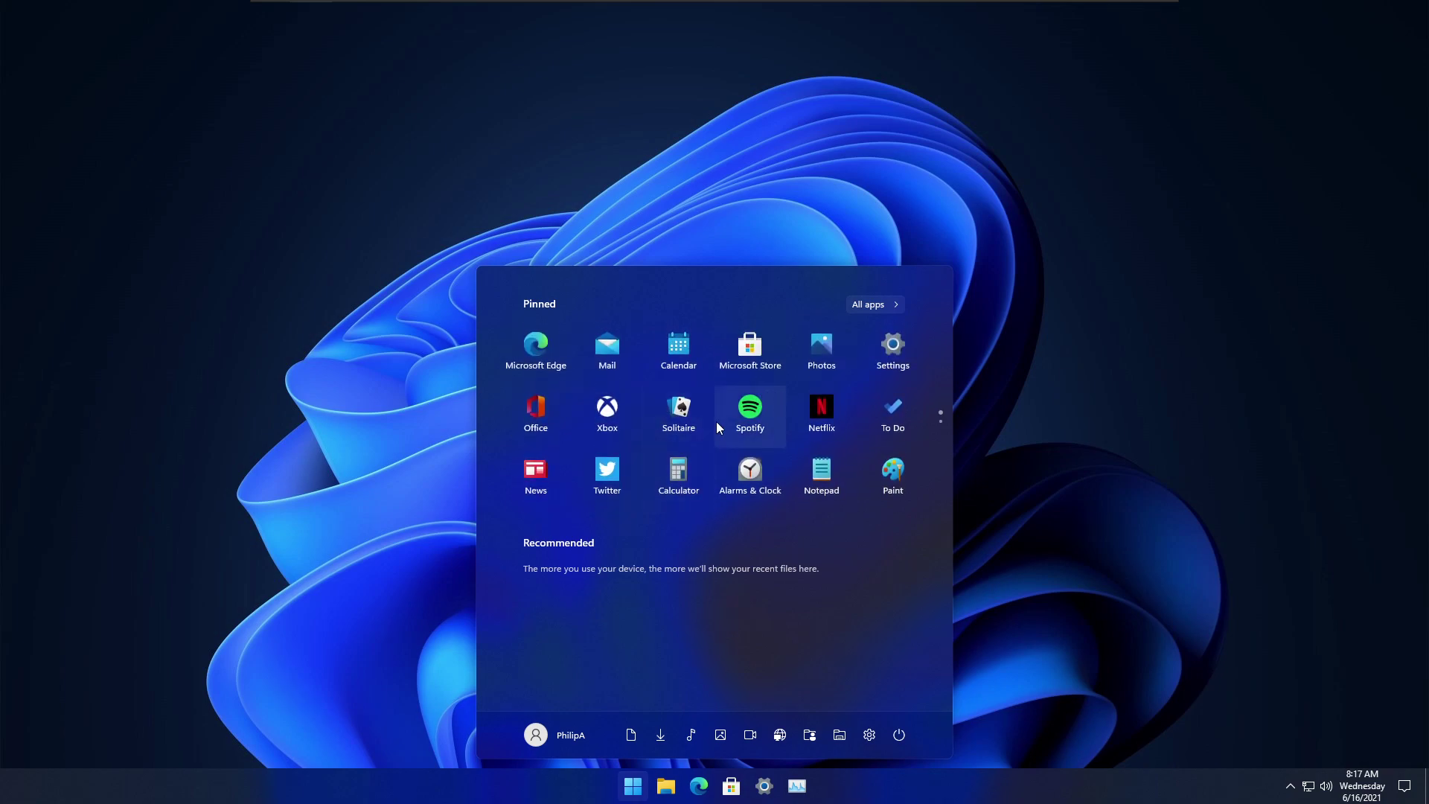
right_click(607, 467)
left_click(630, 525)
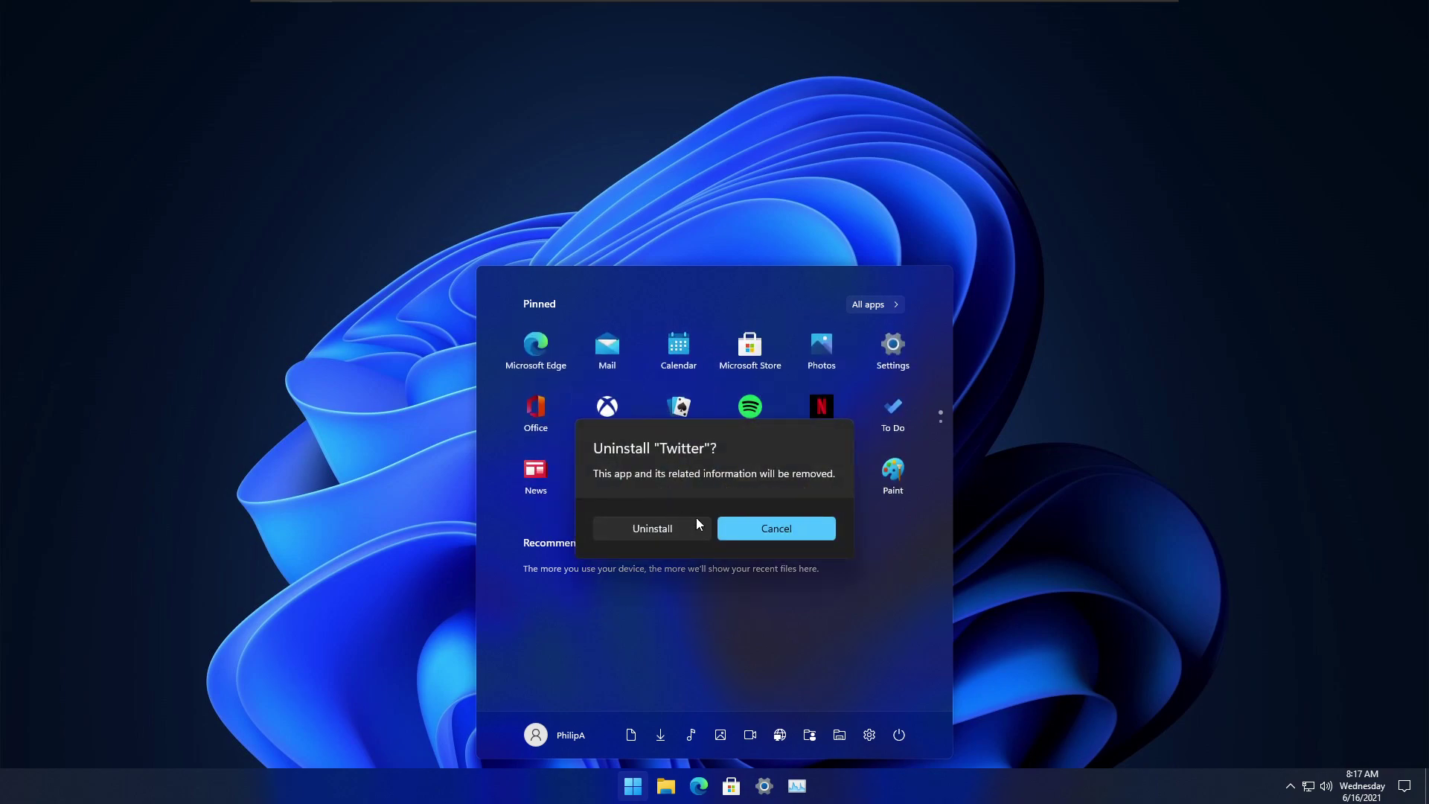
left_click(665, 534)
right_click(676, 411)
left_click(703, 513)
left_click(683, 524)
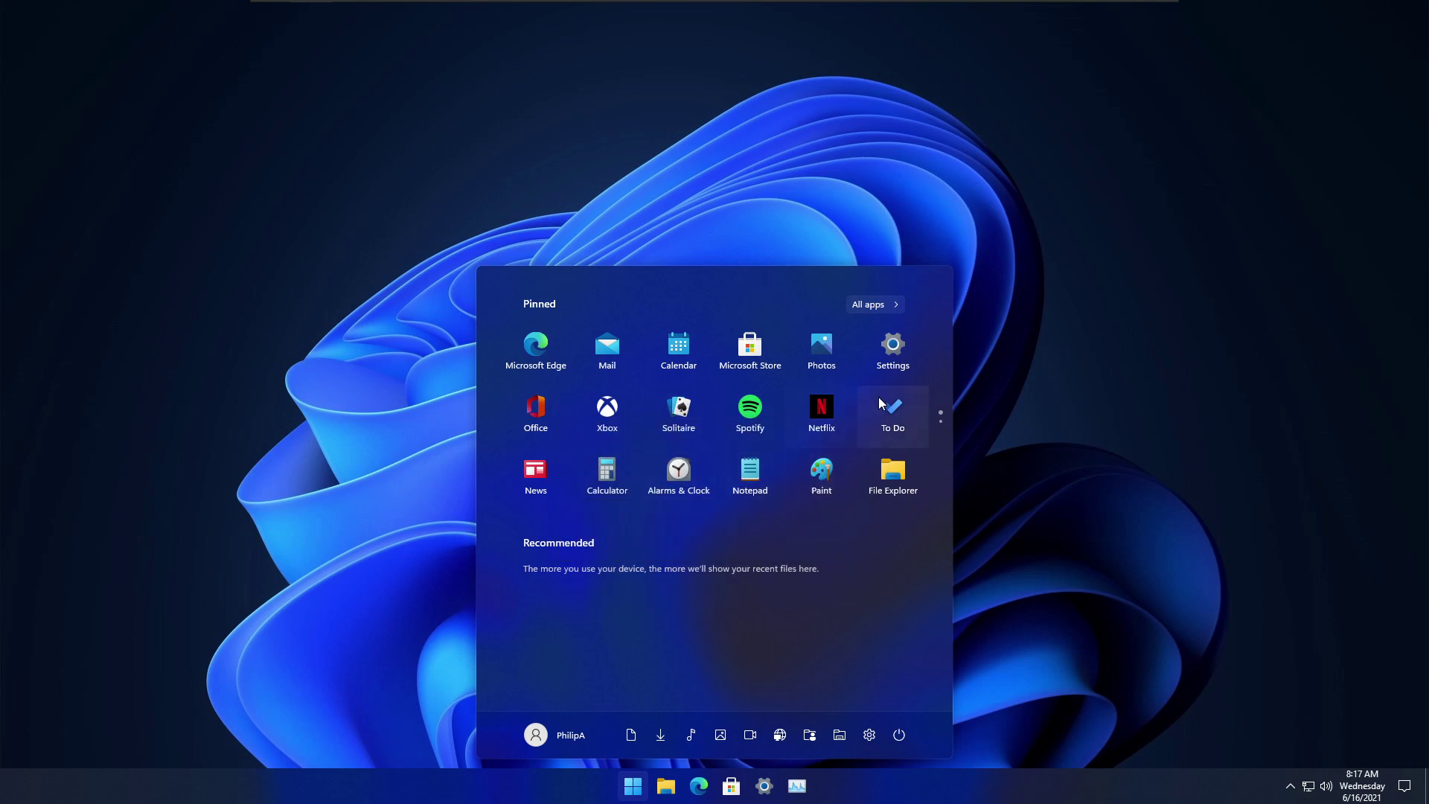
Step: Uninstall Tips, leaving the Settings pin unchanged
scroll(850, 463, "down", 2)
scroll(850, 463, "down", 1)
scroll(842, 444, "up", 3)
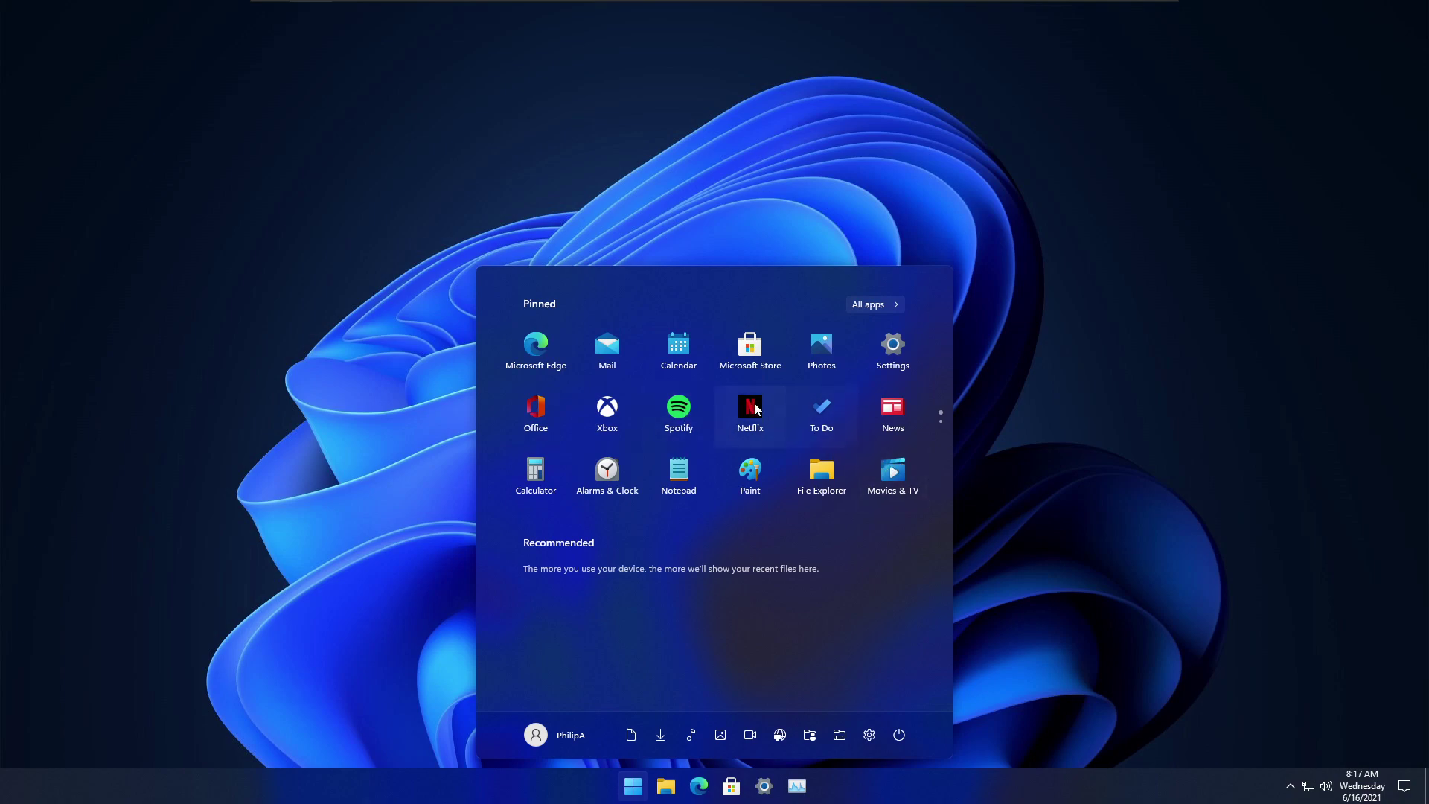
scroll(730, 384, "down", 2)
right_click(540, 358)
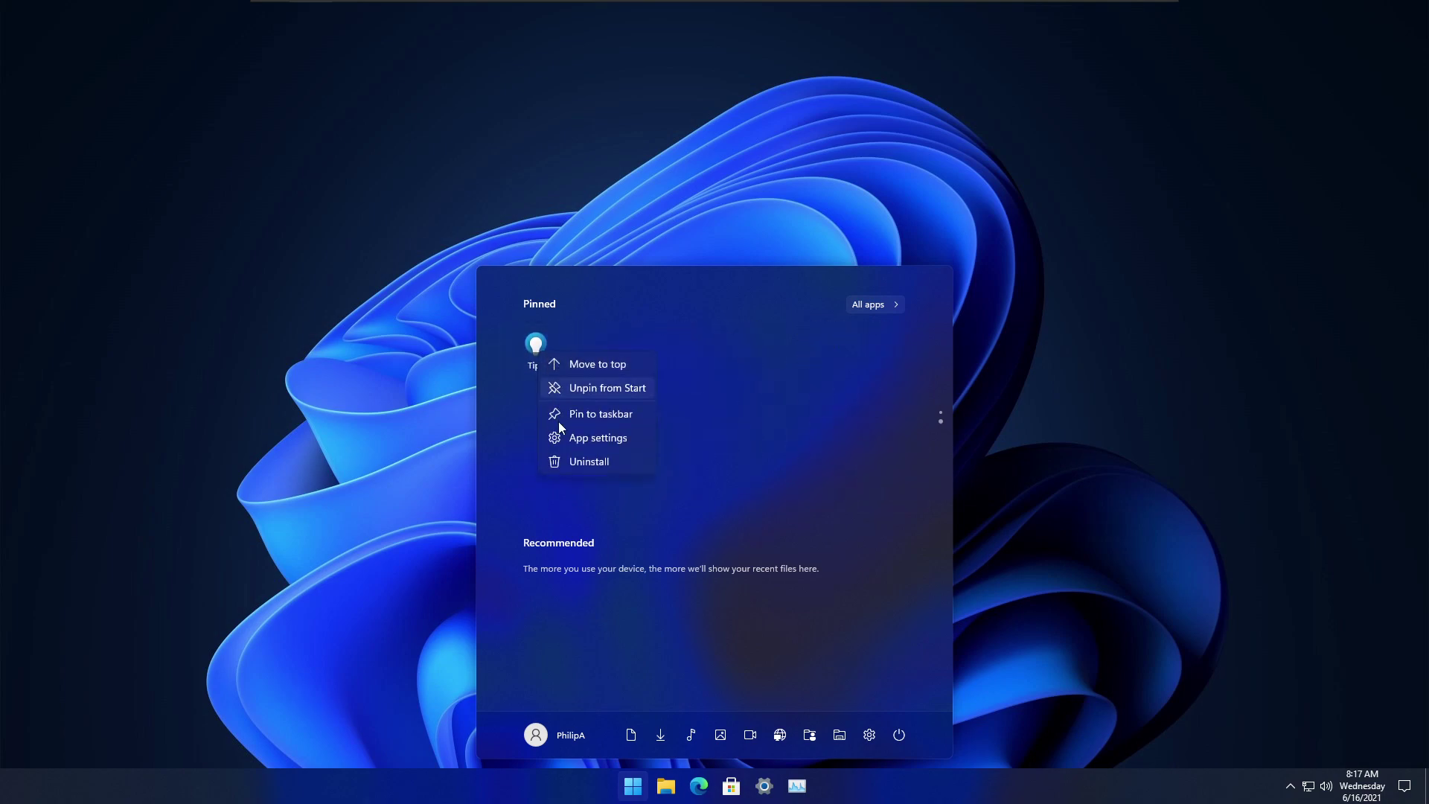
left_click(588, 459)
left_click(652, 527)
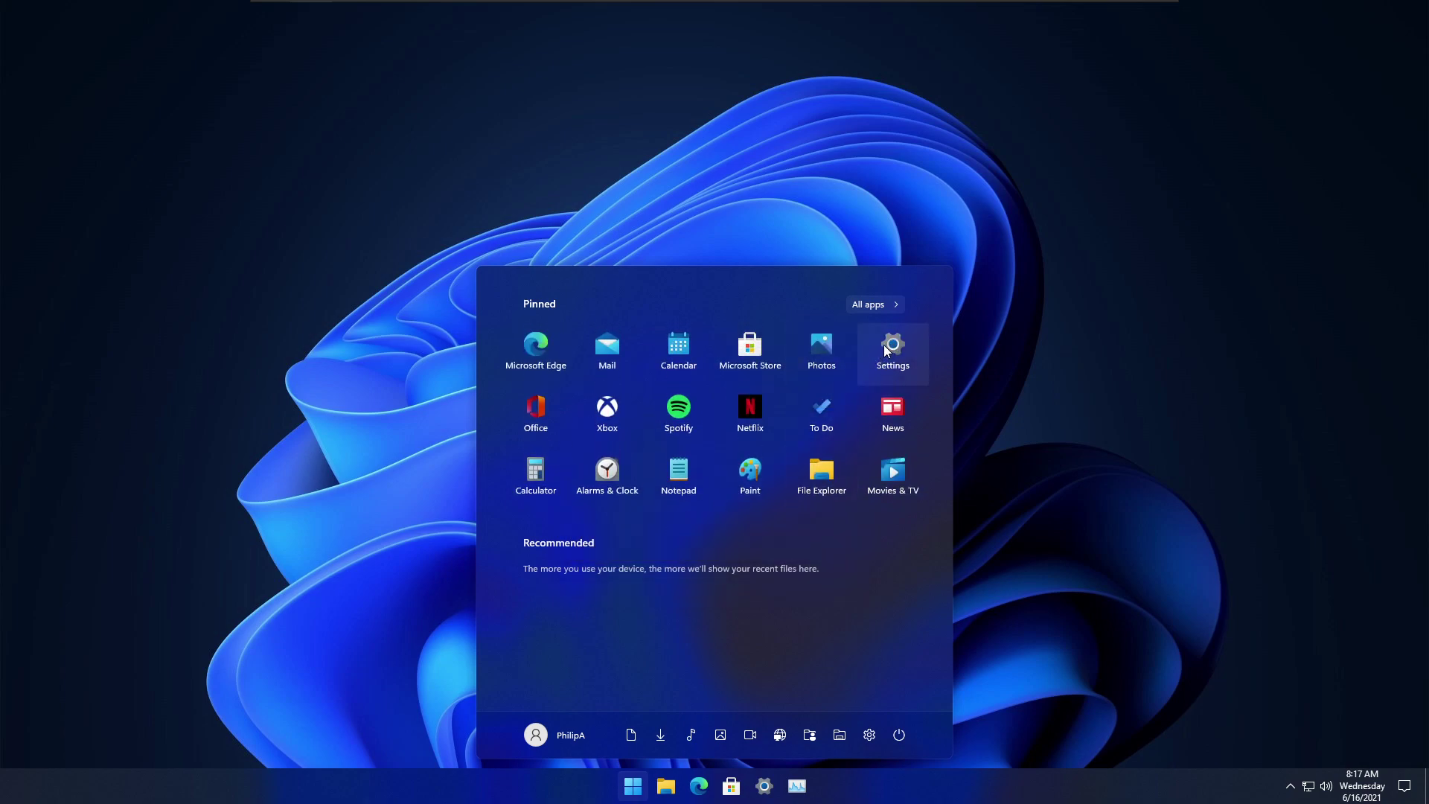
right_click(883, 346)
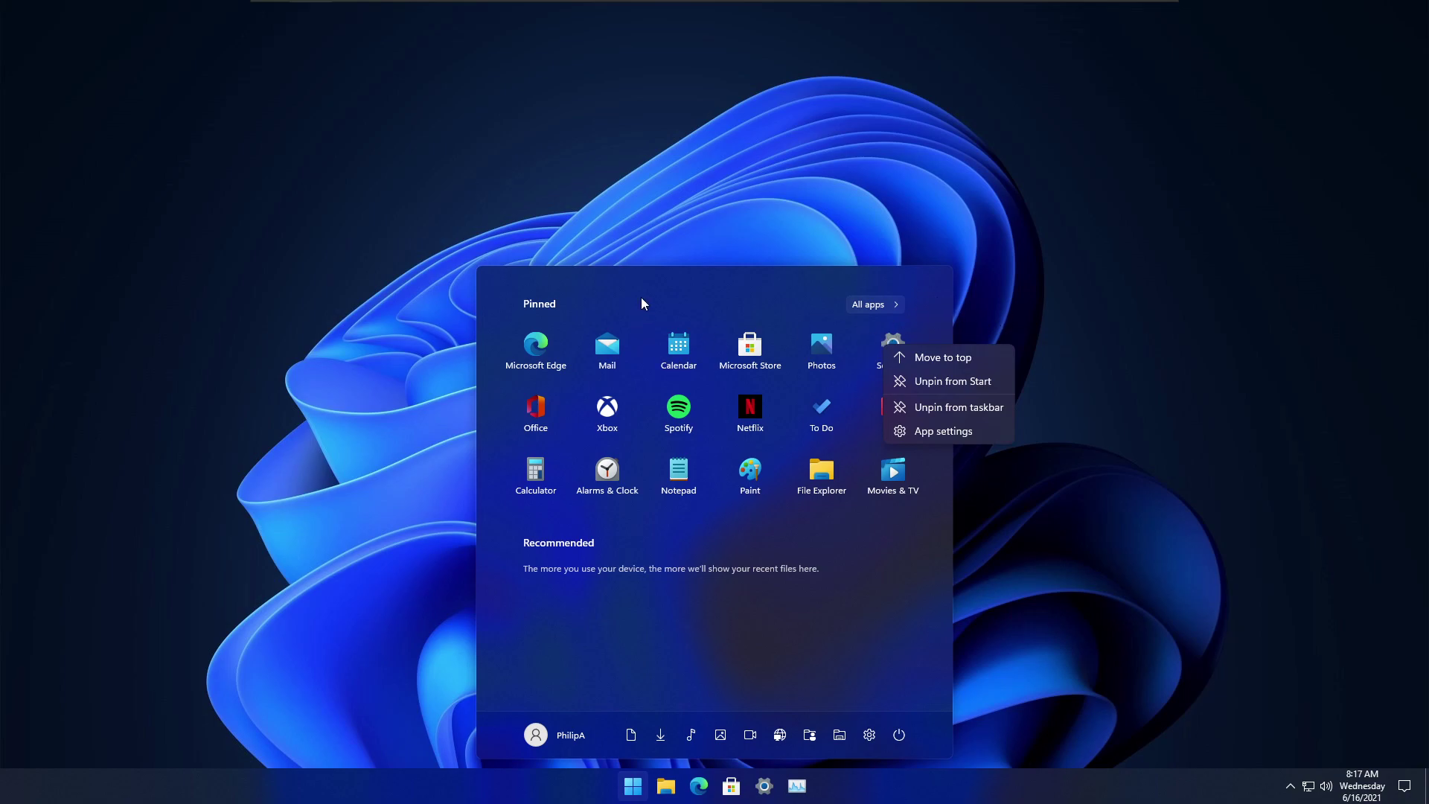
left_click(718, 299)
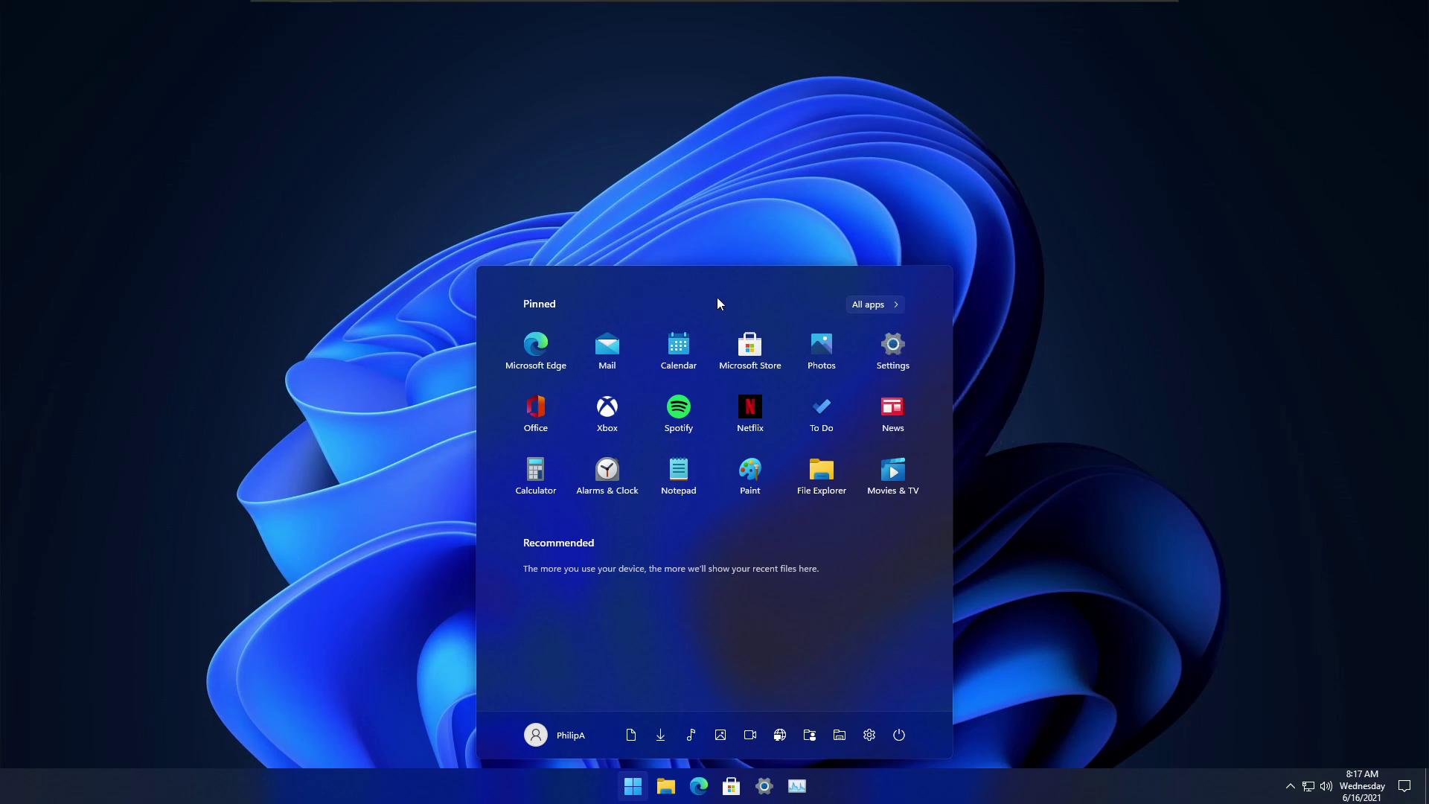
left_click(864, 305)
scroll(633, 499, "down", 8)
scroll(664, 506, "down", 5)
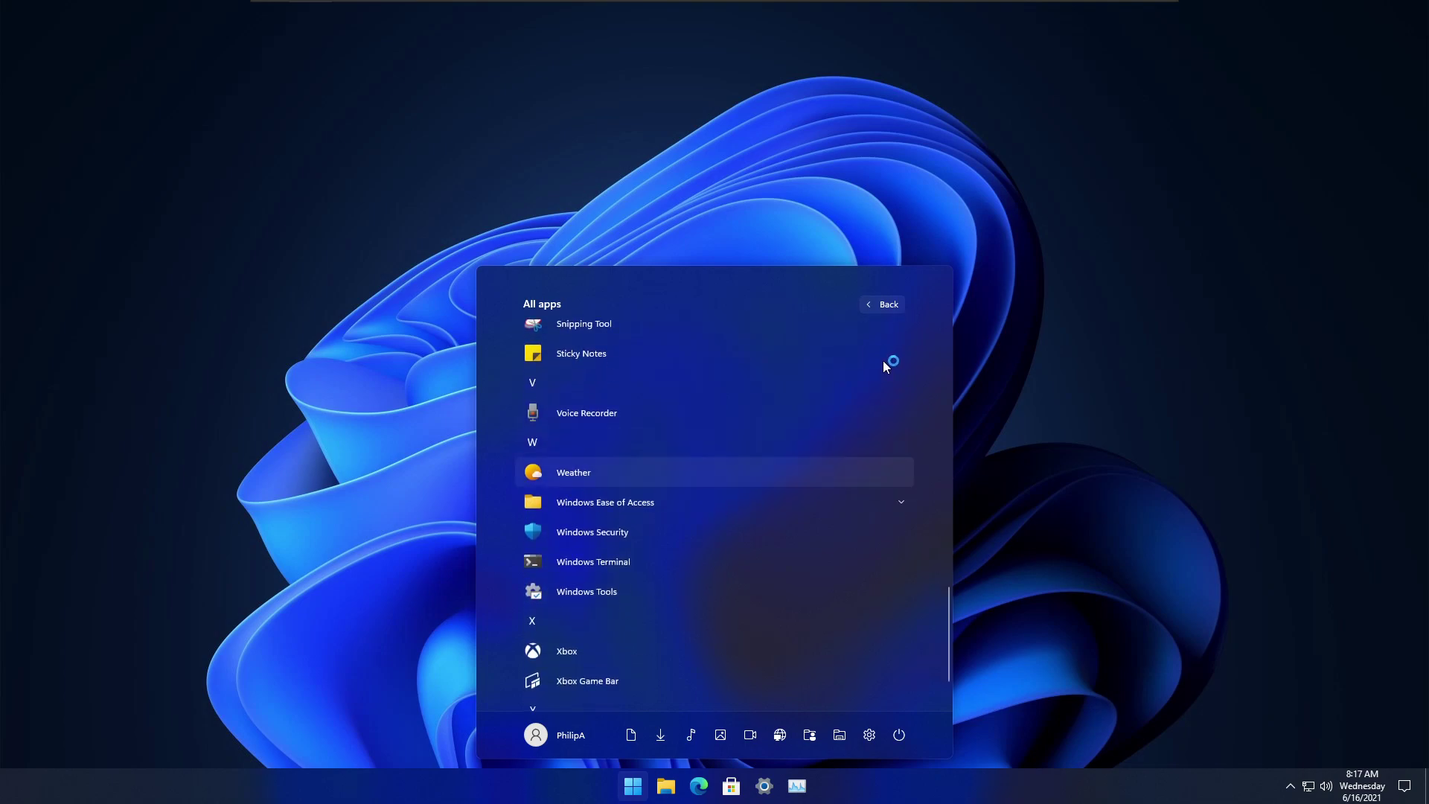
left_click(890, 308)
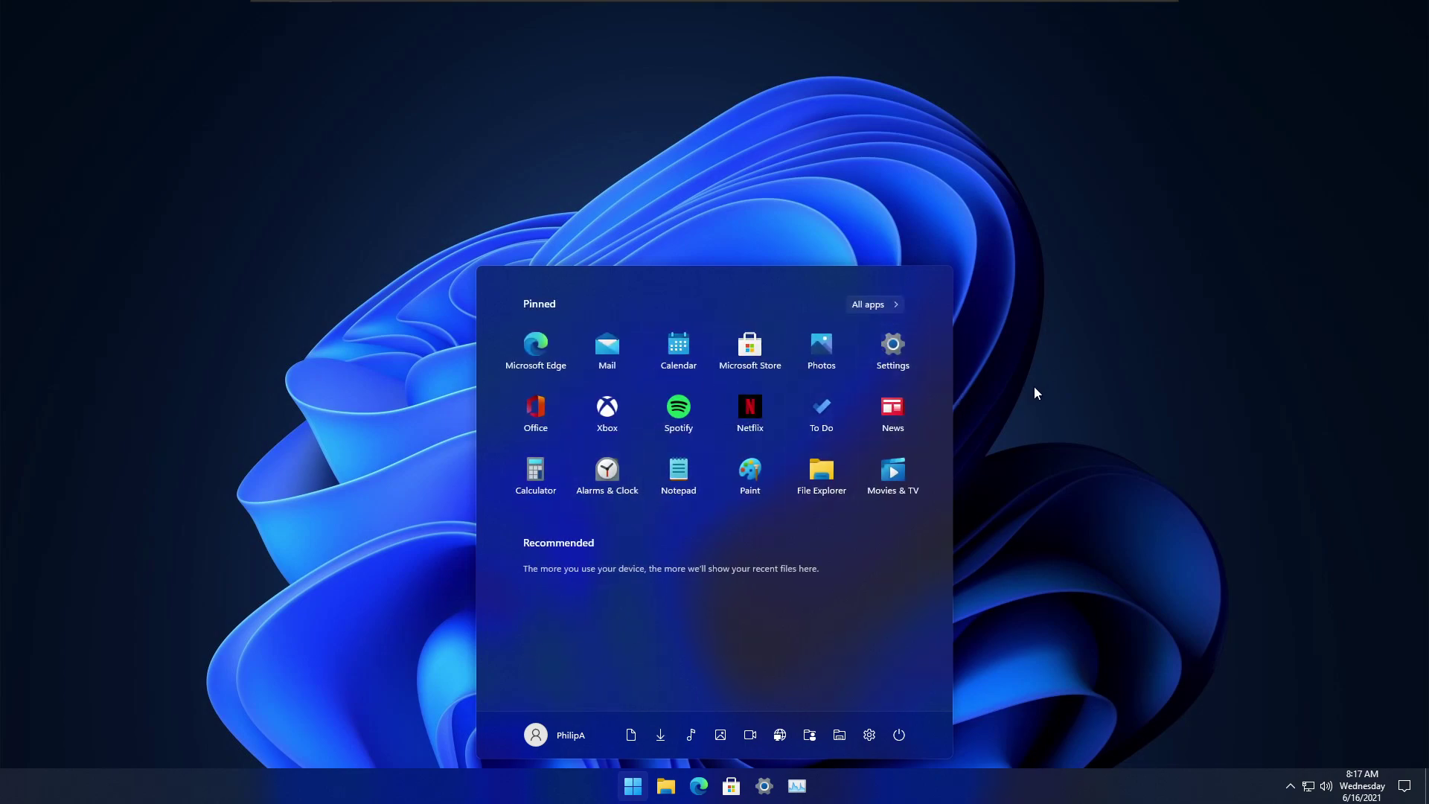
left_click(878, 303)
left_click(877, 304)
left_click(885, 308)
scroll(716, 472, "down", 15)
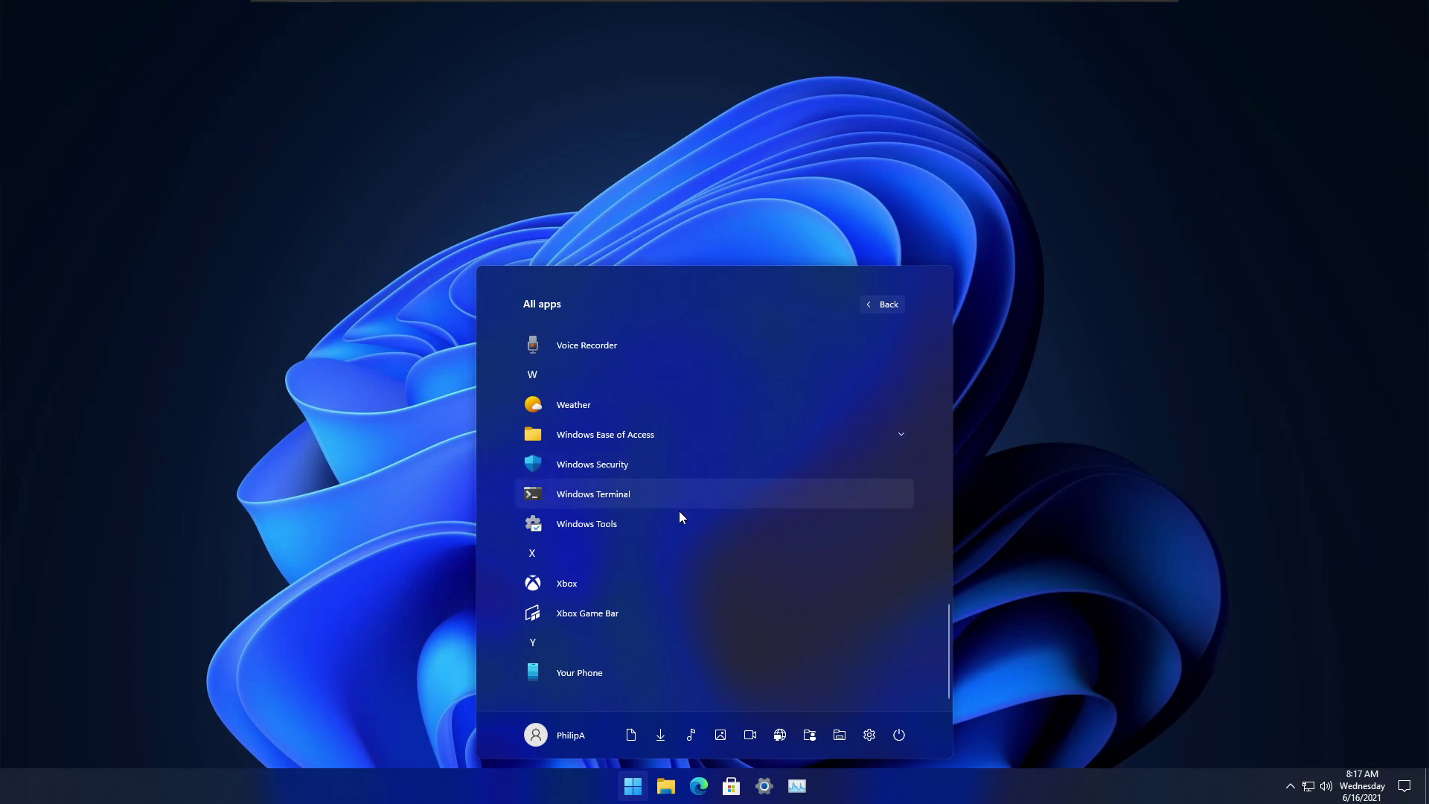
scroll(679, 521, "up", 4)
scroll(670, 521, "up", 10)
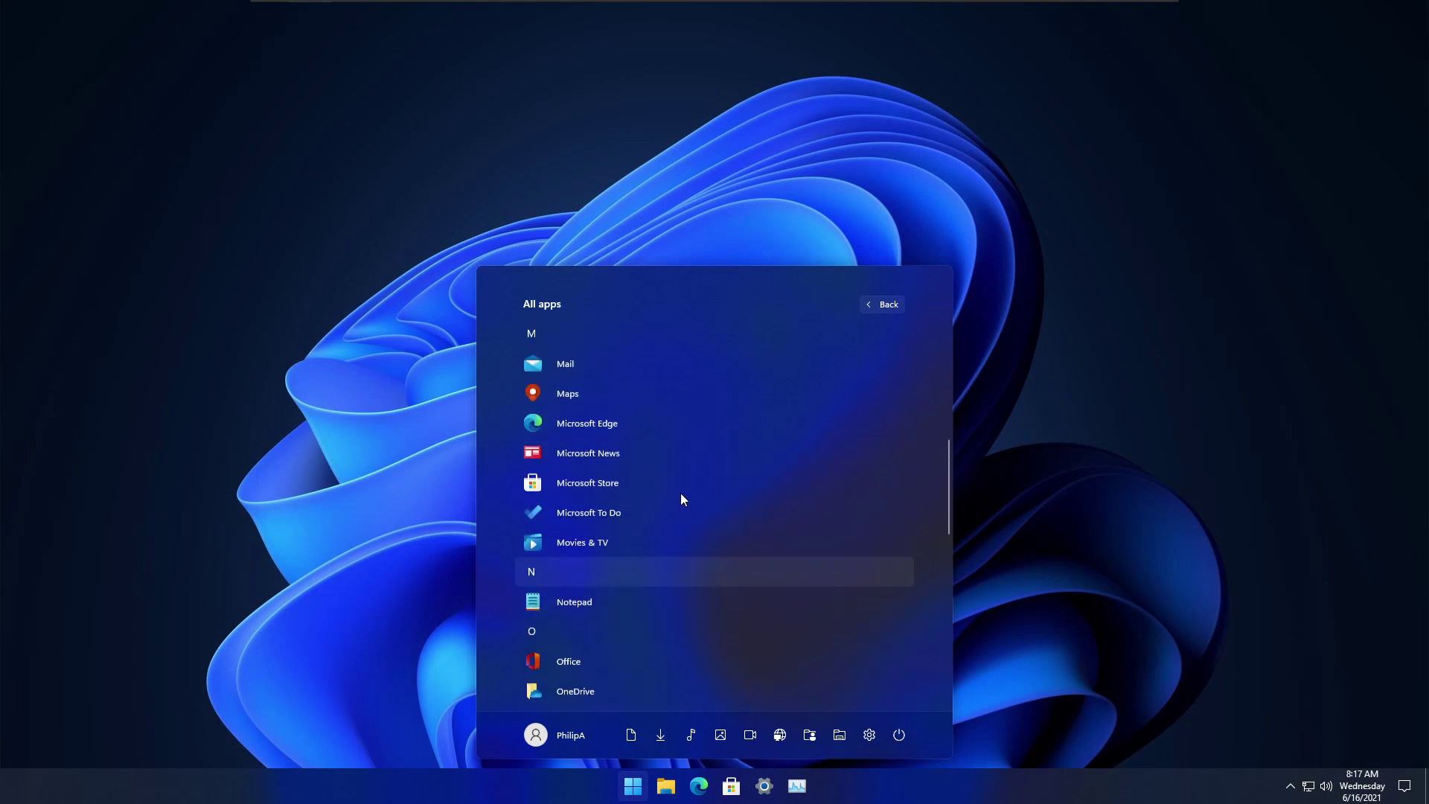
left_click(752, 175)
Step: Run winver to show About Windows and move the box to screen centre
key("super")
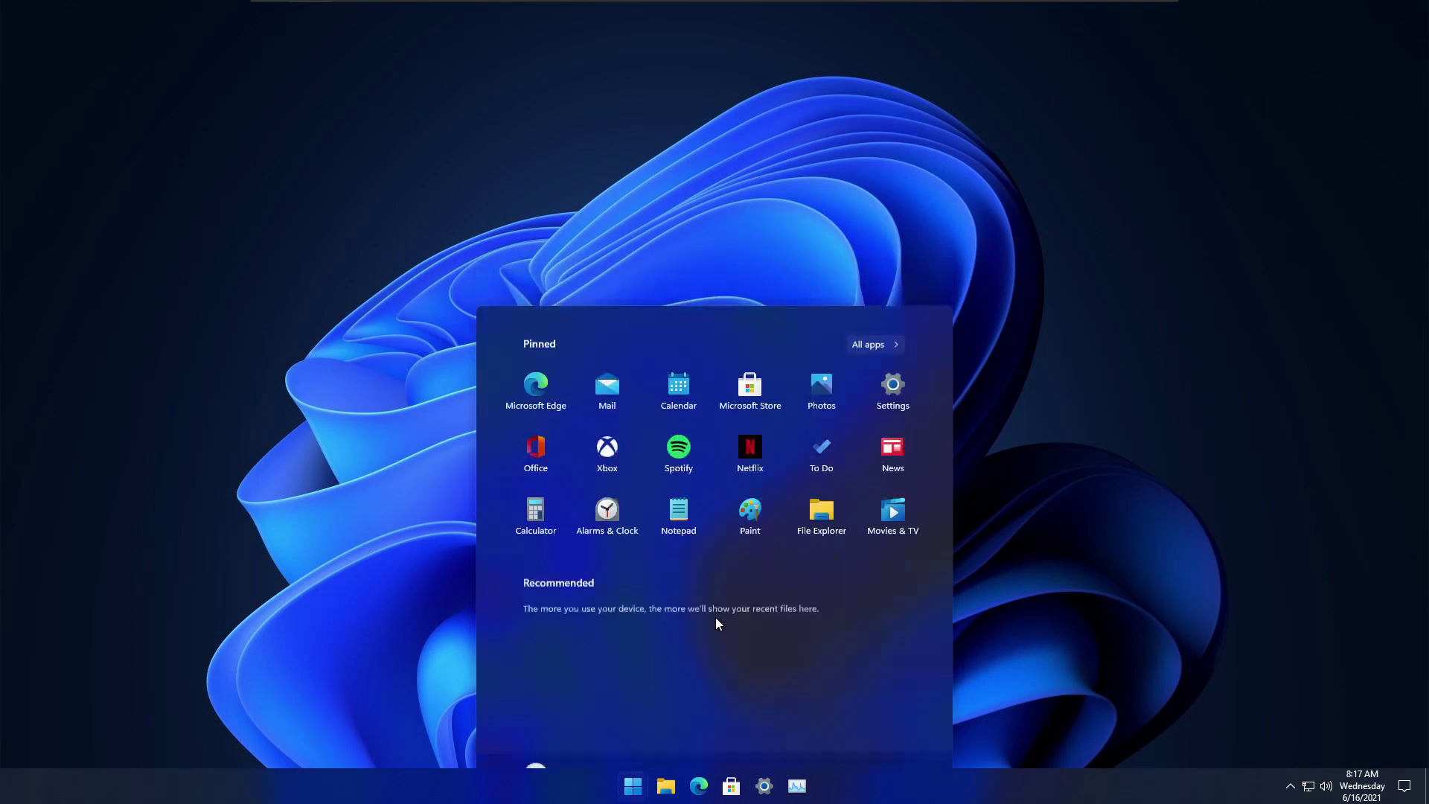
type("winver")
key("Return")
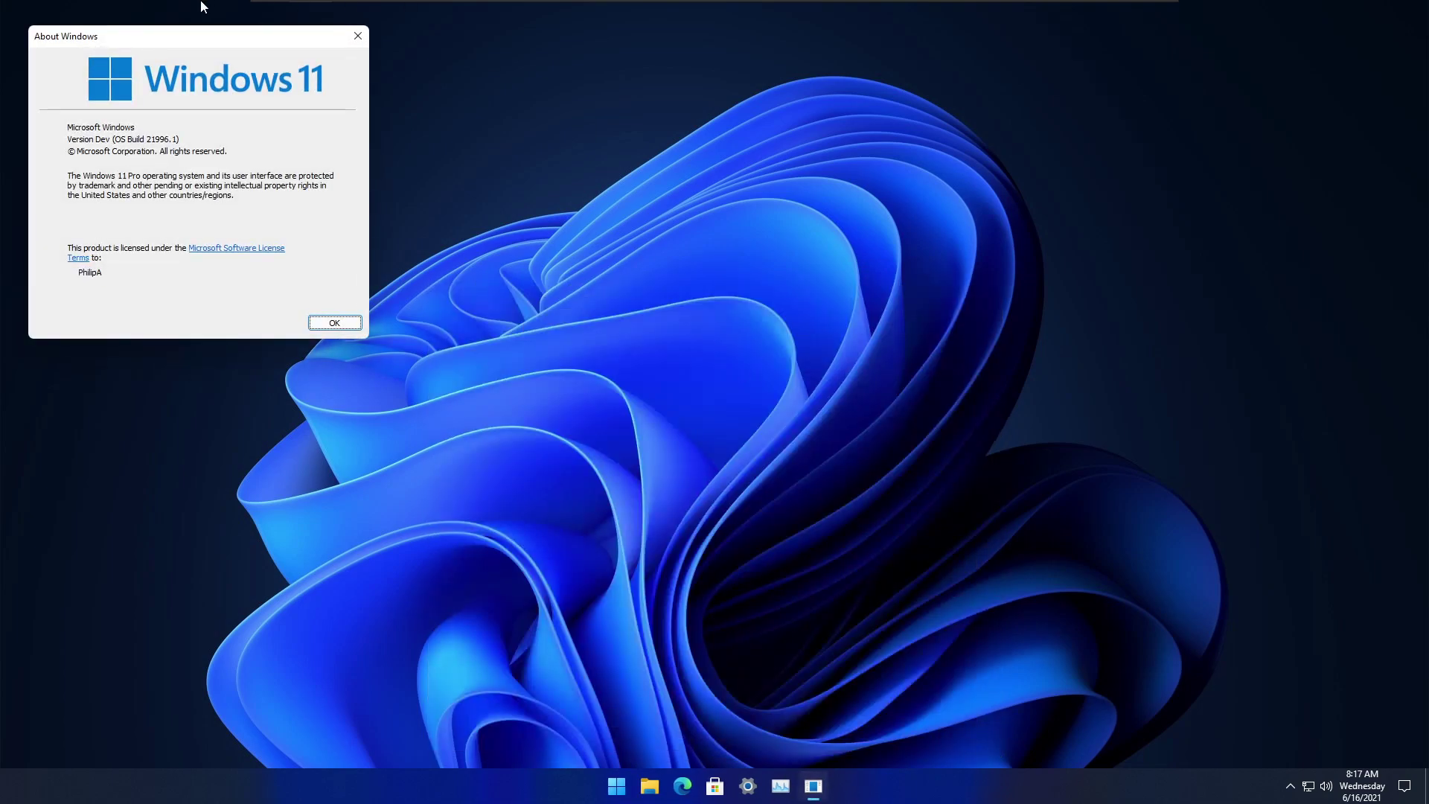
left_click_drag(204, 42, 732, 252)
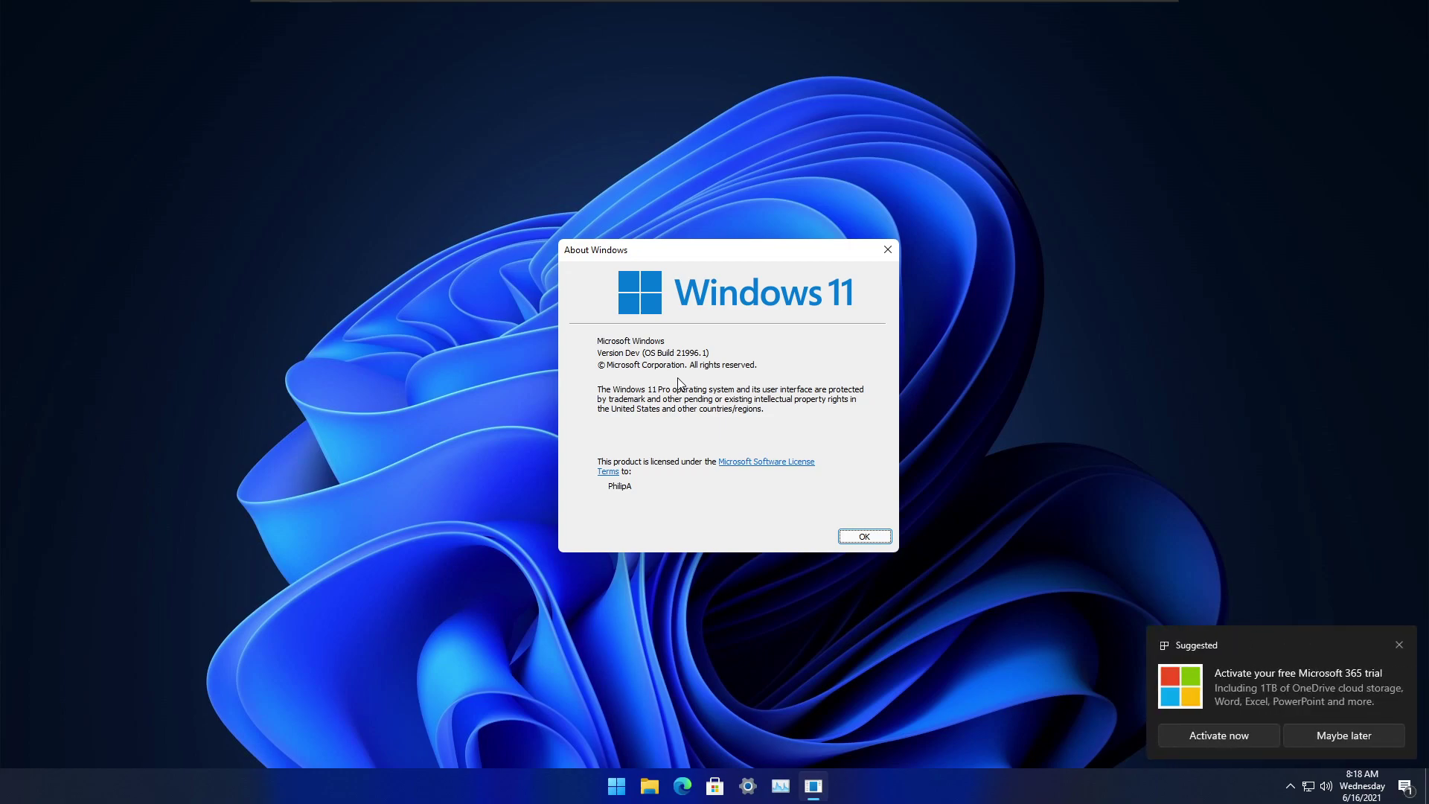
Step: Dismiss the Microsoft 365 trial suggestion and close About Windows with OK
left_click(1386, 645)
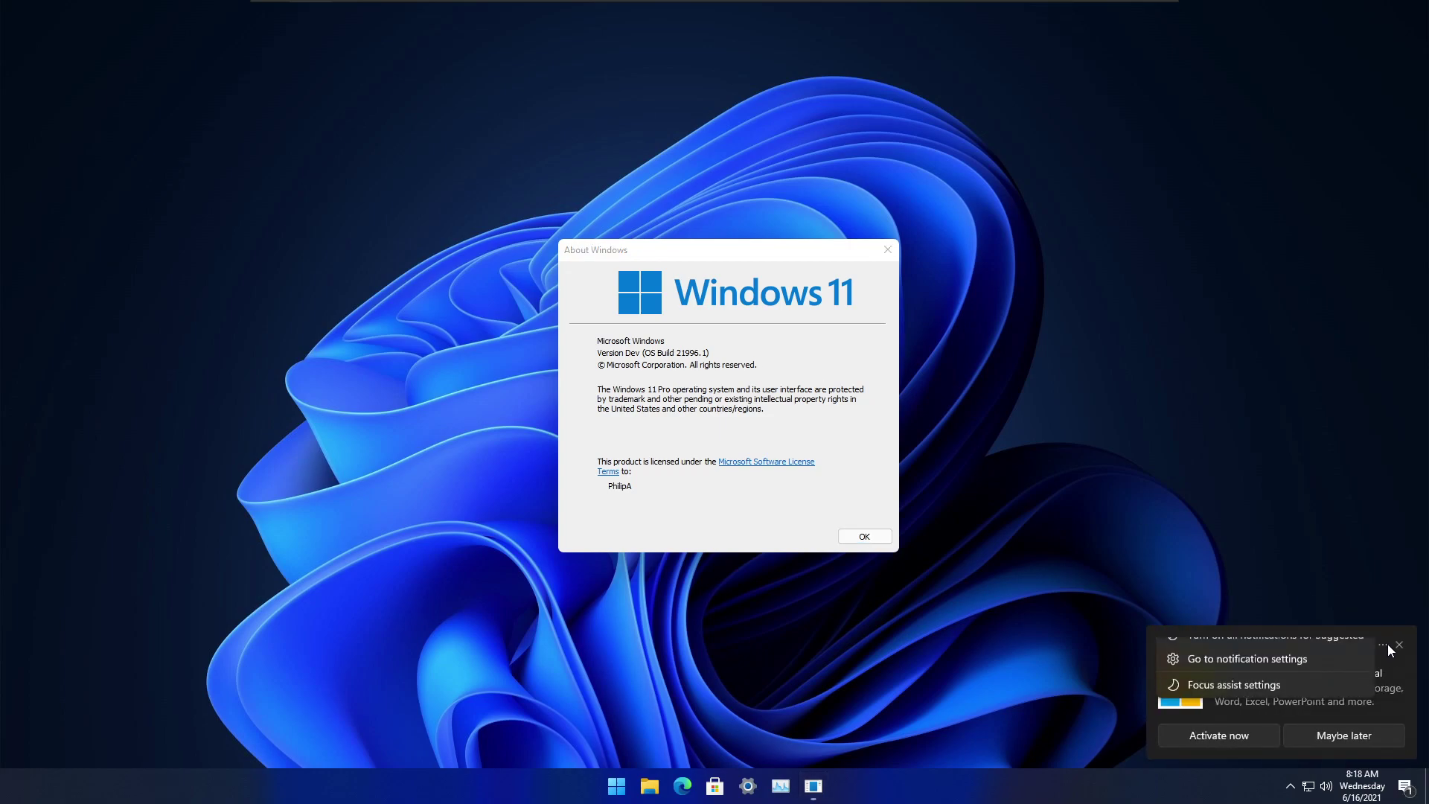
left_click(1280, 656)
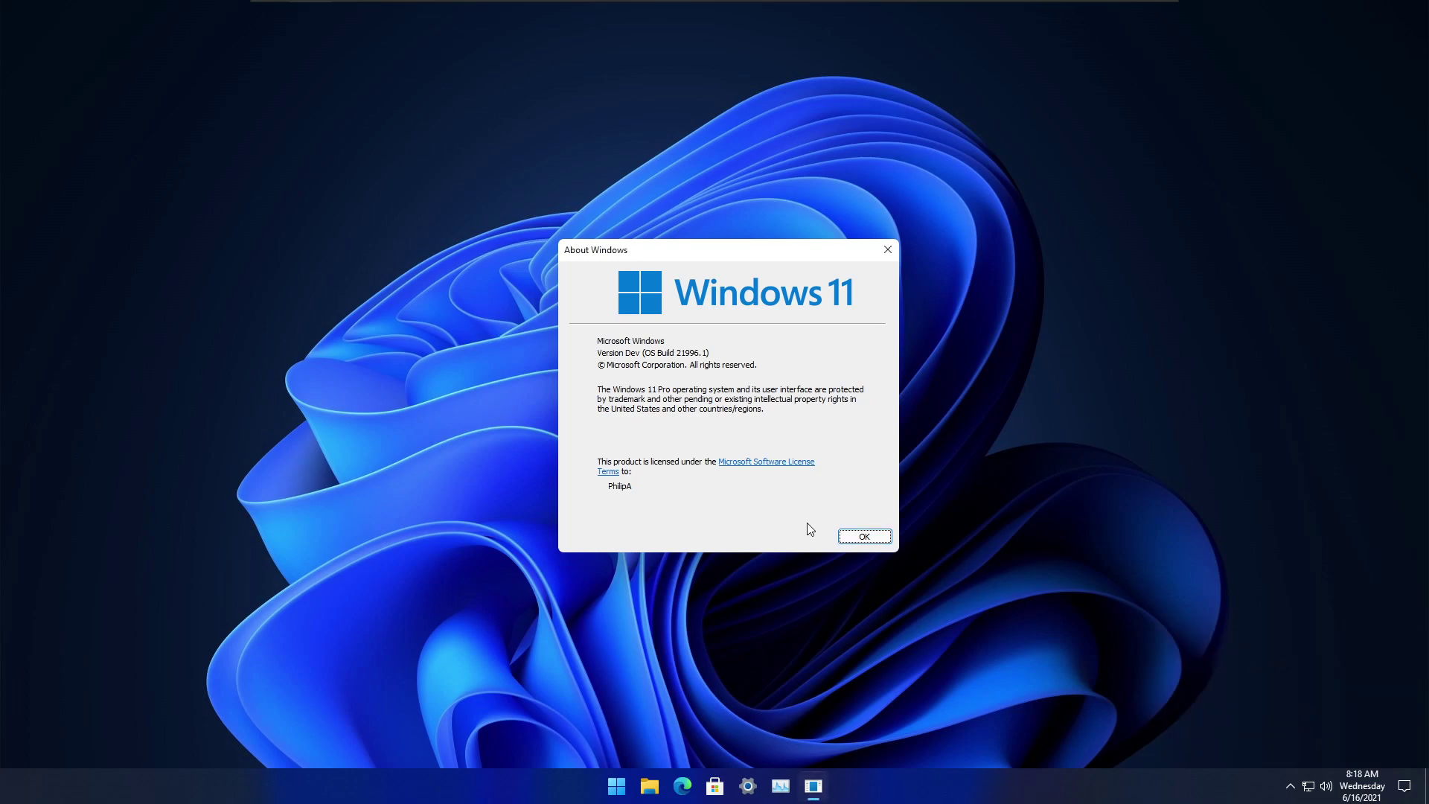
left_click(863, 537)
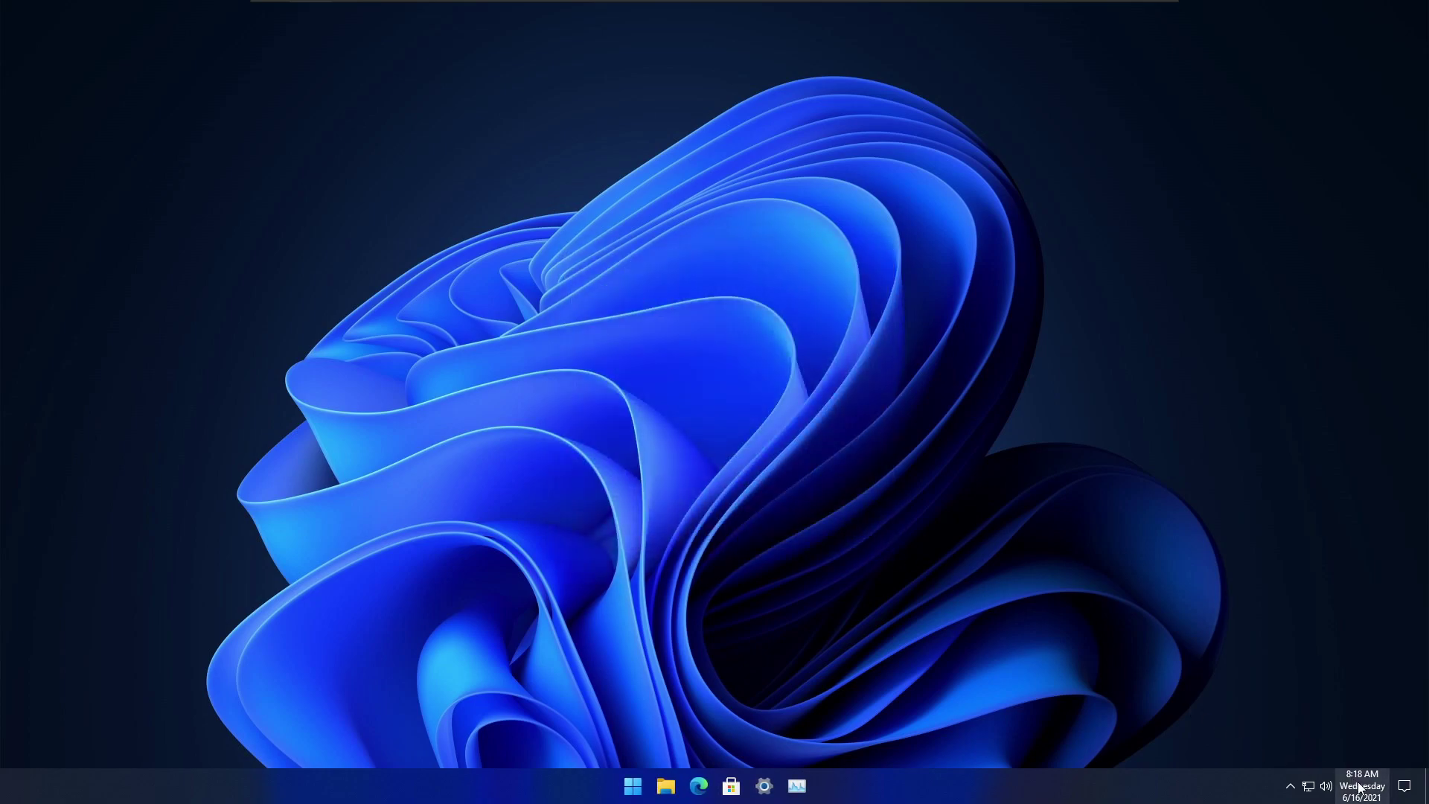
Step: View Thursday 24 June 2021's agenda in the clock flyout, then reopen the Start menu
left_click(1362, 786)
left_click(1326, 477)
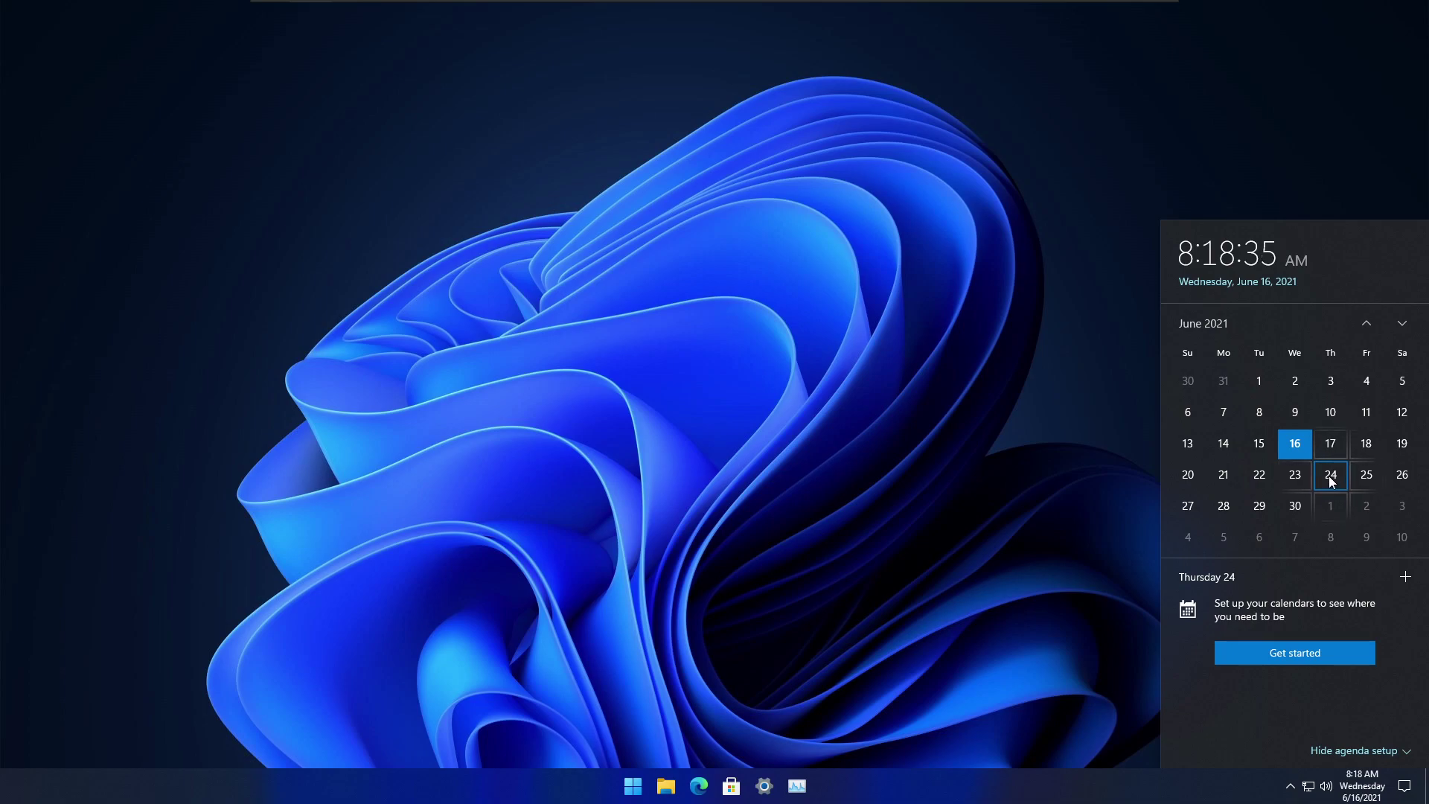
left_click(1087, 507)
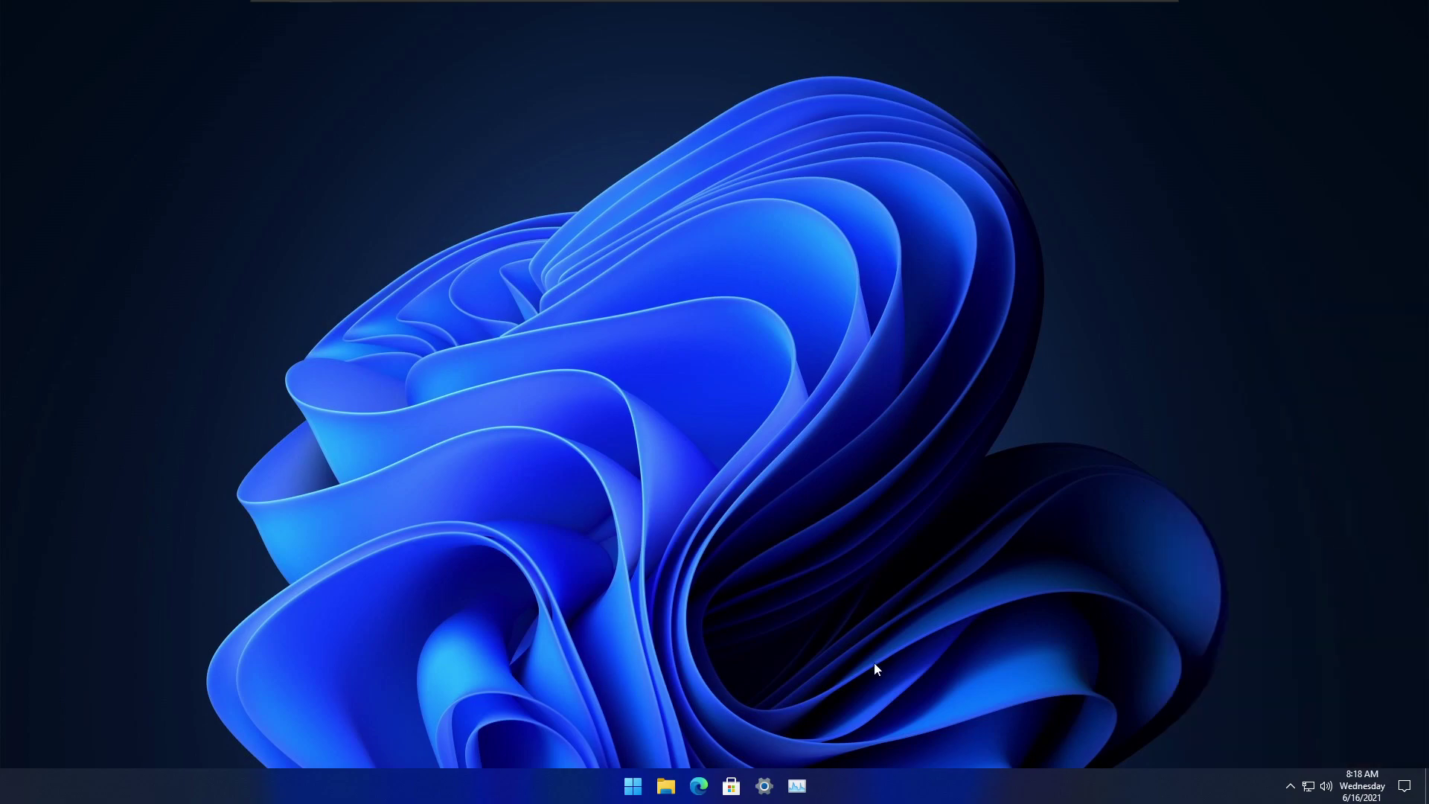
left_click(629, 794)
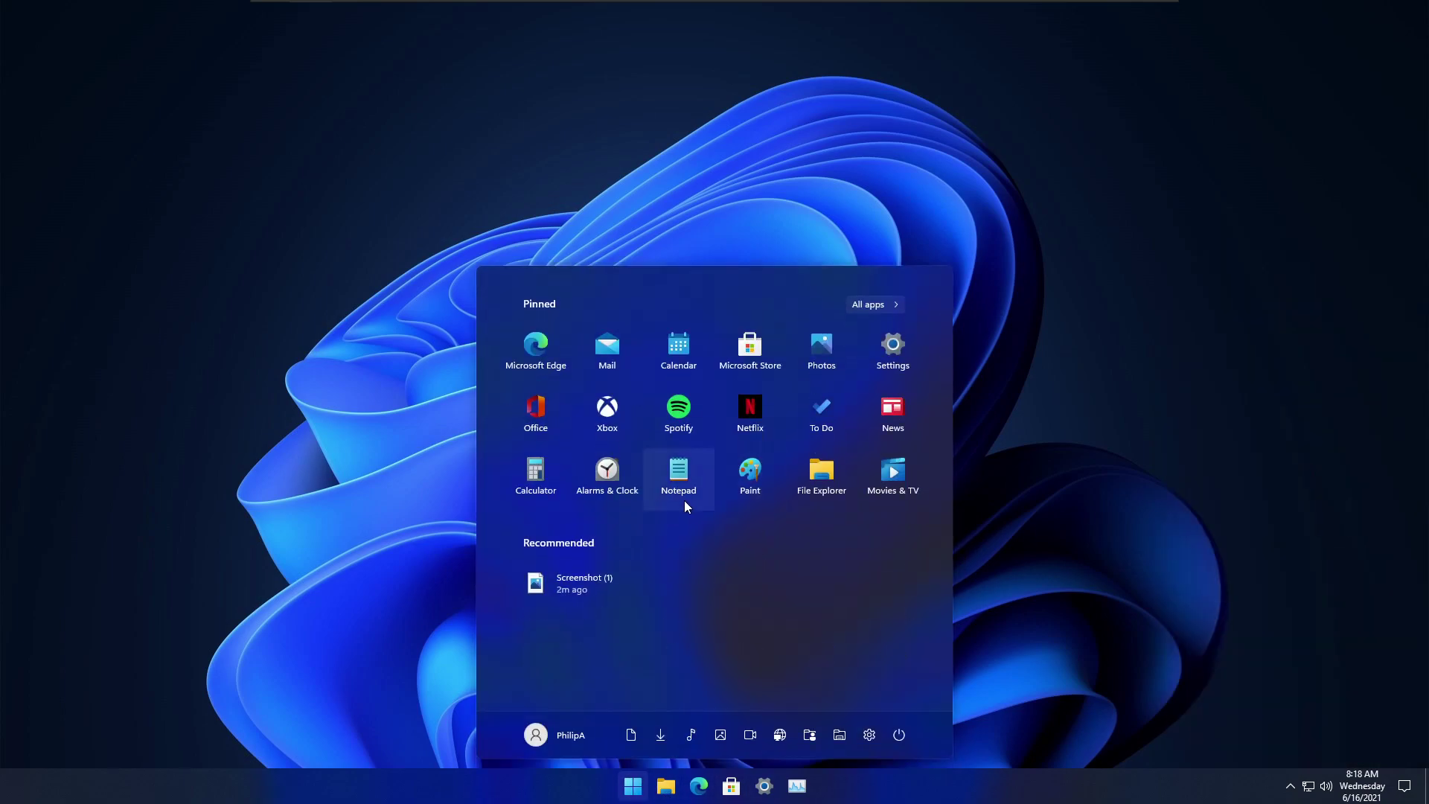